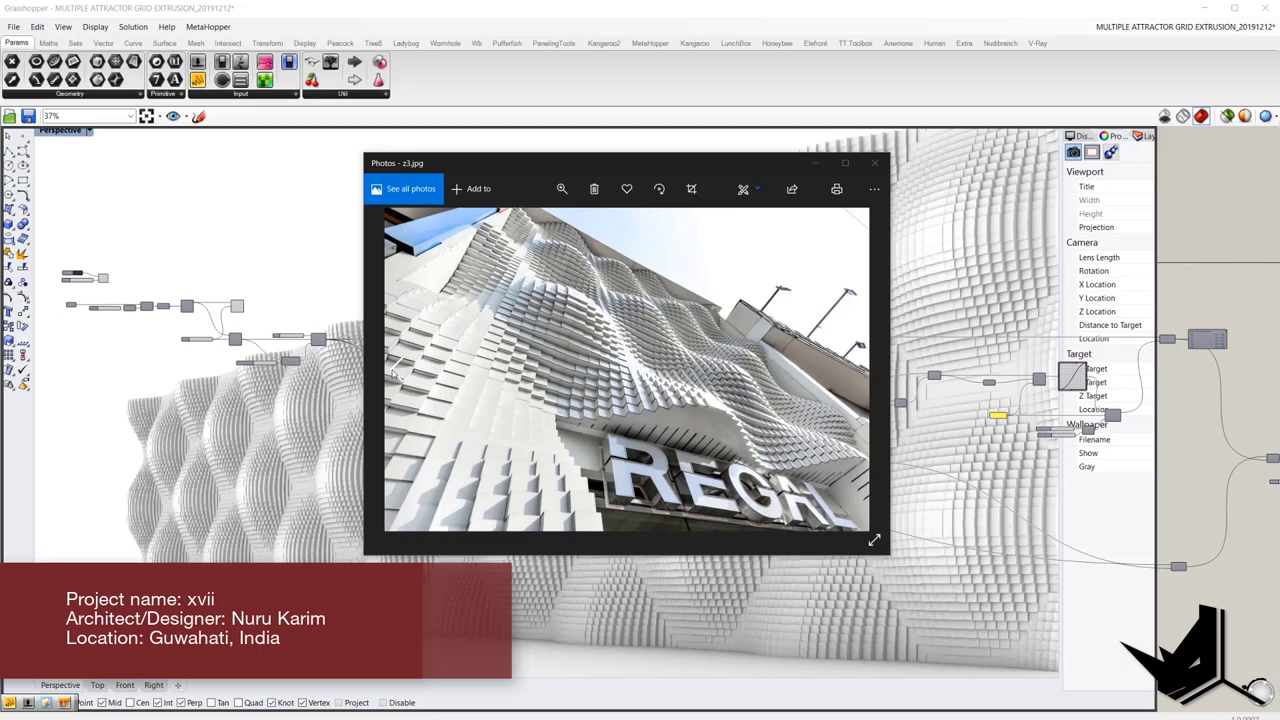
# - Browse the reference photos of the rippling facade
pyautogui.click(398, 370)
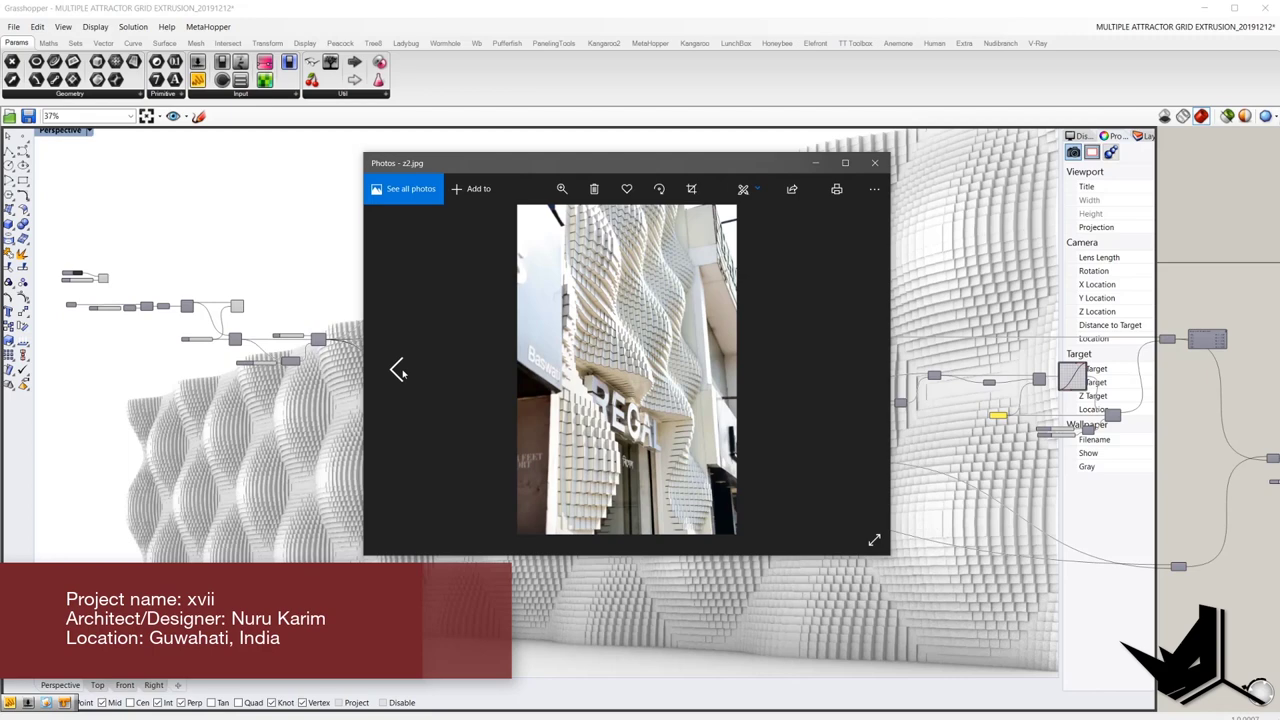
pyautogui.click(398, 370)
pyautogui.click(400, 371)
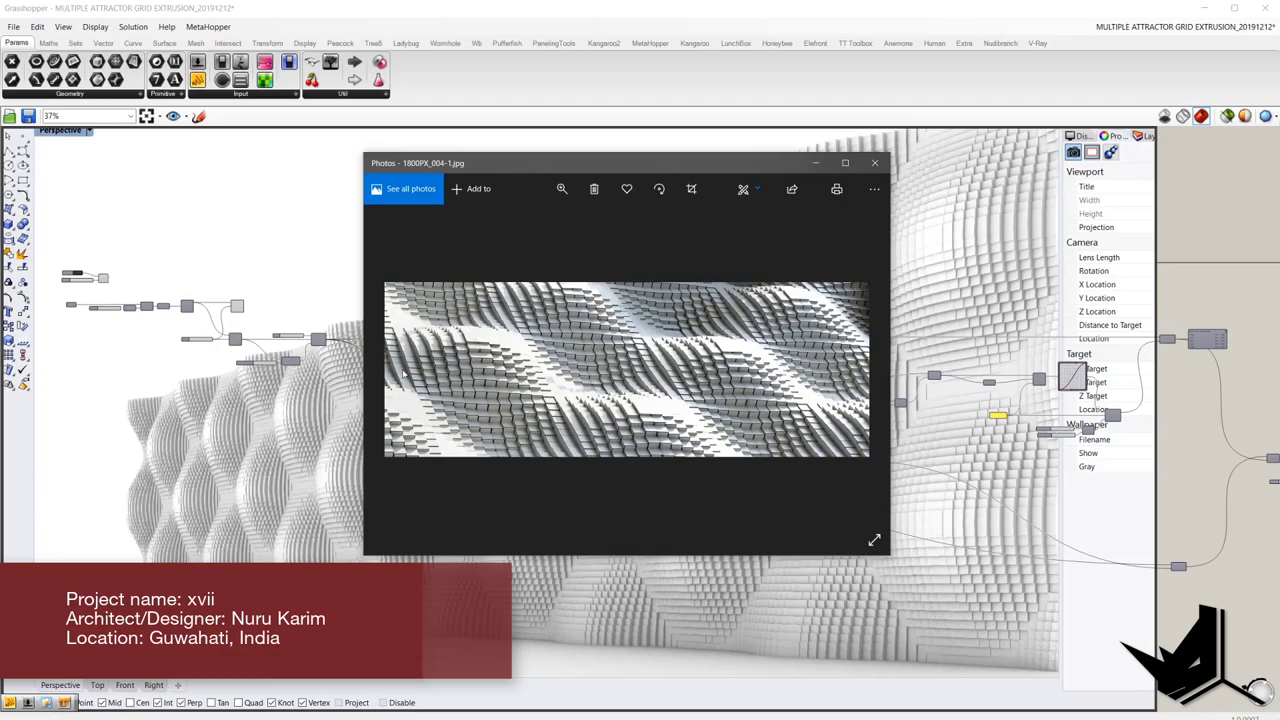
pyautogui.click(403, 372)
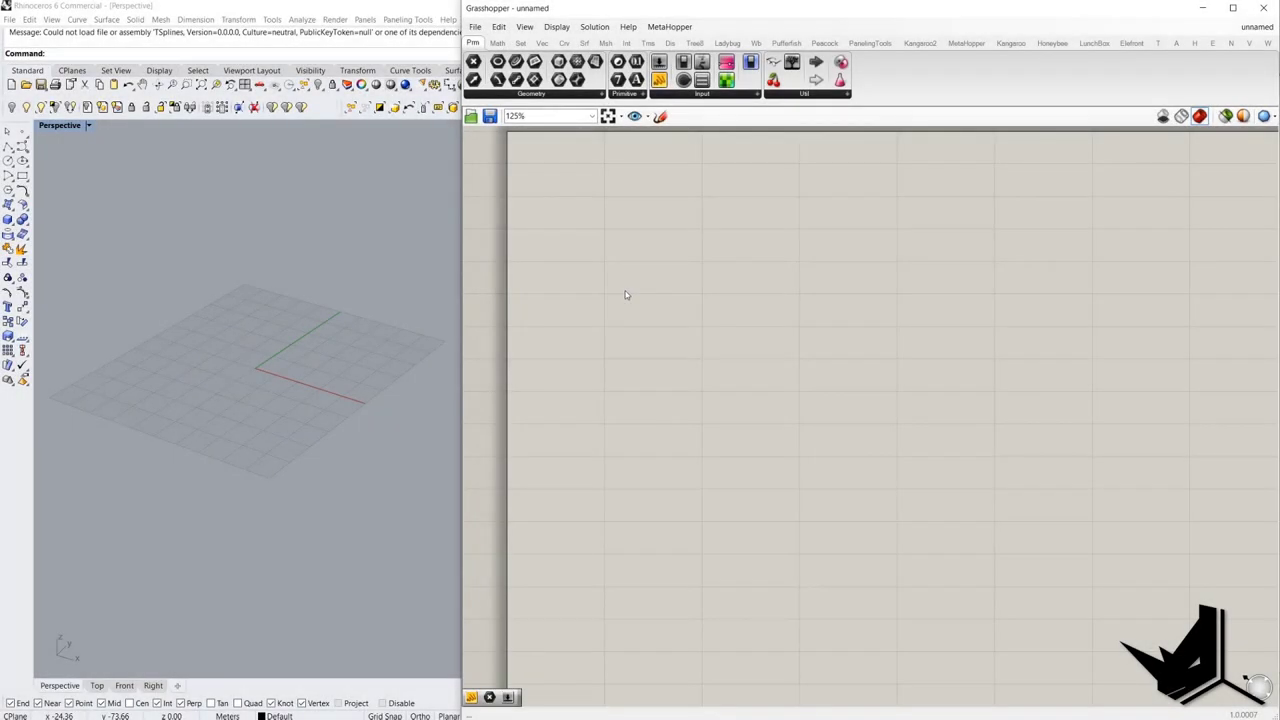
# - Add a Line parameter to the canvas and set it to a new straight line drawn in the Perspective viewport
pyautogui.doubleClick(625, 290)
pyautogui.write('line')
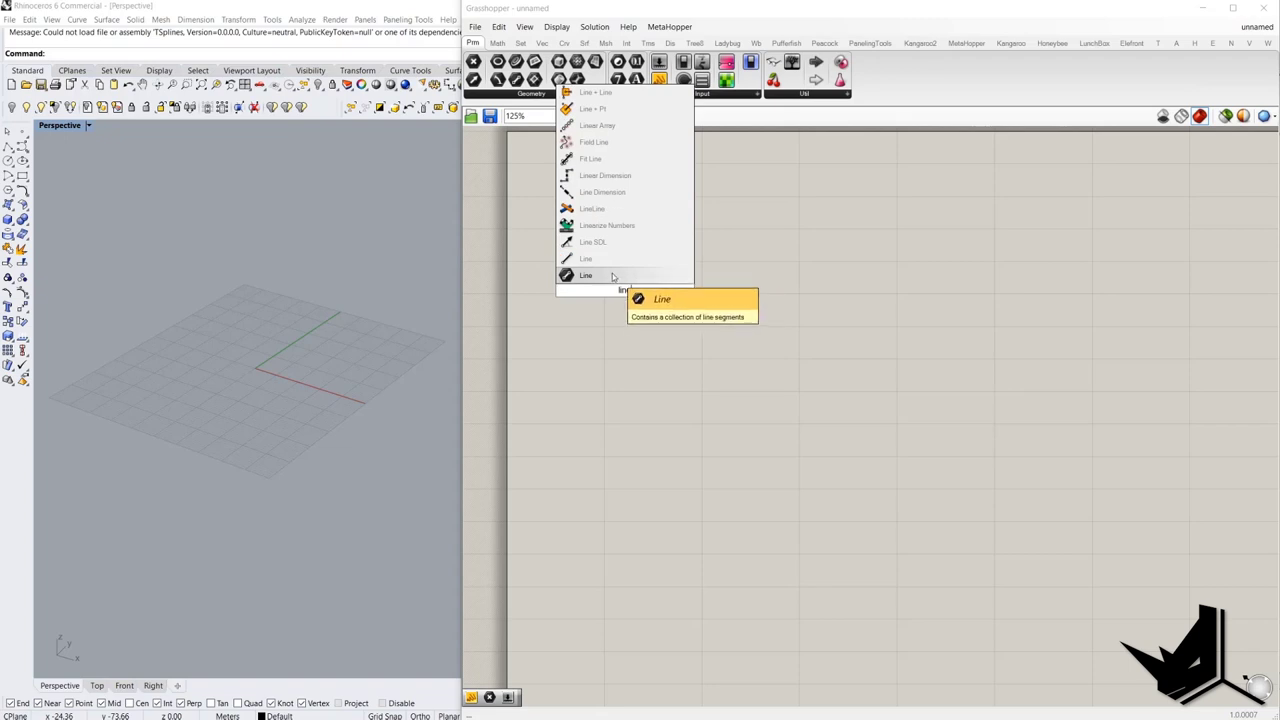
pyautogui.click(613, 276)
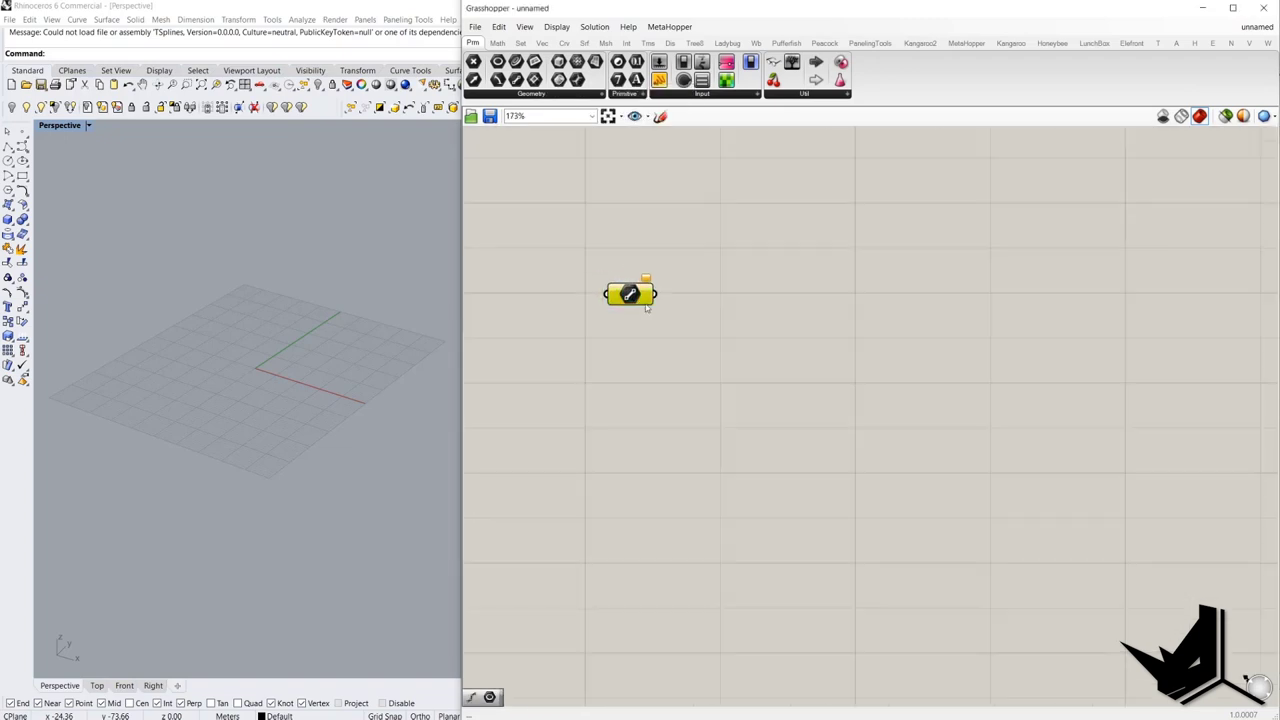
pyautogui.rightClick(651, 298)
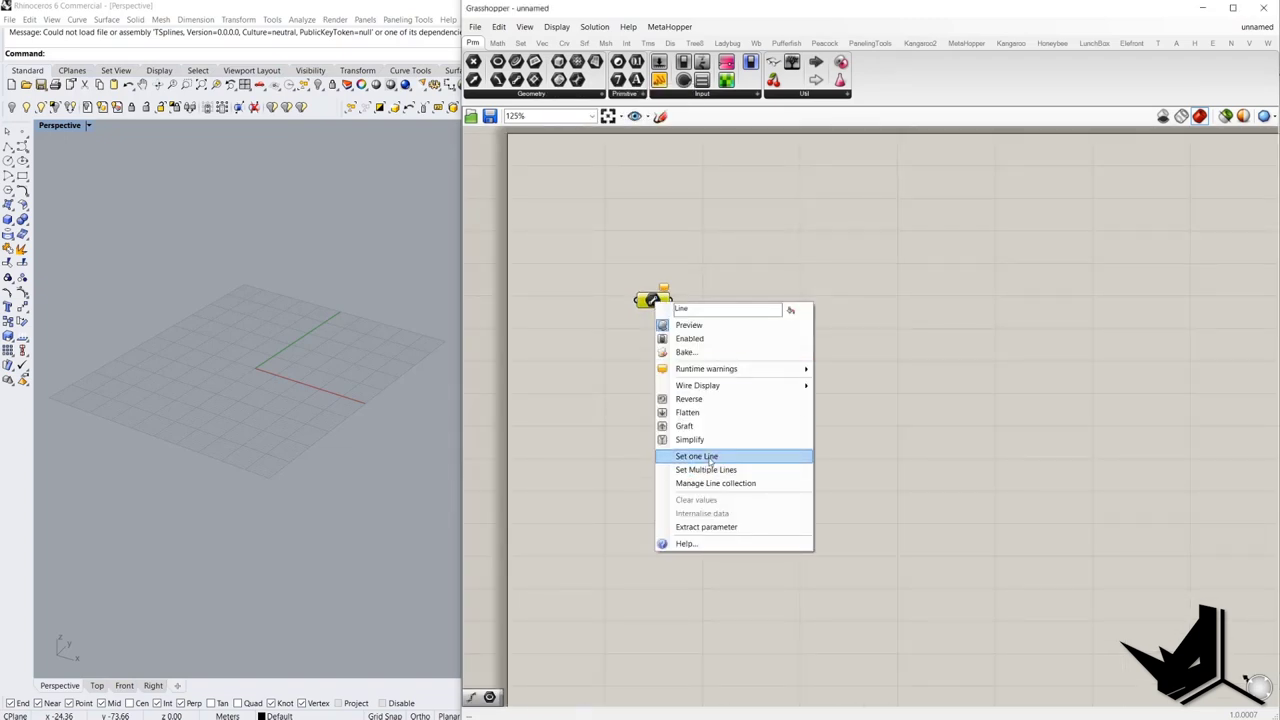
pyautogui.click(717, 457)
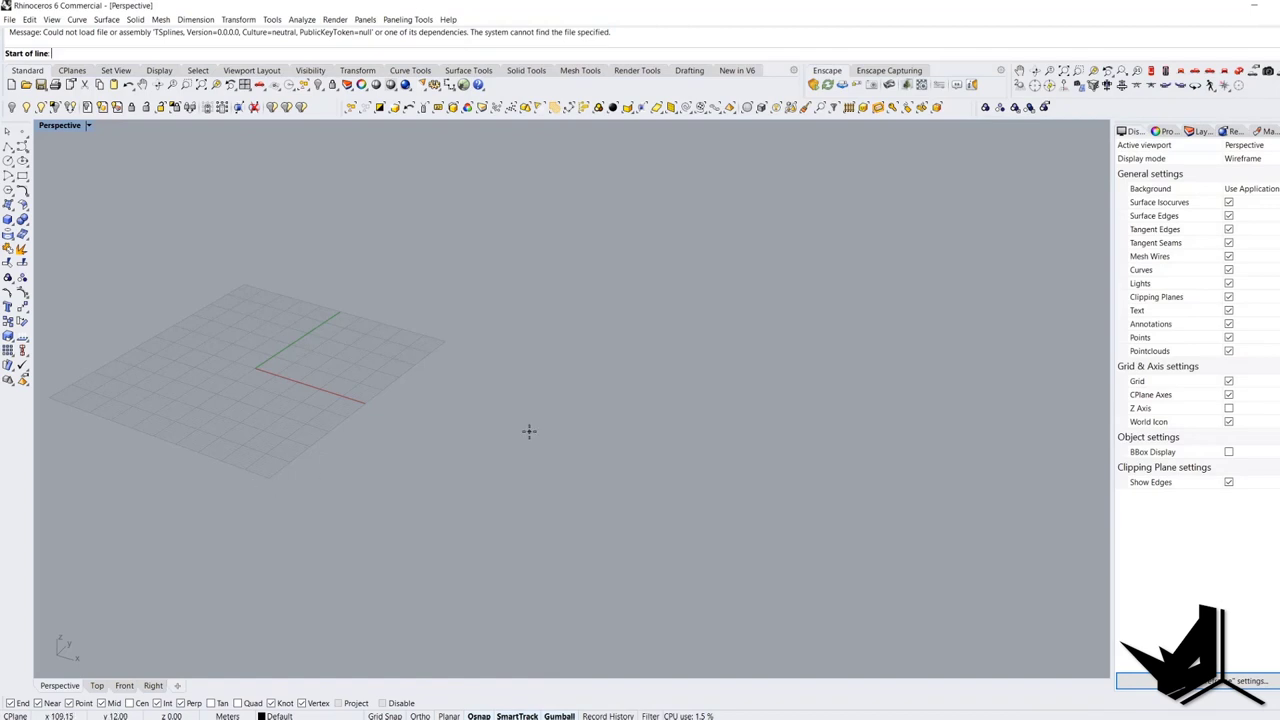
pyautogui.click(476, 404)
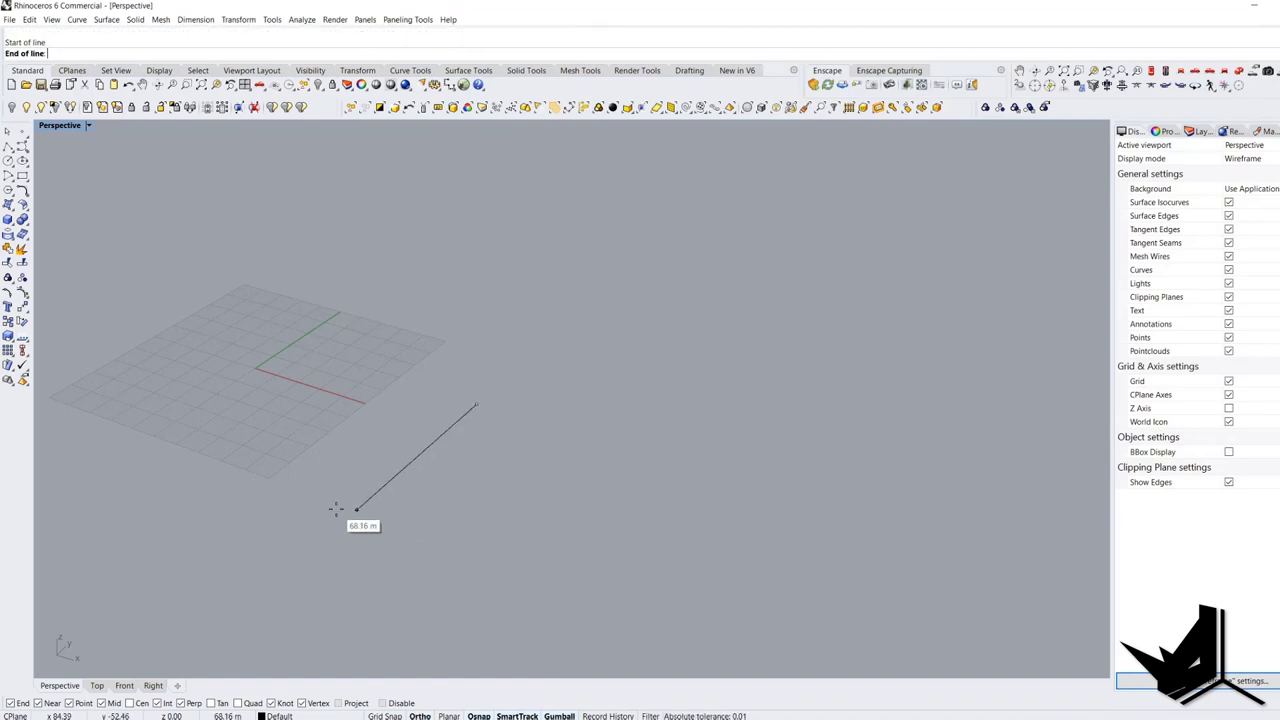
pyautogui.click(360, 525)
# - Add an Extrude component and wire the Line parameter into its base input
pyautogui.keyDown('shift'); pyautogui.moveTo(372, 490); pyautogui.dragTo(234, 426, button='right'); pyautogui.keyUp('shift')
pyautogui.click(766, 337)
pyautogui.scroll(1, 707, 348)
pyautogui.doubleClick(709, 343)
pyautogui.write('ex')
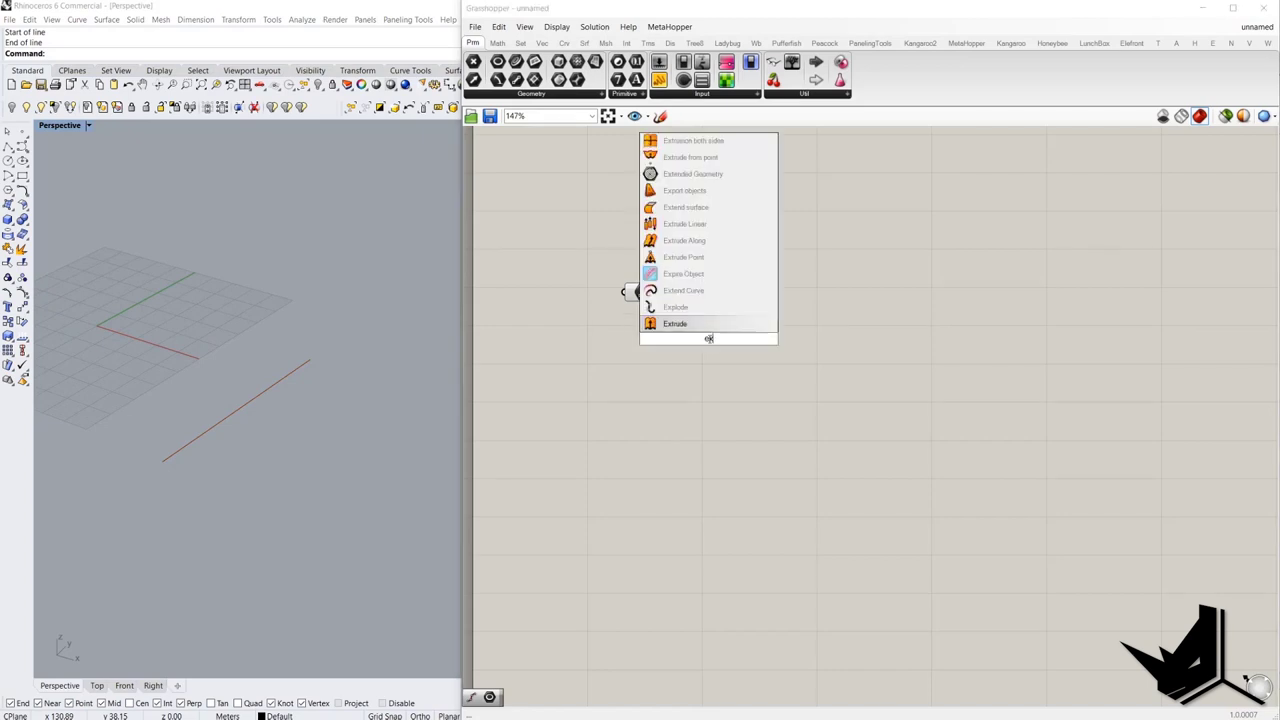
pyautogui.write('tr')
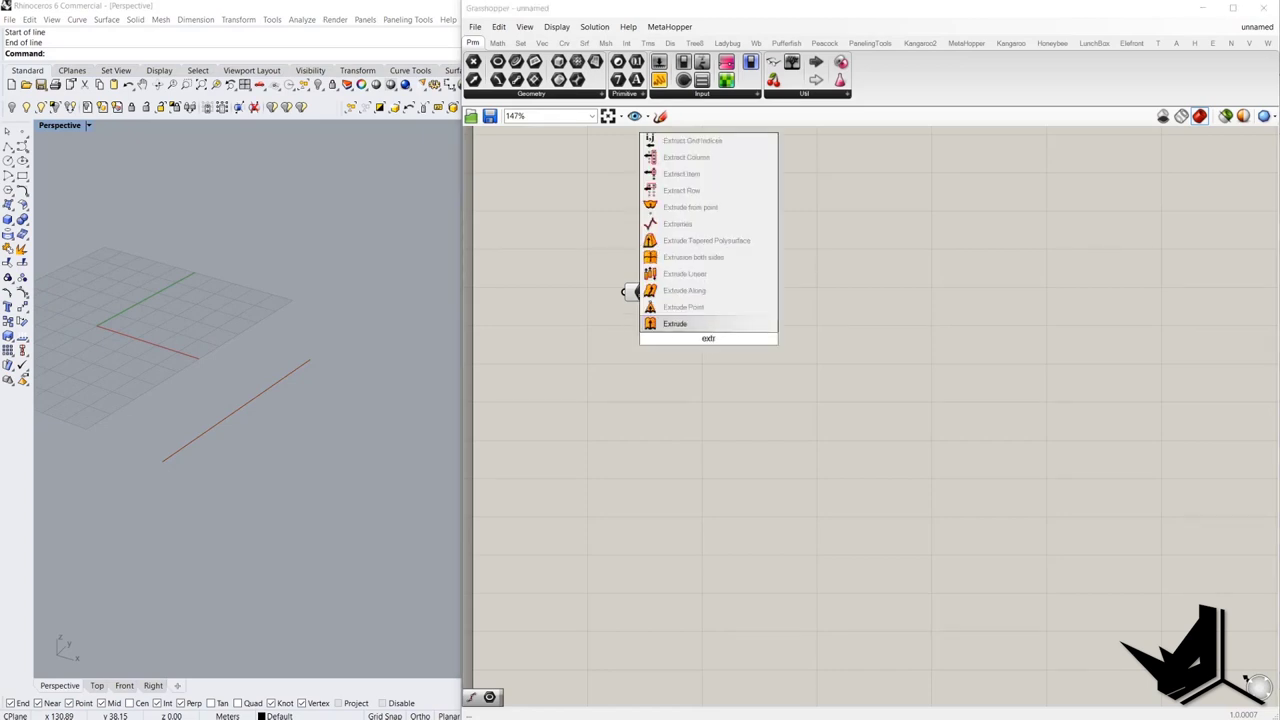
pyautogui.press('Return')
pyautogui.moveTo(666, 291); pyautogui.dragTo(863, 302)
# - Add a Unit Z vector component and wire it into the extrusion's direction input
pyautogui.doubleClick(797, 368)
pyautogui.write('z')
pyautogui.click(805, 357)
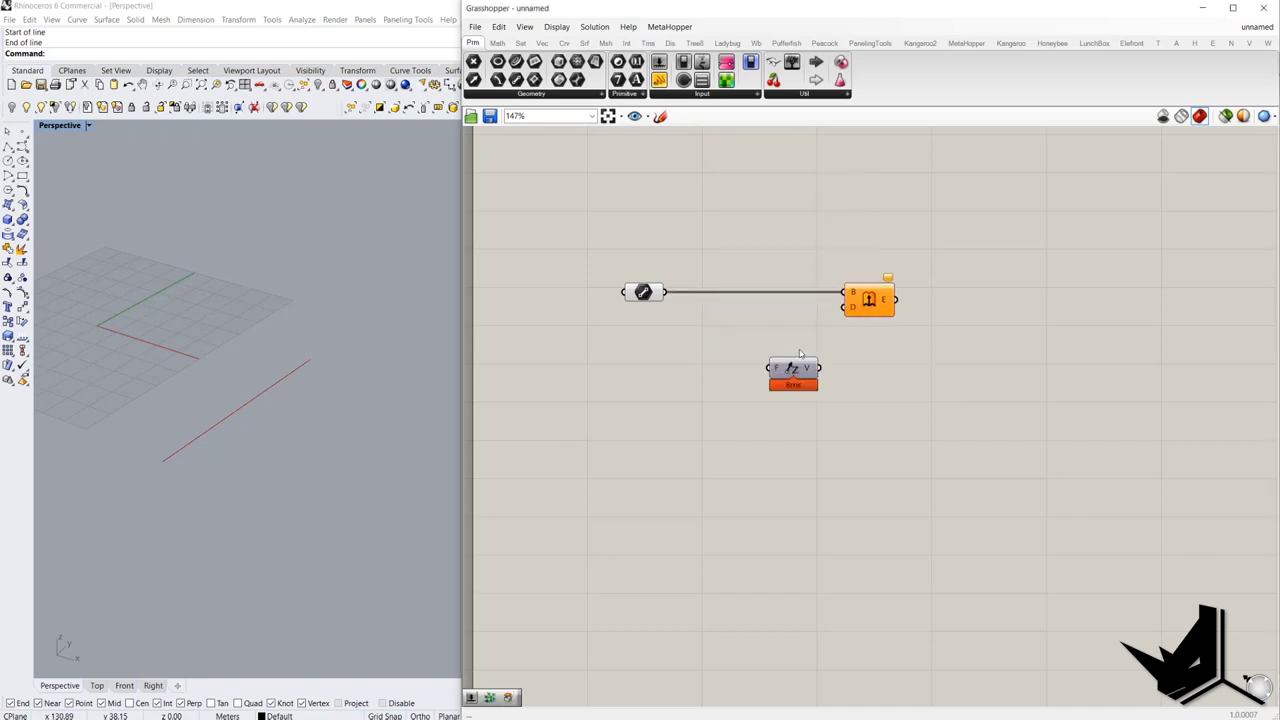
pyautogui.moveTo(819, 368)
pyautogui.mouseDown()
pyautogui.moveTo(870, 318)
pyautogui.moveTo(846, 306)
pyautogui.moveTo(942, 319)
pyautogui.moveTo(836, 372)
pyautogui.mouseUp()
# - Drive the Unit Z factor with a number slider ranging from 0 to 100, set to 12
pyautogui.doubleClick(785, 376)
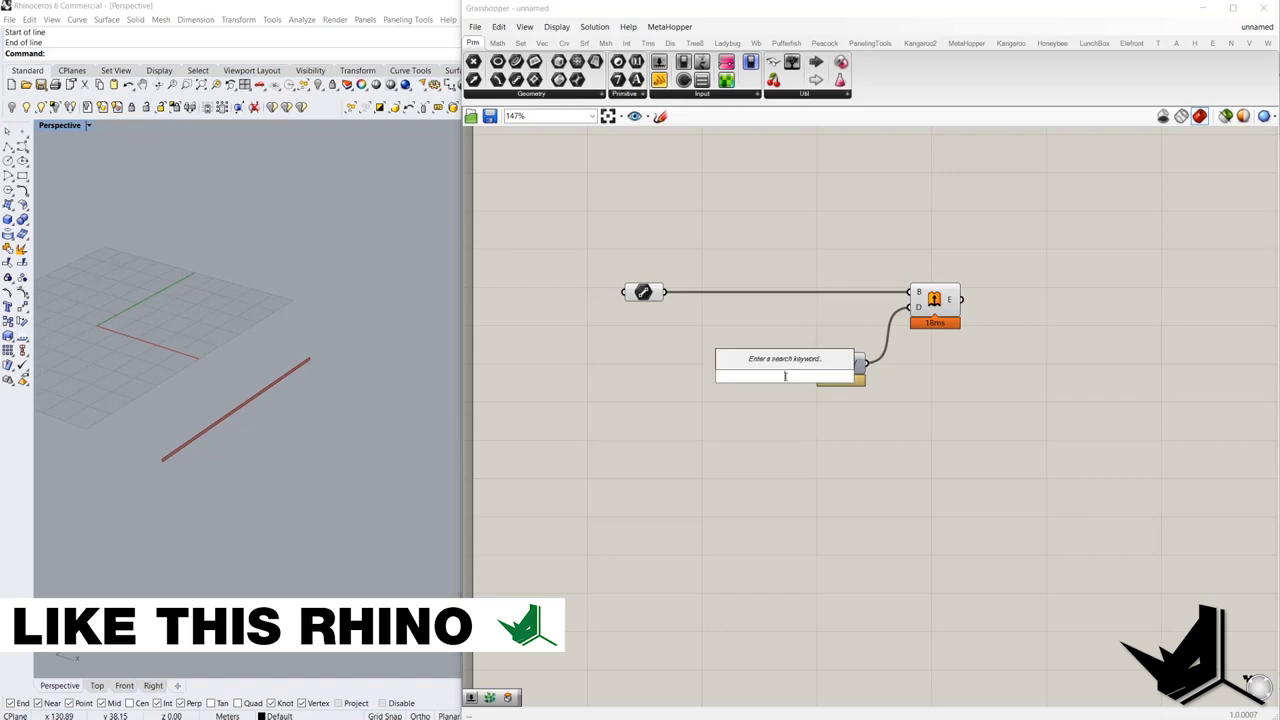
pyautogui.write('0<100')
pyautogui.press('Return')
pyautogui.write('12')
pyautogui.press('Return')
pyautogui.moveTo(795, 380)
pyautogui.mouseDown()
pyautogui.moveTo(704, 380)
pyautogui.moveTo(812, 368)
pyautogui.moveTo(767, 371)
pyautogui.moveTo(789, 366)
pyautogui.mouseUp()
pyautogui.keyDown('shift'); pyautogui.moveTo(171, 423); pyautogui.dragTo(208, 398, button='right'); pyautogui.keyUp('shift')
pyautogui.scroll(4, 280, 390)
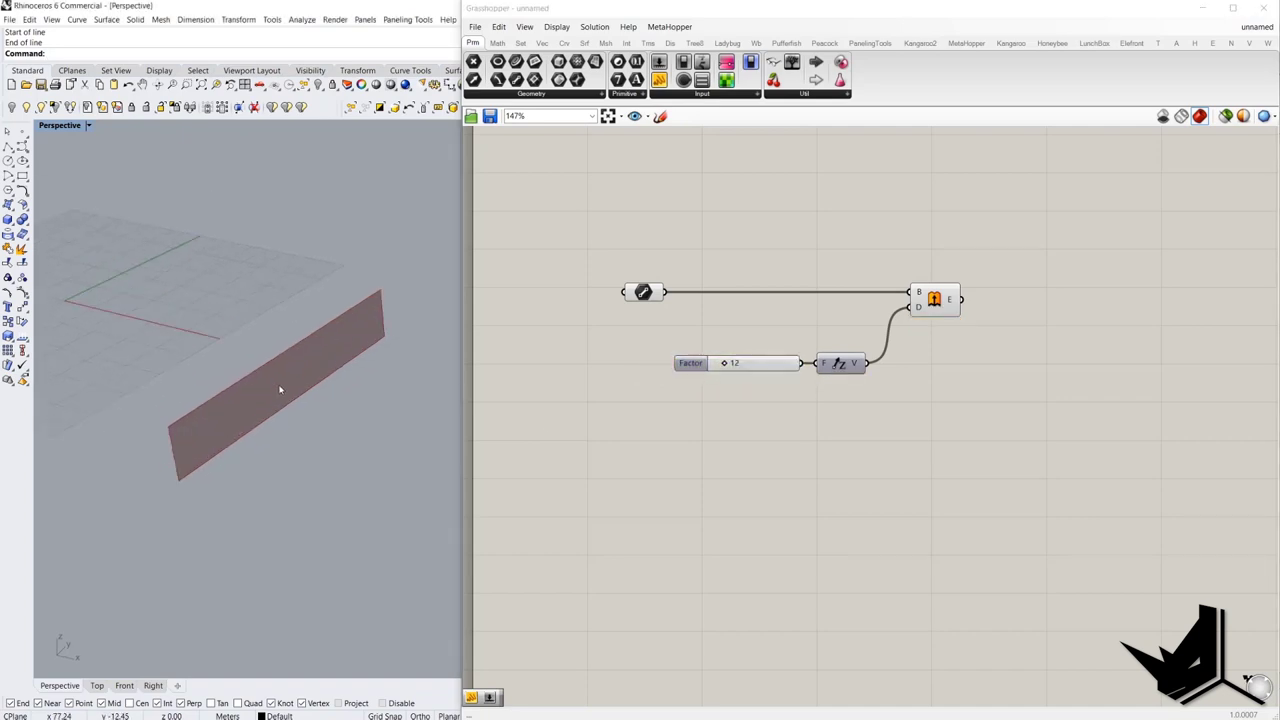
# - Capture the Perspective viewport and mark the extruded surface's outline and a grid of lines across it, discarding the markup
pyautogui.press('Print')
pyautogui.moveTo(42, 131)
pyautogui.mouseDown()
pyautogui.moveTo(458, 598)
pyautogui.moveTo(476, 680)
pyautogui.moveTo(462, 675)
pyautogui.mouseUp()
pyautogui.moveTo(172, 425)
pyautogui.mouseDown()
pyautogui.moveTo(174, 438)
pyautogui.moveTo(384, 284)
pyautogui.mouseUp()
pyautogui.moveTo(178, 489)
pyautogui.mouseDown()
pyautogui.moveTo(282, 437)
pyautogui.moveTo(385, 347)
pyautogui.mouseUp()
pyautogui.moveTo(172, 442)
pyautogui.mouseDown()
pyautogui.moveTo(328, 340)
pyautogui.moveTo(380, 336)
pyautogui.mouseUp()
pyautogui.moveTo(197, 472); pyautogui.dragTo(348, 395)
pyautogui.moveTo(177, 405); pyautogui.dragTo(182, 473)
pyautogui.moveTo(204, 393)
pyautogui.mouseDown()
pyautogui.moveTo(209, 461)
pyautogui.moveTo(235, 444)
pyautogui.mouseUp()
pyautogui.moveTo(256, 358); pyautogui.dragTo(267, 423)
pyautogui.moveTo(338, 352); pyautogui.dragTo(349, 387)
pyautogui.moveTo(356, 292); pyautogui.dragTo(361, 360)
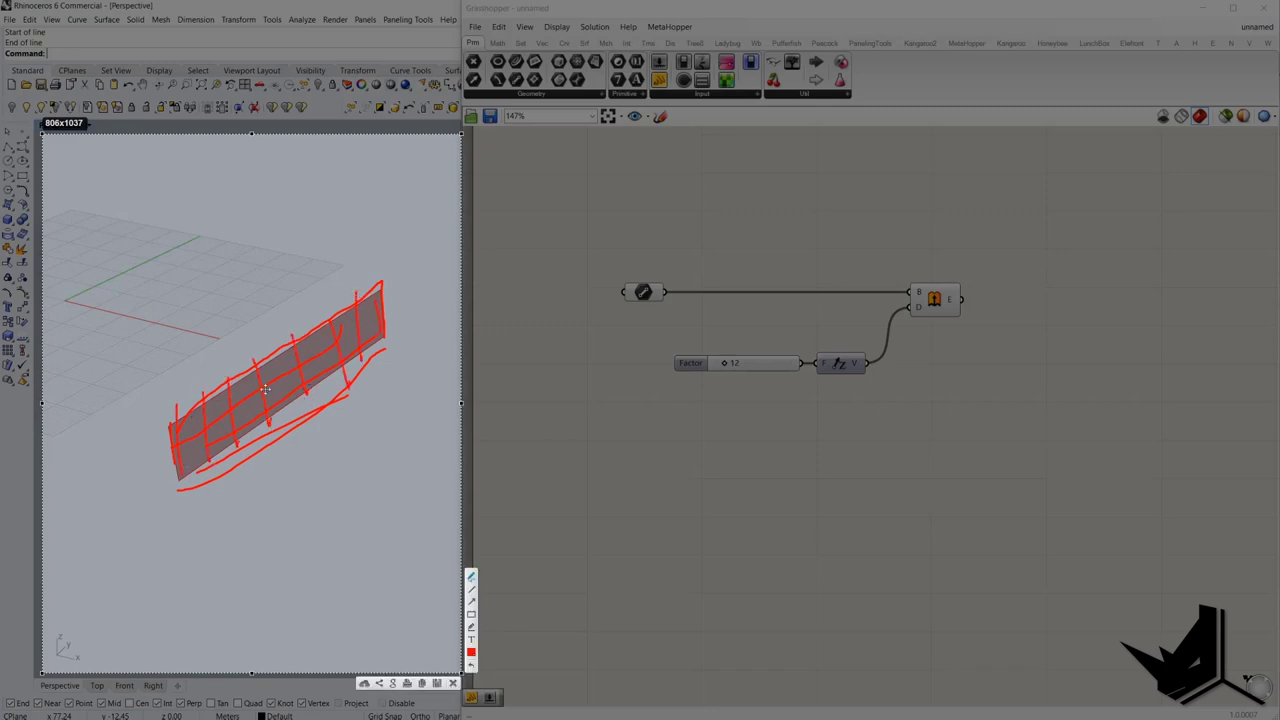
pyautogui.press('Escape')
# - Add a Rectangular grid component and place it below the Extrude component on the canvas
pyautogui.click(543, 45)
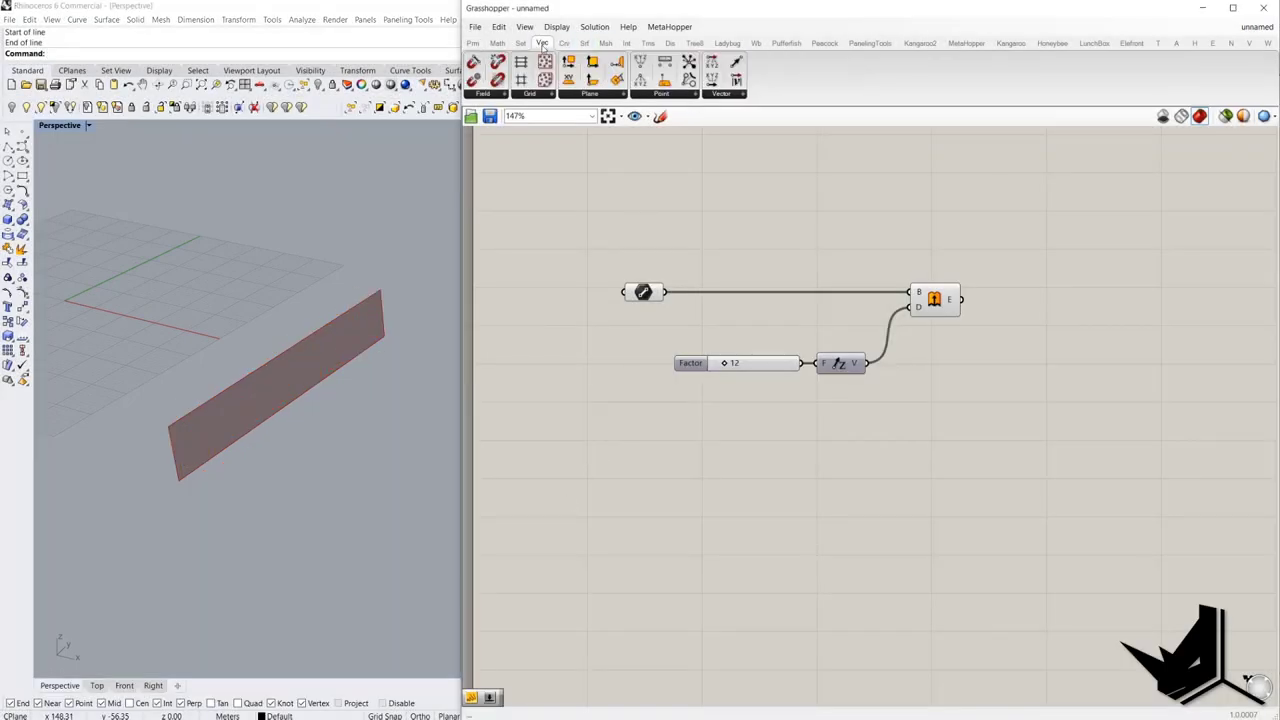
pyautogui.click(530, 93)
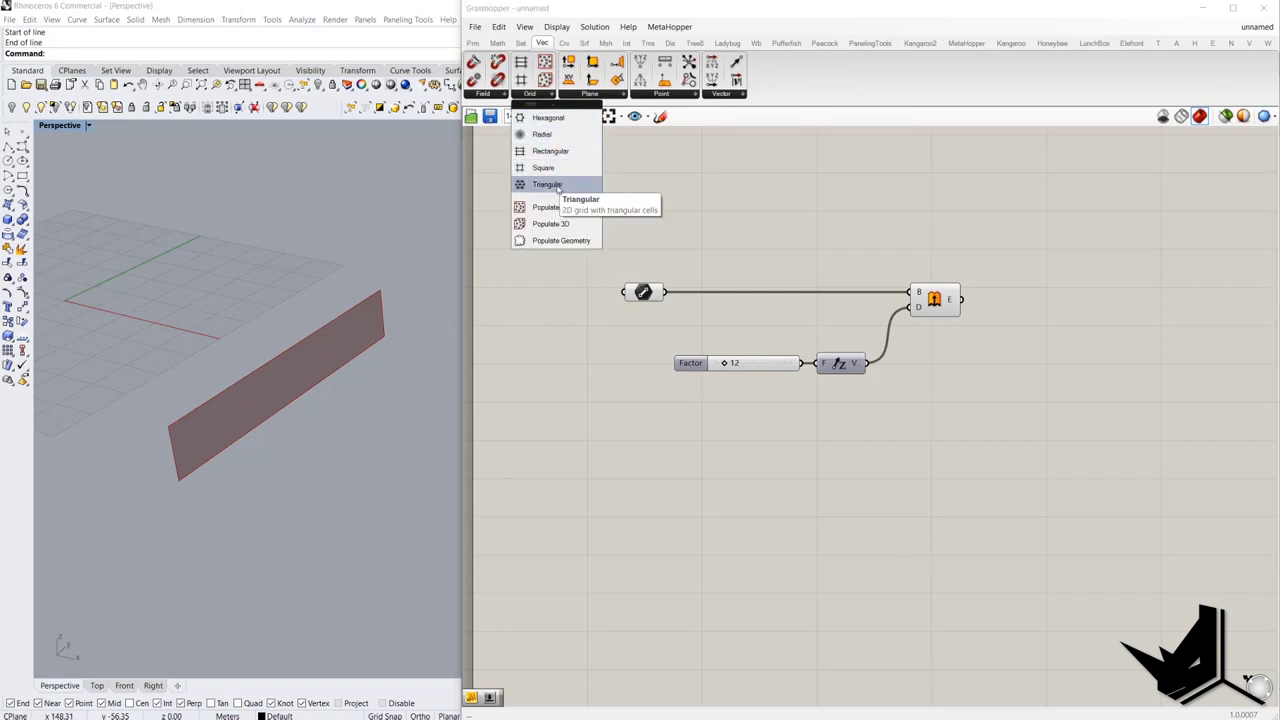
pyautogui.click(553, 154)
pyautogui.click(1024, 359)
pyautogui.moveTo(1024, 359); pyautogui.dragTo(1122, 439)
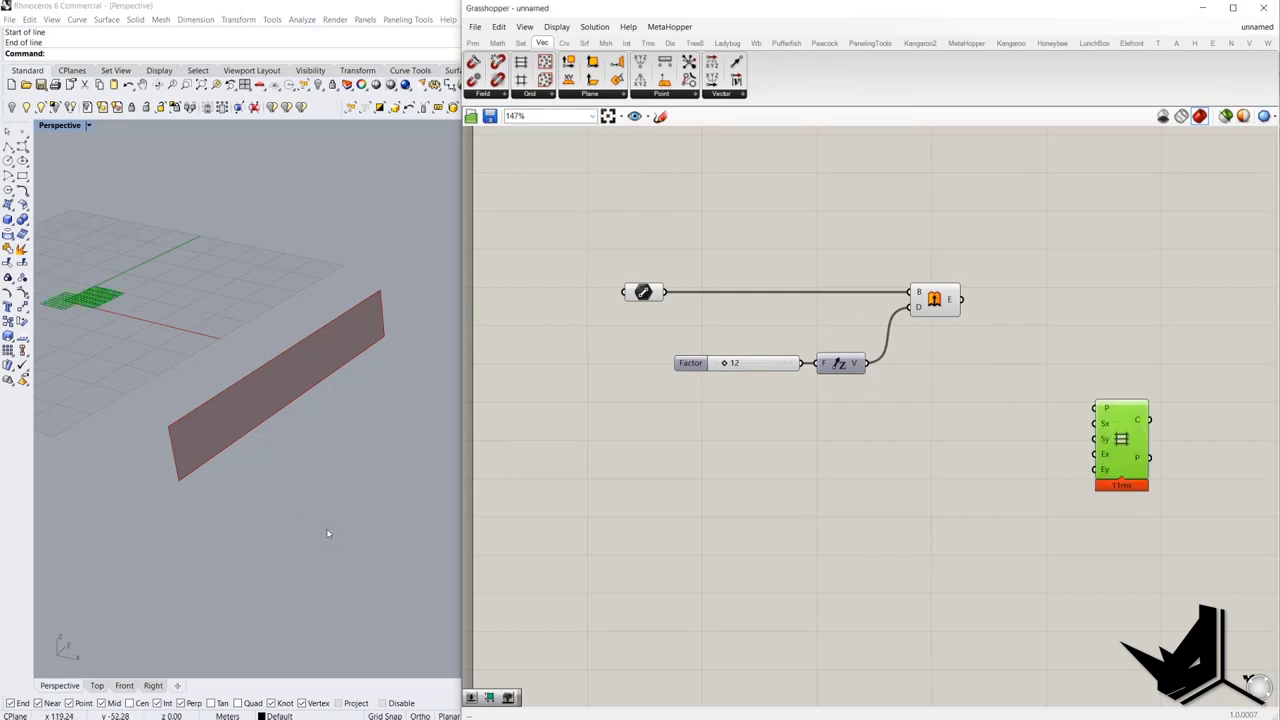
# - Capture the viewport and mark the surface's lower corner as grid origin, with its two axis directions and dividing lines
pyautogui.press('Print')
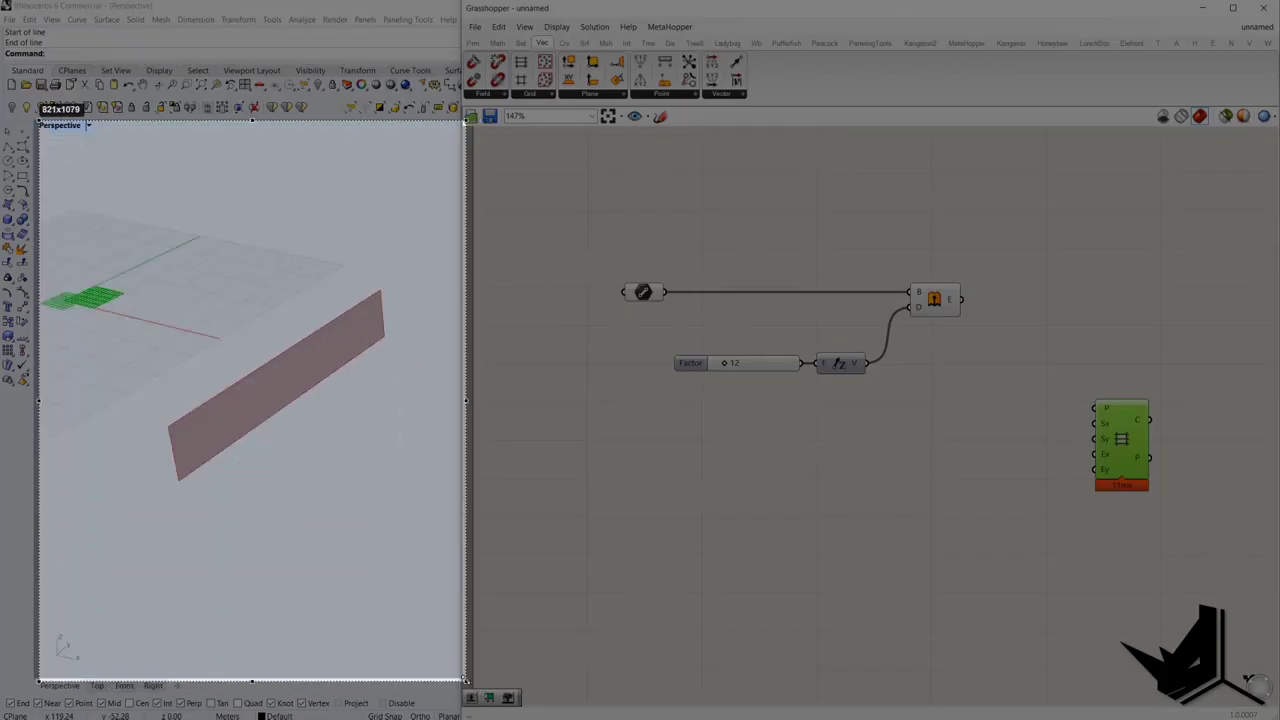
pyautogui.moveTo(465, 679); pyautogui.dragTo(461, 677)
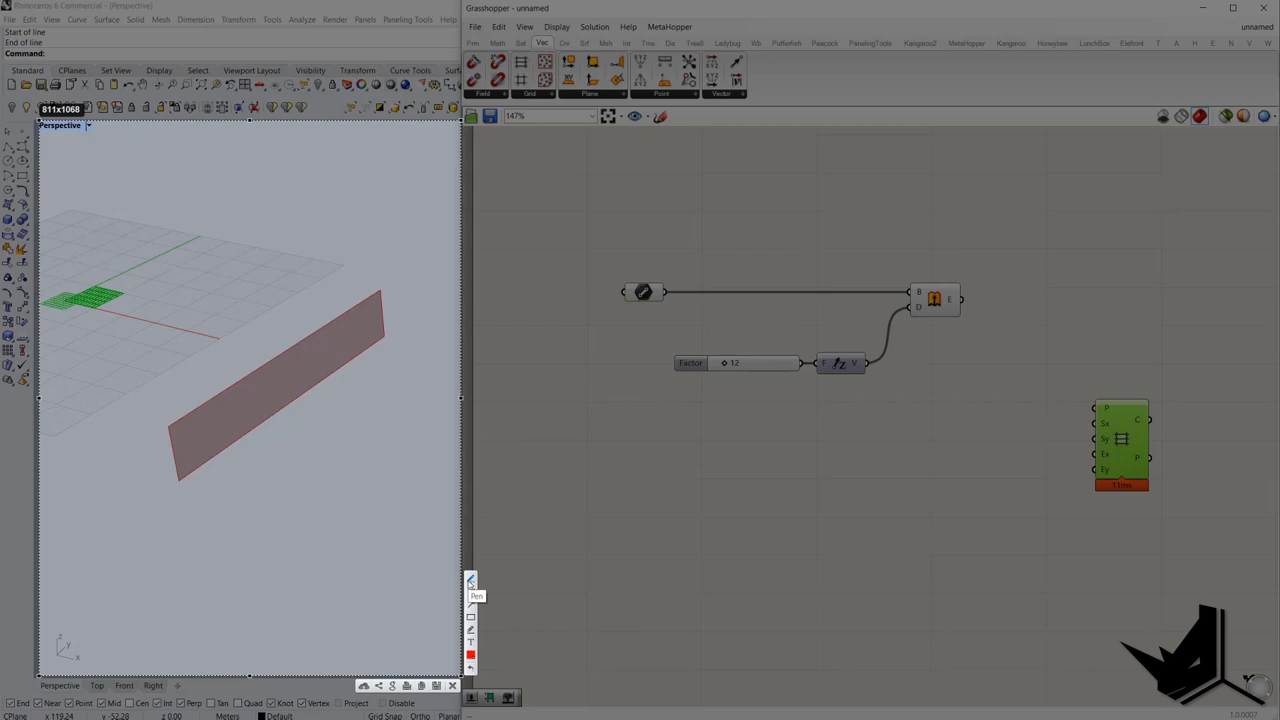
pyautogui.click(471, 582)
pyautogui.moveTo(178, 479)
pyautogui.mouseDown()
pyautogui.moveTo(164, 376)
pyautogui.moveTo(175, 400)
pyautogui.moveTo(300, 393)
pyautogui.moveTo(422, 322)
pyautogui.moveTo(415, 352)
pyautogui.mouseUp()
pyautogui.moveTo(180, 482); pyautogui.dragTo(180, 483)
pyautogui.moveTo(188, 355)
pyautogui.mouseDown()
pyautogui.moveTo(355, 265)
pyautogui.moveTo(410, 355)
pyautogui.moveTo(167, 446)
pyautogui.mouseUp()
pyautogui.moveTo(232, 346); pyautogui.dragTo(192, 450)
pyautogui.moveTo(255, 310); pyautogui.dragTo(258, 388)
pyautogui.moveTo(306, 292); pyautogui.dragTo(293, 404)
pyautogui.moveTo(332, 262); pyautogui.dragTo(332, 382)
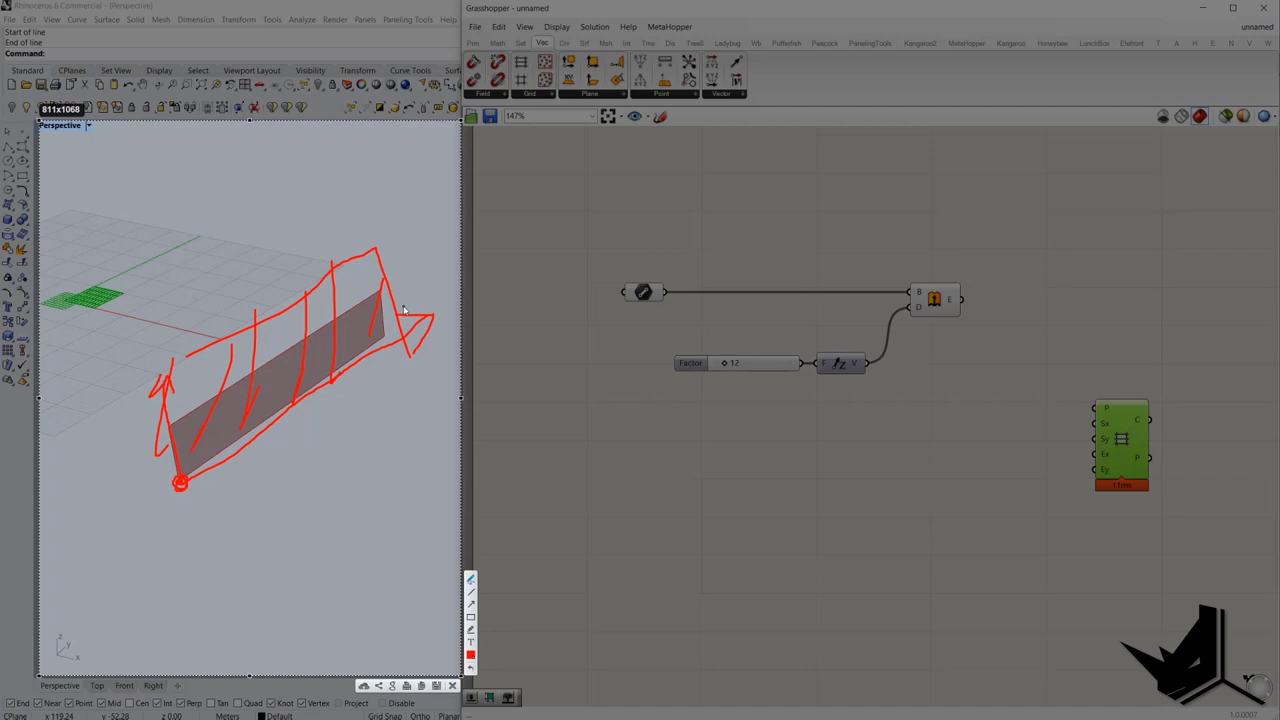
# - Add a Deconstruct Brep component and wire the extruded surface into it
pyautogui.write('dec')
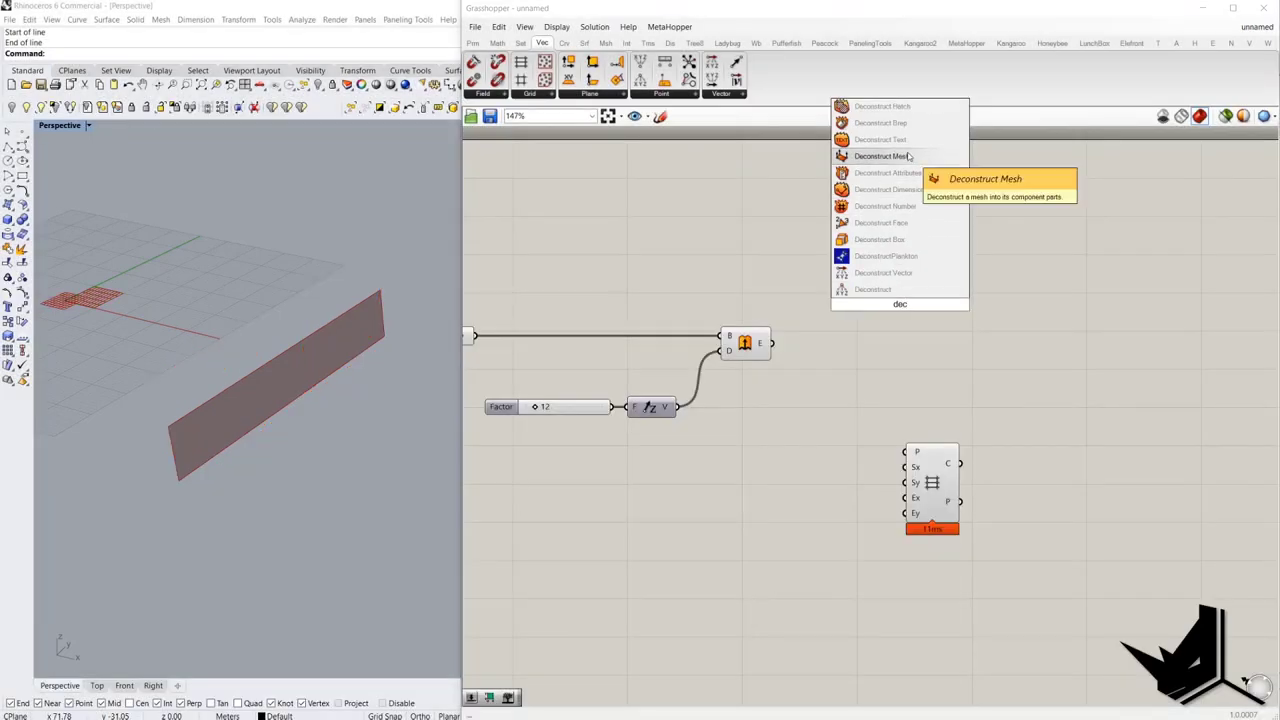
pyautogui.click(880, 123)
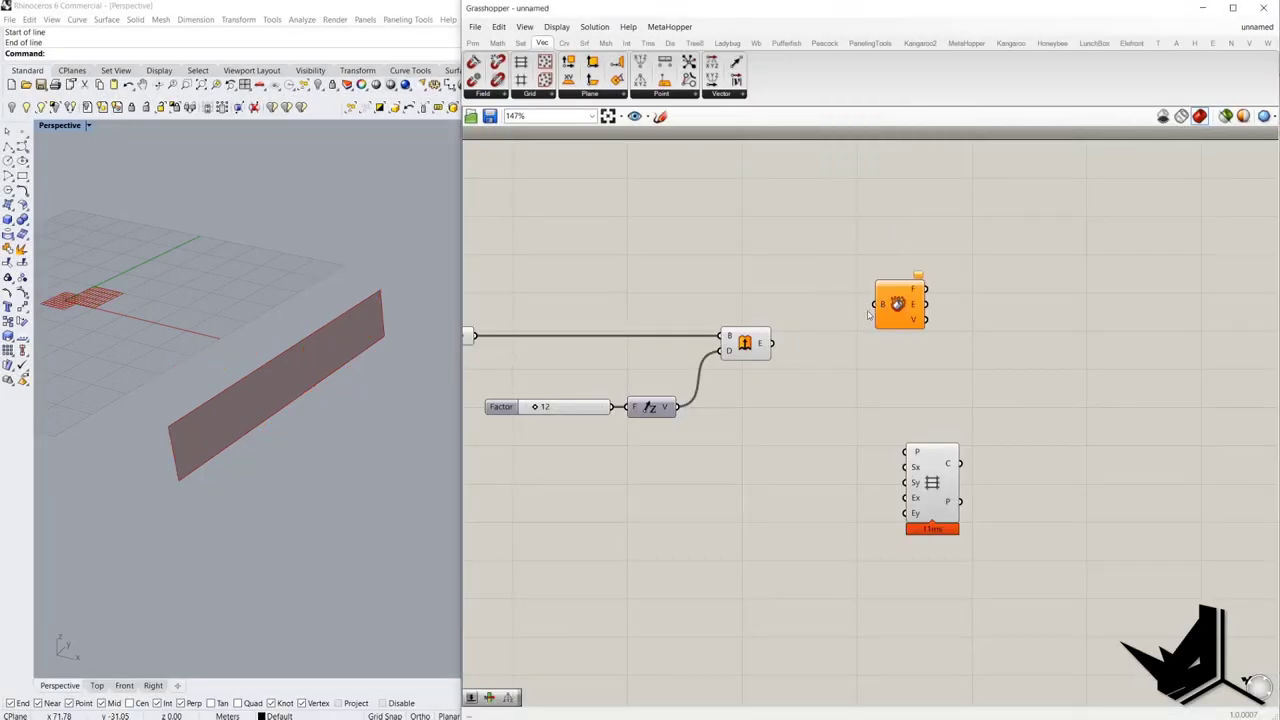
pyautogui.moveTo(876, 304); pyautogui.dragTo(894, 240)
pyautogui.click(1014, 257)
# - Add a List Item component and wire the Deconstruct Brep vertices into its list input
pyautogui.doubleClick(1013, 252)
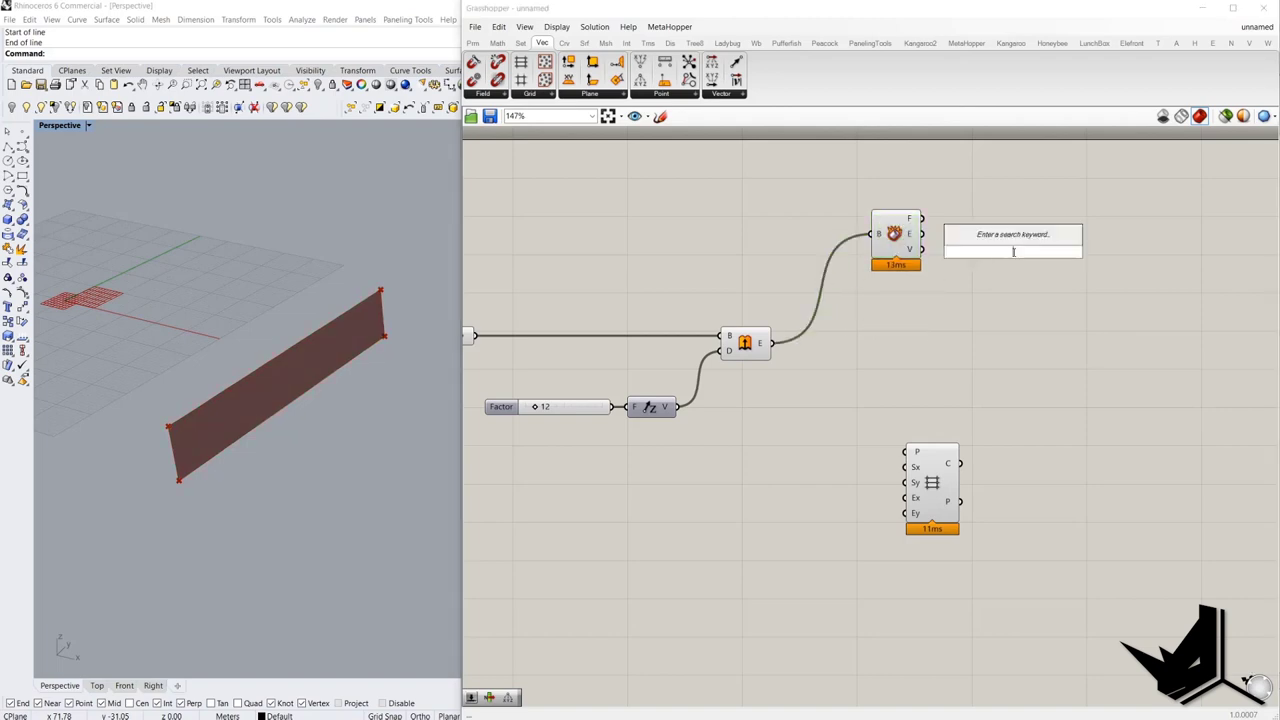
pyautogui.write('item')
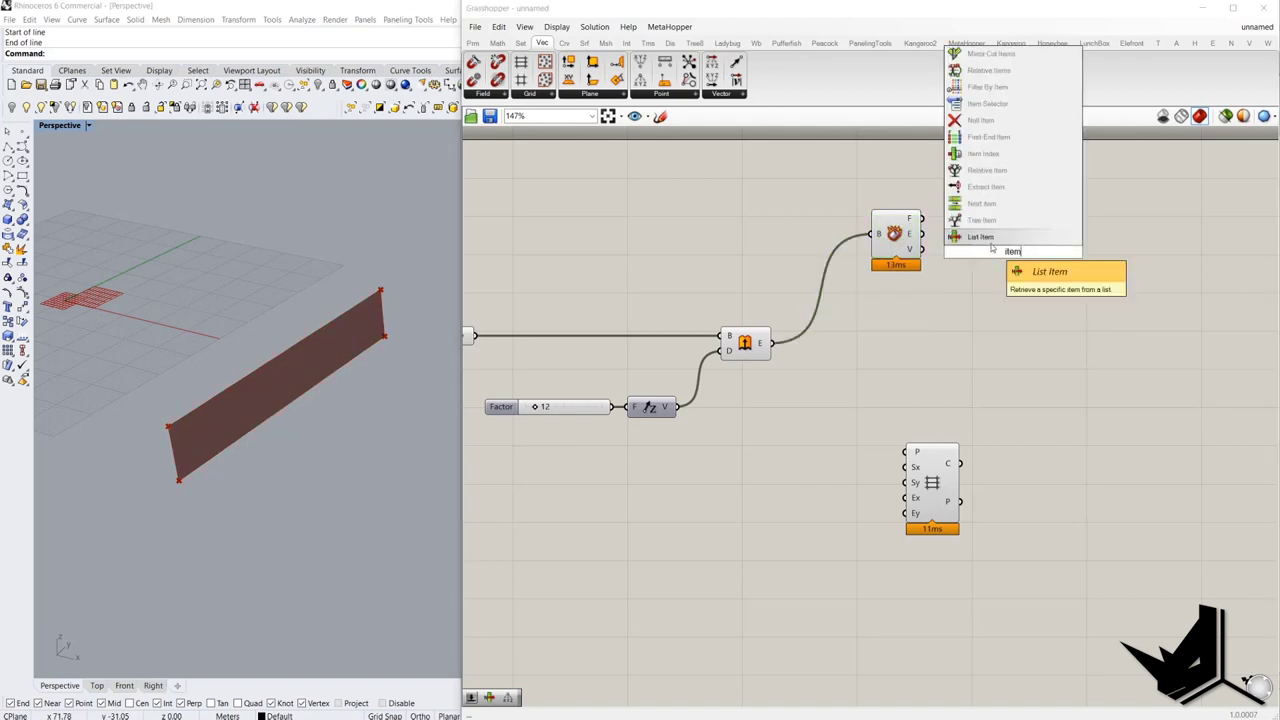
pyautogui.click(980, 237)
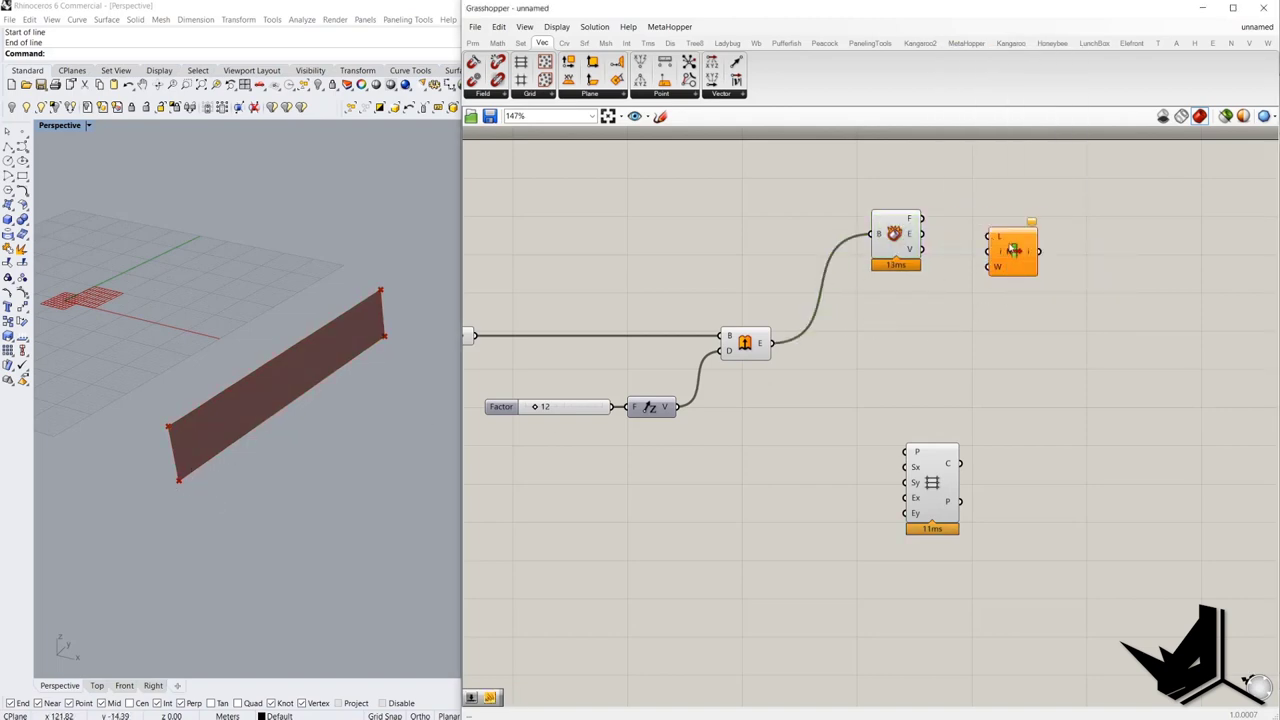
pyautogui.moveTo(921, 249); pyautogui.dragTo(1141, 263)
# - Add a number slider ranging from 0 to 3 and connect it to the List Item's index input
pyautogui.doubleClick(1075, 288)
pyautogui.write('0<3')
pyautogui.press('Return')
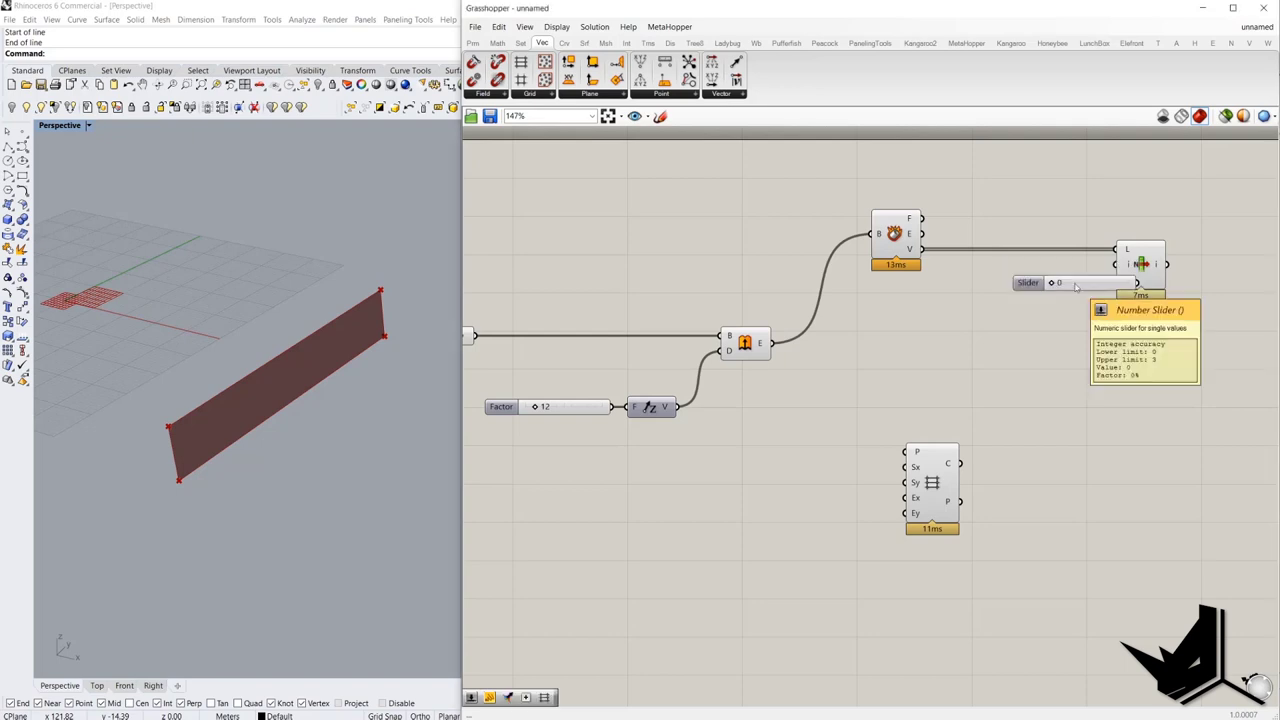
pyautogui.moveTo(1080, 287); pyautogui.dragTo(1122, 258)
pyautogui.scroll(2, 1083, 286)
pyautogui.moveTo(1030, 286); pyautogui.dragTo(1068, 260)
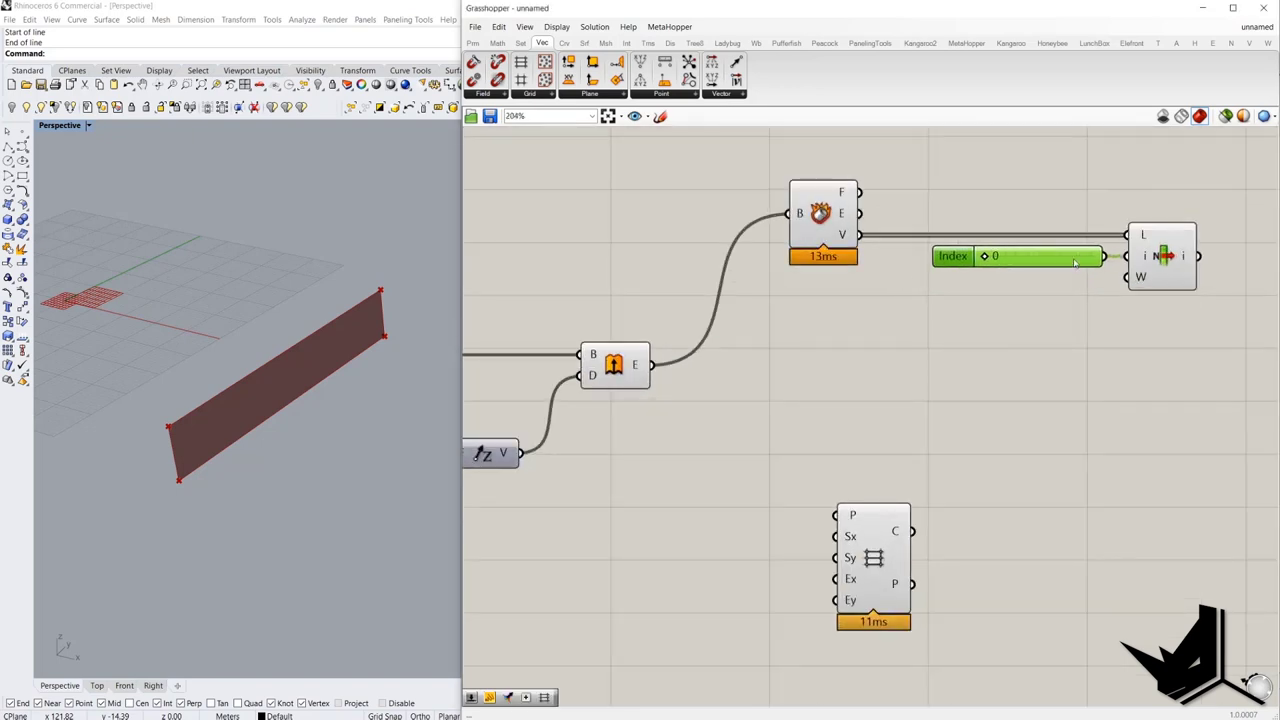
# - Set the List Item index slider to 3 to pick the surface's lower near corner
pyautogui.click(835, 245)
pyautogui.click(1182, 262)
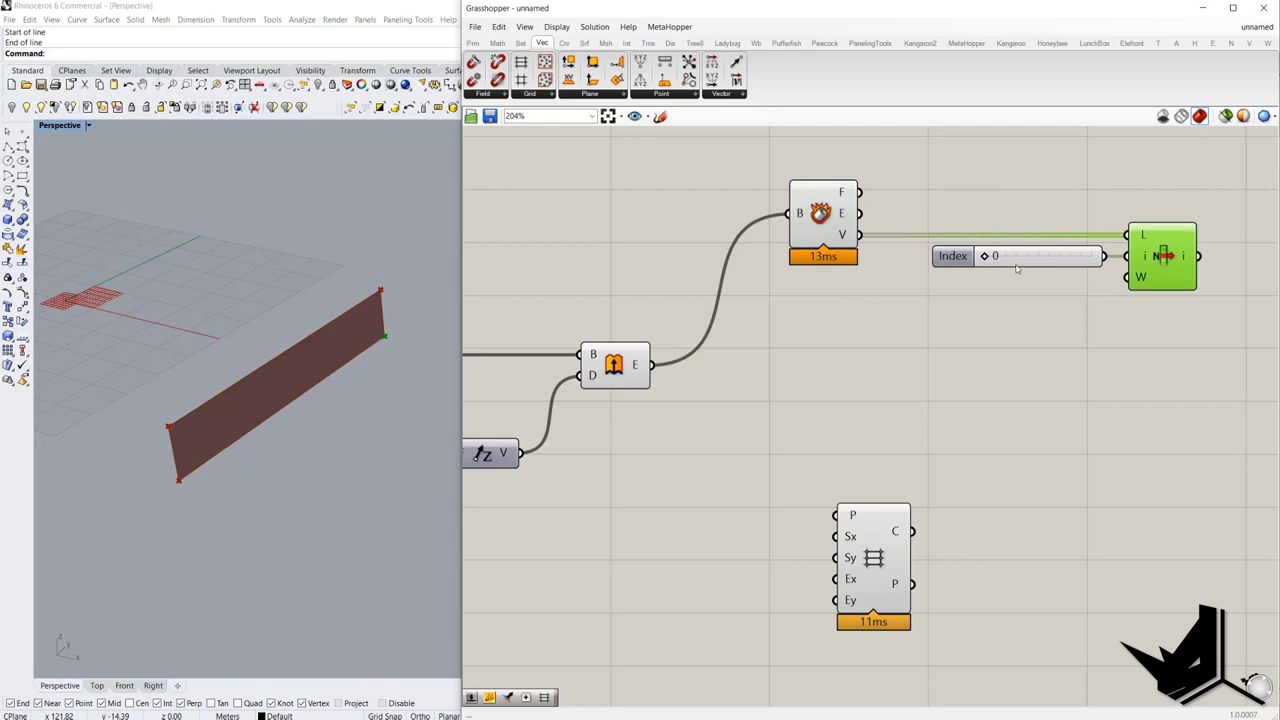
pyautogui.moveTo(985, 256); pyautogui.dragTo(1090, 258)
# - Turn off the viewport preview of the Deconstruct Brep component
pyautogui.click(822, 225)
pyautogui.rightClick(659, 191)
pyautogui.click(680, 216)
pyautogui.click(602, 212)
# - Move the Rectangular grid component so it sits below the List Item
pyautogui.scroll(-2, 817, 345)
pyautogui.moveTo(878, 487); pyautogui.dragTo(1094, 484)
pyautogui.click(964, 400)
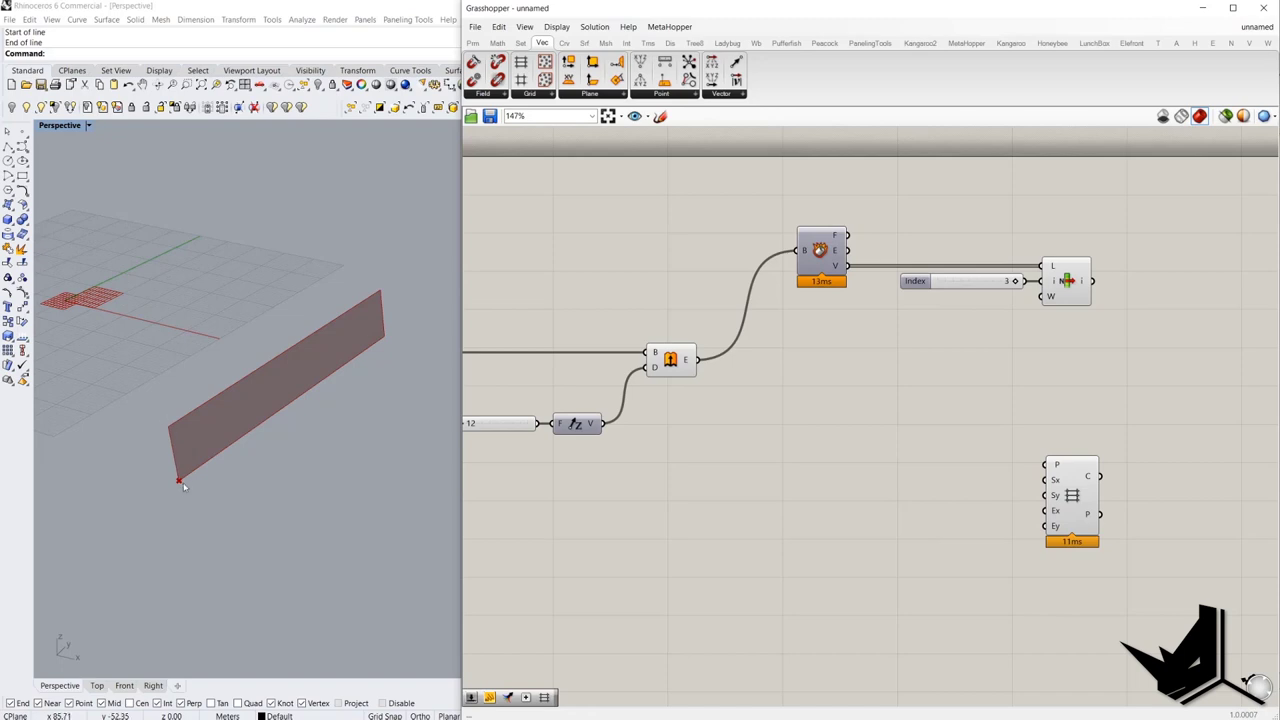
# - Add a Surface Closest Point component and wire the List Item's point and the extruded surface into it
pyautogui.moveTo(995, 417); pyautogui.dragTo(803, 420, button='right')
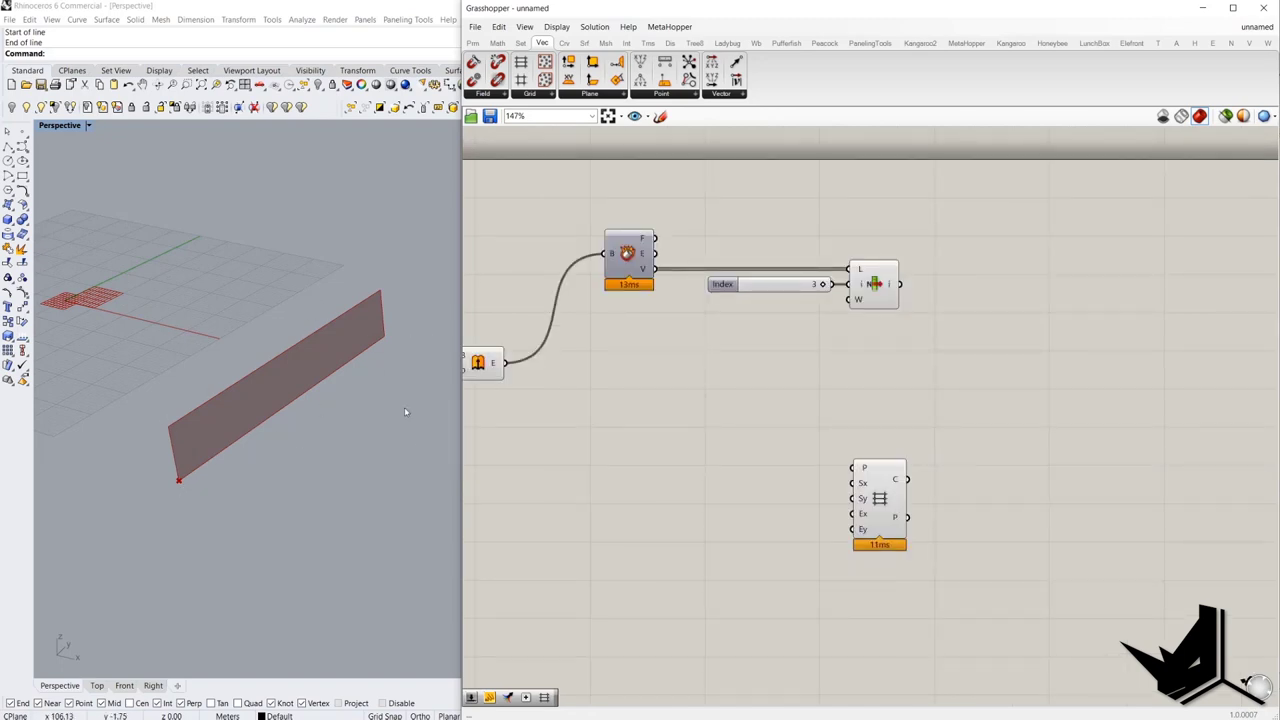
pyautogui.doubleClick(969, 369)
pyautogui.write('clos')
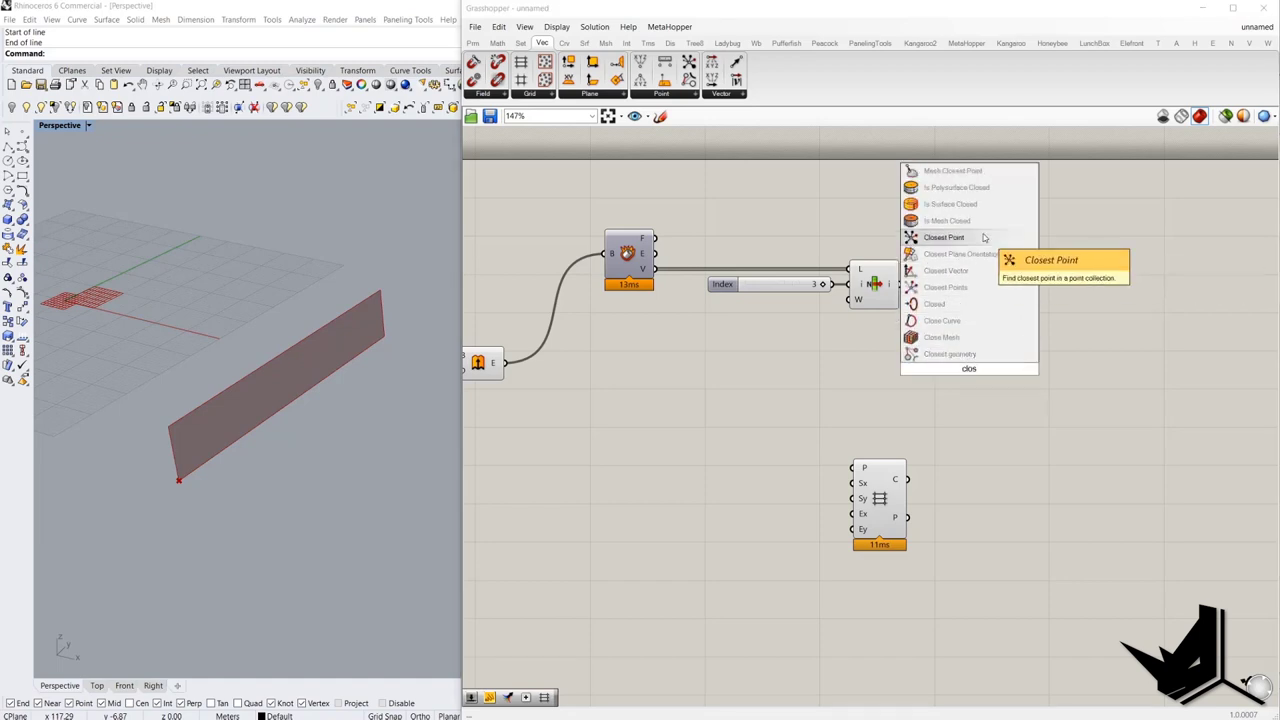
pyautogui.press('BackSpace')
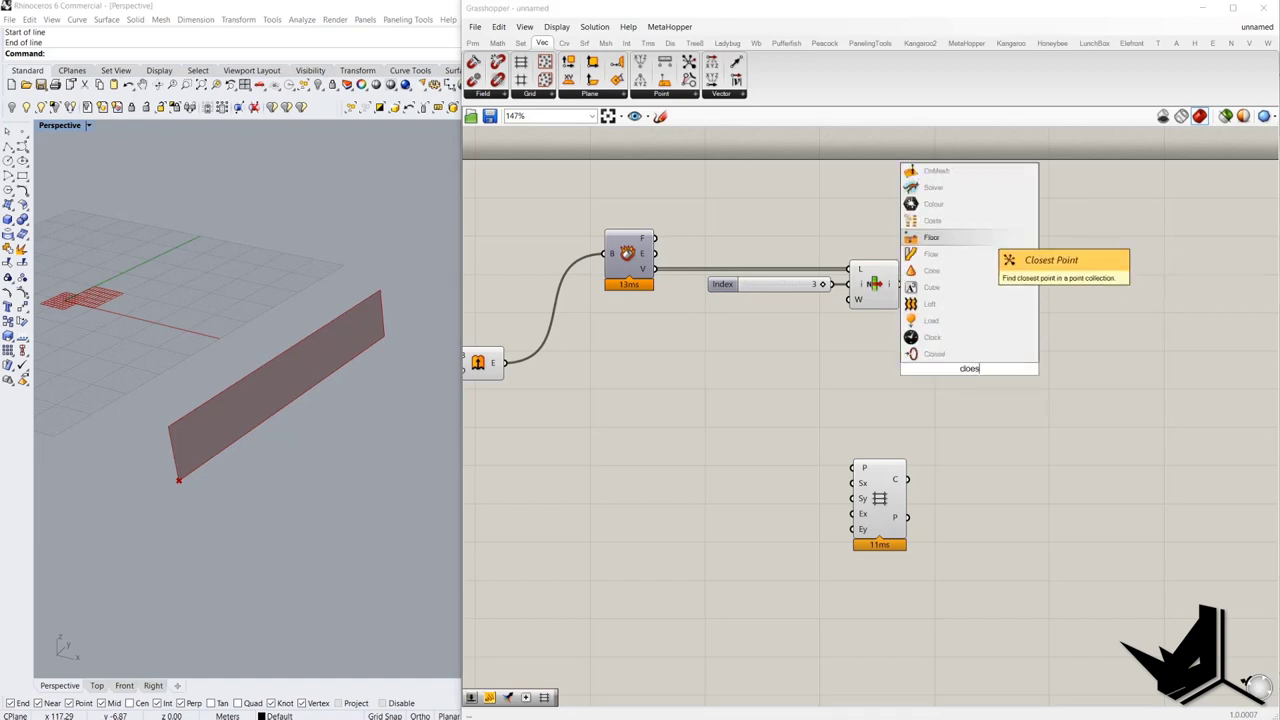
pyautogui.write('sest')
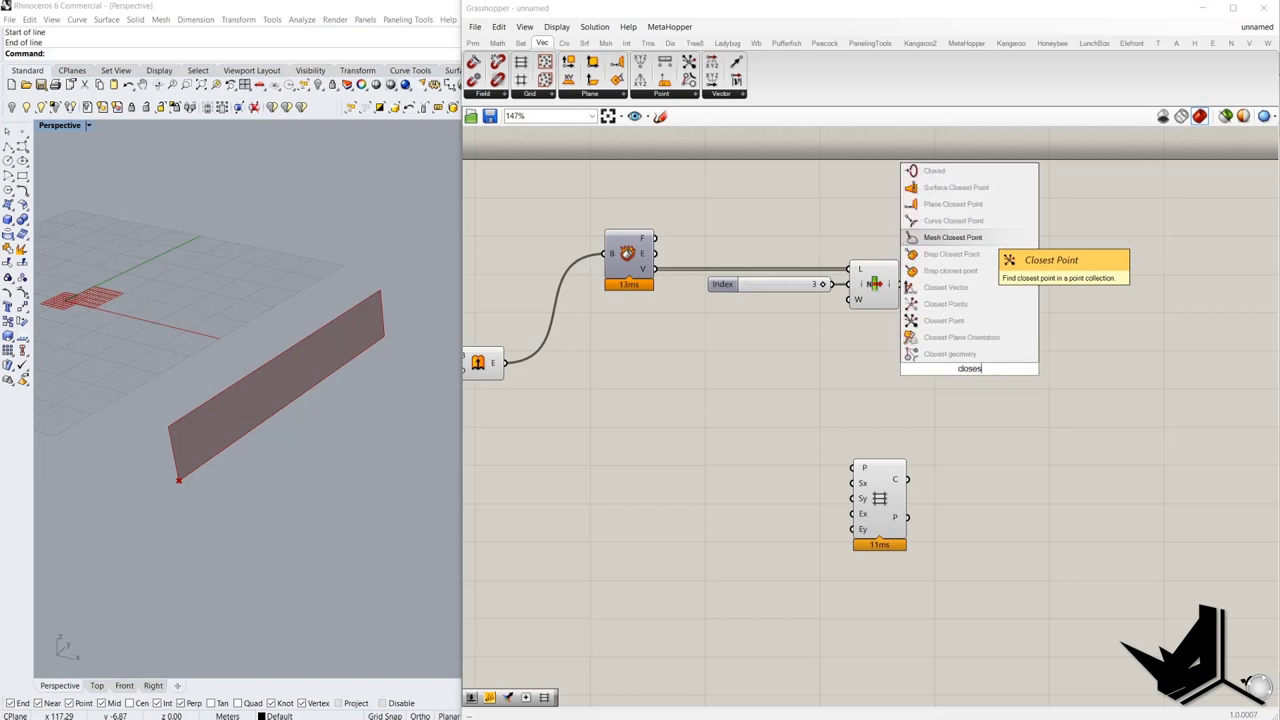
pyautogui.click(955, 188)
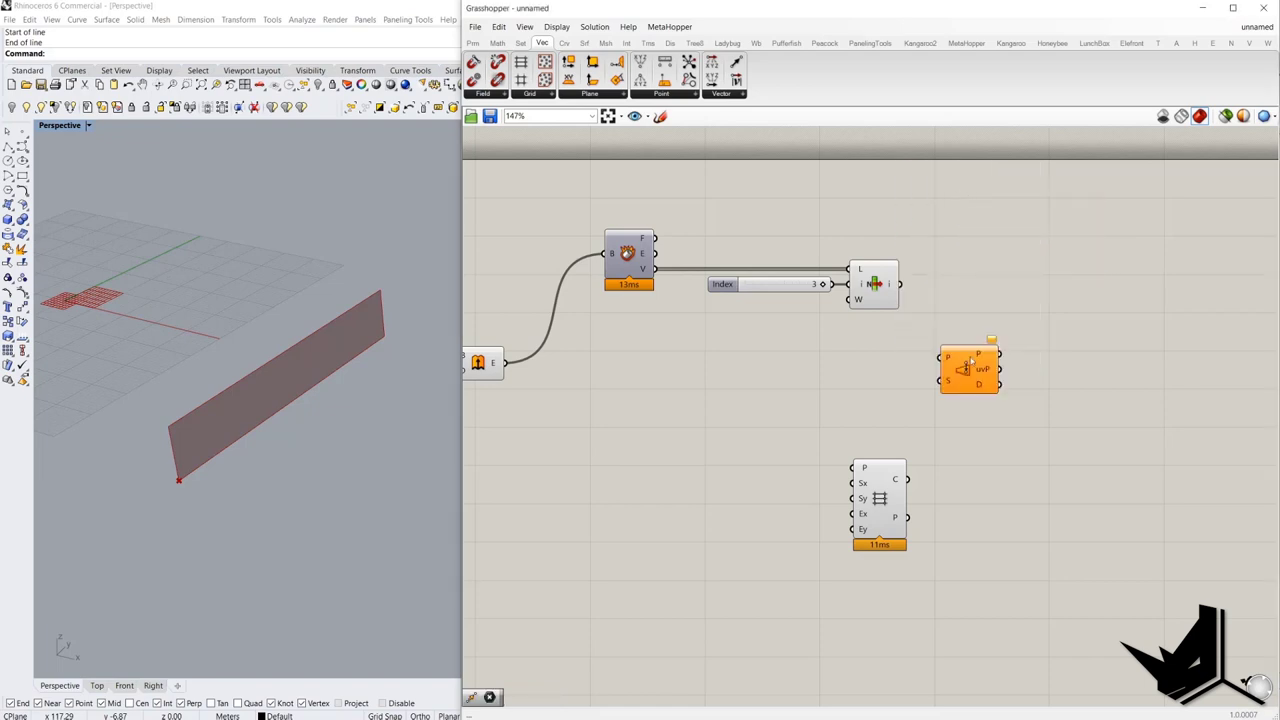
pyautogui.scroll(1, 900, 370)
pyautogui.moveTo(891, 272); pyautogui.dragTo(632, 358)
pyautogui.scroll(-3, 952, 350)
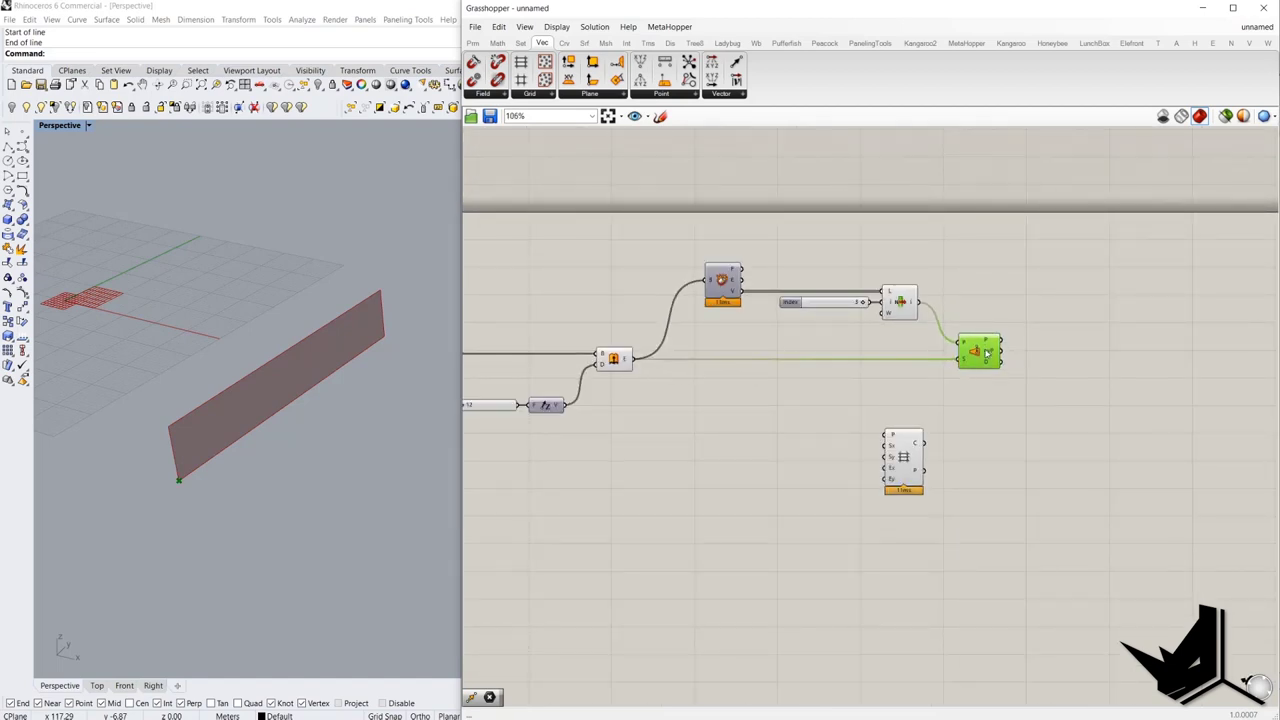
# - Move the Rectangular grid component clear of the Surface Closest Point and add an Evaluate Surface component
pyautogui.moveTo(903, 457); pyautogui.dragTo(1040, 508)
pyautogui.doubleClick(1025, 410)
pyautogui.write('6va')
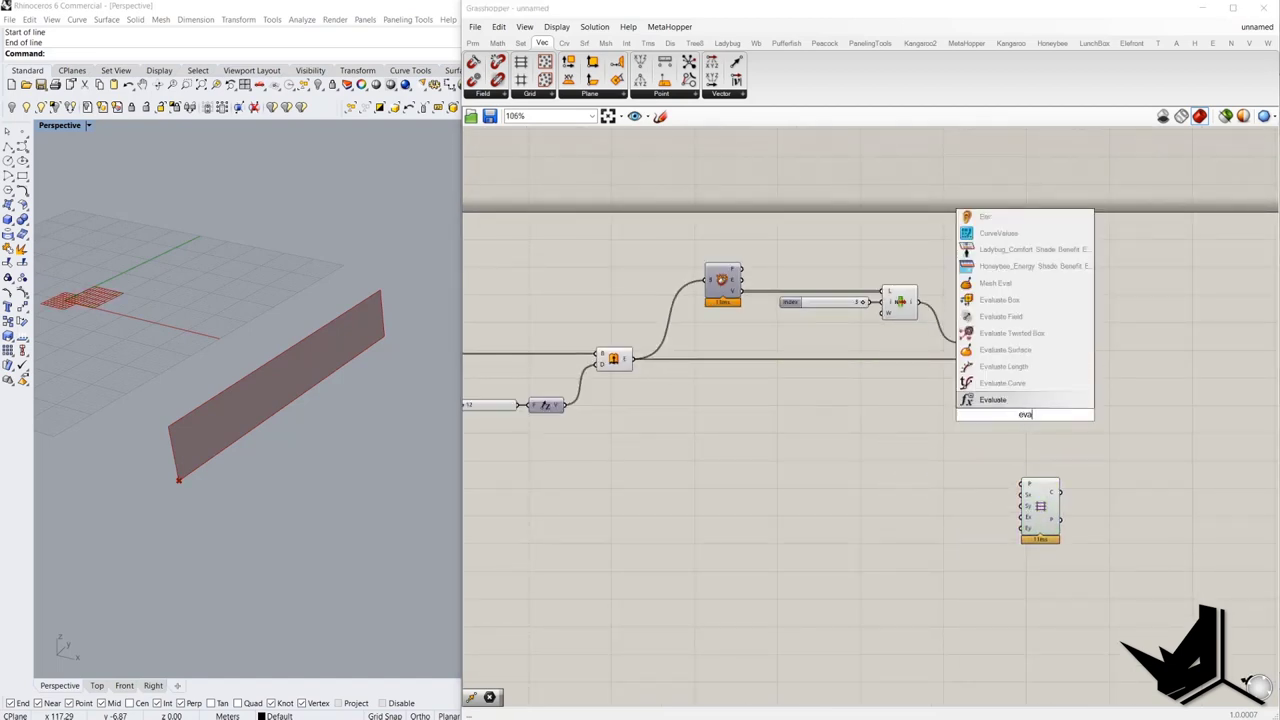
pyautogui.click(1005, 349)
pyautogui.scroll(4, 1005, 410)
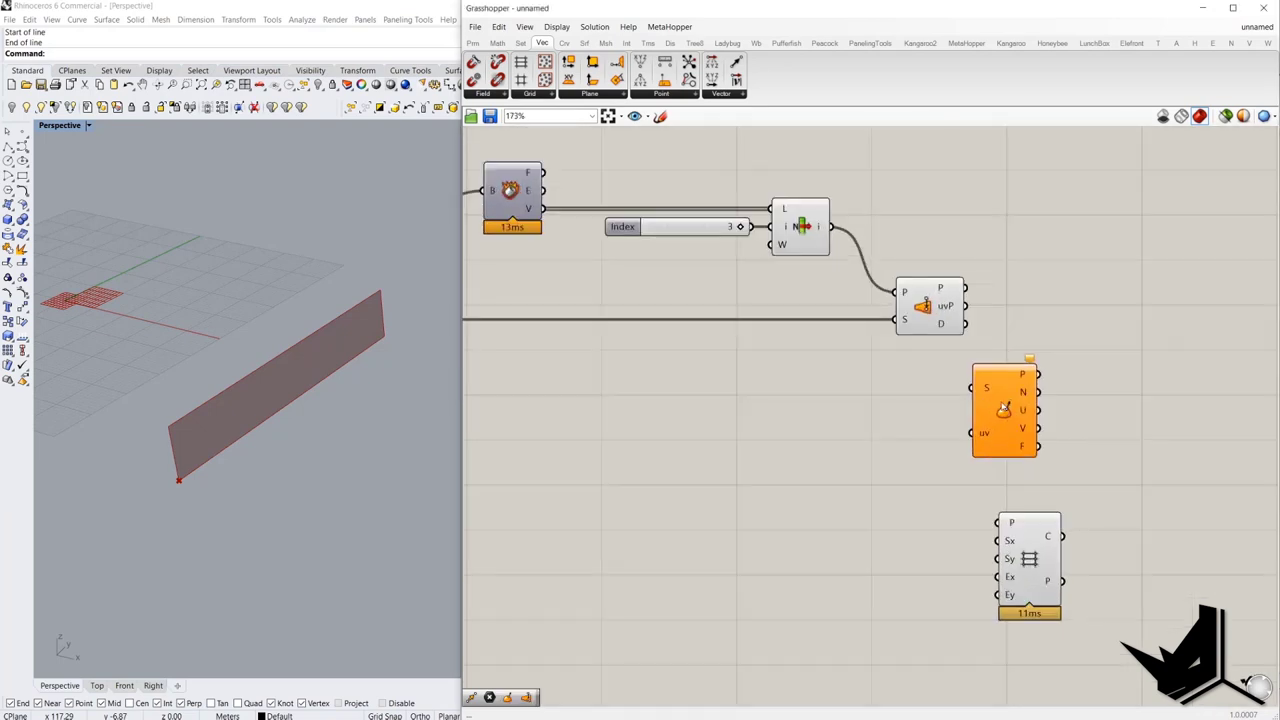
pyautogui.scroll(-1, 988, 383)
# - Place Evaluate Surface beside Surface Closest Point, wiring the uvP output and the extruded surface into it
pyautogui.moveTo(988, 383); pyautogui.dragTo(1058, 295)
pyautogui.moveTo(967, 318); pyautogui.dragTo(1057, 311)
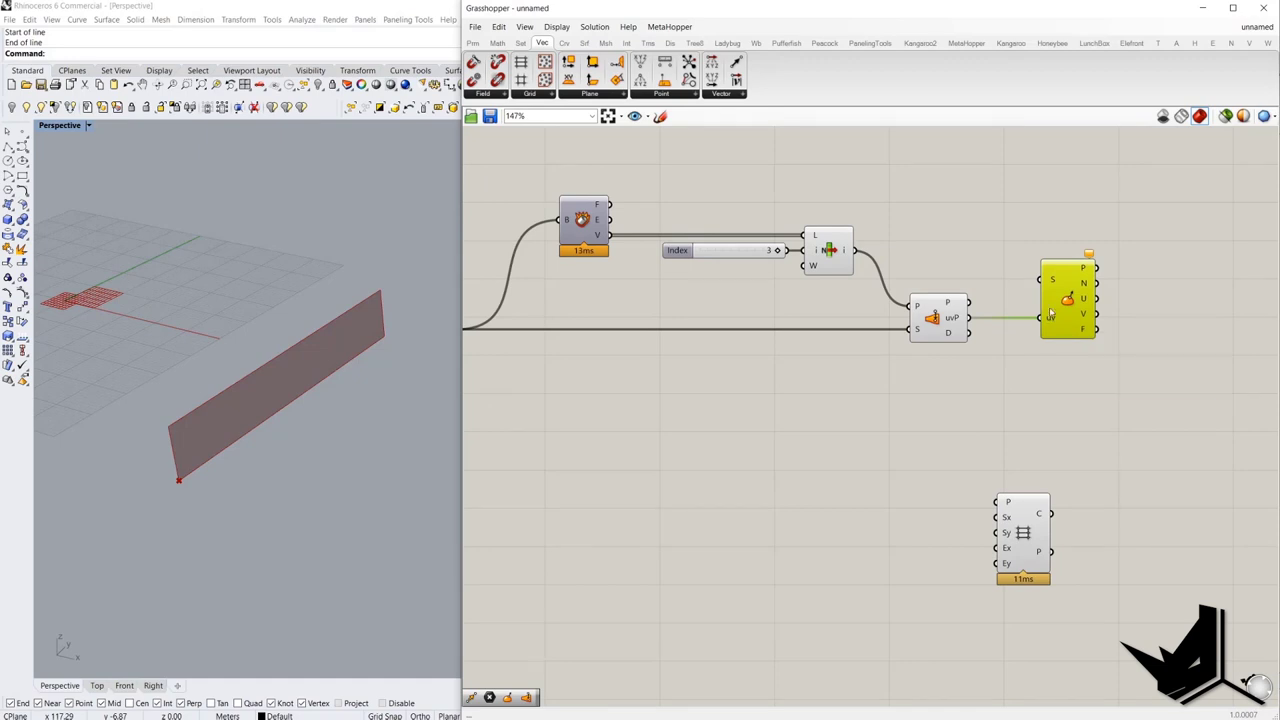
pyautogui.scroll(-2, 1050, 310)
pyautogui.moveTo(1040, 281); pyautogui.dragTo(625, 325)
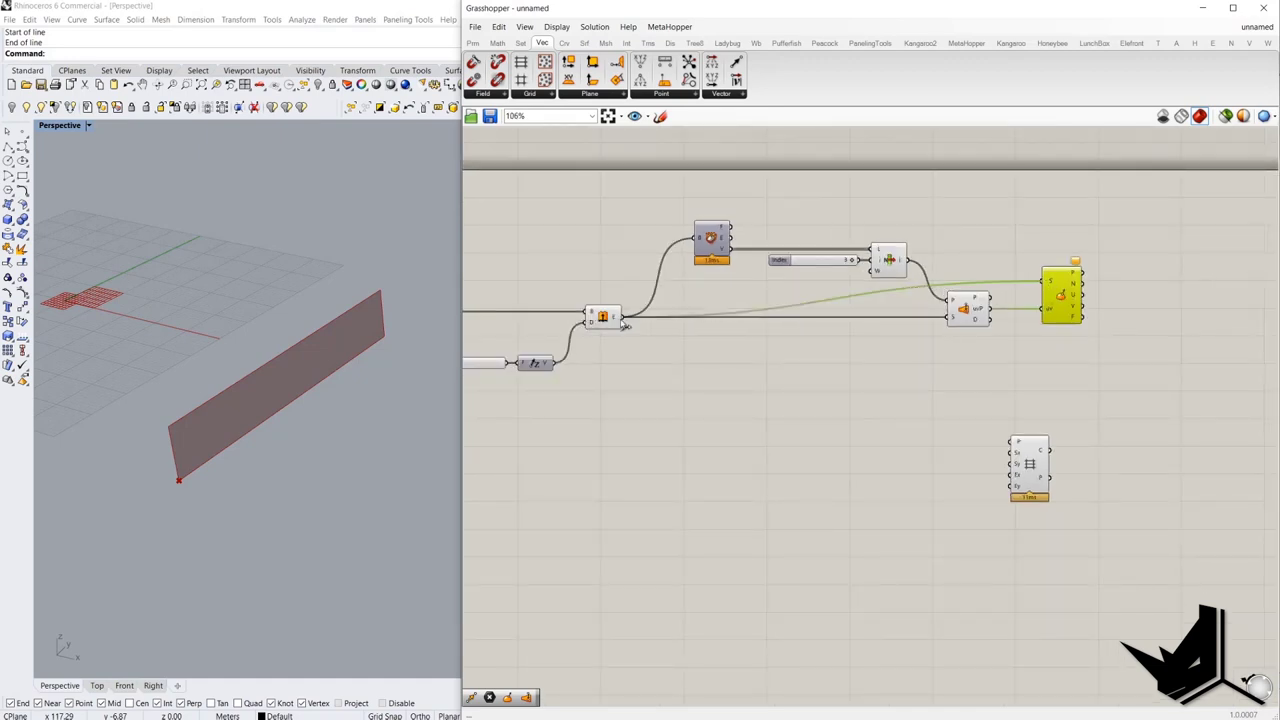
# - Mark the two plane axes of the evaluated frame on a temporary screen capture of the surface's corner
pyautogui.scroll(3, 1138, 283)
pyautogui.scroll(2, 217, 460)
pyautogui.scroll(1, 217, 461)
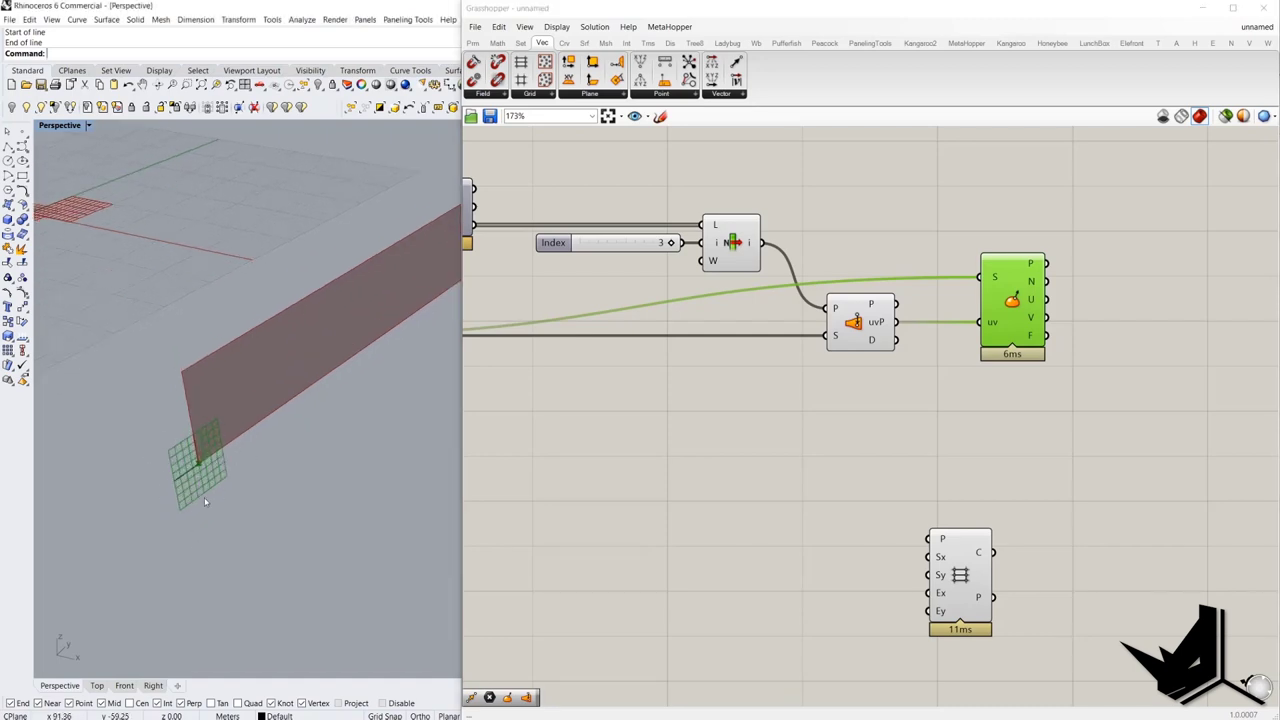
pyautogui.moveTo(212, 484); pyautogui.dragTo(318, 436, button='right')
pyautogui.press('F1')
pyautogui.moveTo(141, 245)
pyautogui.mouseDown()
pyautogui.moveTo(457, 557)
pyautogui.moveTo(457, 623)
pyautogui.mouseUp()
pyautogui.click(466, 541)
pyautogui.moveTo(278, 455); pyautogui.dragTo(273, 409)
pyautogui.moveTo(280, 459); pyautogui.dragTo(369, 472)
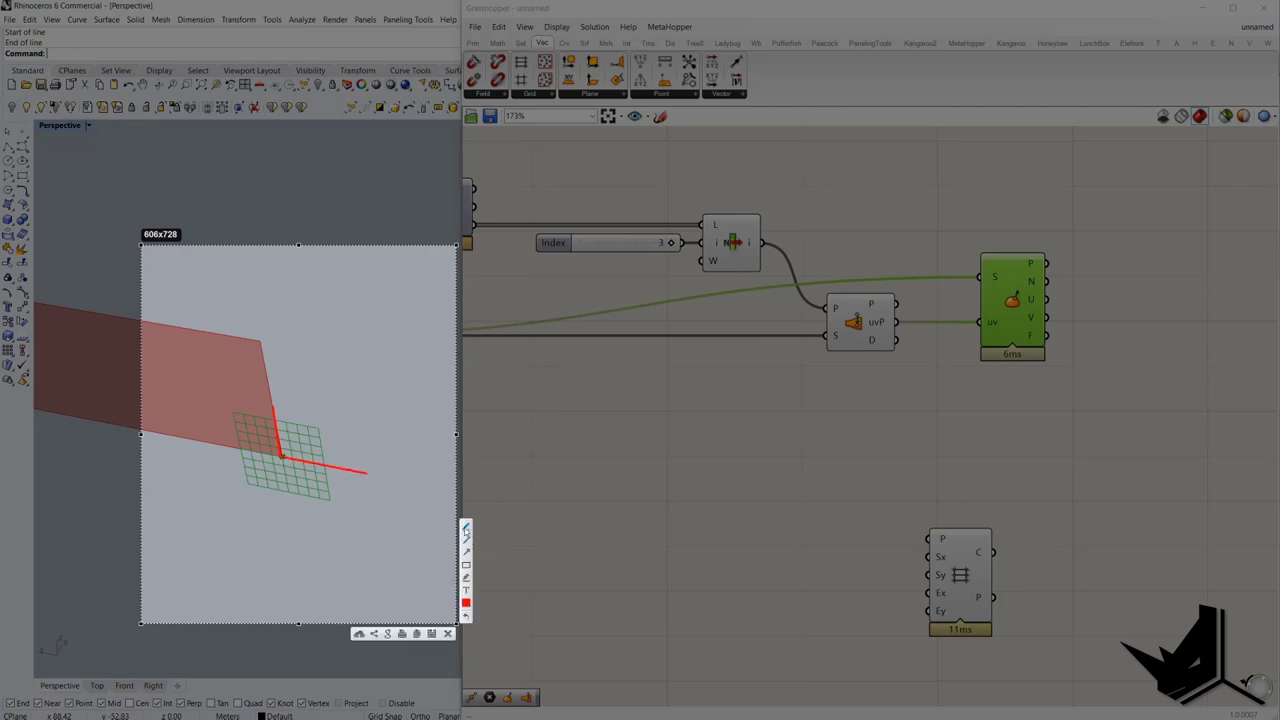
# - Circle the Rectangular grid and Evaluate Surface components, hatch the area between the frame's axes, and discard the markup
pyautogui.click(466, 529)
pyautogui.moveTo(942, 473)
pyautogui.mouseDown()
pyautogui.moveTo(1031, 543)
pyautogui.moveTo(923, 492)
pyautogui.mouseUp()
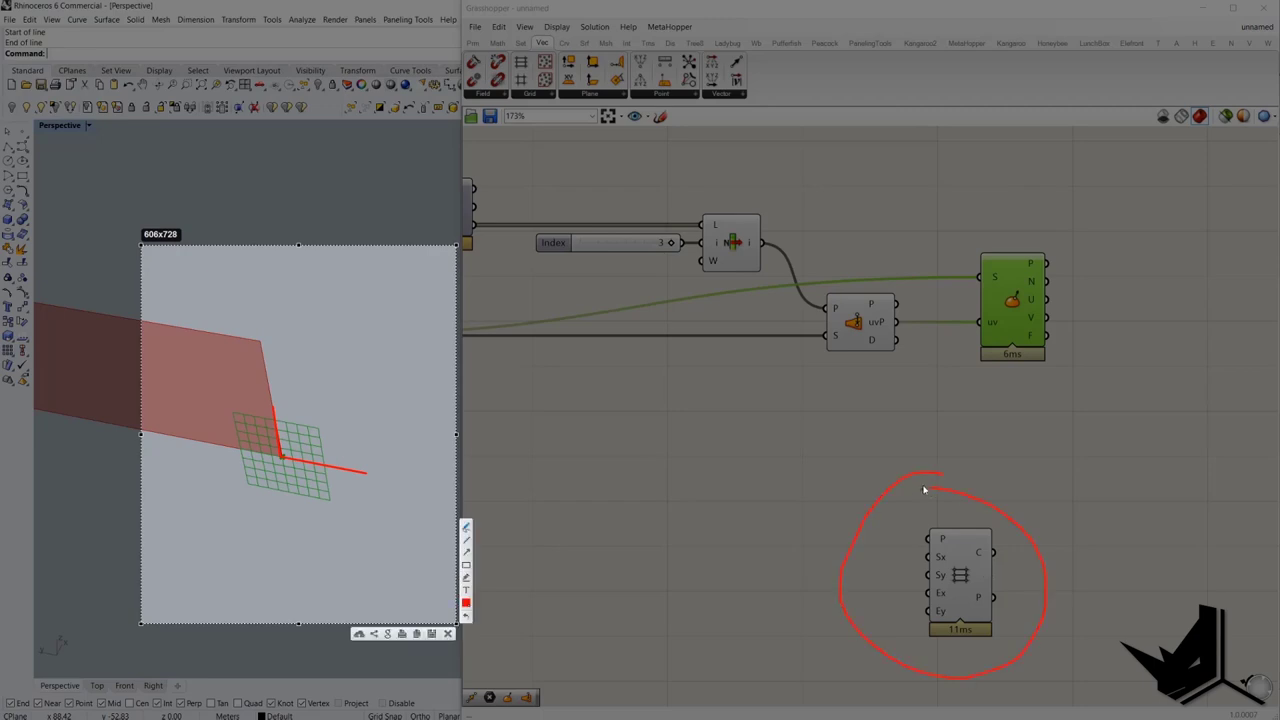
pyautogui.moveTo(280, 459); pyautogui.dragTo(286, 460)
pyautogui.moveTo(278, 455)
pyautogui.mouseDown()
pyautogui.moveTo(259, 307)
pyautogui.moveTo(608, 357)
pyautogui.moveTo(628, 558)
pyautogui.mouseUp()
pyautogui.moveTo(366, 476); pyautogui.dragTo(623, 537)
pyautogui.moveTo(252, 356); pyautogui.dragTo(430, 276)
pyautogui.moveTo(283, 400); pyautogui.dragTo(455, 330)
pyautogui.moveTo(325, 455); pyautogui.dragTo(560, 361)
pyautogui.moveTo(397, 470); pyautogui.dragTo(585, 385)
pyautogui.moveTo(447, 508); pyautogui.dragTo(597, 443)
pyautogui.moveTo(268, 457); pyautogui.dragTo(749, 580)
pyautogui.moveTo(273, 327); pyautogui.dragTo(267, 200)
pyautogui.moveTo(273, 191)
pyautogui.mouseDown()
pyautogui.moveTo(268, 216)
pyautogui.moveTo(319, 228)
pyautogui.mouseUp()
pyautogui.moveTo(980, 217)
pyautogui.mouseDown()
pyautogui.moveTo(1129, 271)
pyautogui.moveTo(997, 188)
pyautogui.mouseUp()
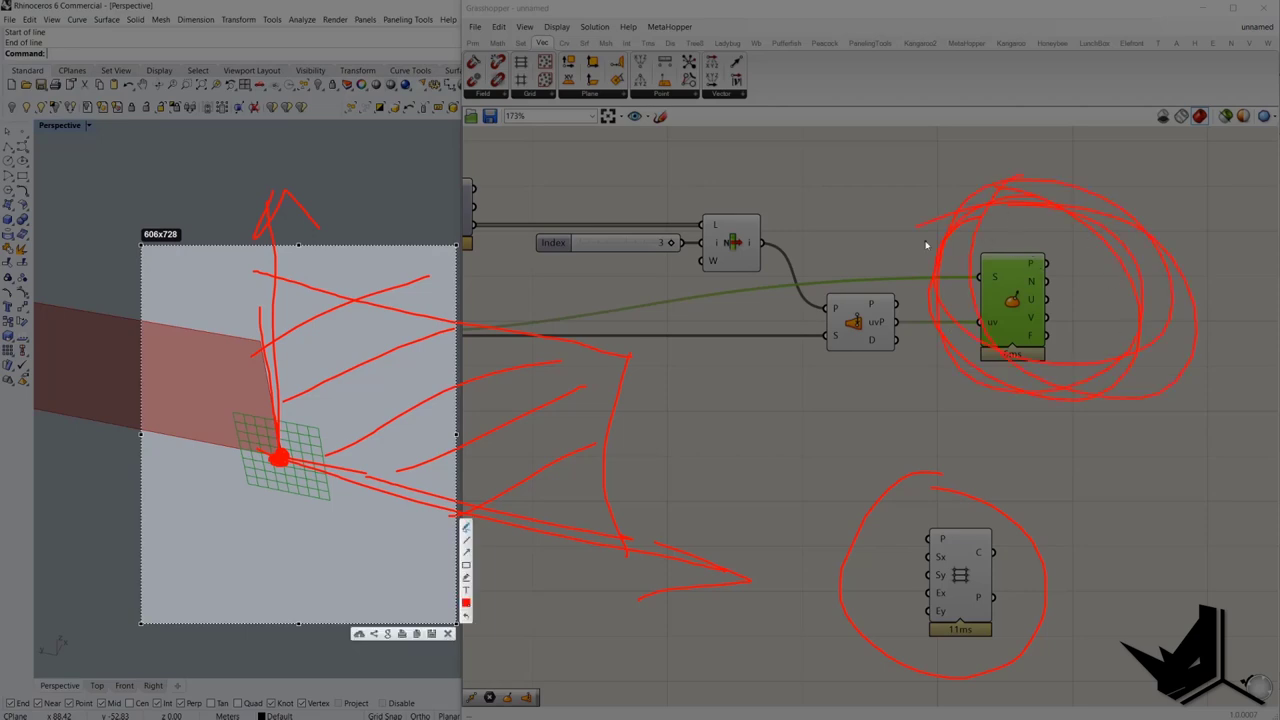
pyautogui.moveTo(926, 245)
pyautogui.mouseDown()
pyautogui.moveTo(966, 420)
pyautogui.moveTo(995, 225)
pyautogui.mouseUp()
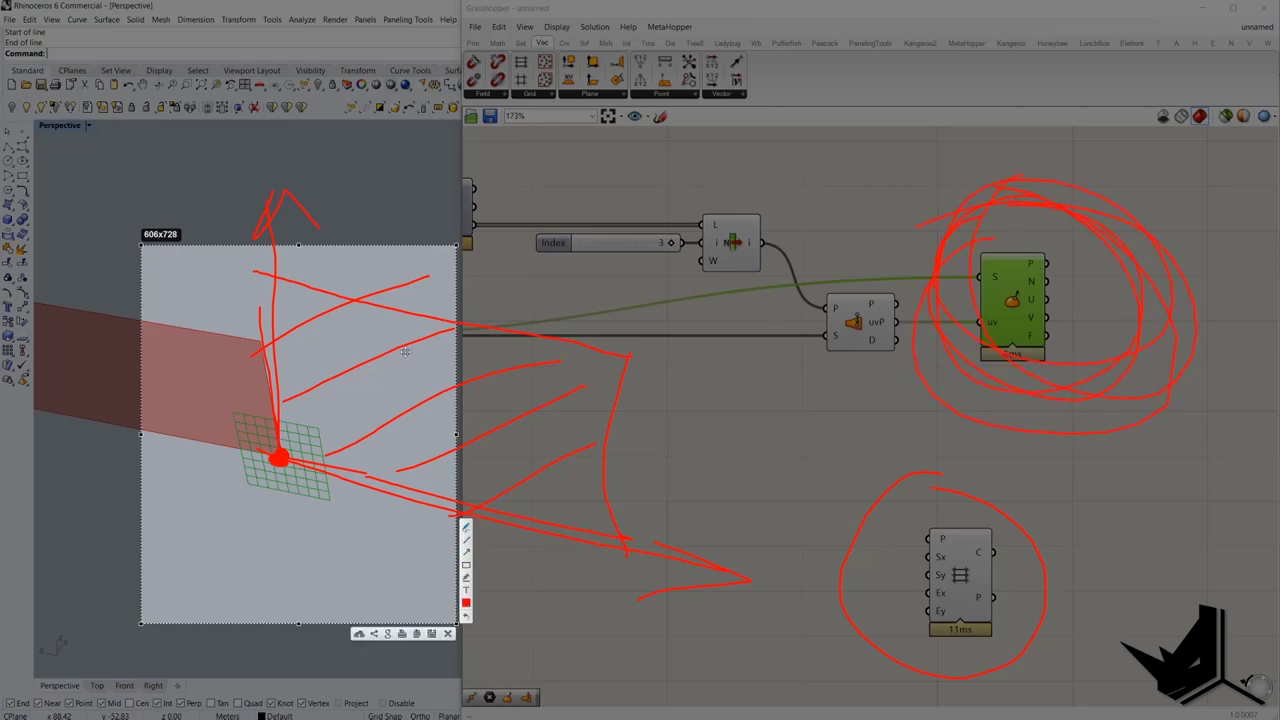
pyautogui.press('Escape')
# - Set the List Item index slider to 0 and wire Evaluate Surface's frame output into the Rectangular grid's plane input
pyautogui.moveTo(205, 412); pyautogui.dragTo(280, 406, button='right')
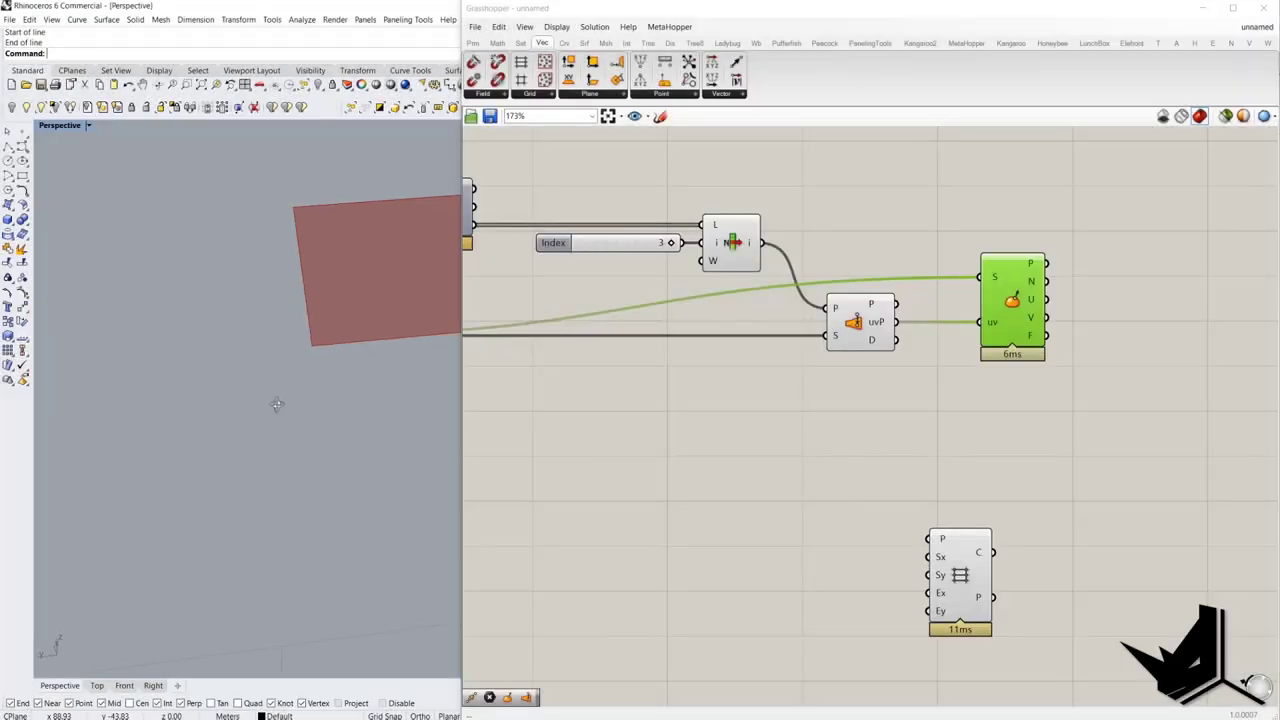
pyautogui.scroll(-6, 283, 407)
pyautogui.keyDown('shift'); pyautogui.moveTo(366, 386); pyautogui.dragTo(265, 395, button='right'); pyautogui.keyUp('shift')
pyautogui.scroll(2, 265, 395)
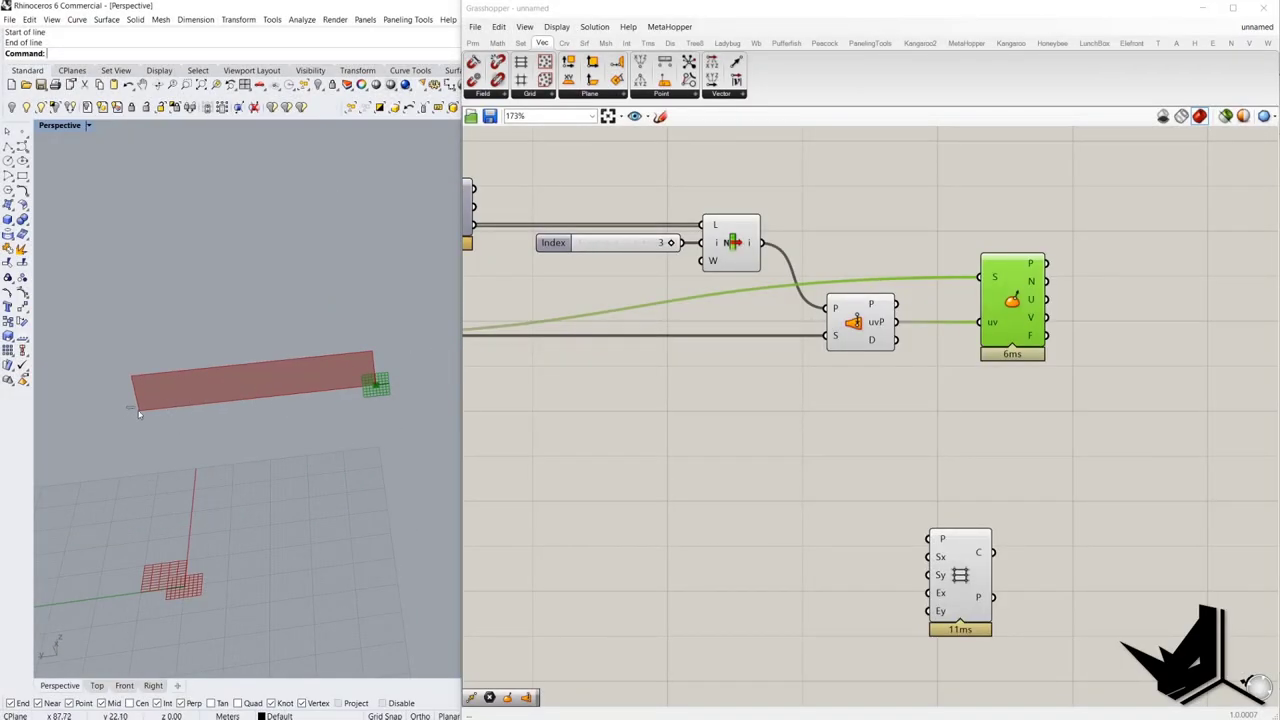
pyautogui.moveTo(671, 243); pyautogui.dragTo(585, 246)
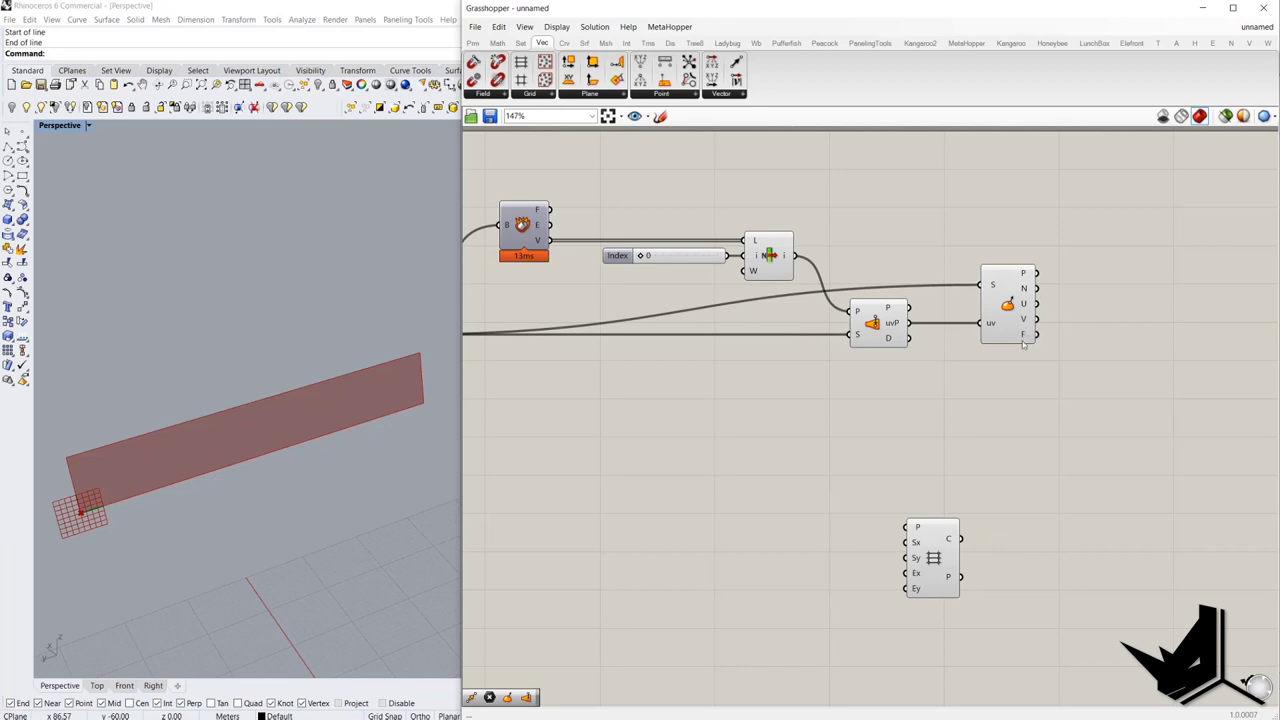
pyautogui.moveTo(1034, 335); pyautogui.dragTo(908, 527)
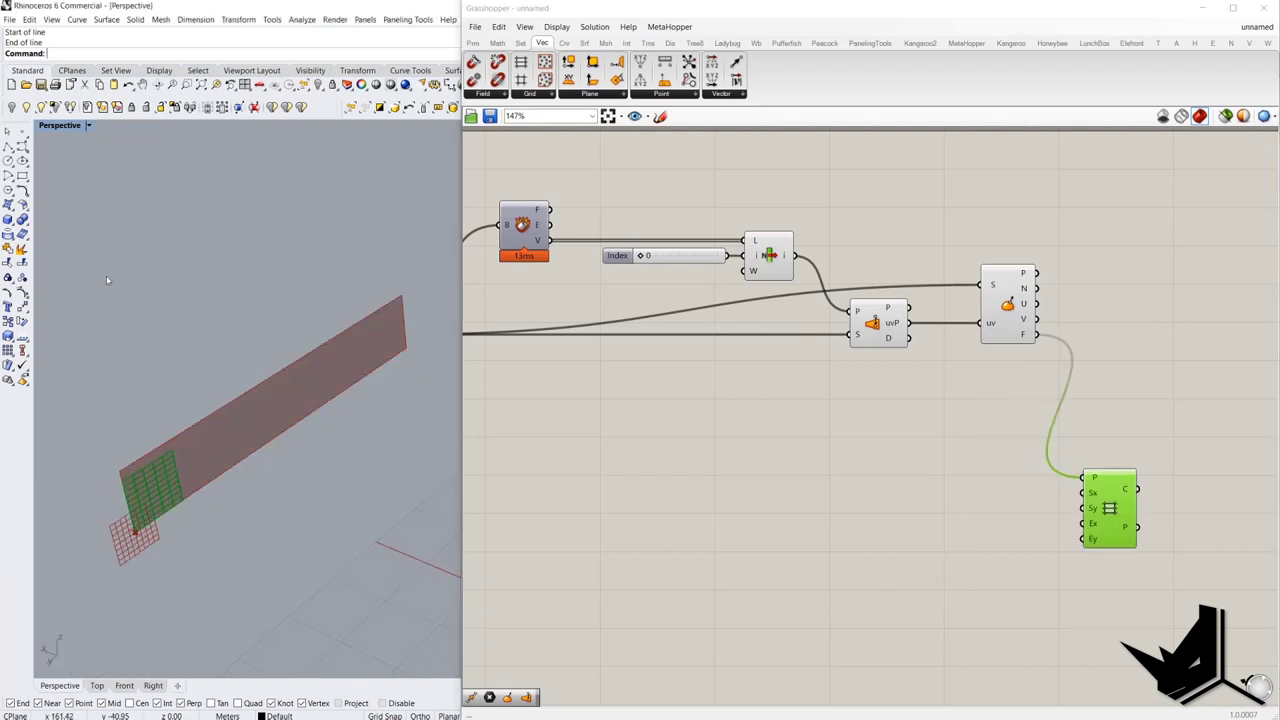
# - Trace the surface's long lower edge and short vertical edge on a temporary screen capture and discard the markup
pyautogui.moveTo(98, 268); pyautogui.dragTo(436, 586)
pyautogui.moveTo(48, 261); pyautogui.dragTo(452, 615)
pyautogui.scroll(4, 1024, 426)
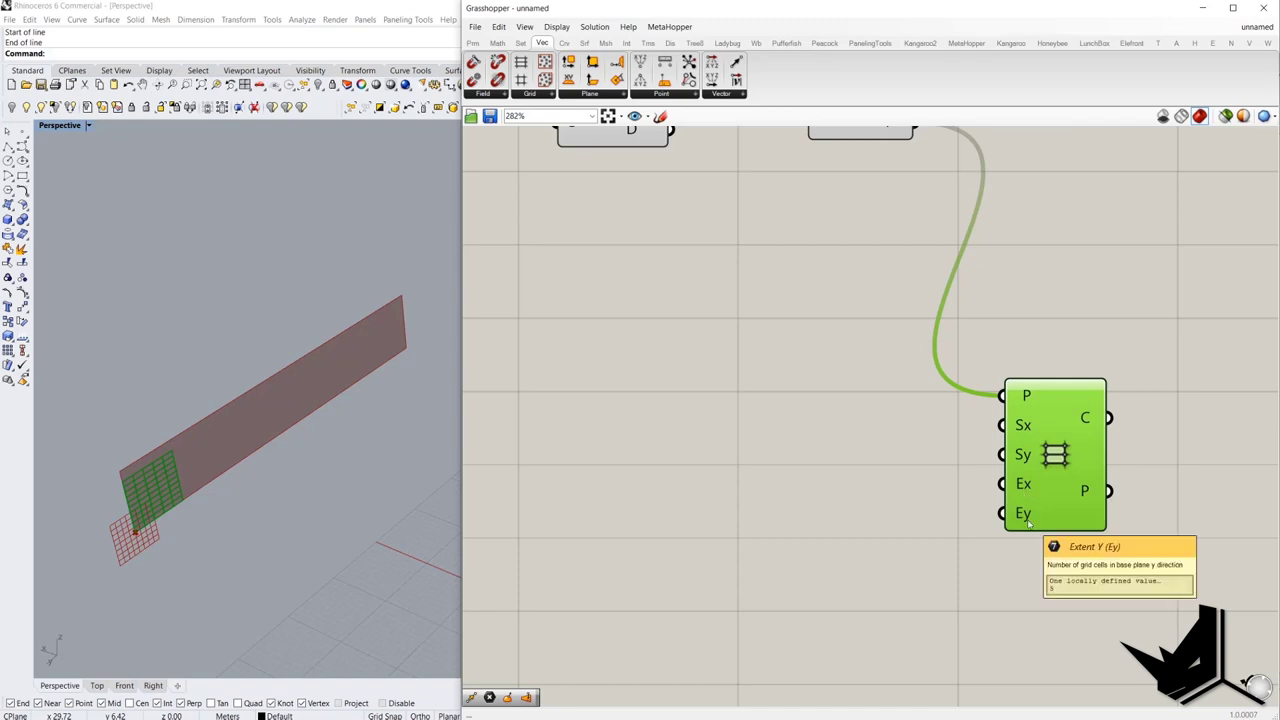
pyautogui.scroll(-5, 1027, 522)
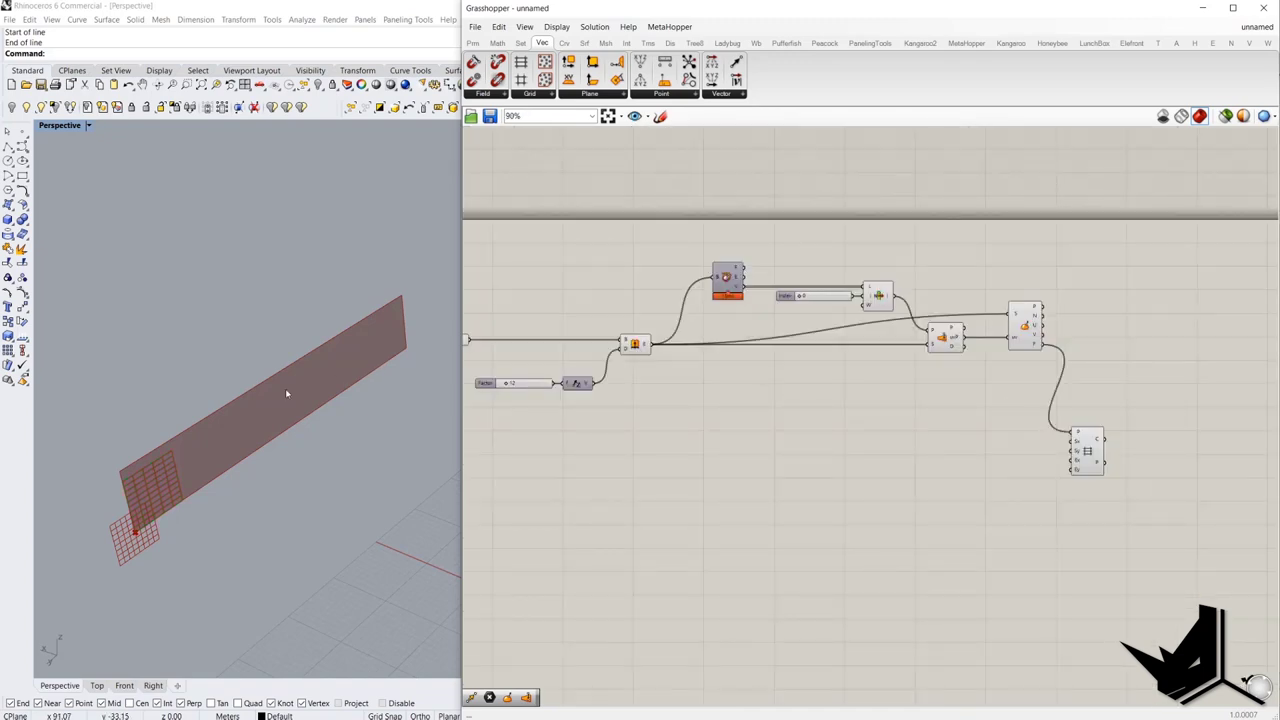
pyautogui.press('Print')
pyautogui.moveTo(57, 191); pyautogui.dragTo(509, 670)
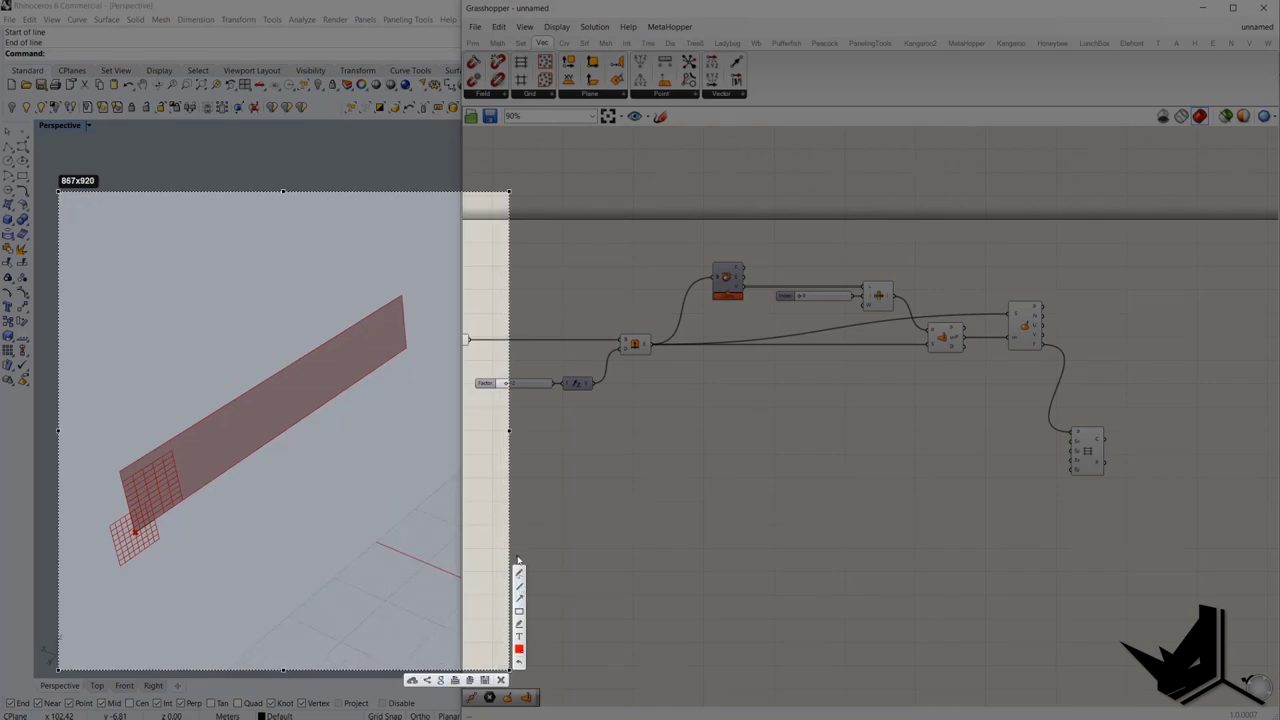
pyautogui.moveTo(133, 534)
pyautogui.mouseDown()
pyautogui.moveTo(402, 348)
pyautogui.moveTo(394, 365)
pyautogui.mouseUp()
pyautogui.moveTo(117, 442); pyautogui.dragTo(144, 510)
pyautogui.moveTo(134, 531)
pyautogui.mouseDown()
pyautogui.moveTo(126, 472)
pyautogui.moveTo(396, 364)
pyautogui.mouseUp()
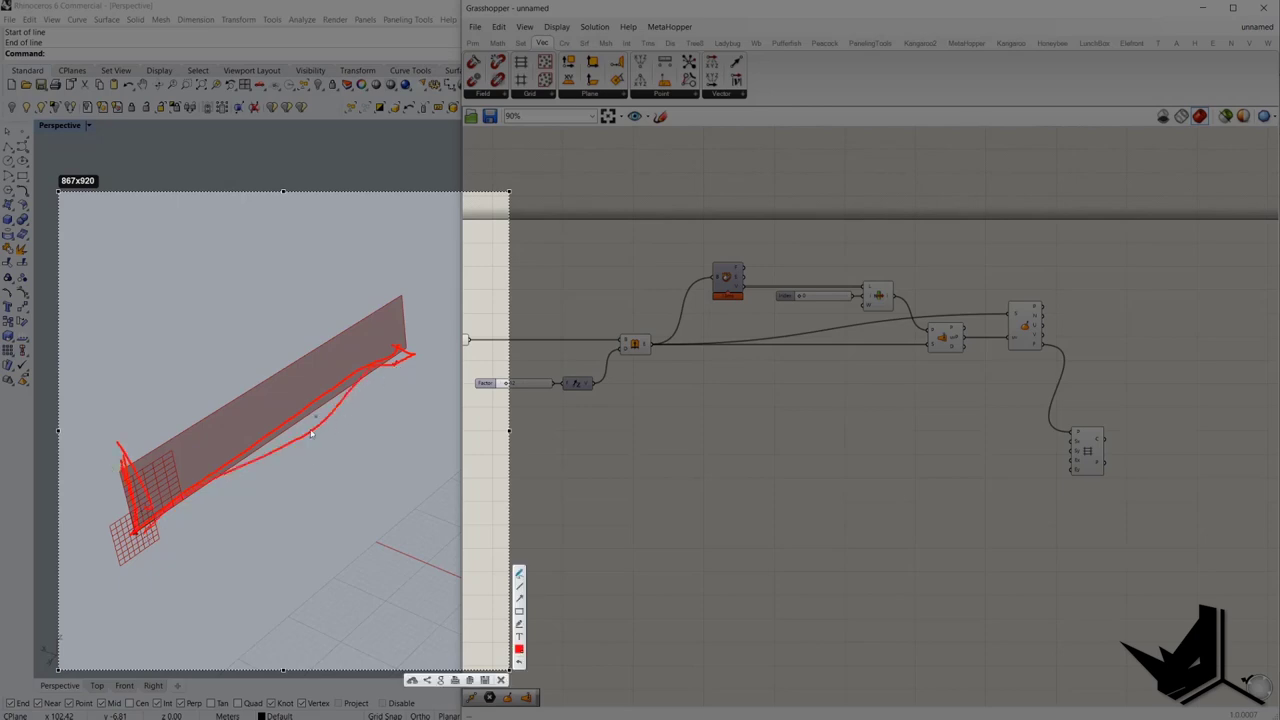
pyautogui.moveTo(301, 456)
pyautogui.mouseDown()
pyautogui.moveTo(312, 470)
pyautogui.moveTo(324, 447)
pyautogui.mouseUp()
pyautogui.moveTo(98, 478); pyautogui.dragTo(107, 484)
pyautogui.press('Escape')
# - Add a Dimensions component below the Deconstruct Brep and wire the extruded surface into it
pyautogui.doubleClick(758, 435)
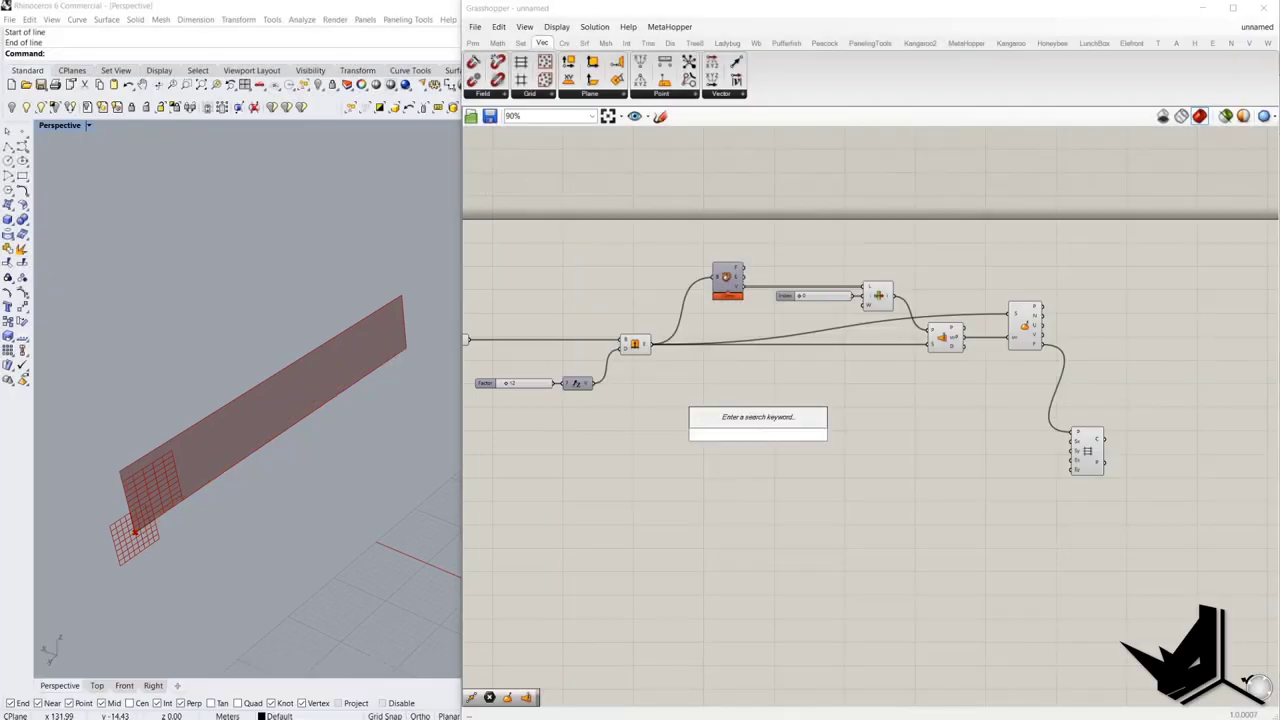
pyautogui.write('surface di')
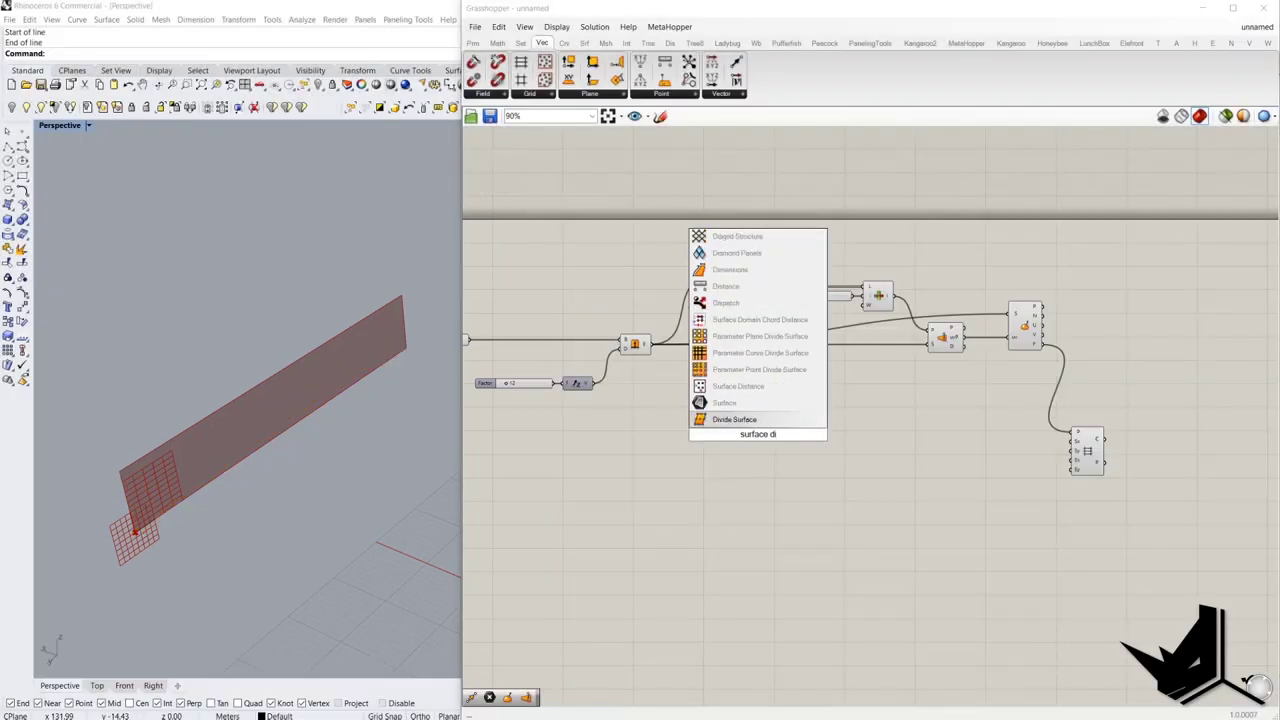
pyautogui.click(740, 270)
pyautogui.moveTo(745, 434); pyautogui.dragTo(650, 344)
pyautogui.moveTo(757, 436); pyautogui.dragTo(766, 448)
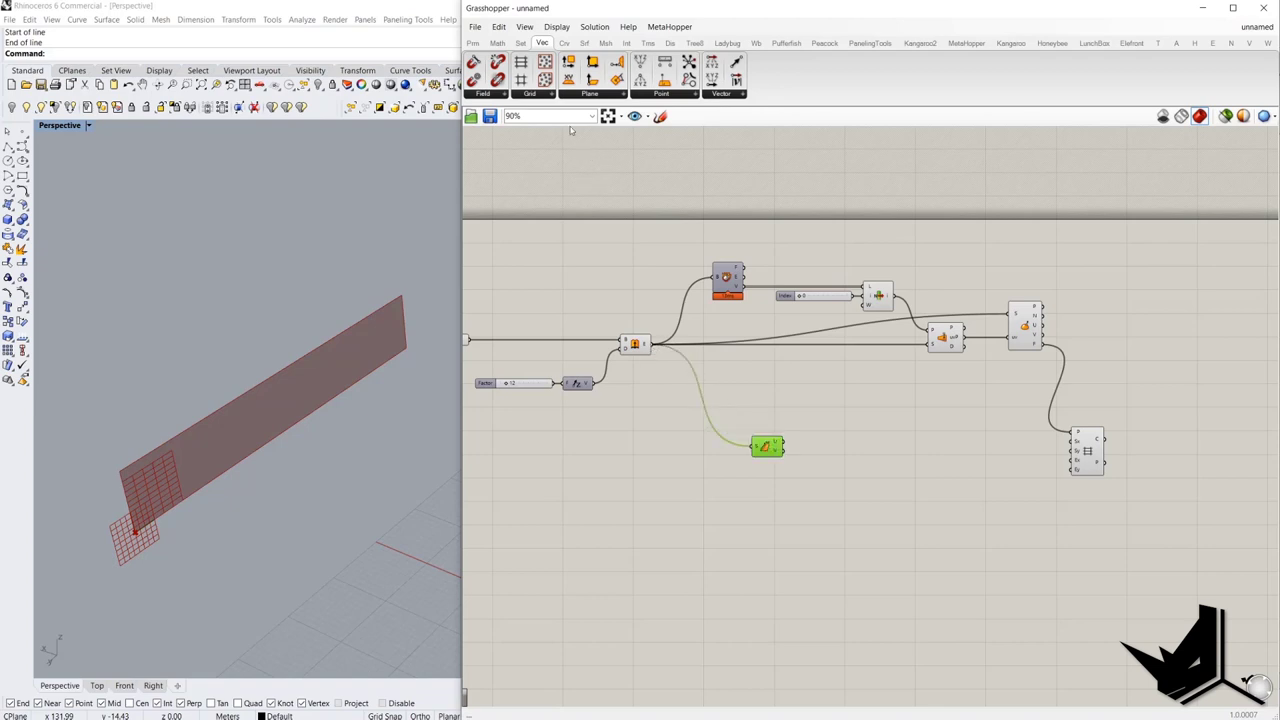
# - Add two panels and wire the Dimensions component's U and V outputs into them, one each
pyautogui.click(473, 43)
pyautogui.scroll(2, 805, 328)
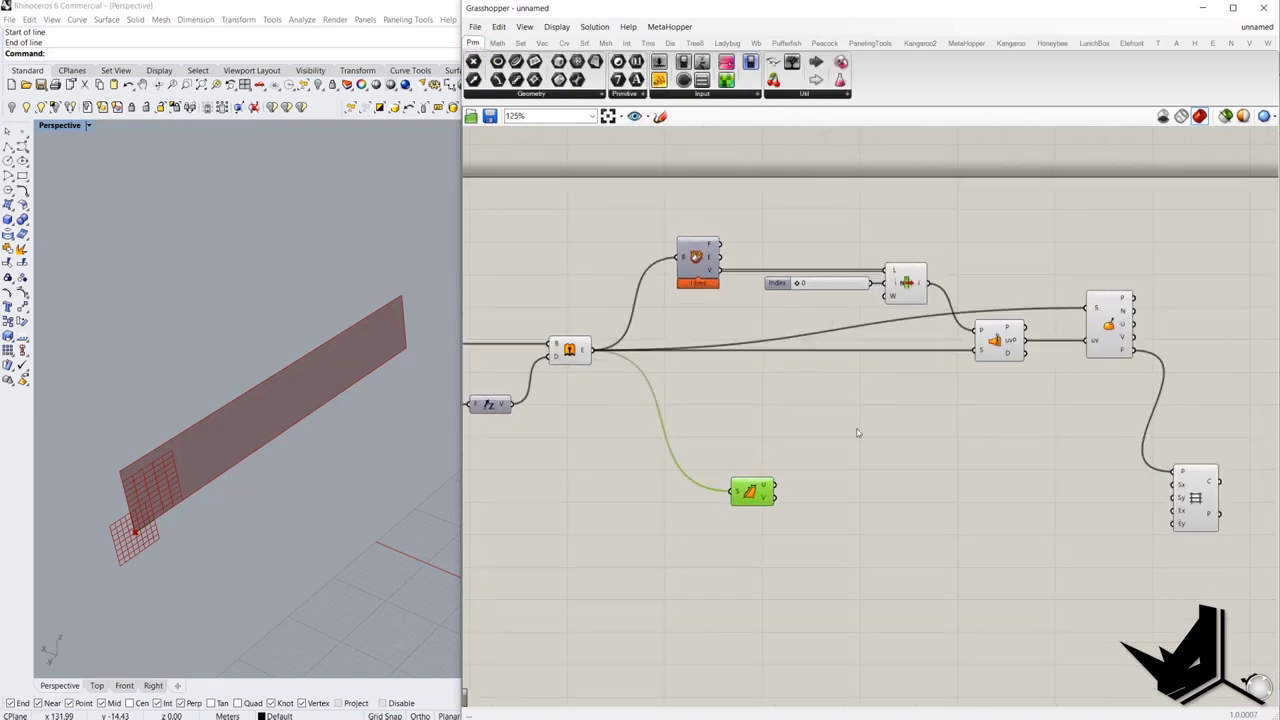
pyautogui.click(662, 83)
pyautogui.click(866, 407)
pyautogui.moveTo(776, 485); pyautogui.dragTo(852, 445)
pyautogui.moveTo(660, 80); pyautogui.dragTo(862, 550)
pyautogui.moveTo(776, 497); pyautogui.dragTo(893, 566)
pyautogui.scroll(1, 892, 566)
pyautogui.moveTo(762, 266); pyautogui.dragTo(966, 630)
pyautogui.click(803, 409)
# - Label the surface's U and V edges, the Y axis and the lengths 12 and 69.709 on a temporary screen capture
pyautogui.press('Print')
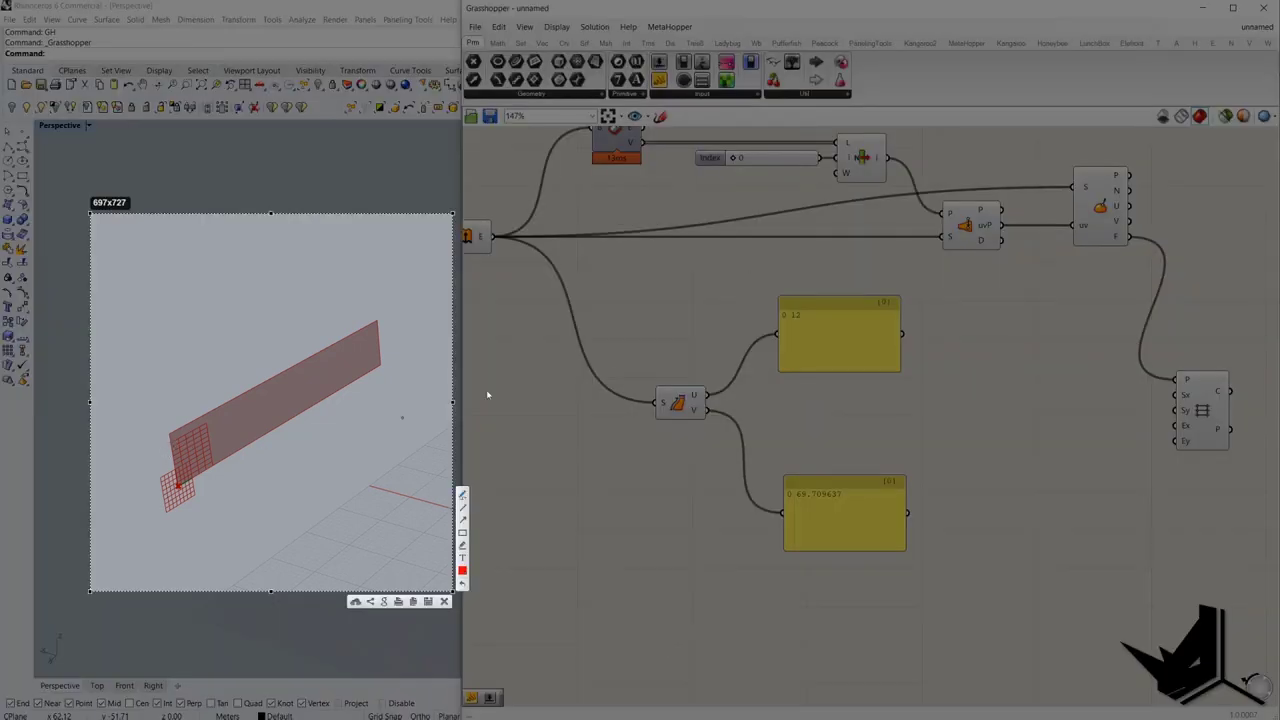
pyautogui.moveTo(140, 465); pyautogui.dragTo(153, 458)
pyautogui.moveTo(316, 428)
pyautogui.mouseDown()
pyautogui.moveTo(322, 438)
pyautogui.moveTo(338, 420)
pyautogui.mouseUp()
pyautogui.moveTo(177, 474)
pyautogui.mouseDown()
pyautogui.moveTo(167, 493)
pyautogui.moveTo(214, 473)
pyautogui.mouseUp()
pyautogui.moveTo(204, 473); pyautogui.dragTo(211, 483)
pyautogui.moveTo(216, 486); pyautogui.dragTo(232, 521)
pyautogui.moveTo(391, 331)
pyautogui.mouseDown()
pyautogui.moveTo(397, 344)
pyautogui.moveTo(435, 339)
pyautogui.mouseUp()
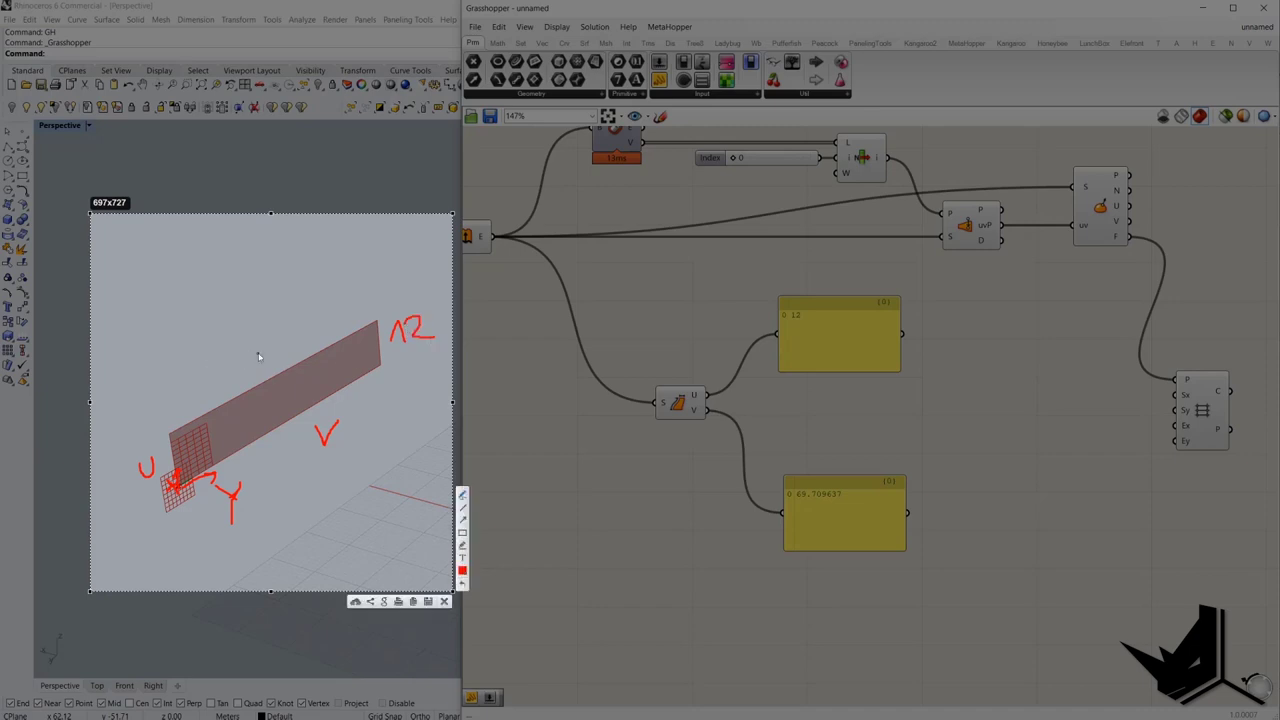
pyautogui.moveTo(246, 347)
pyautogui.mouseDown()
pyautogui.moveTo(240, 368)
pyautogui.moveTo(258, 360)
pyautogui.moveTo(262, 374)
pyautogui.moveTo(290, 349)
pyautogui.moveTo(285, 372)
pyautogui.moveTo(303, 338)
pyautogui.moveTo(343, 337)
pyautogui.mouseUp()
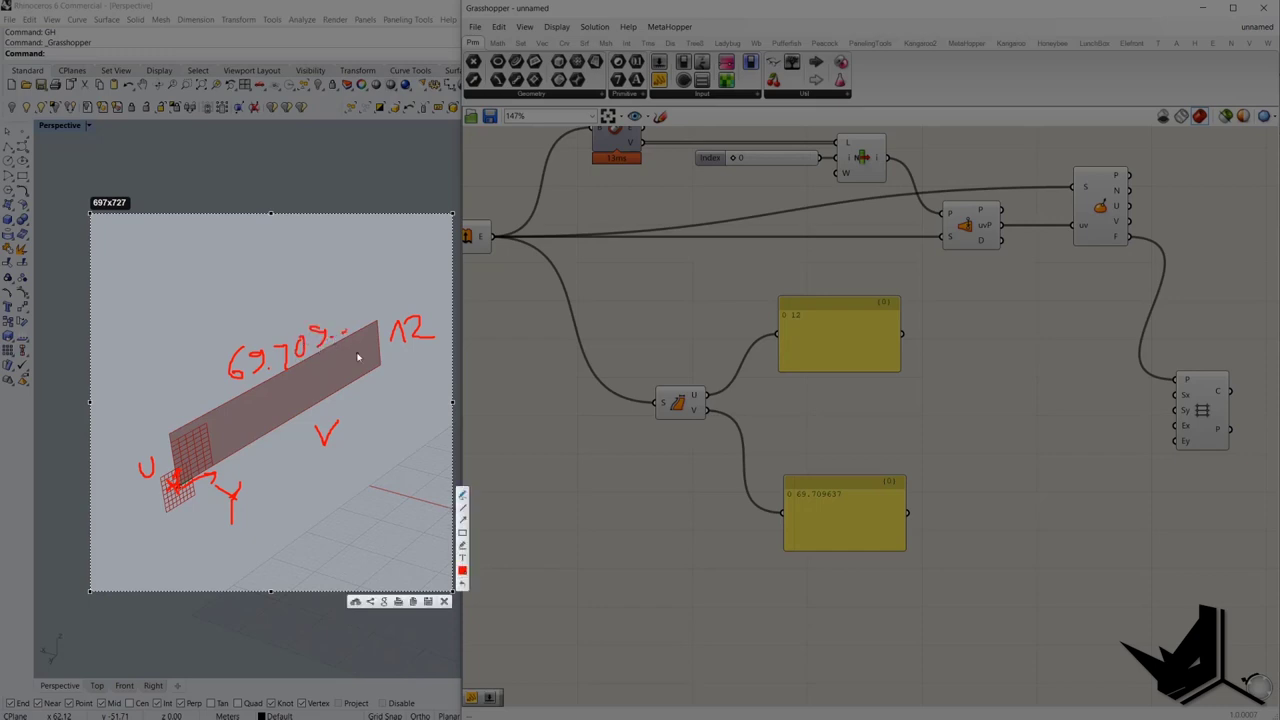
# - Add a Division component, feed the V dimension panel into its A input, and place it below that panel
pyautogui.doubleClick(833, 440)
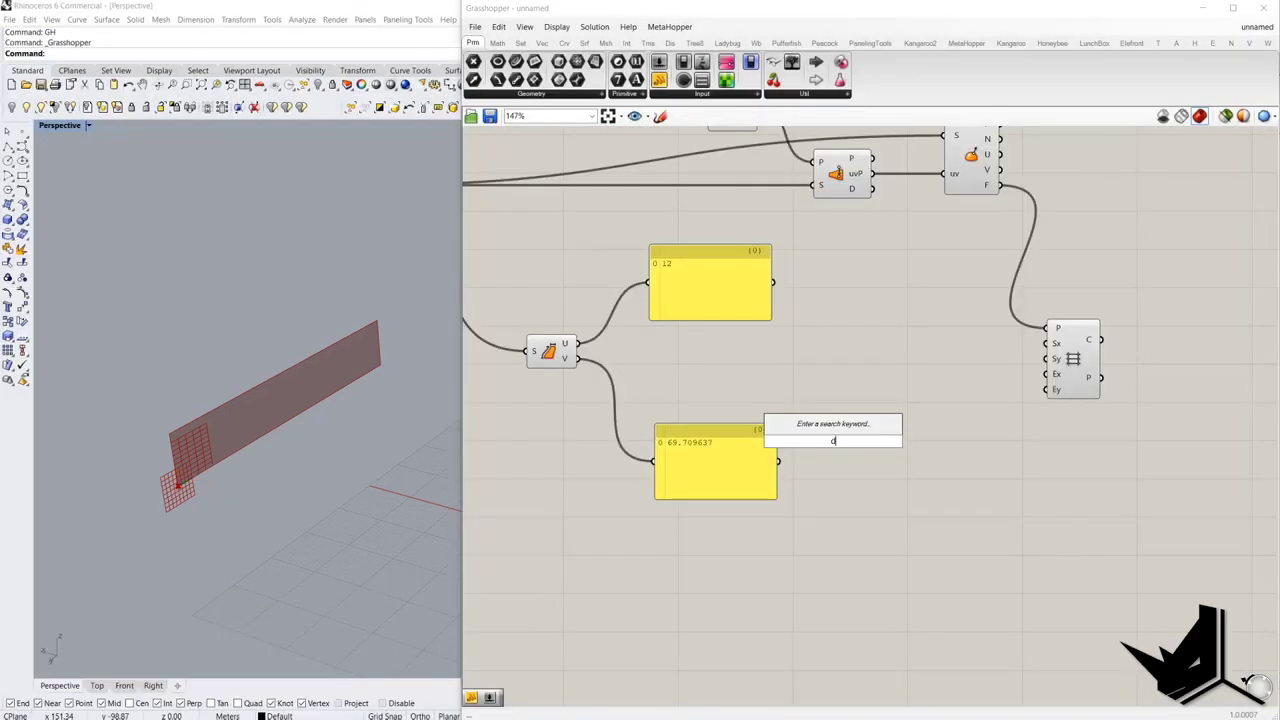
pyautogui.write('divide')
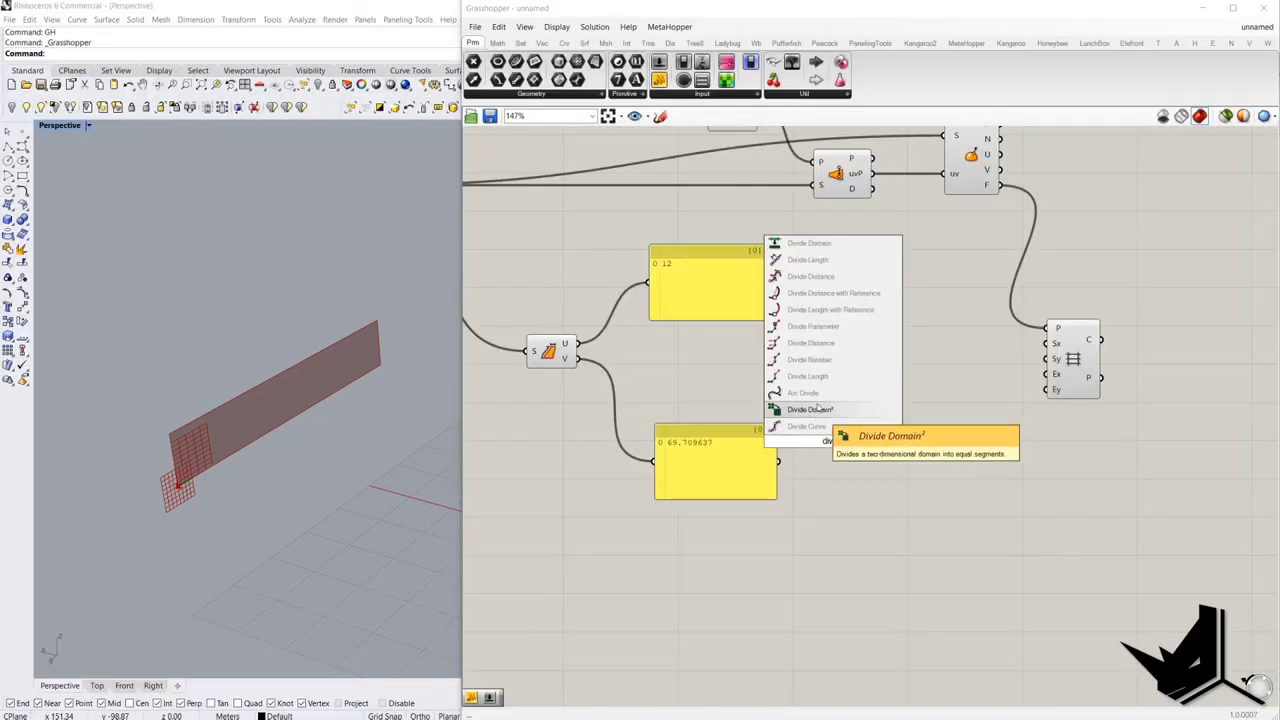
pyautogui.moveTo(844, 442); pyautogui.dragTo(835, 444)
pyautogui.write('sion')
pyautogui.press('Return')
pyautogui.scroll(2, 770, 460)
pyautogui.scroll(-2, 848, 432)
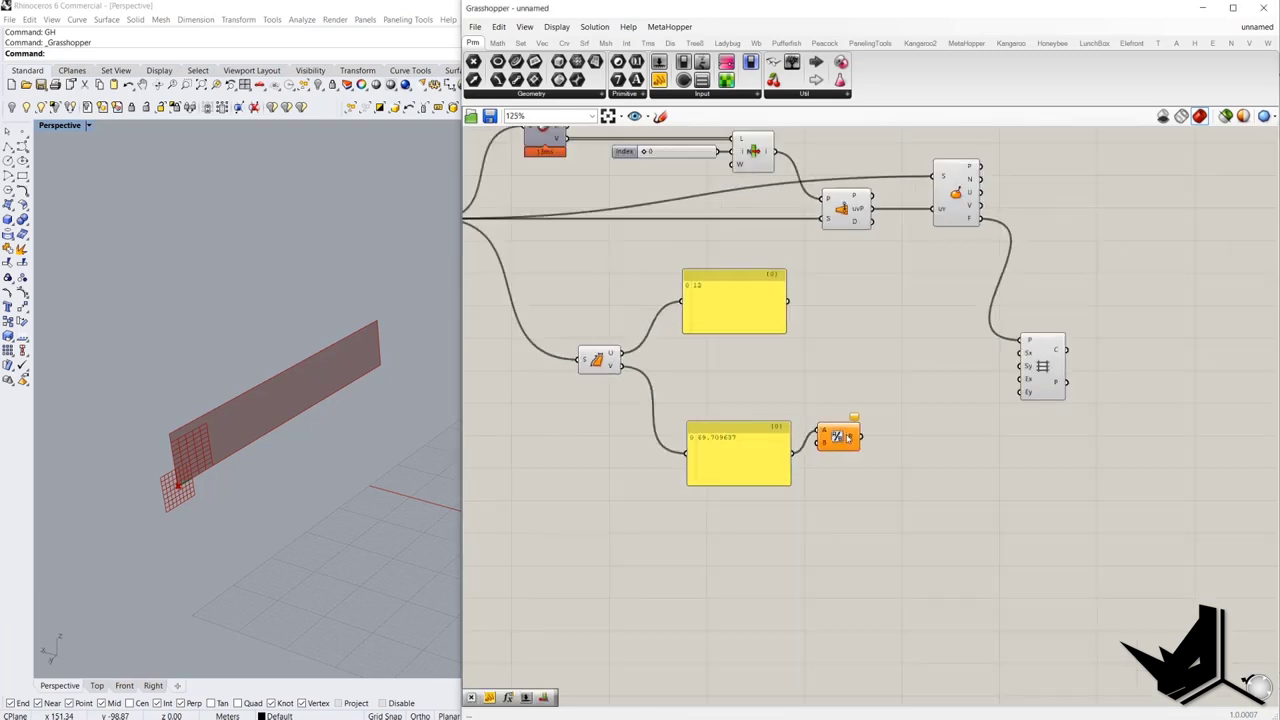
pyautogui.moveTo(848, 433); pyautogui.dragTo(853, 508)
# - Add a 0 to 100 number slider set to 50 and wire it into the Division component's B input
pyautogui.doubleClick(788, 561)
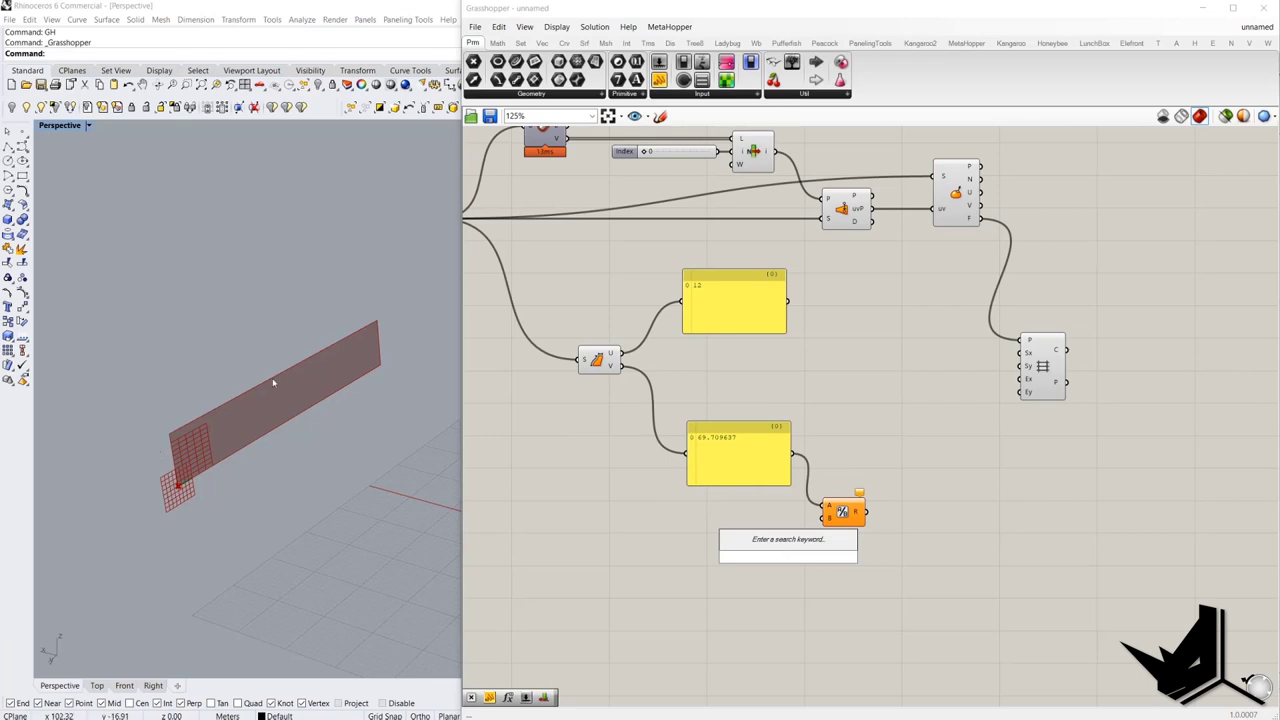
pyautogui.write('0<100')
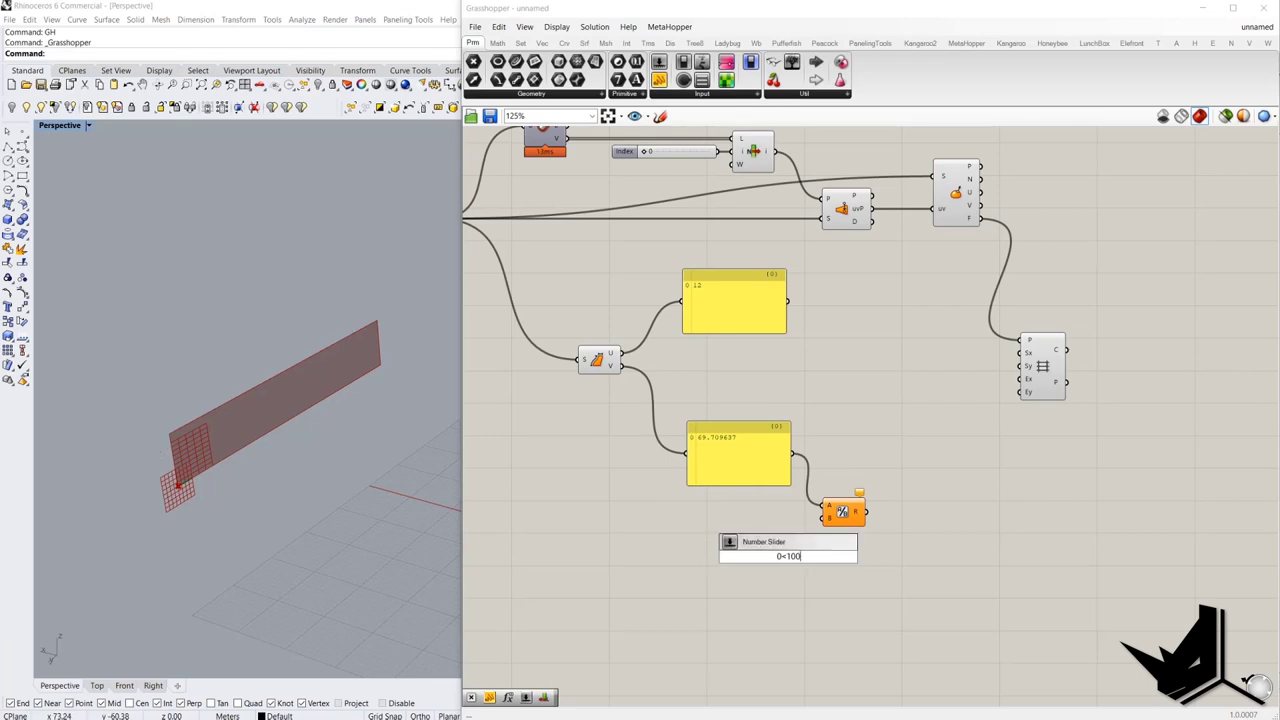
pyautogui.press('Return')
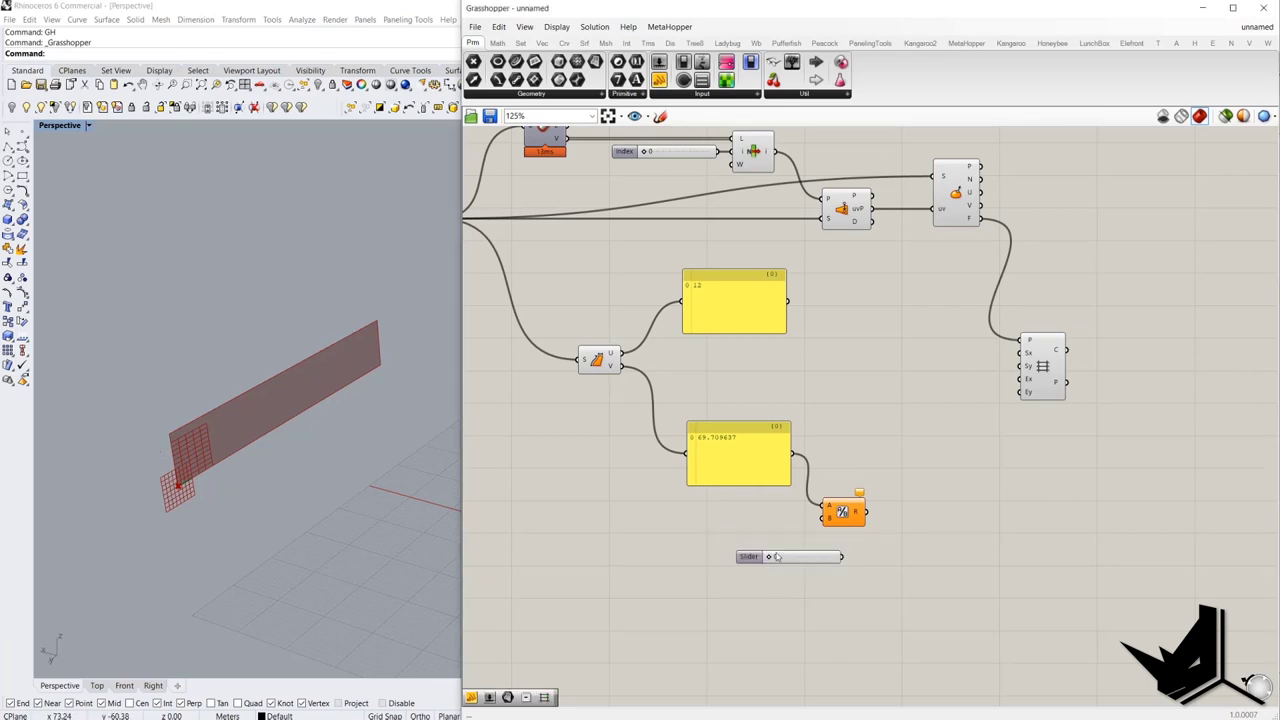
pyautogui.doubleClick(778, 557)
pyautogui.write('50')
pyautogui.click(821, 557)
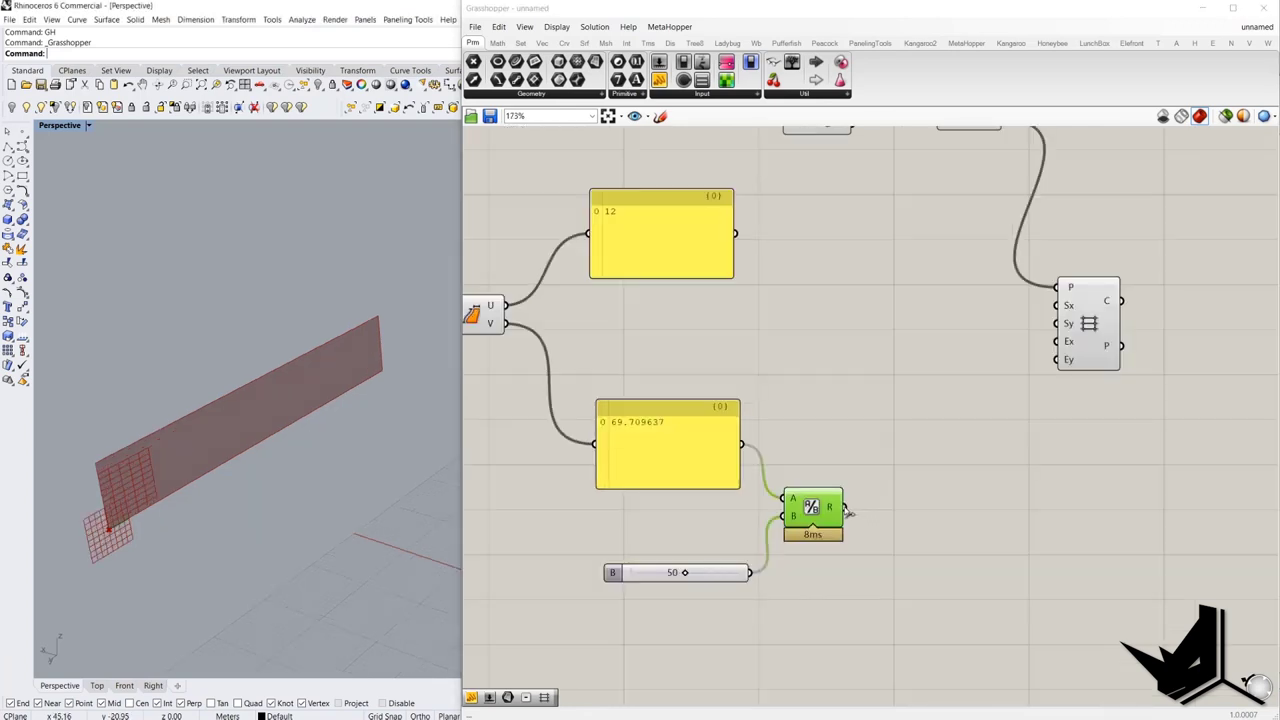
# - Wire the Division result into the Rectangular grid's Sy input and the 50 slider into its Ey input
pyautogui.moveTo(846, 507); pyautogui.dragTo(930, 418)
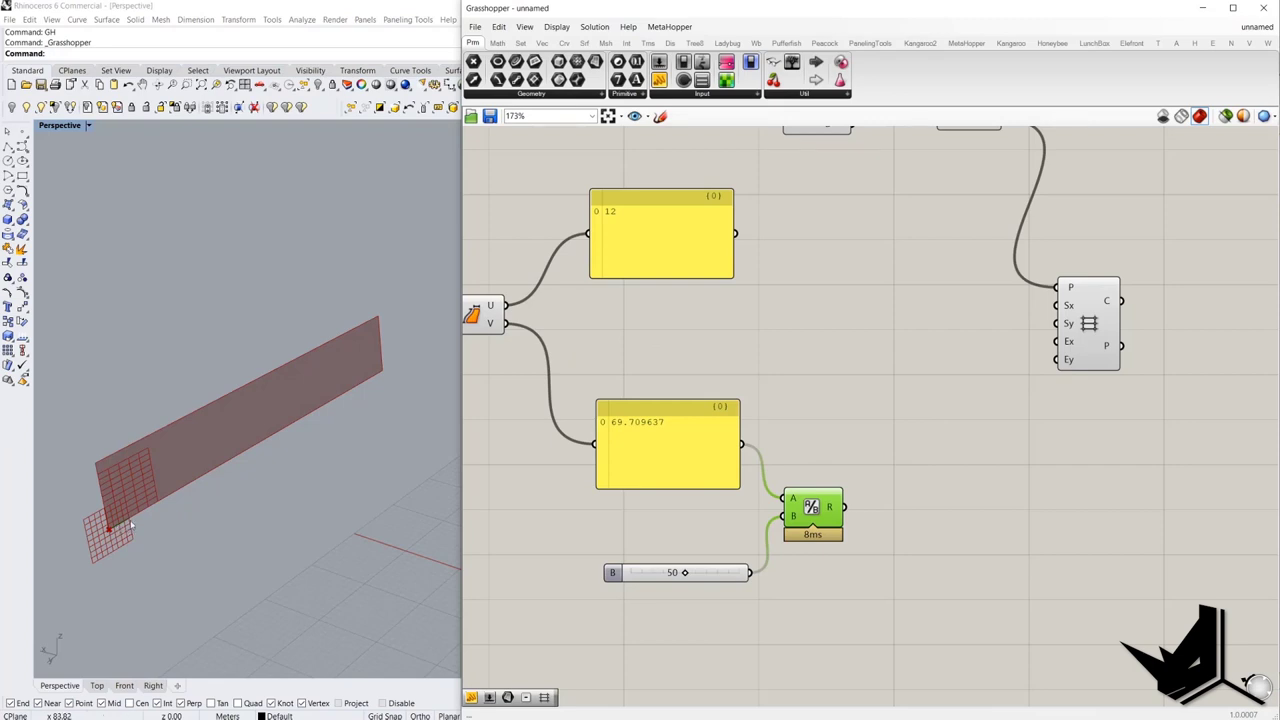
pyautogui.moveTo(845, 507); pyautogui.dragTo(1053, 323)
pyautogui.moveTo(750, 572); pyautogui.dragTo(1055, 361)
pyautogui.keyDown('shift'); pyautogui.moveTo(278, 445); pyautogui.dragTo(287, 435, button='right'); pyautogui.keyUp('shift')
# - Duplicate the Division component and its slider and place the copies next to the U dimension panel
pyautogui.moveTo(749, 311); pyautogui.dragTo(802, 408, button='right')
pyautogui.click(898, 651)
pyautogui.click(866, 622)
pyautogui.keyDown('shift'); pyautogui.click(777, 672); pyautogui.keyUp('shift')
pyautogui.keyDown('alt'); pyautogui.moveTo(778, 676); pyautogui.dragTo(696, 438); pyautogui.keyUp('alt')
# - Feed the U panel into the copied Division, wiring its result to the grid's Sx and the copied slider to Ex
pyautogui.moveTo(842, 362); pyautogui.dragTo(788, 332)
pyautogui.moveTo(899, 370); pyautogui.dragTo(1106, 404)
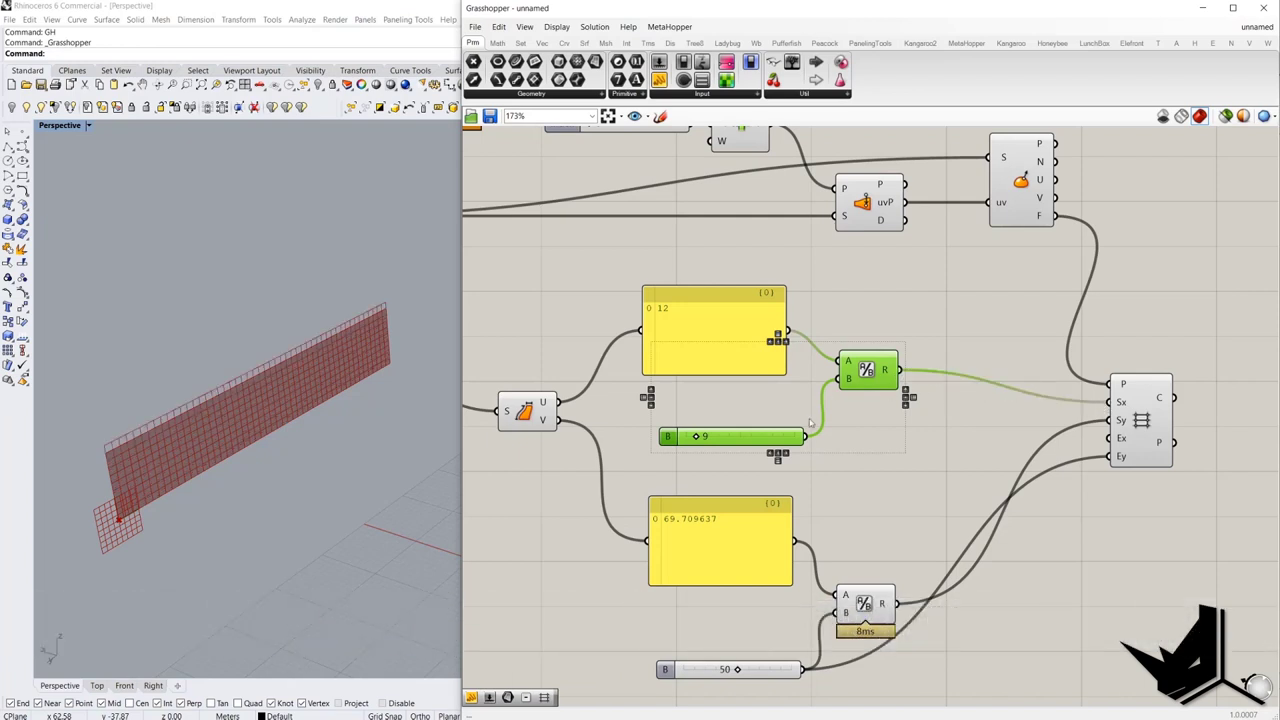
pyautogui.moveTo(806, 437); pyautogui.dragTo(1110, 440)
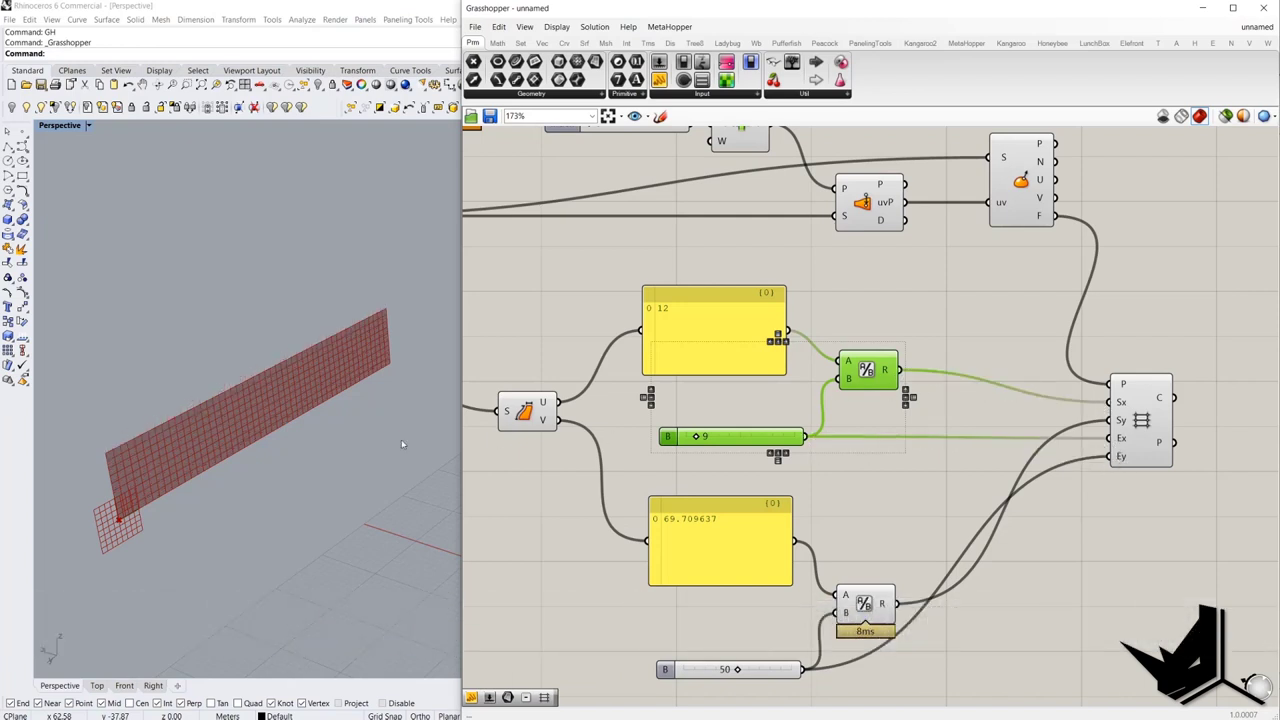
pyautogui.moveTo(238, 426); pyautogui.dragTo(211, 428, button='right')
pyautogui.scroll(2, 211, 428)
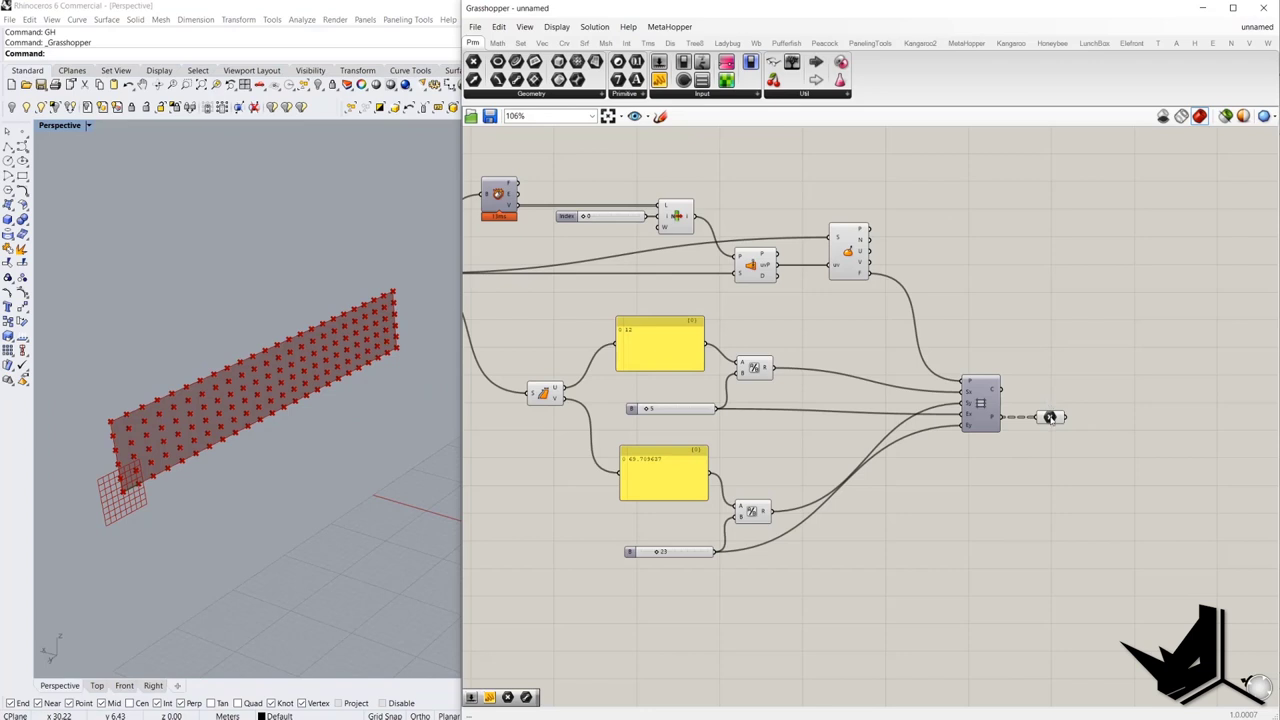
# - Bring up the z3.jpg facade photo in Photos and frame the image with the screen capture tool
pyautogui.click(1049, 416)
pyautogui.click(1047, 403)
pyautogui.click(1049, 416)
pyautogui.click(1018, 342)
pyautogui.click(1026, 718)
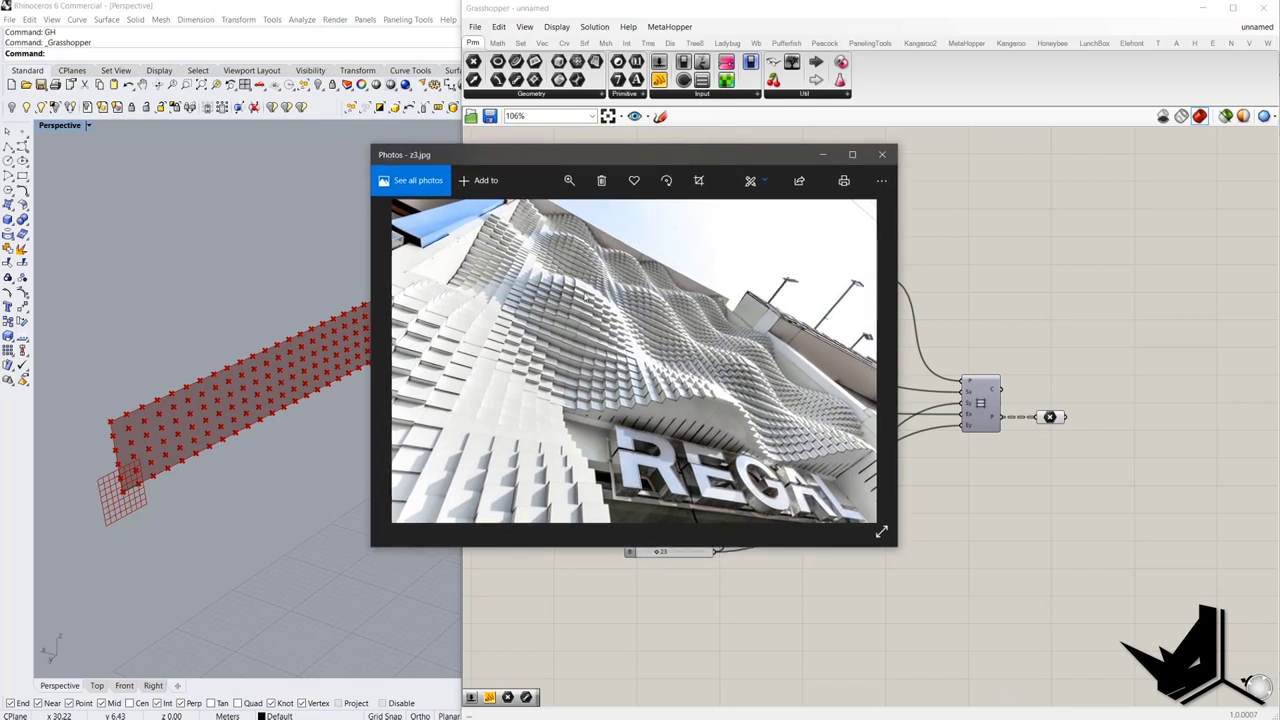
pyautogui.press('Print')
pyautogui.moveTo(386, 196); pyautogui.dragTo(881, 525)
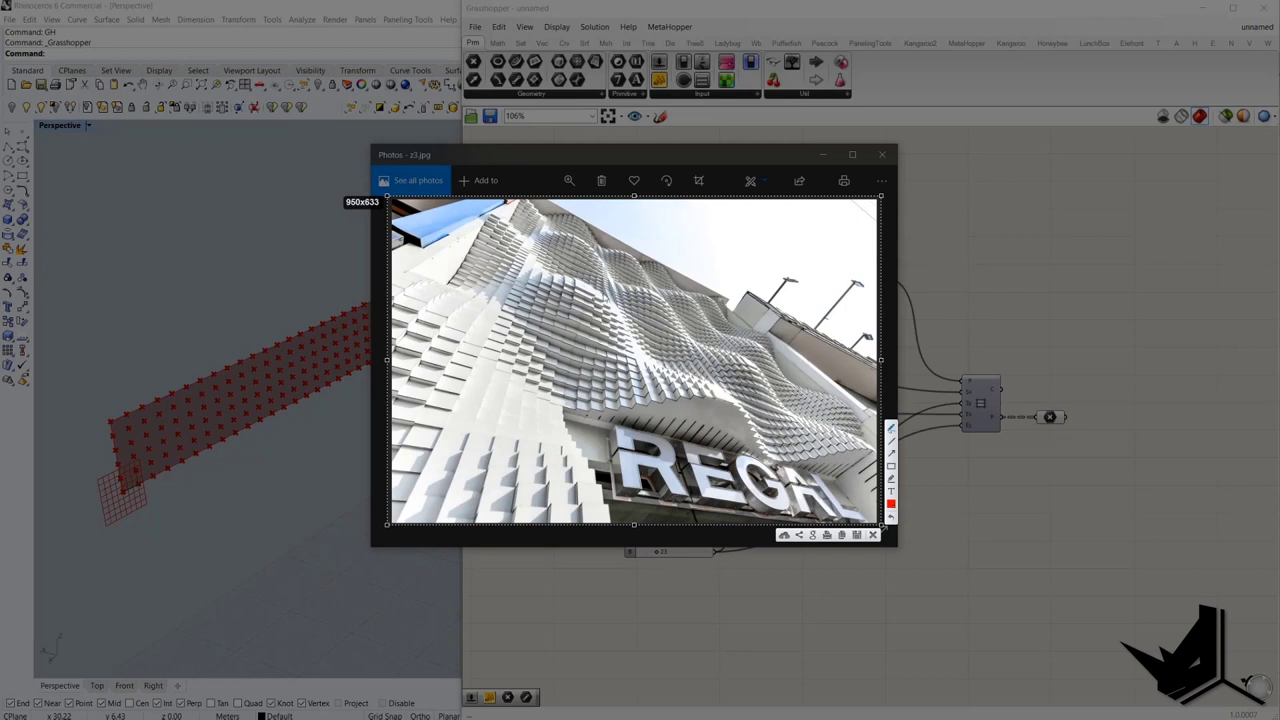
# - Mark several peaks of the rippling facade on the captured photo with the pen
pyautogui.moveTo(583, 291); pyautogui.dragTo(586, 293)
pyautogui.moveTo(750, 363); pyautogui.dragTo(752, 366)
pyautogui.moveTo(725, 395); pyautogui.dragTo(730, 395)
pyautogui.moveTo(654, 292); pyautogui.dragTo(660, 293)
pyautogui.moveTo(574, 245); pyautogui.dragTo(630, 254)
# - Sketch a rectangle beside the photo with staggered rows of points along its edges and inside it
pyautogui.moveTo(940, 300)
pyautogui.mouseDown()
pyautogui.moveTo(944, 176)
pyautogui.moveTo(1194, 173)
pyautogui.moveTo(1204, 350)
pyautogui.moveTo(950, 325)
pyautogui.moveTo(1206, 329)
pyautogui.mouseUp()
pyautogui.moveTo(933, 172)
pyautogui.mouseDown()
pyautogui.moveTo(951, 186)
pyautogui.moveTo(941, 175)
pyautogui.mouseUp()
pyautogui.moveTo(947, 240); pyautogui.dragTo(946, 246)
pyautogui.moveTo(949, 313); pyautogui.dragTo(955, 334)
pyautogui.moveTo(994, 205); pyautogui.dragTo(994, 214)
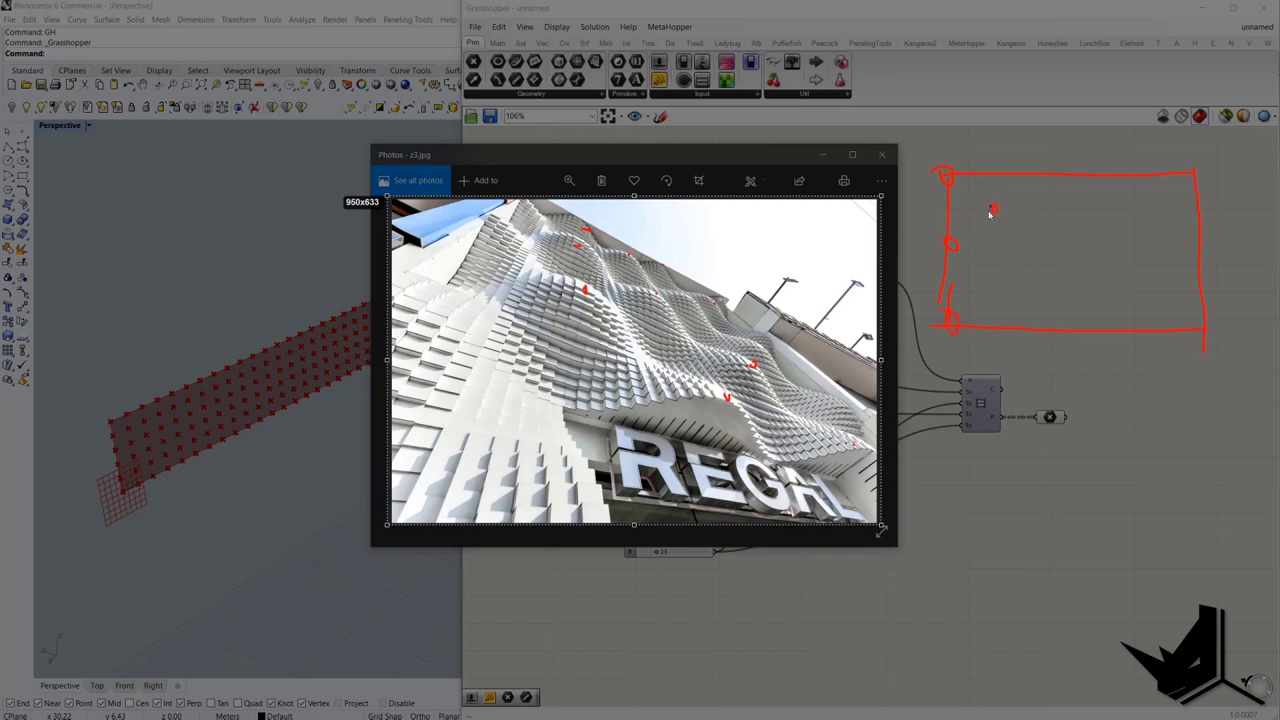
pyautogui.moveTo(990, 283); pyautogui.dragTo(992, 291)
pyautogui.moveTo(1036, 177); pyautogui.dragTo(1039, 183)
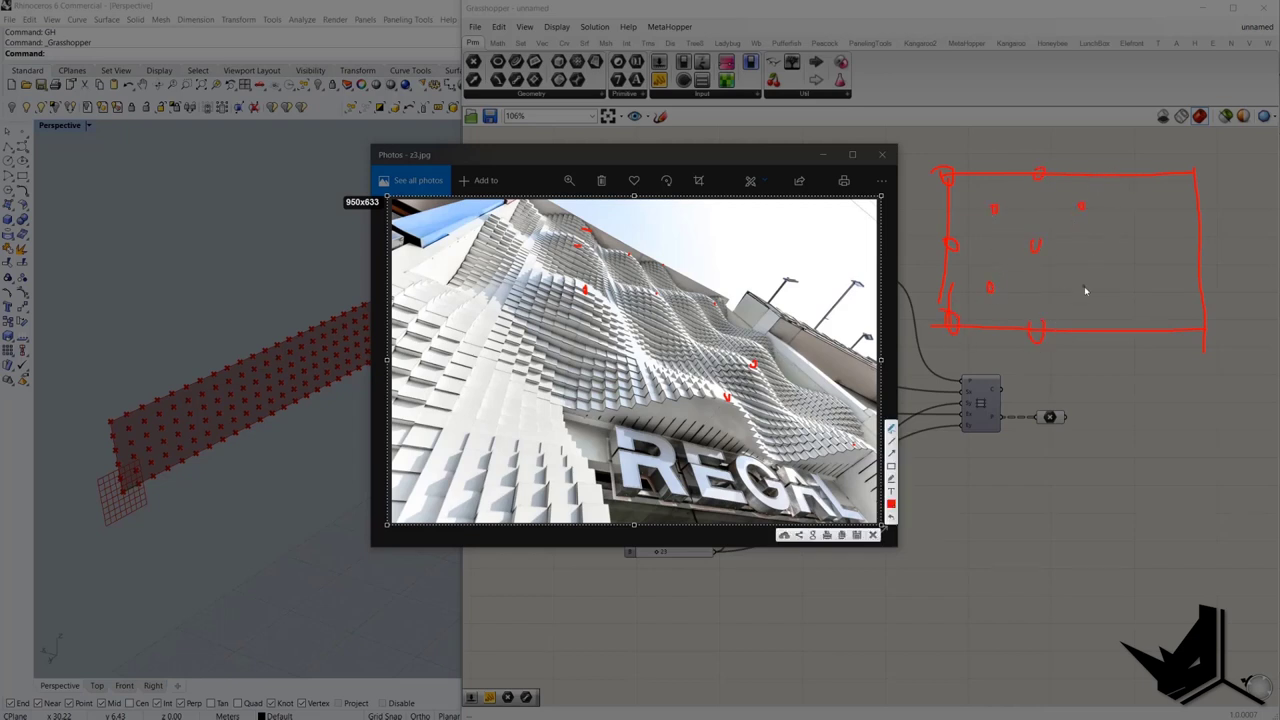
pyautogui.moveTo(1084, 280); pyautogui.dragTo(1085, 287)
pyautogui.moveTo(1136, 171); pyautogui.dragTo(1137, 180)
pyautogui.moveTo(1124, 236); pyautogui.dragTo(1128, 244)
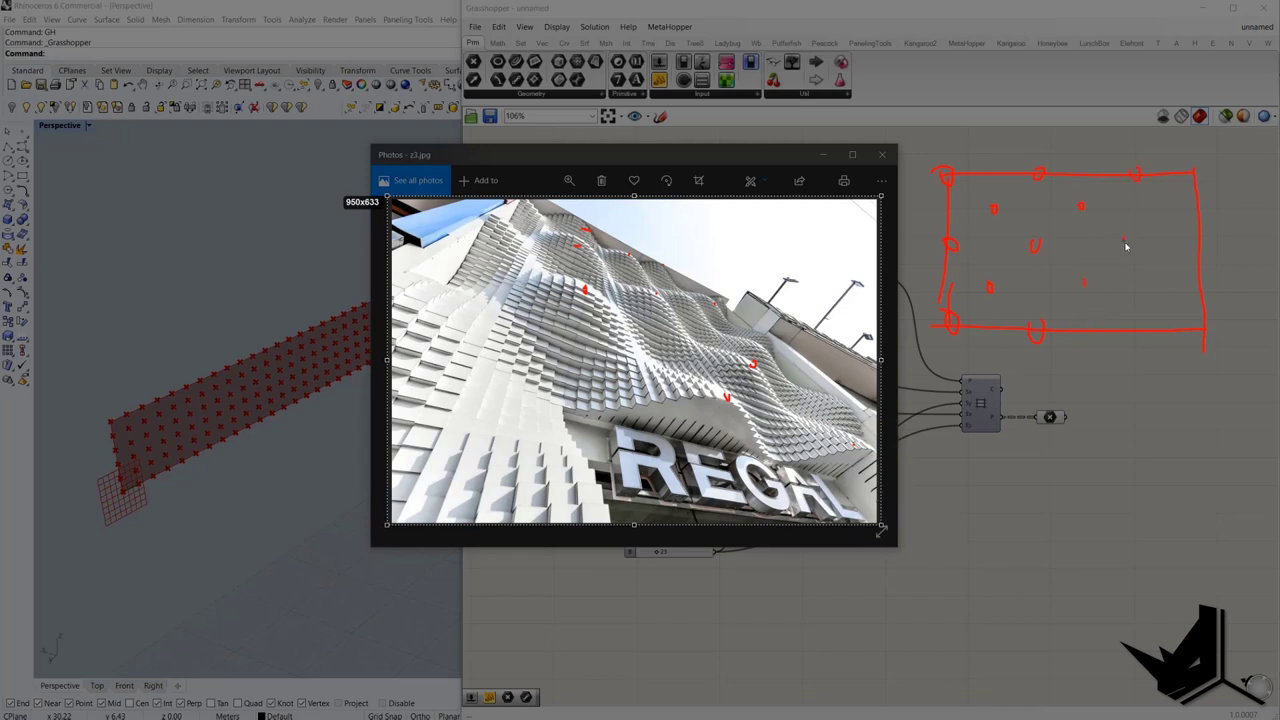
pyautogui.moveTo(1117, 317); pyautogui.dragTo(1121, 324)
pyautogui.click(1170, 205)
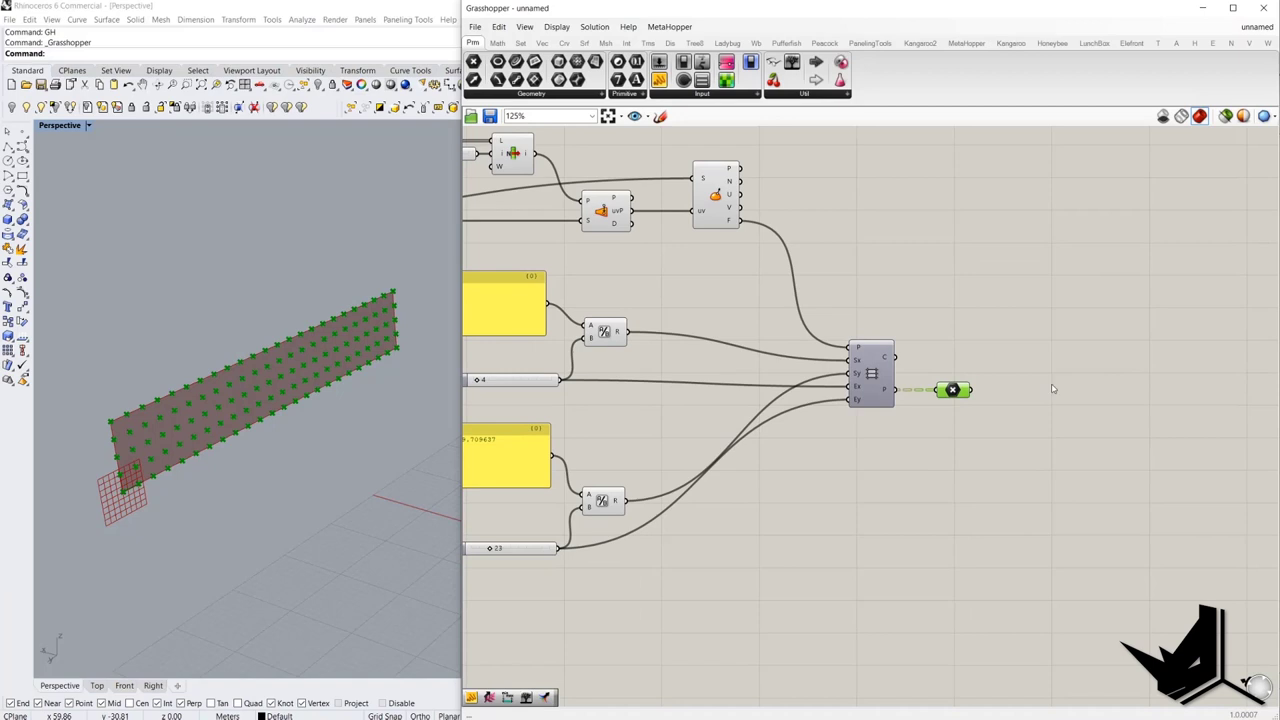
# - Add a Cull Pattern component and wire the flattened grid points into its L input
pyautogui.doubleClick(1052, 384)
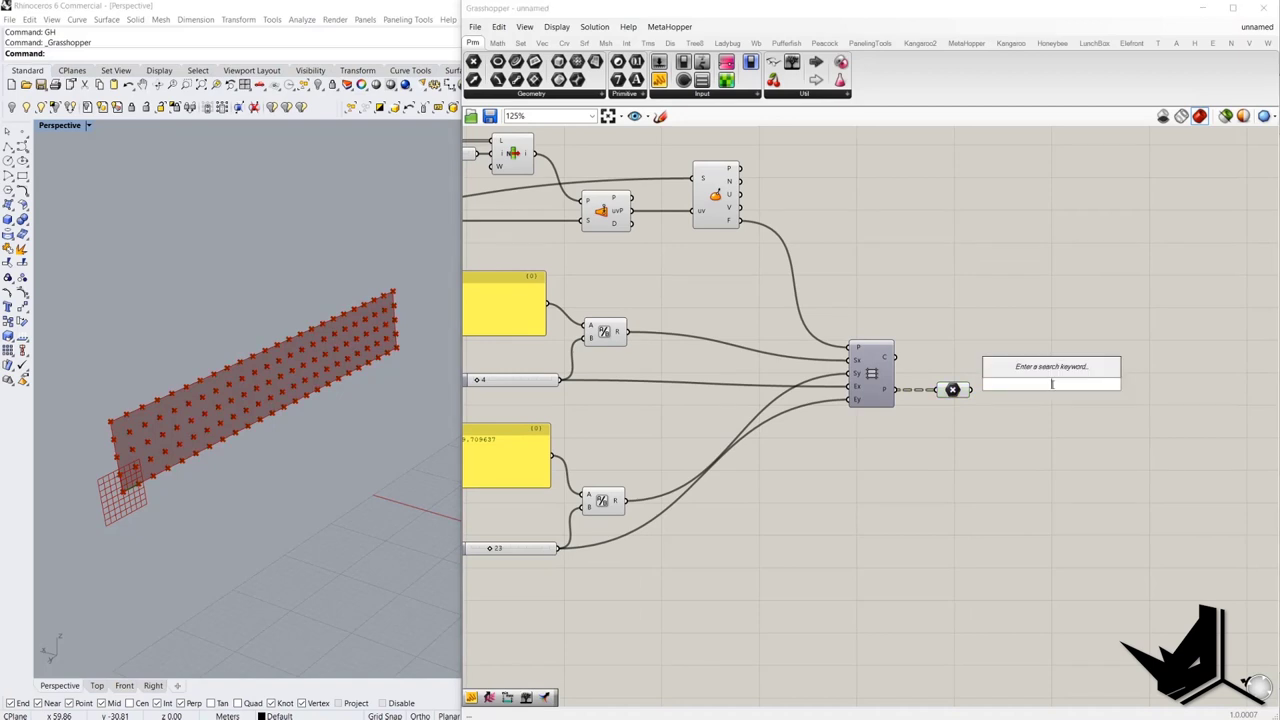
pyautogui.write('cull')
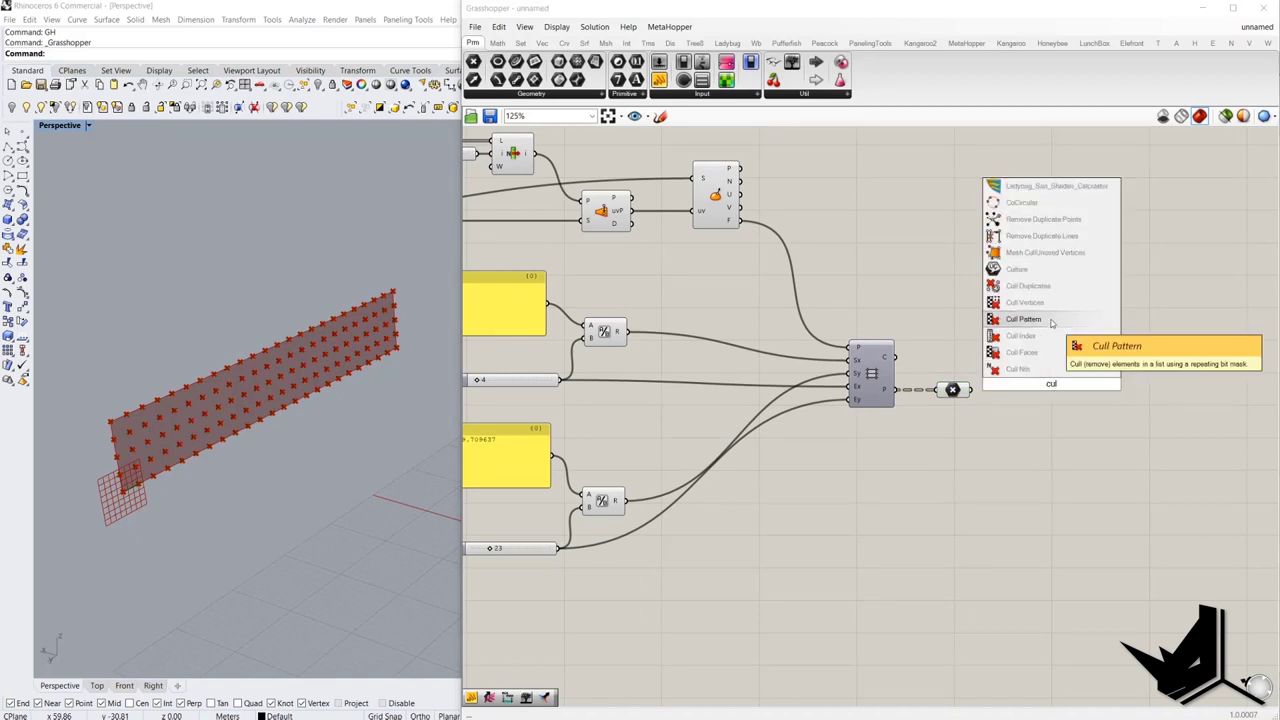
pyautogui.click(1052, 318)
pyautogui.scroll(1, 1086, 380)
pyautogui.doubleClick(1007, 401)
pyautogui.press('Escape')
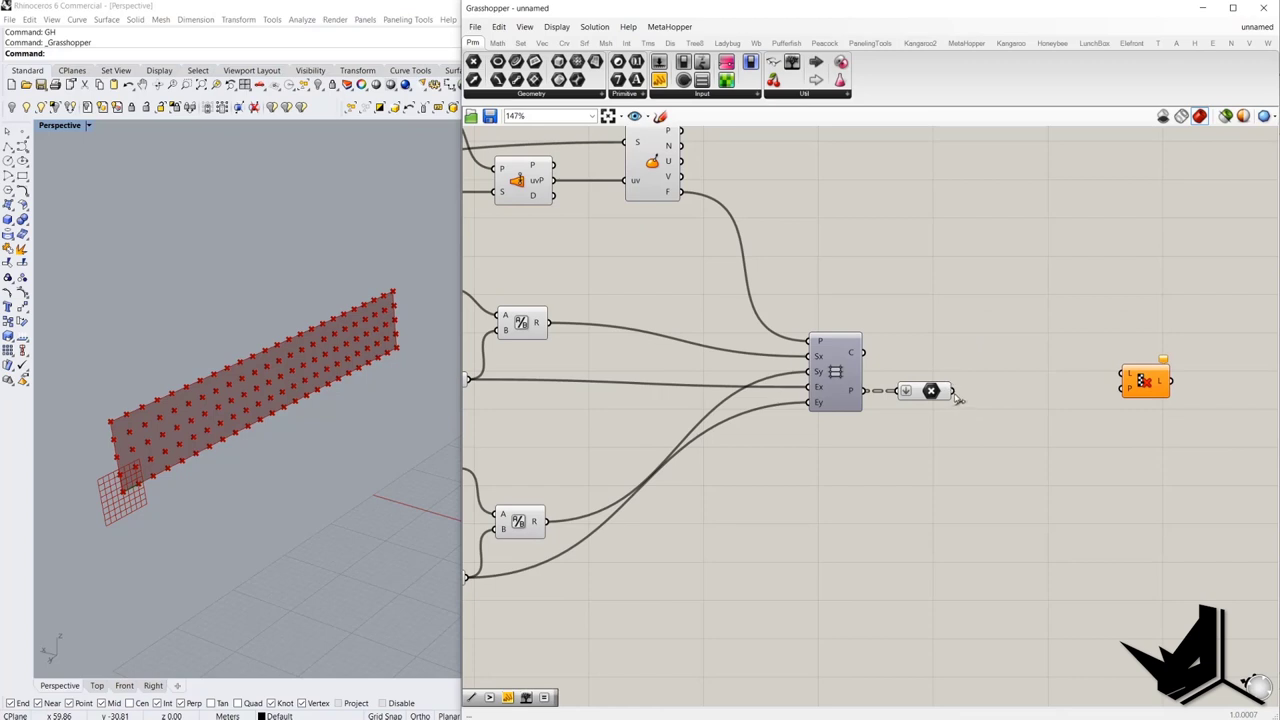
pyautogui.moveTo(953, 391); pyautogui.dragTo(1150, 394)
# - Add a panel holding 1 and 0 as separate items and wire it into Cull Pattern's P input
pyautogui.click(660, 80)
pyautogui.click(1056, 517)
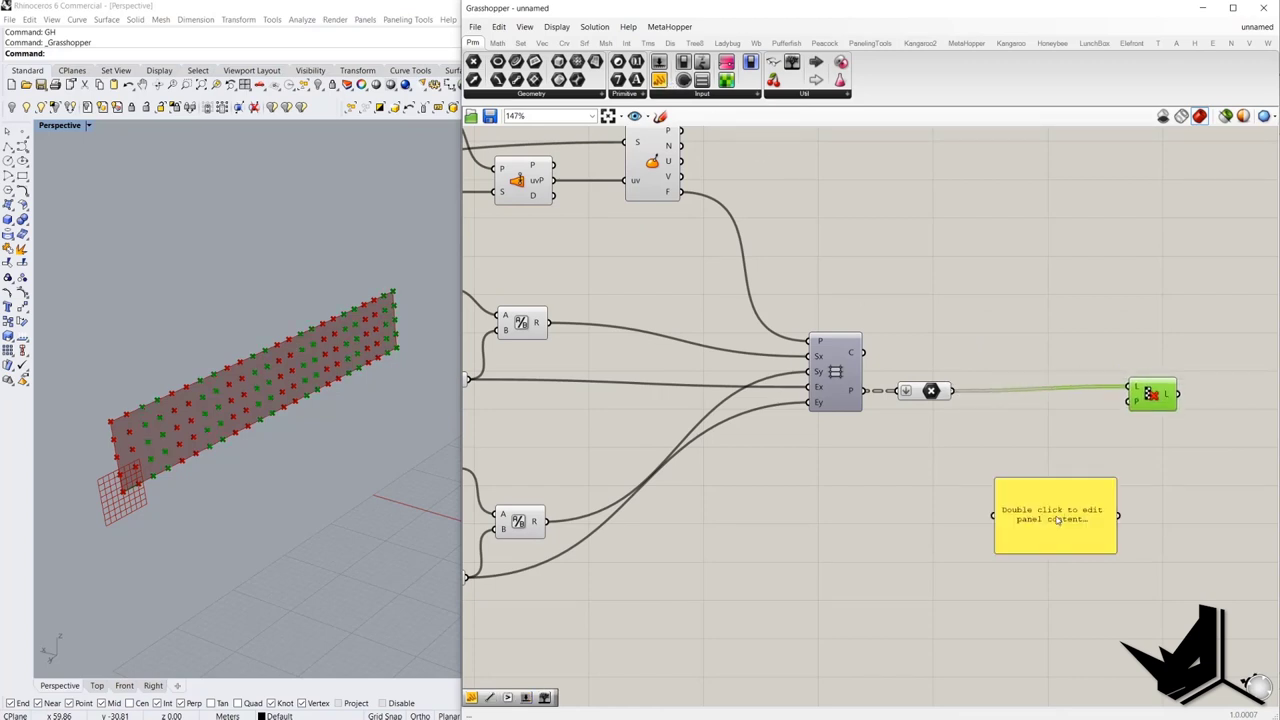
pyautogui.doubleClick(1057, 518)
pyautogui.write('1')
pyautogui.press('Return')
pyautogui.write('0')
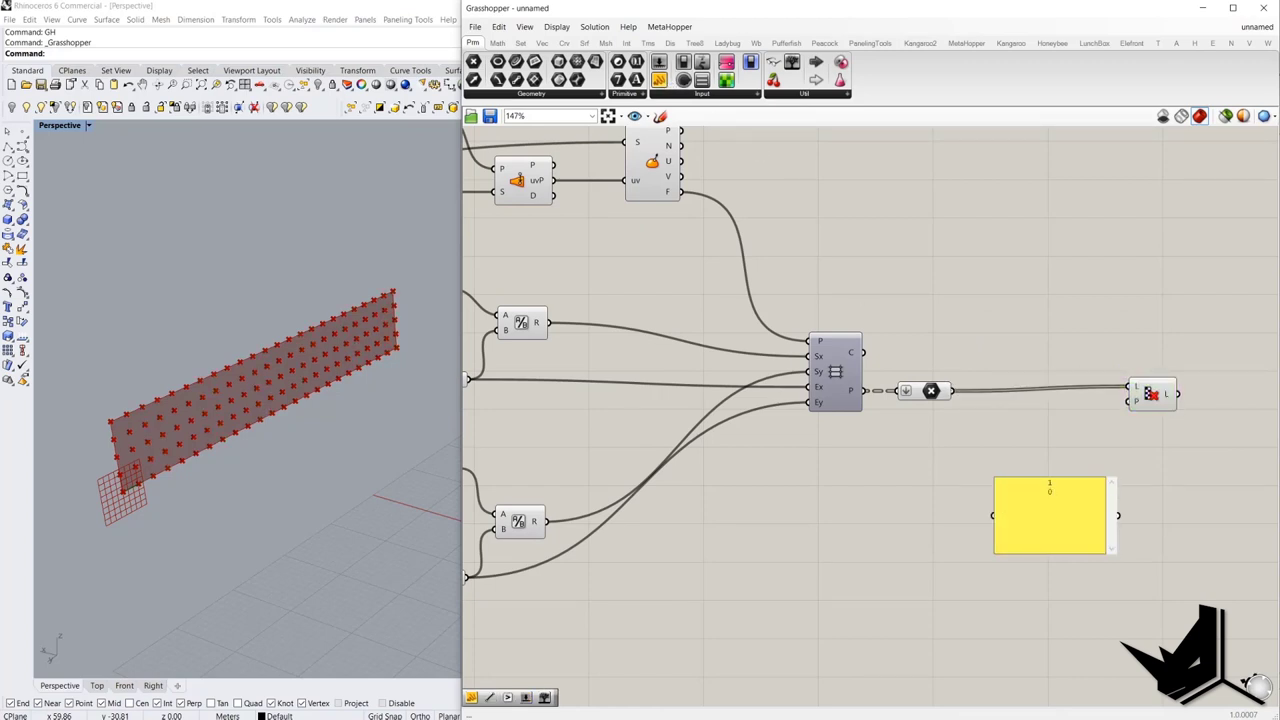
pyautogui.click(1163, 471)
pyautogui.scroll(2, 1040, 527)
pyautogui.rightClick(1064, 514)
pyautogui.click(1104, 510)
pyautogui.moveTo(1147, 512); pyautogui.dragTo(1166, 354)
pyautogui.moveTo(1185, 347); pyautogui.dragTo(1205, 354)
# - Set the slider feeding the V dimension's Division component to 24
pyautogui.scroll(-4, 796, 438)
pyautogui.moveTo(796, 438); pyautogui.dragTo(1021, 391, button='right')
pyautogui.scroll(2, 703, 493)
pyautogui.click(690, 474)
pyautogui.doubleClick(690, 474)
pyautogui.write('24')
pyautogui.click(731, 468)
pyautogui.scroll(-4, 724, 468)
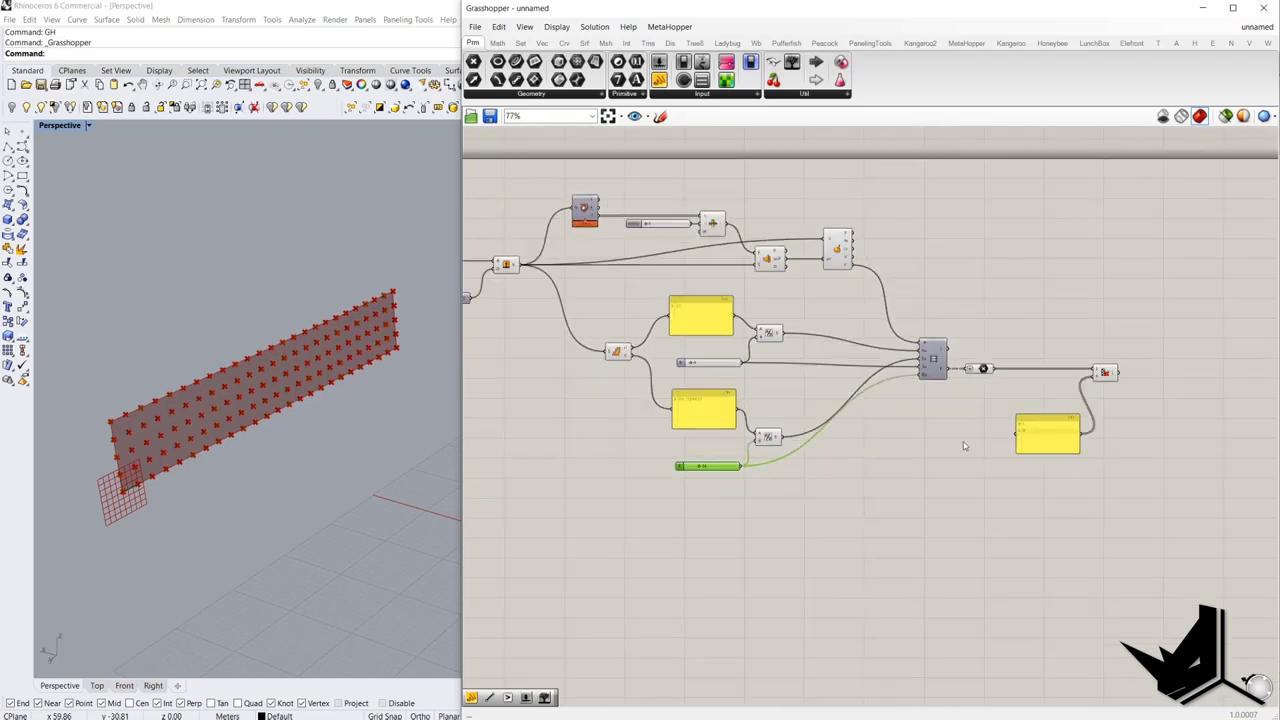
# - Move the pattern panel closer to the grid points and hide the Point parameter's preview to check the culled points
pyautogui.moveTo(974, 440); pyautogui.dragTo(719, 445, button='right')
pyautogui.click(847, 384)
pyautogui.scroll(2, 788, 422)
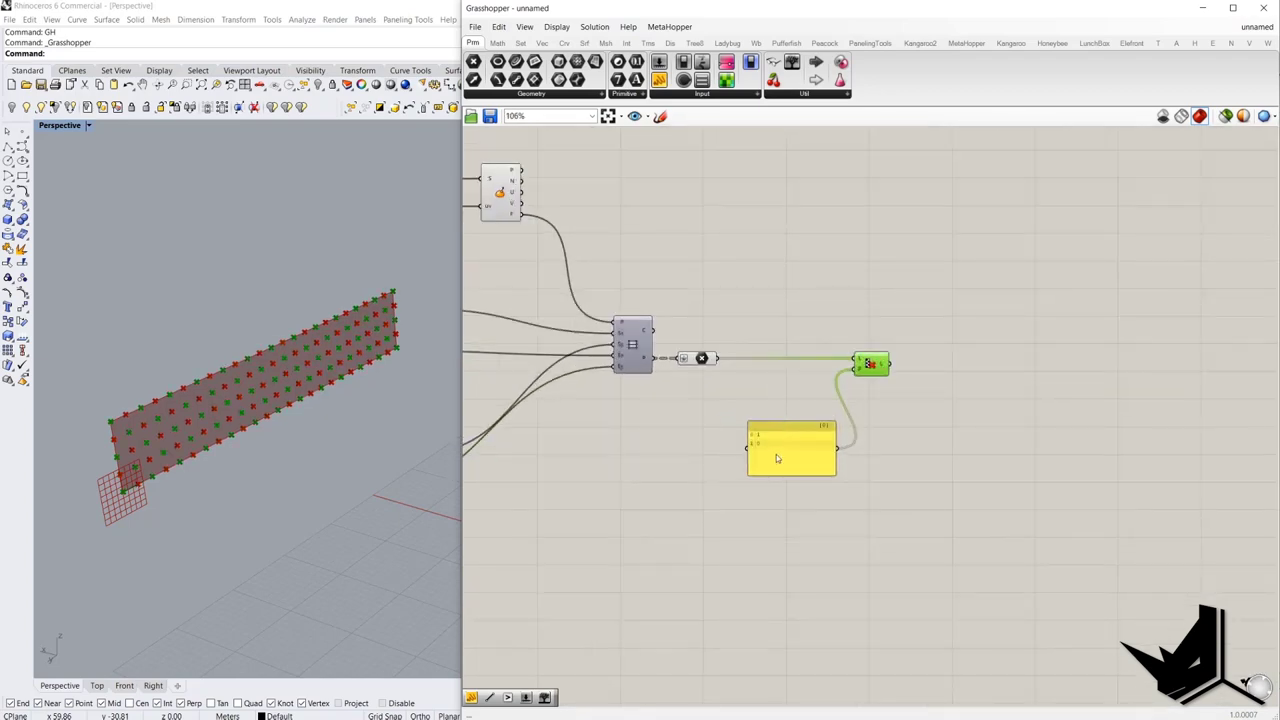
pyautogui.moveTo(778, 453); pyautogui.dragTo(768, 424)
pyautogui.click(703, 358)
pyautogui.hotkey('ctrl', 'q')
pyautogui.moveTo(310, 385); pyautogui.dragTo(353, 355, button='right')
pyautogui.scroll(3, 269, 411)
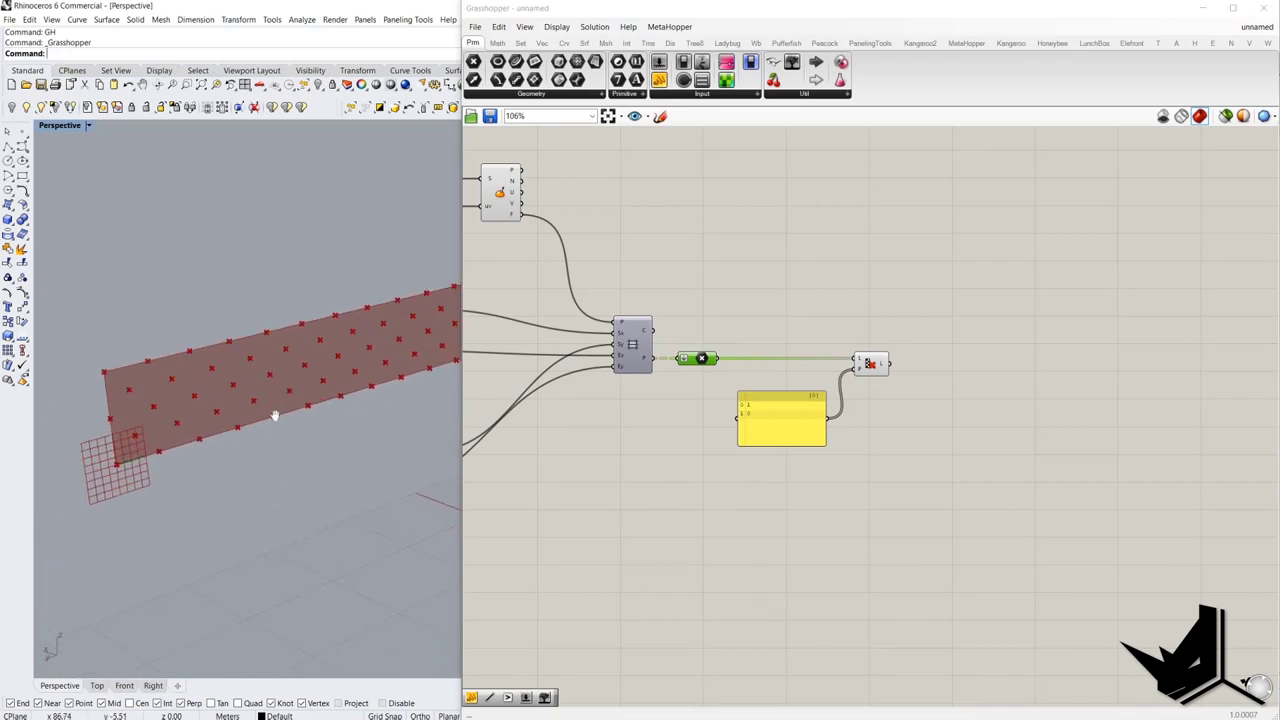
pyautogui.moveTo(269, 411); pyautogui.dragTo(285, 423, button='right')
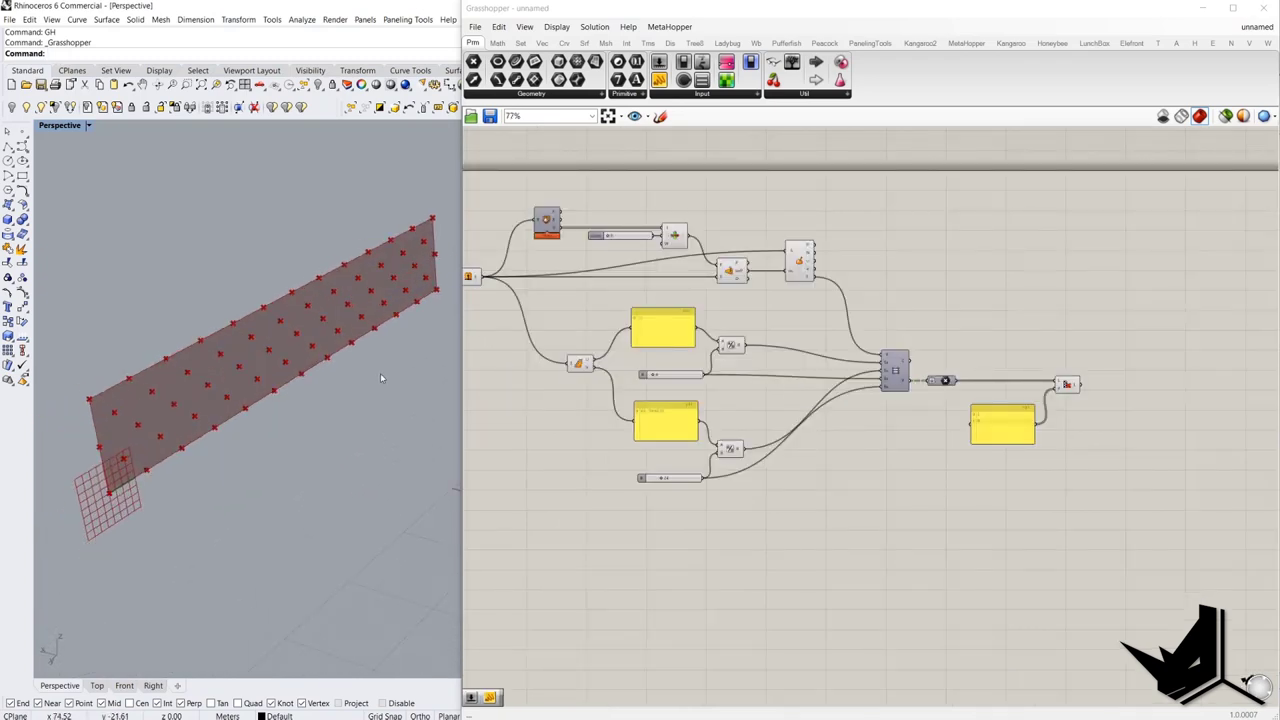
pyautogui.moveTo(380, 373); pyautogui.dragTo(348, 259, button='right')
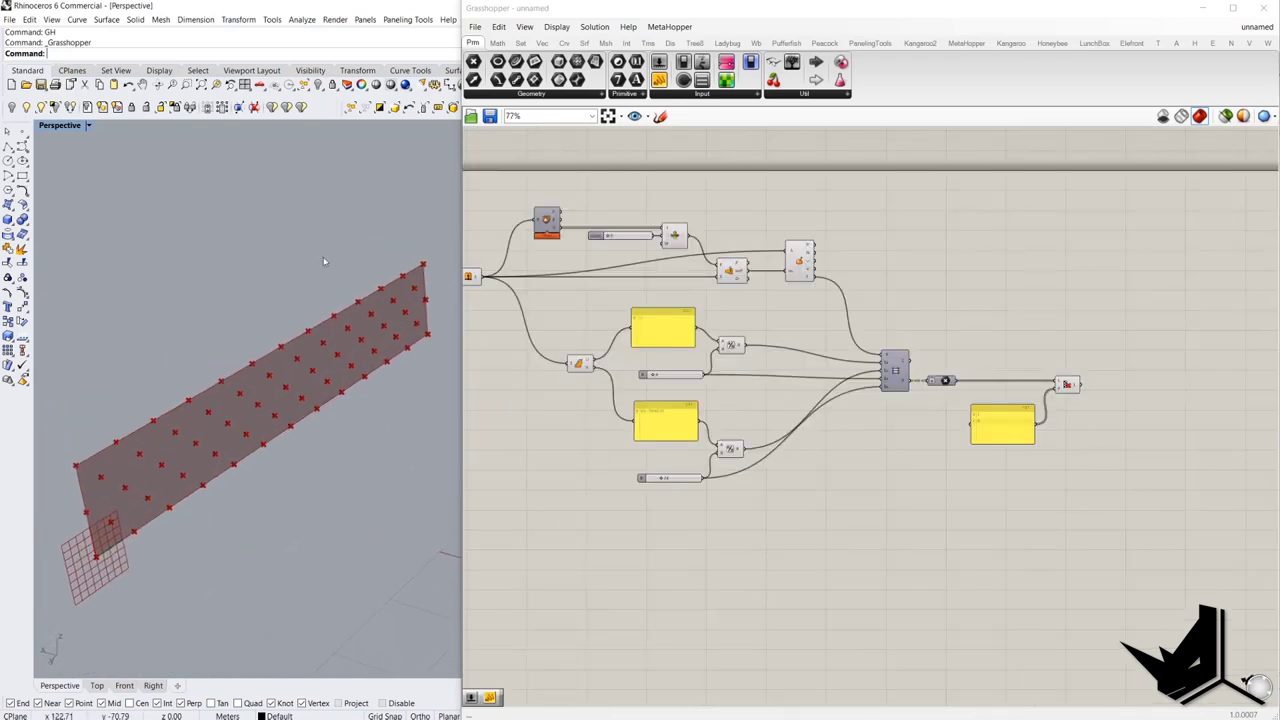
# - Add a Divide Domain² component and place it below the surface dimensions group
pyautogui.scroll(-2, 806, 523)
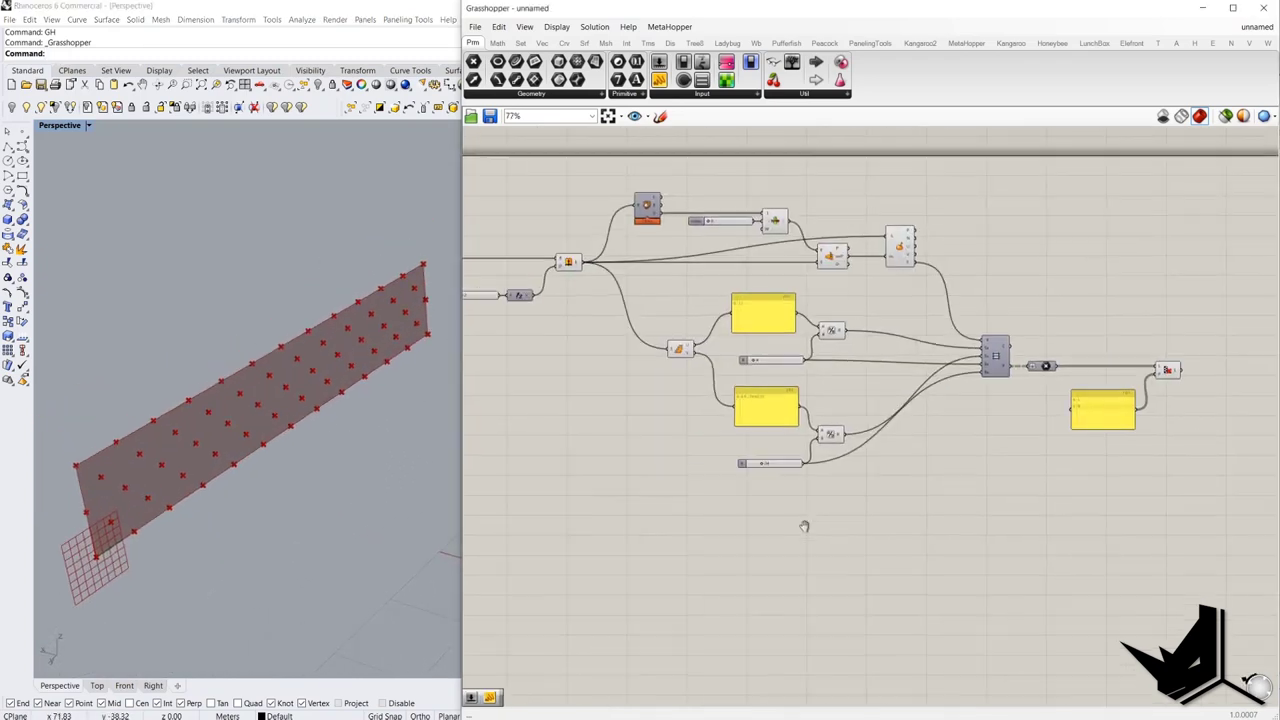
pyautogui.doubleClick(631, 451)
pyautogui.write('di')
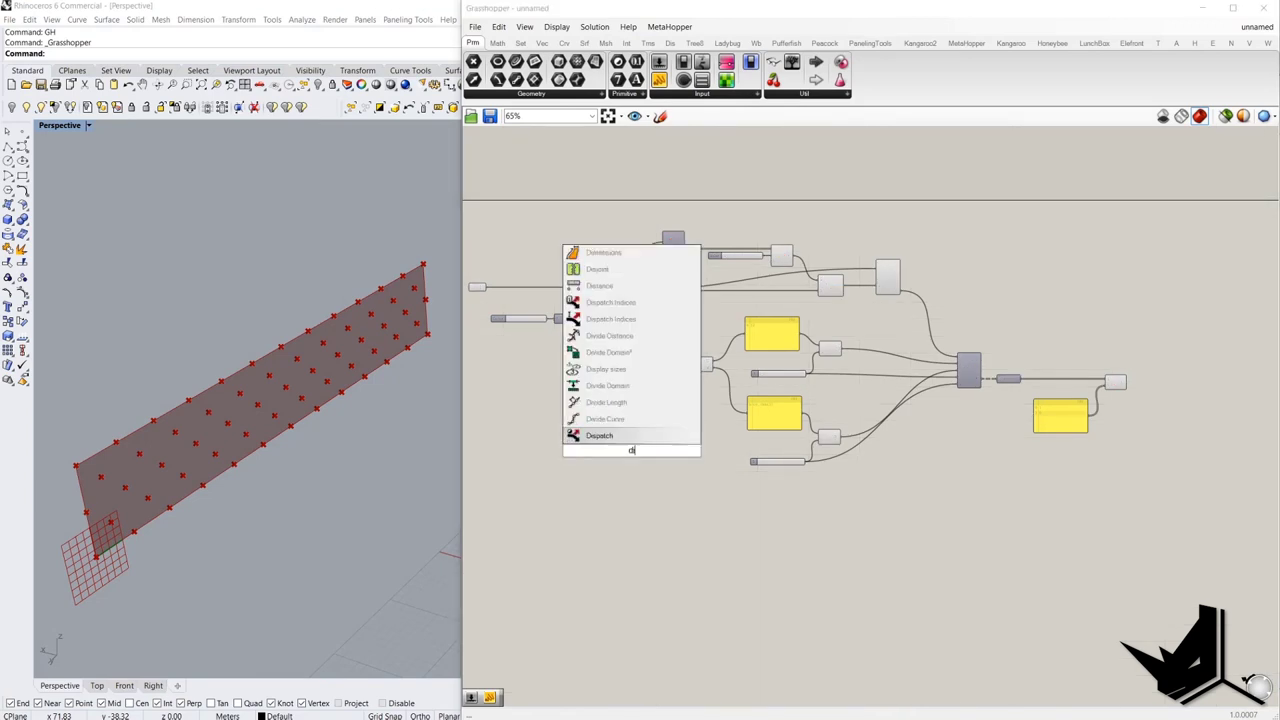
pyautogui.write('v')
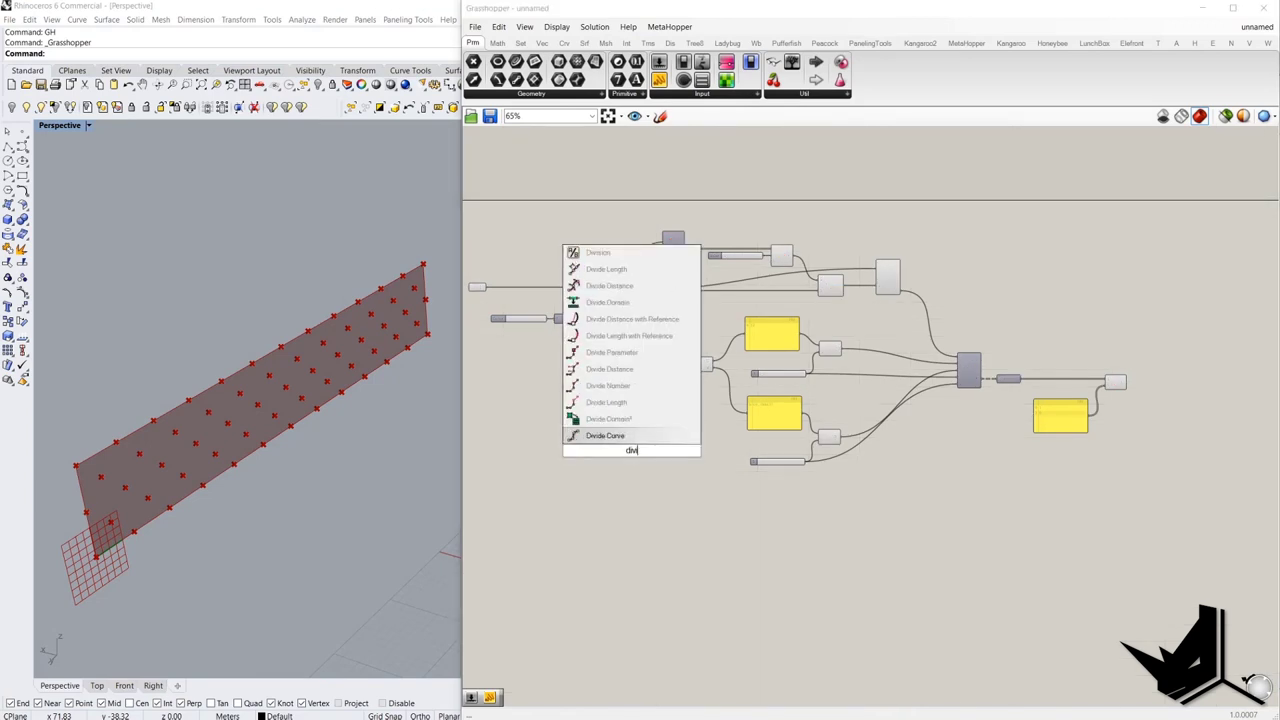
pyautogui.click(643, 420)
pyautogui.scroll(2, 634, 468)
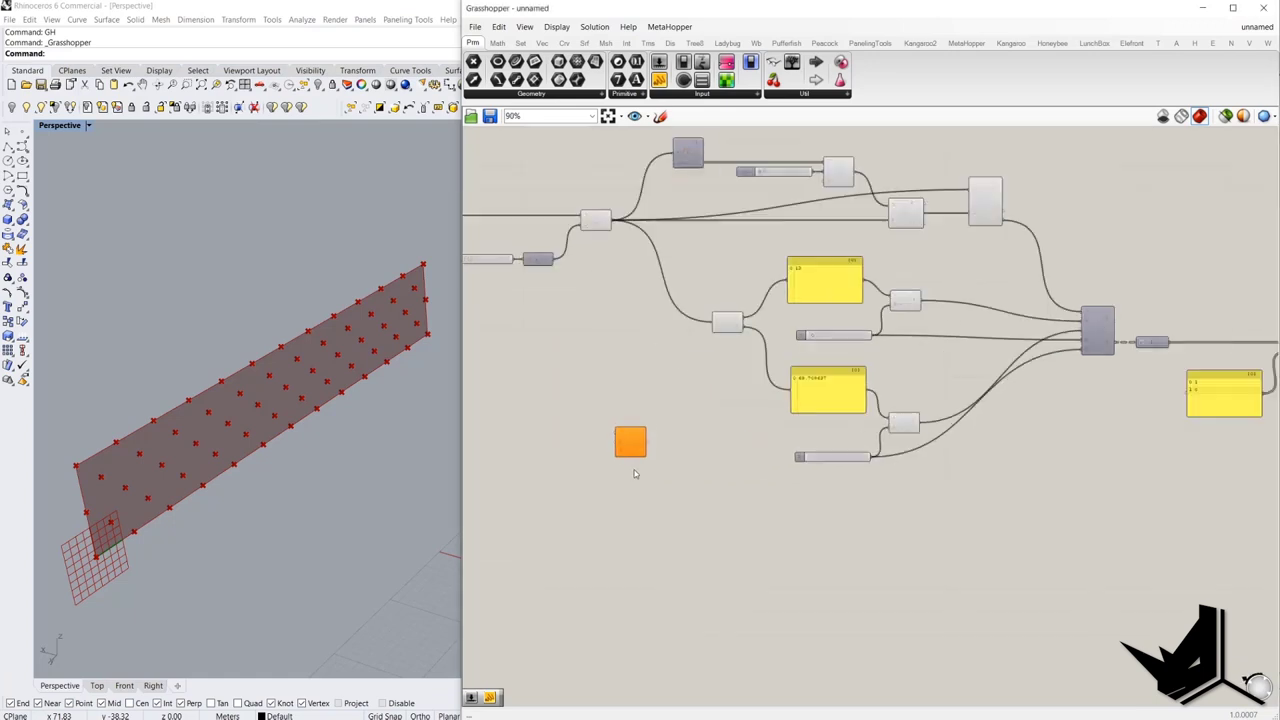
pyautogui.moveTo(631, 444); pyautogui.dragTo(657, 525)
# - Add an Isotrim component and wire the Divide Domain² segments into its D input
pyautogui.doubleClick(738, 533)
pyautogui.scroll(2, 640, 506)
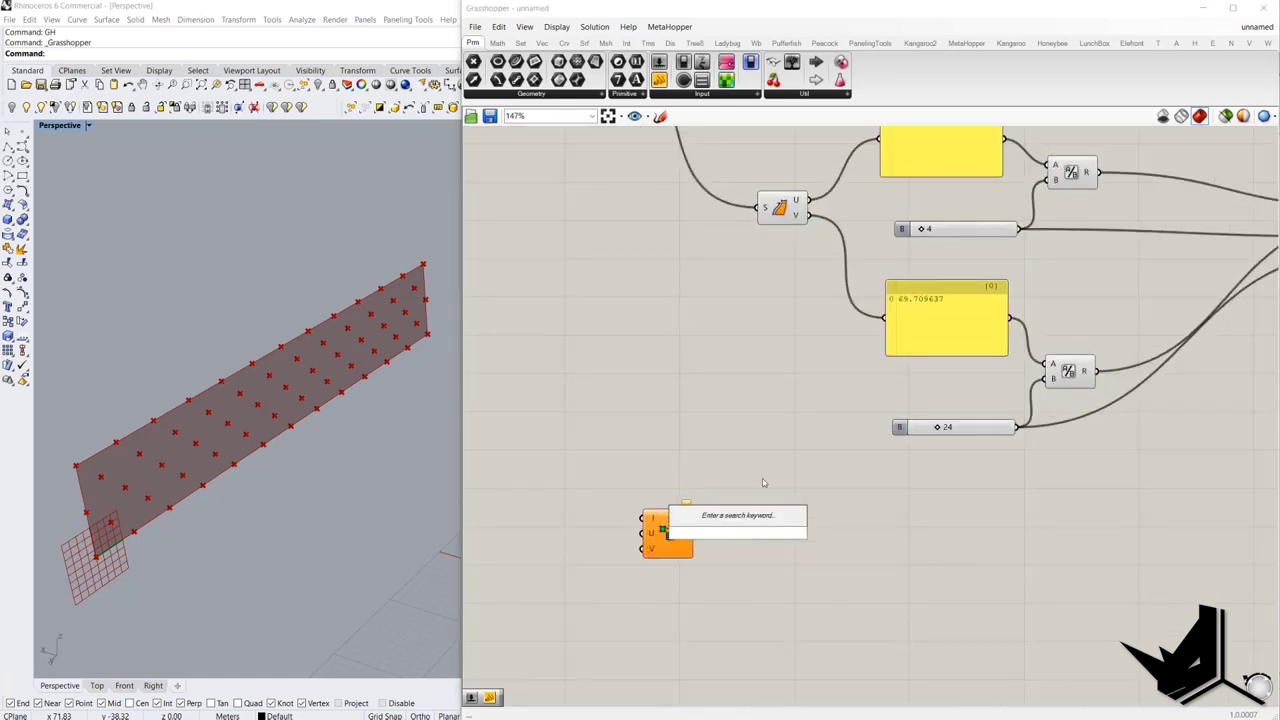
pyautogui.write('iso')
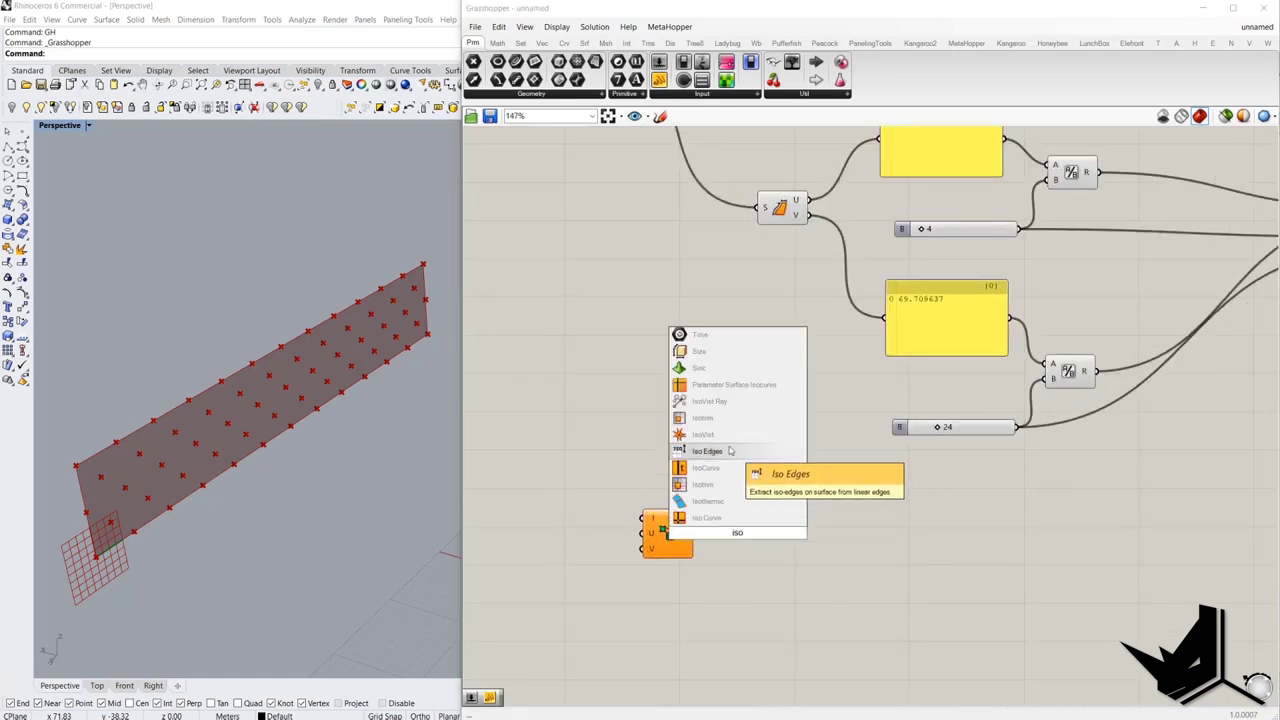
pyautogui.click(718, 461)
pyautogui.scroll(2, 712, 550)
pyautogui.moveTo(724, 544); pyautogui.dragTo(749, 483)
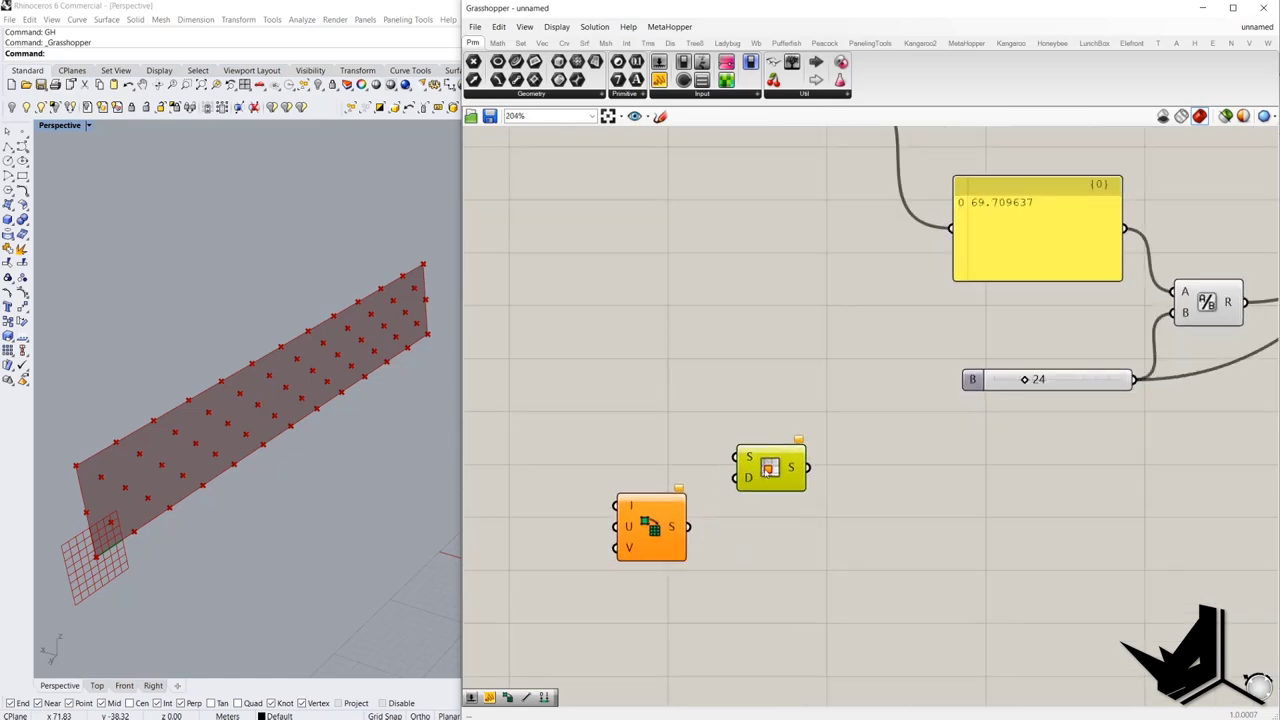
pyautogui.scroll(-5, 700, 514)
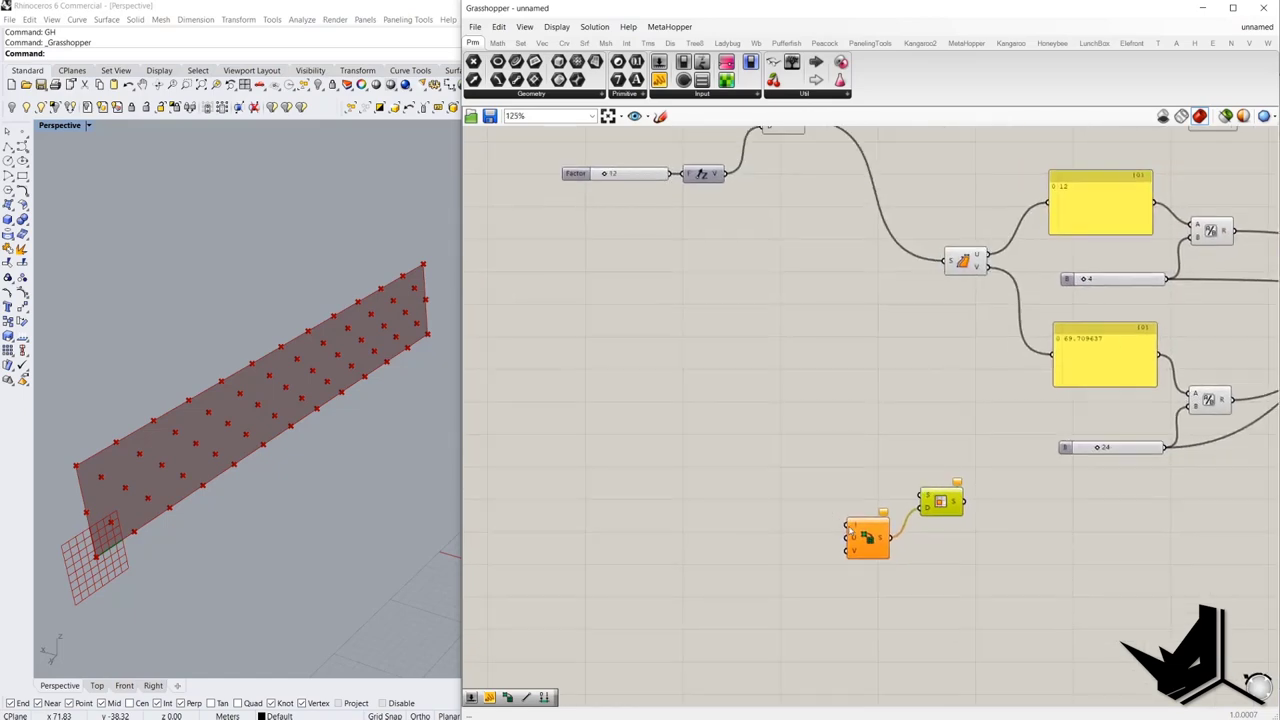
# - Wire the extruded surface into Divide Domain²'s I input and Isotrim's S input
pyautogui.scroll(3, 823, 363)
pyautogui.moveTo(880, 624); pyautogui.dragTo(837, 277)
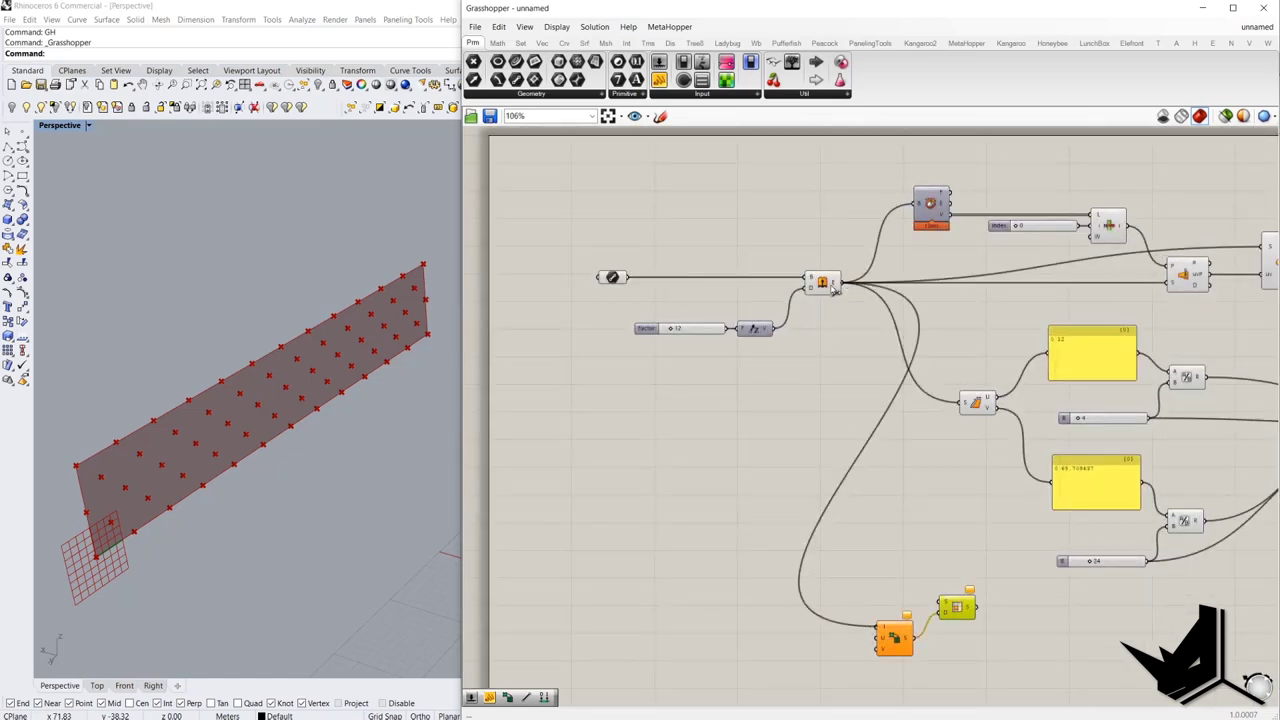
pyautogui.moveTo(953, 515); pyautogui.dragTo(832, 384, button='right')
pyautogui.moveTo(818, 466); pyautogui.dragTo(714, 146)
pyautogui.moveTo(667, 497); pyautogui.dragTo(751, 481, button='right')
pyautogui.scroll(1, 751, 481)
# - Add a 0 to 200 number slider beside Divide Domain² and set it to 35
pyautogui.doubleClick(645, 572)
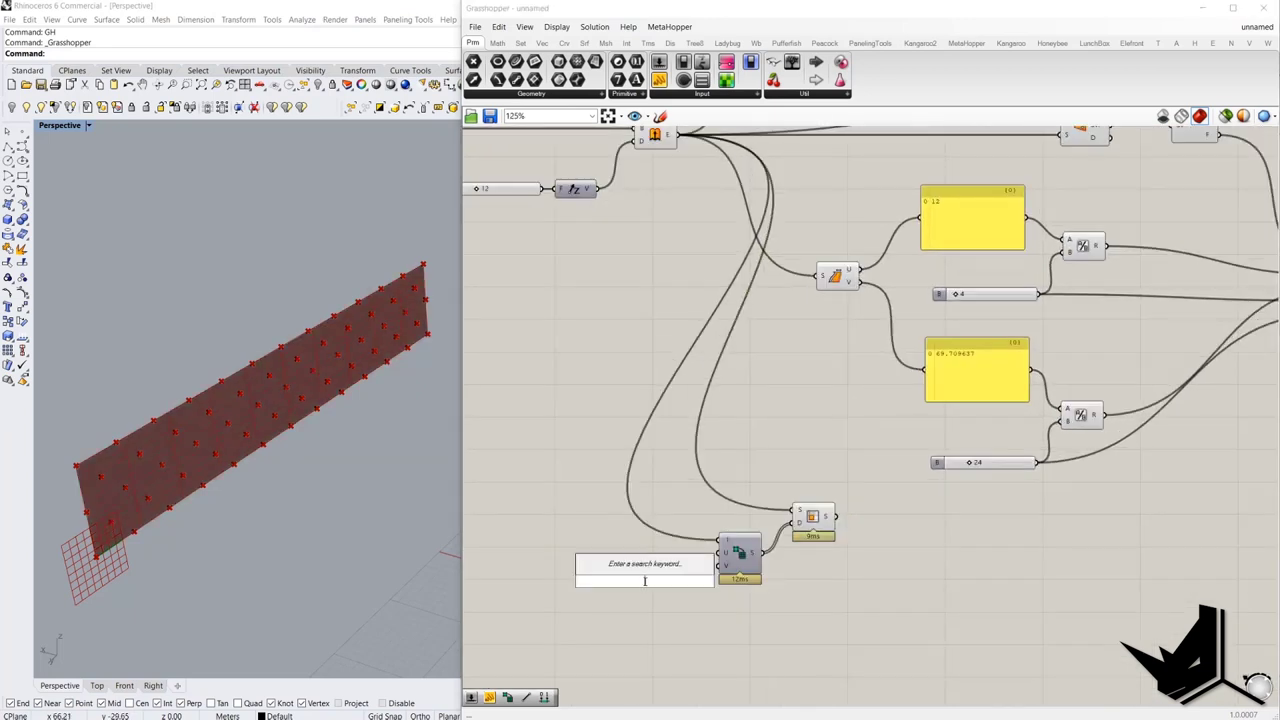
pyautogui.write('0')
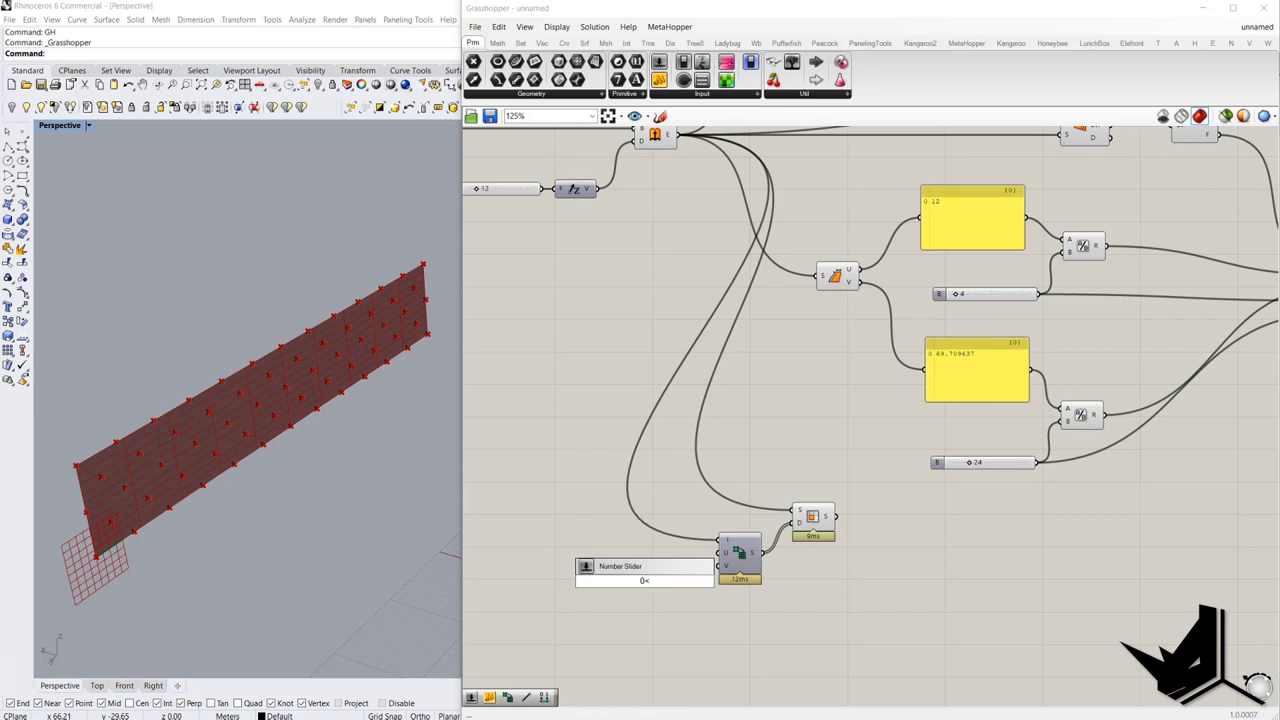
pyautogui.write('<200')
pyautogui.press('Return')
pyautogui.doubleClick(659, 587)
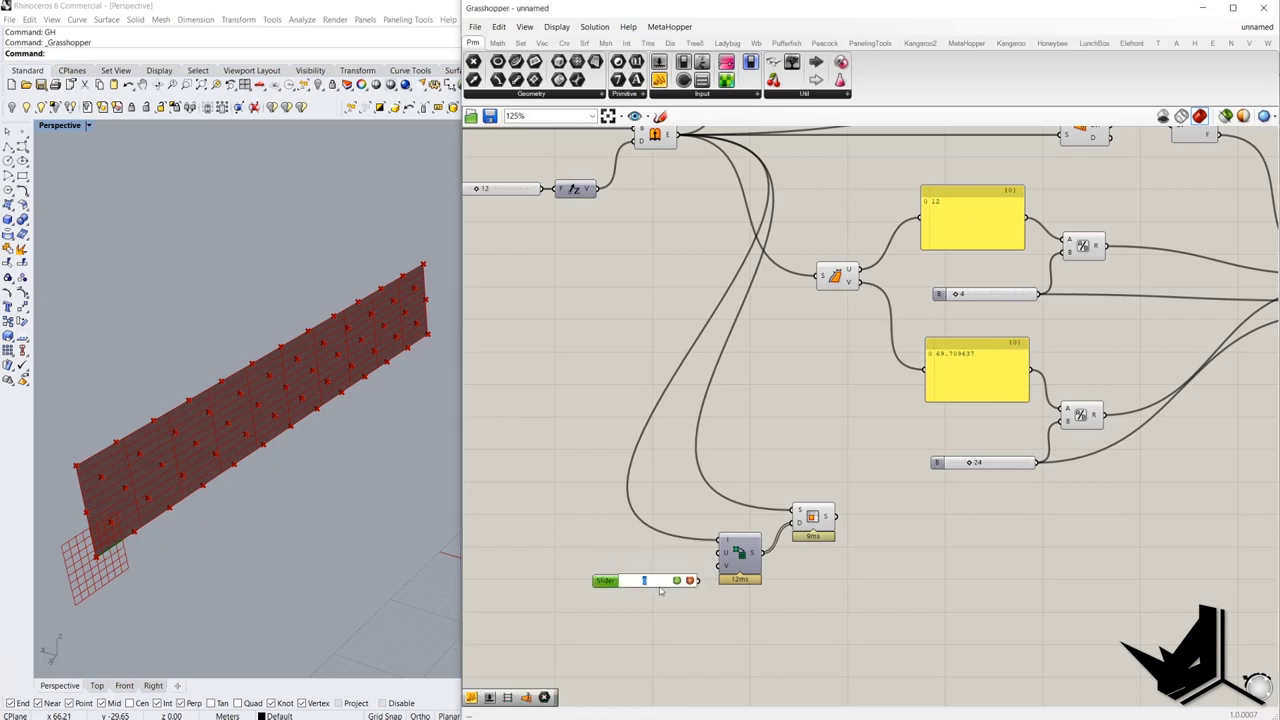
pyautogui.write('35')
pyautogui.click(677, 580)
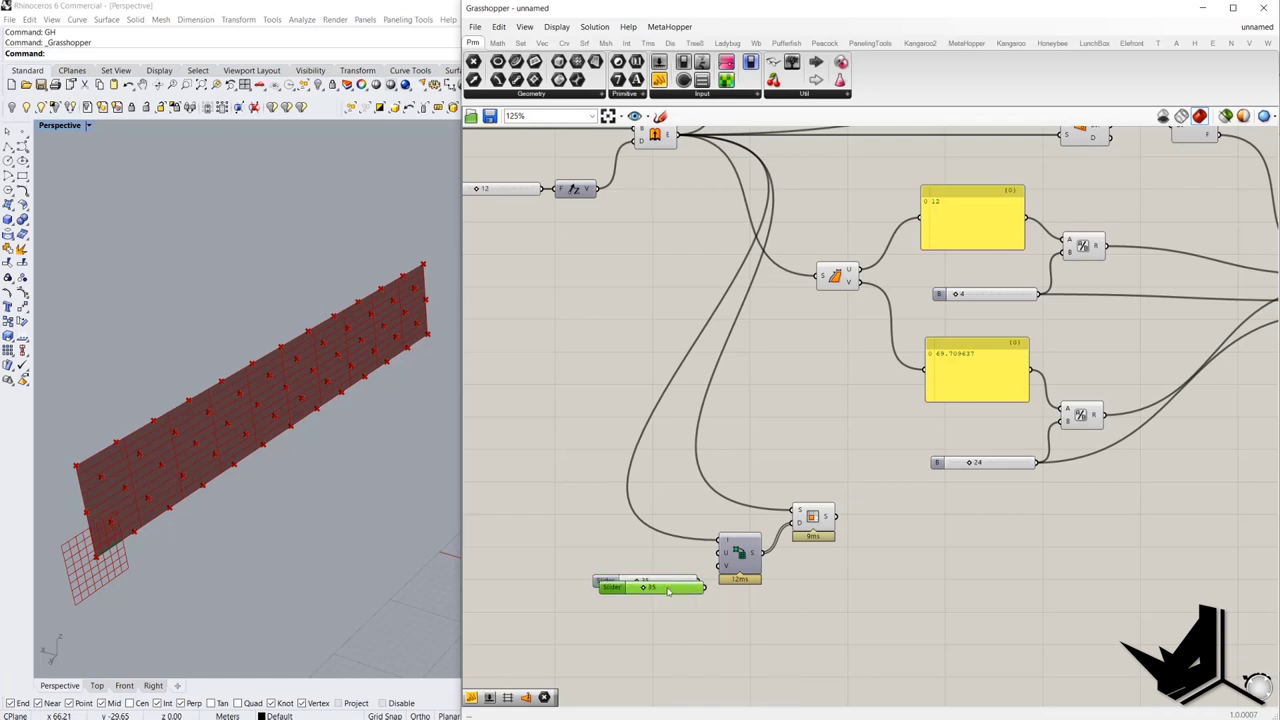
# - Duplicate the slider, wire the pair into Divide Domain²'s U and V inputs, and set the V count to 140
pyautogui.keyDown('alt'); pyautogui.moveTo(666, 584); pyautogui.dragTo(666, 604); pyautogui.keyUp('alt')
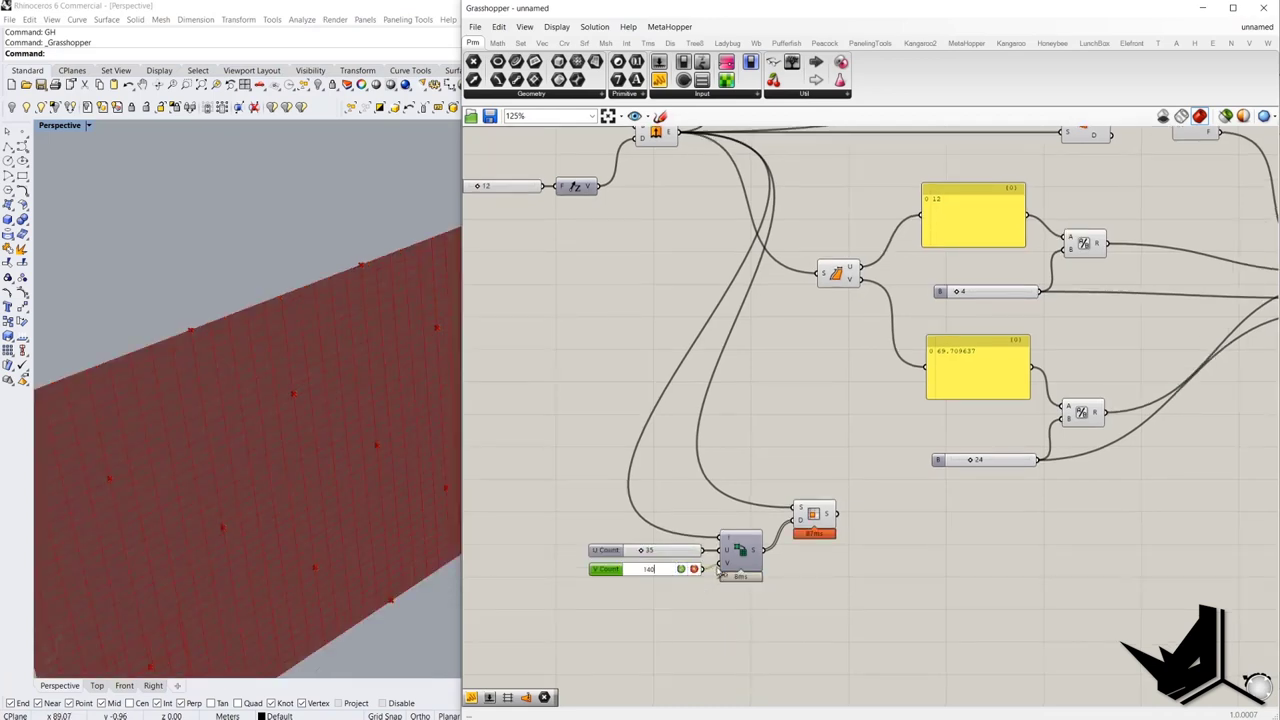
pyautogui.write('0')
pyautogui.press('Return')
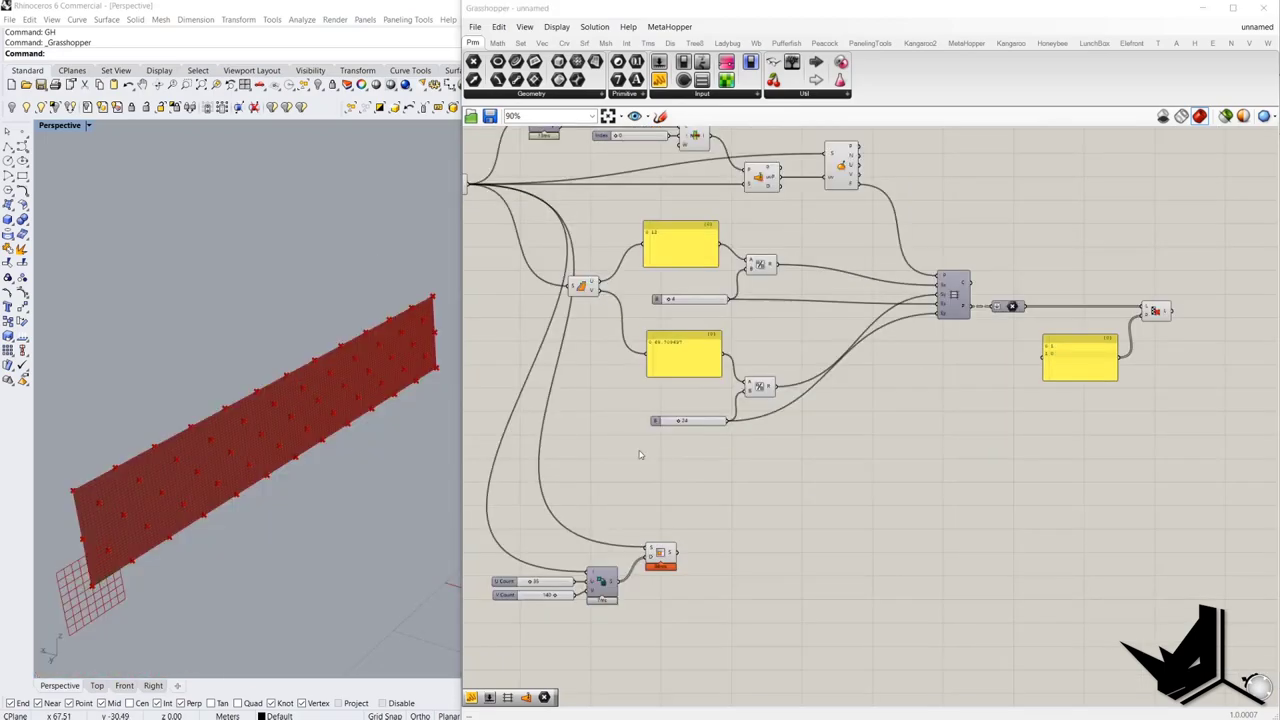
# - Frame the subdivided surface in the Rhino viewport with the screen capture tool
pyautogui.press('Print')
pyautogui.moveTo(46, 179)
pyautogui.mouseDown()
pyautogui.moveTo(493, 672)
pyautogui.moveTo(483, 676)
pyautogui.mouseUp()
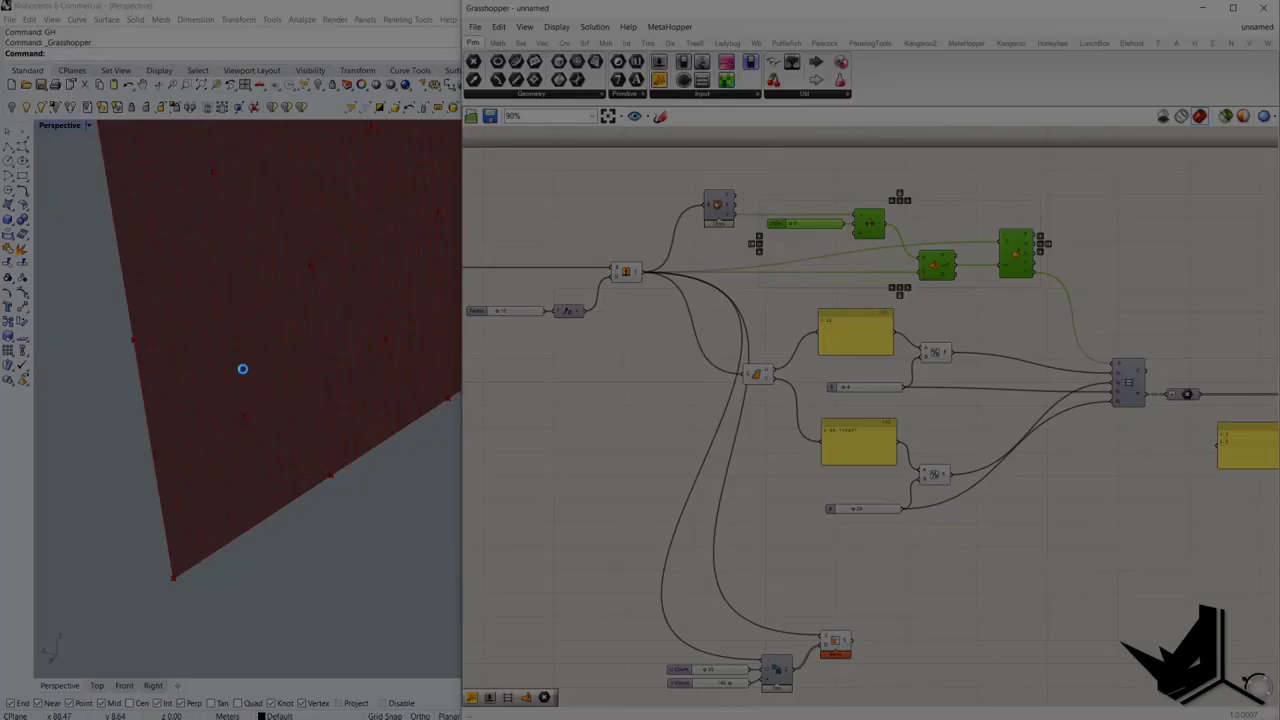
pyautogui.press('F1')
pyautogui.moveTo(480, 665); pyautogui.dragTo(468, 653)
# - Outline one grid cell on the captured viewport, mark a nearby point, and draw the line from the cell to it
pyautogui.moveTo(273, 374); pyautogui.dragTo(289, 377)
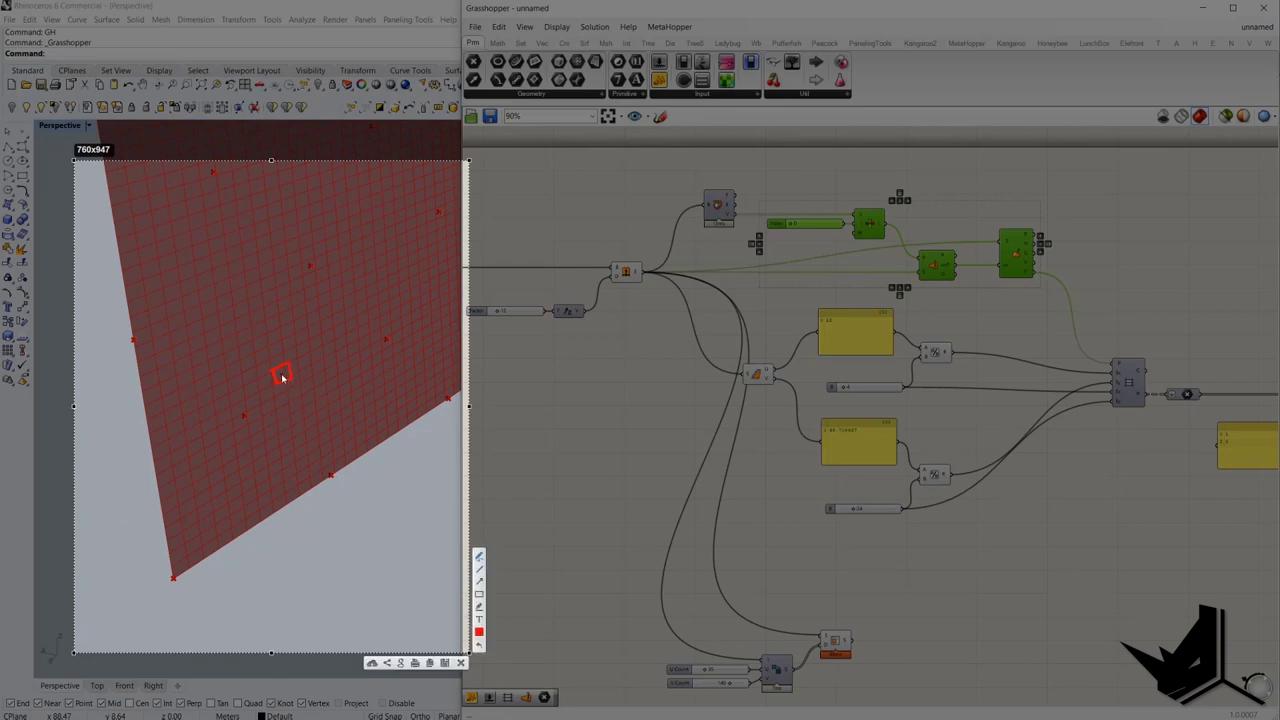
pyautogui.moveTo(286, 377); pyautogui.dragTo(277, 382)
pyautogui.moveTo(248, 417); pyautogui.dragTo(250, 418)
pyautogui.moveTo(284, 376); pyautogui.dragTo(250, 409)
pyautogui.moveTo(273, 362); pyautogui.dragTo(288, 377)
pyautogui.moveTo(288, 379); pyautogui.dragTo(353, 406)
pyautogui.moveTo(313, 398)
pyautogui.mouseDown()
pyautogui.moveTo(354, 407)
pyautogui.moveTo(337, 378)
pyautogui.mouseUp()
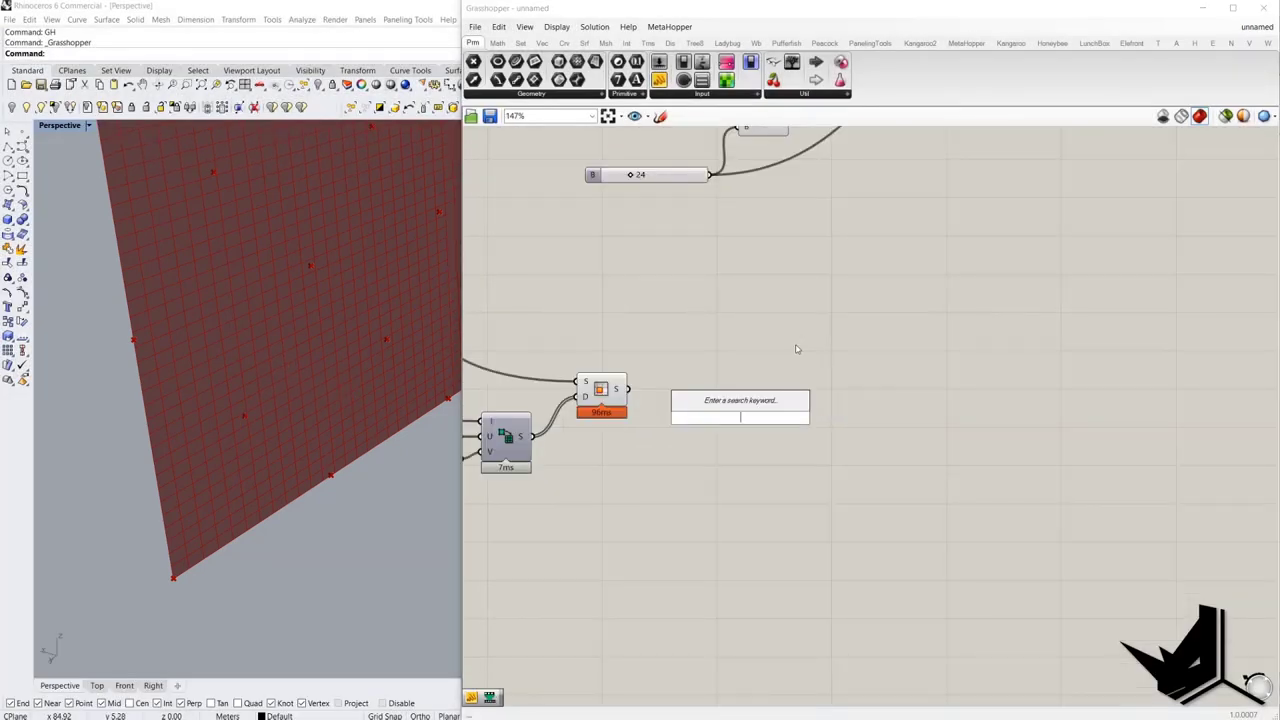
# - Add a Discontinuity component beside the surface subdivision and wire the subsurfaces into its curve input
pyautogui.write('dist')
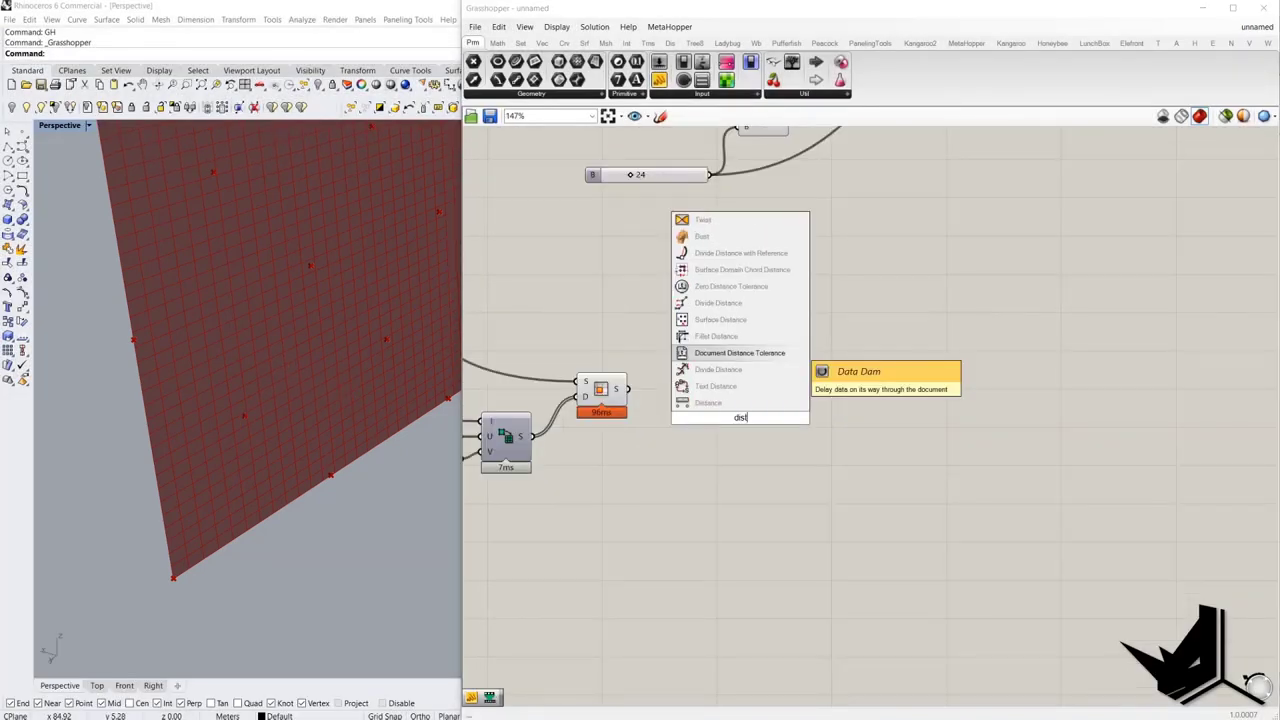
pyautogui.press('BackSpace')
pyautogui.write('c')
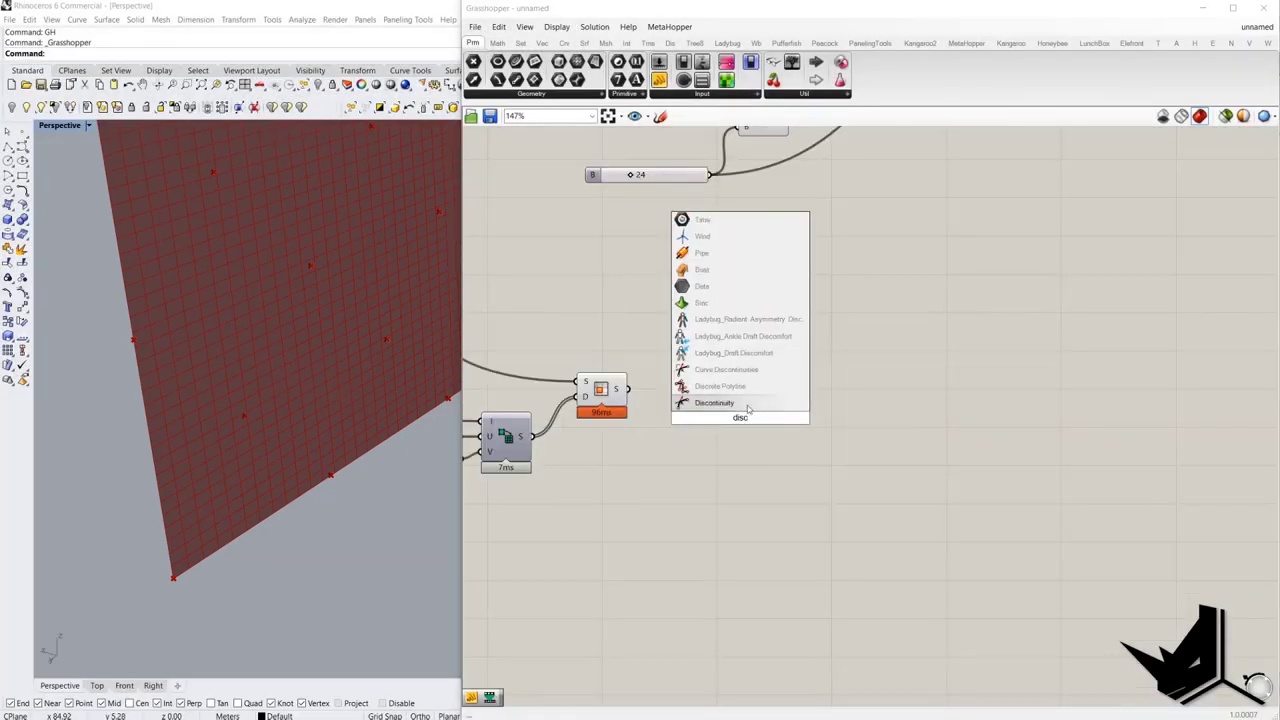
pyautogui.click(748, 404)
pyautogui.moveTo(715, 411)
pyautogui.mouseDown()
pyautogui.moveTo(630, 390)
pyautogui.moveTo(719, 401)
pyautogui.mouseUp()
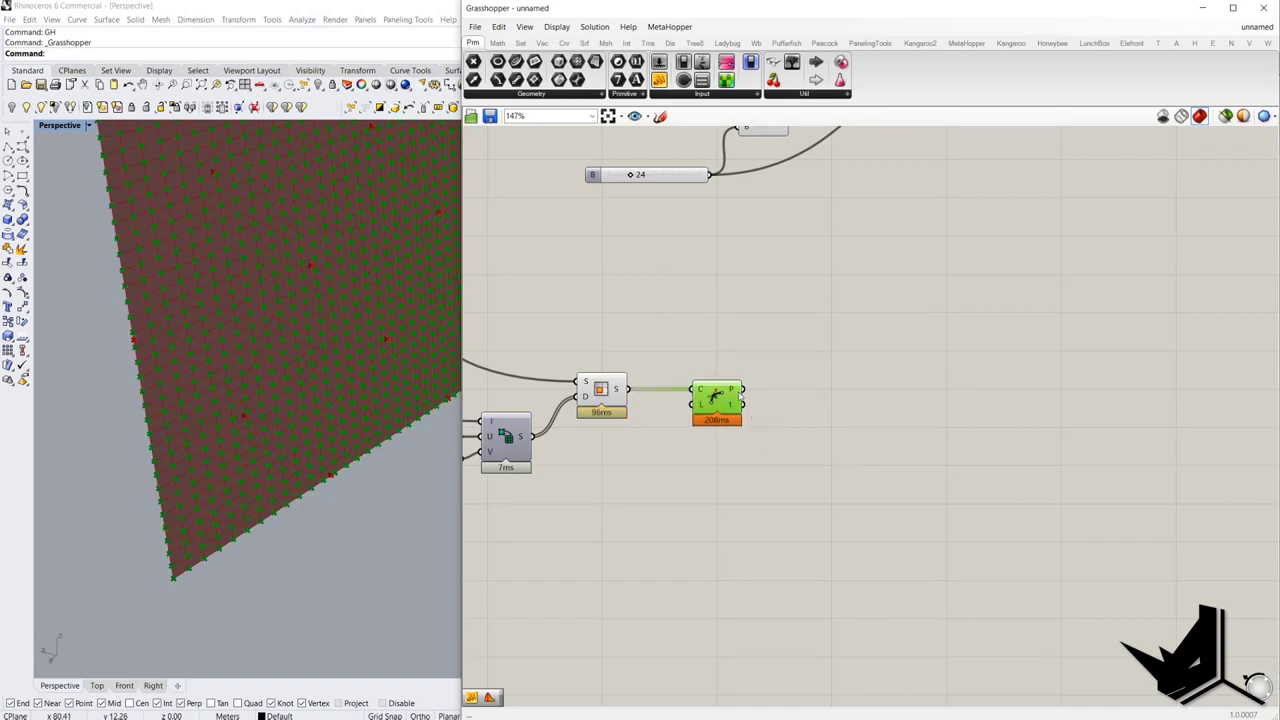
# - Add an Average component and feed it the Discontinuity points to get each cell's centre point
pyautogui.doubleClick(836, 420)
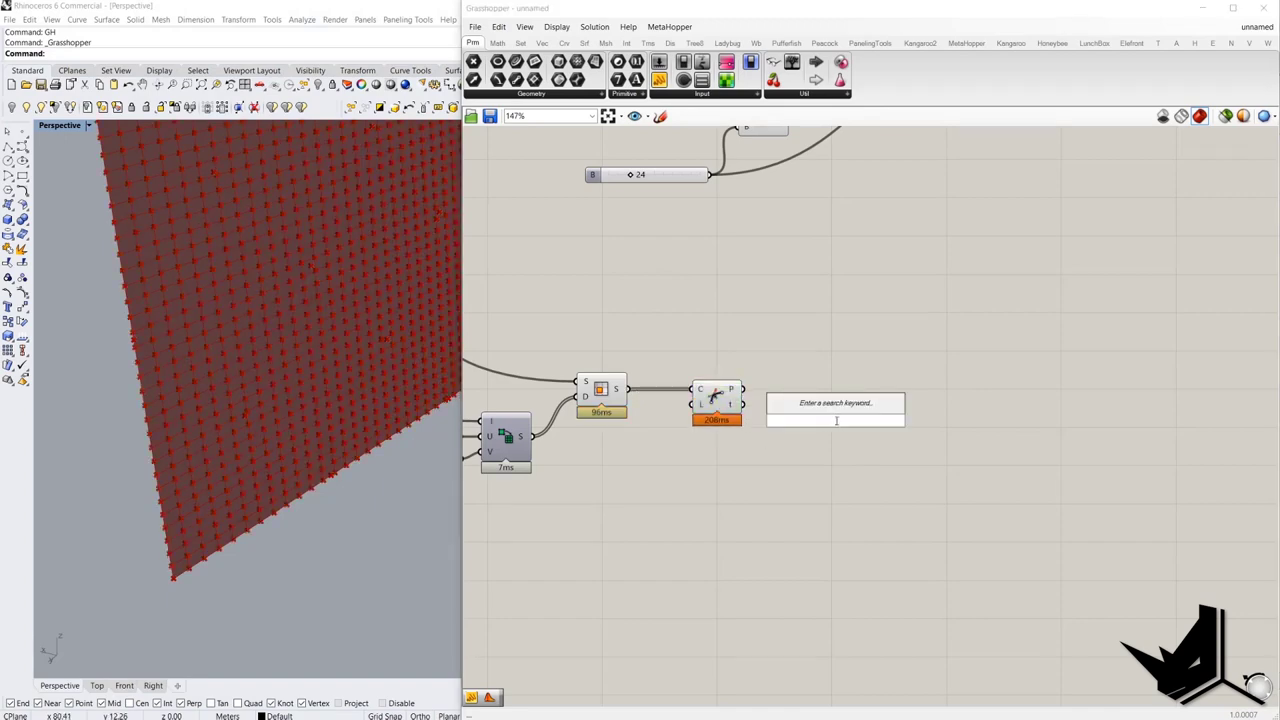
pyautogui.write('av')
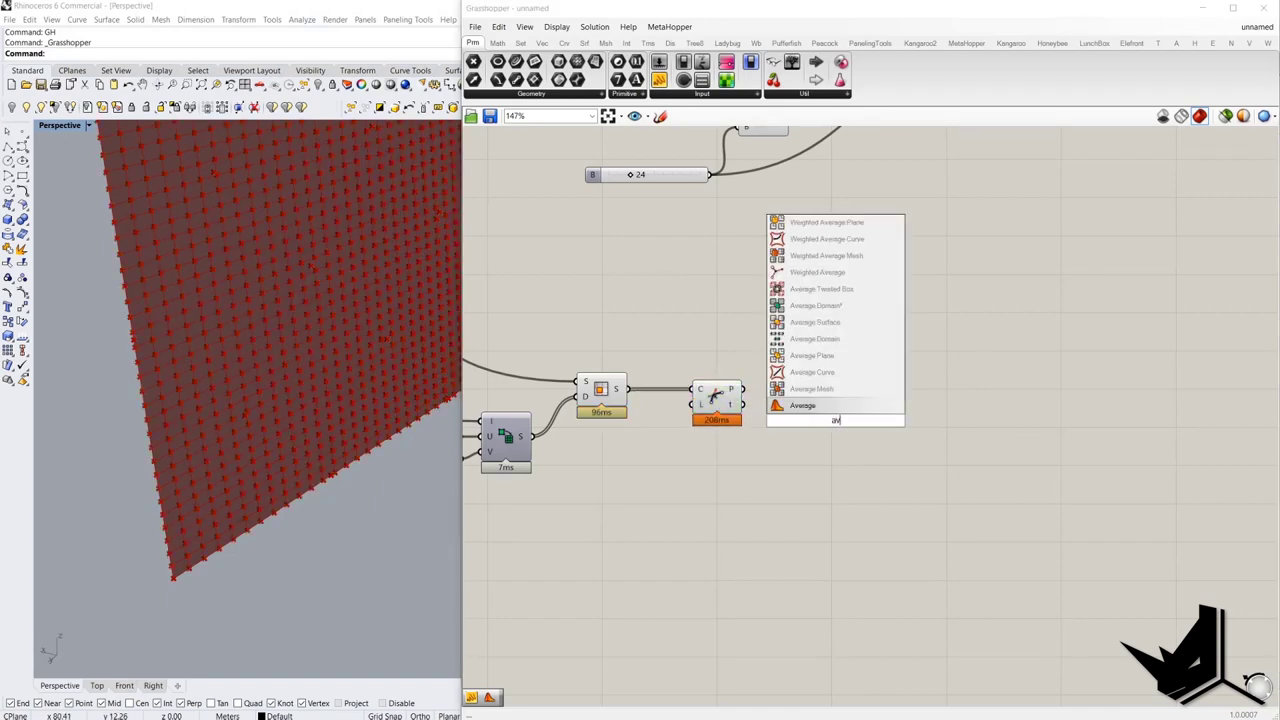
pyautogui.click(803, 408)
pyautogui.moveTo(806, 420); pyautogui.dragTo(803, 394)
# - Turn off the viewport preview of the Discontinuity component
pyautogui.moveTo(779, 484); pyautogui.dragTo(697, 335)
pyautogui.middleClick(697, 330)
pyautogui.click(731, 345)
pyautogui.scroll(-2, 352, 325)
pyautogui.keyDown('shift'); pyautogui.moveTo(353, 322); pyautogui.dragTo(380, 343, button='right'); pyautogui.keyUp('shift')
# - Add a Flatten Tree component and wire the Average output into its tree input
pyautogui.doubleClick(920, 405)
pyautogui.write('flat')
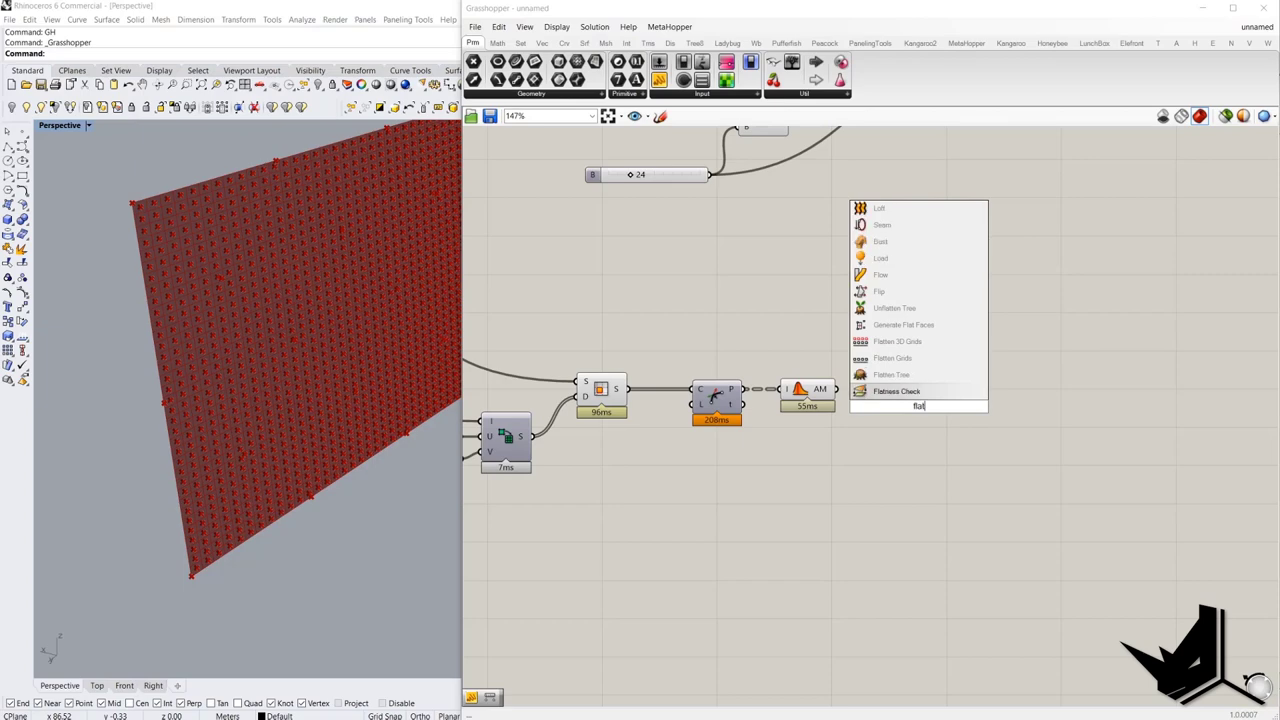
pyautogui.click(891, 391)
pyautogui.moveTo(838, 389); pyautogui.dragTo(889, 394)
# - Add a Graft Tree component after Cull Pattern and wire the culled points into it
pyautogui.scroll(-5, 880, 396)
pyautogui.moveTo(1106, 272); pyautogui.dragTo(976, 338, button='right')
pyautogui.scroll(3, 976, 338)
pyautogui.doubleClick(986, 332)
pyautogui.write('graft')
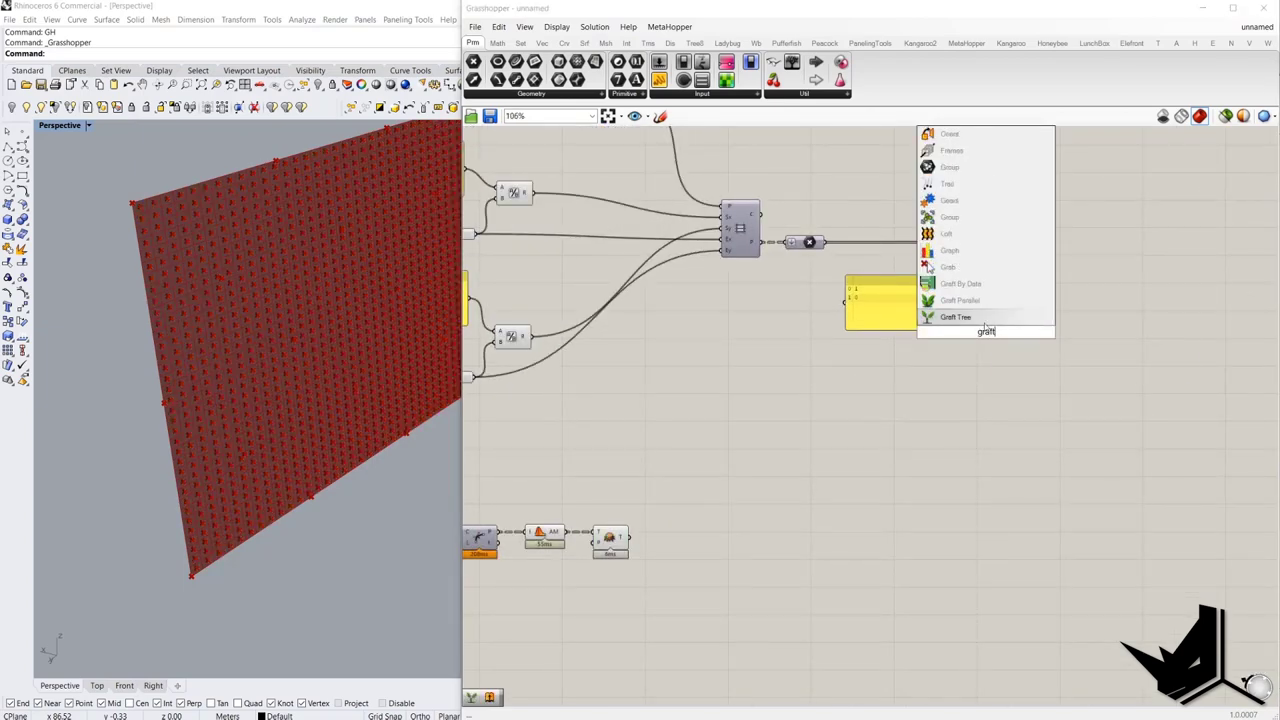
pyautogui.click(981, 319)
pyautogui.moveTo(970, 332); pyautogui.dragTo(1043, 250)
# - Add a Distance component, wiring the grafted attractor points into A and the flattened cell centres into B
pyautogui.doubleClick(1106, 309)
pyautogui.write('do')
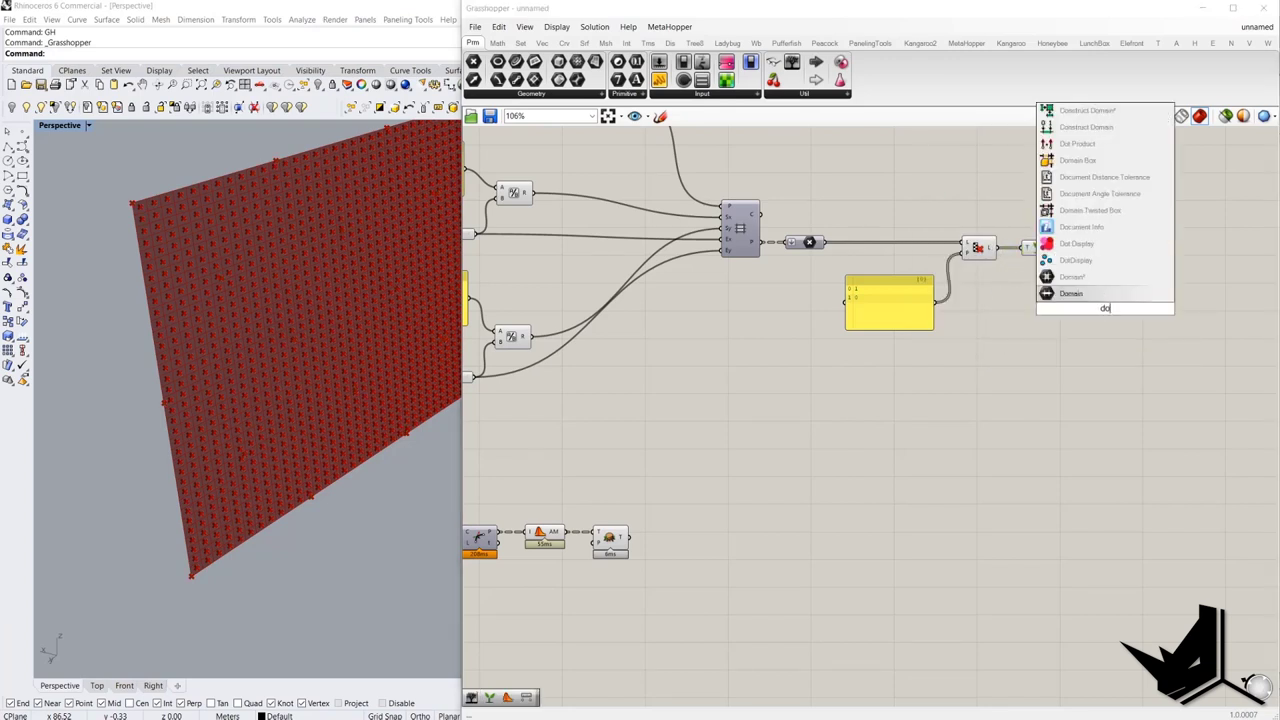
pyautogui.press('BackSpace')
pyautogui.write('i')
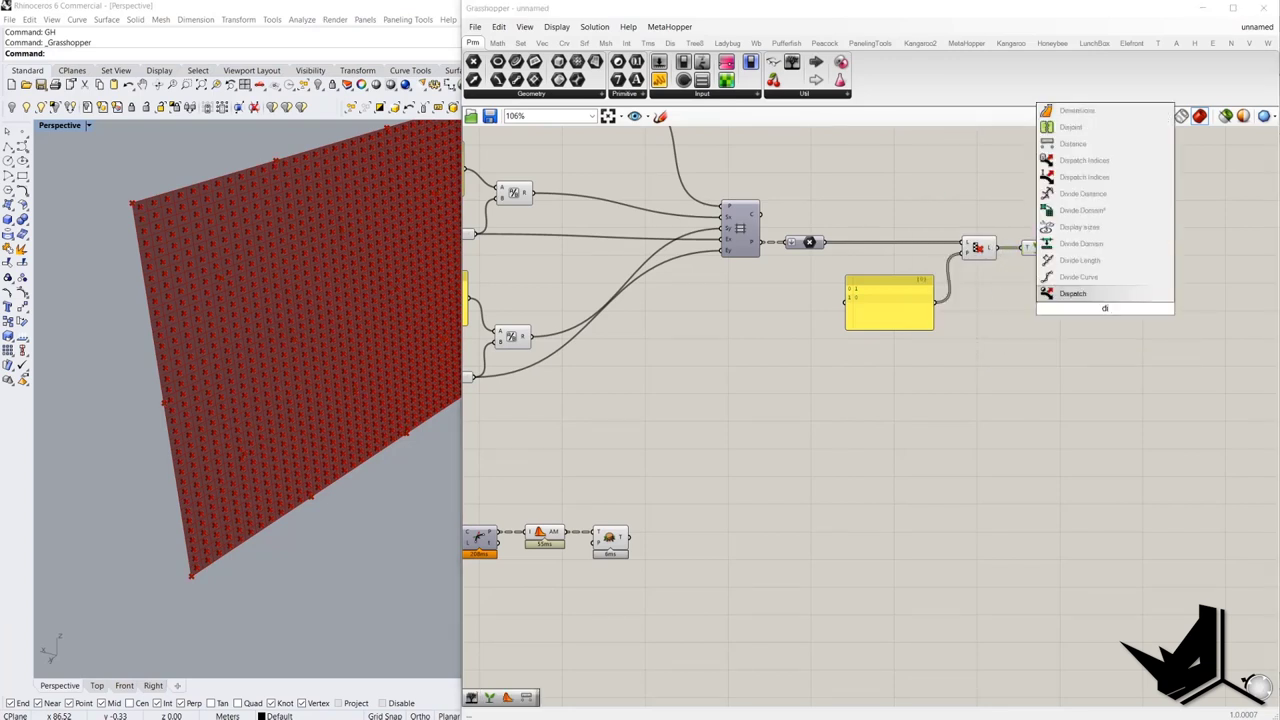
pyautogui.write('s')
pyautogui.click(1104, 229)
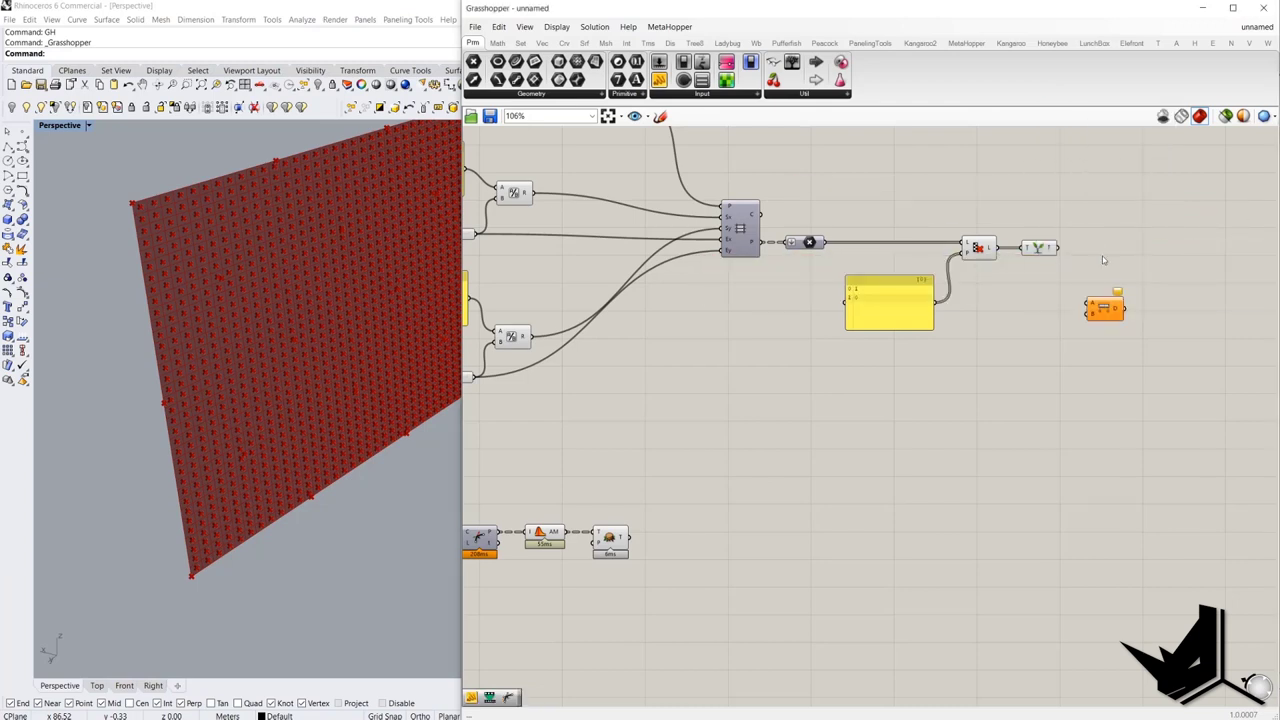
pyautogui.moveTo(1088, 305); pyautogui.dragTo(1060, 248)
pyautogui.moveTo(1087, 316); pyautogui.dragTo(628, 538)
# - Attach a Param Viewer to the Distance output, simplify that output, and shift the viewer slightly away from the component
pyautogui.moveTo(1126, 304); pyautogui.dragTo(923, 350, button='right')
pyautogui.click(792, 62)
pyautogui.click(1010, 345)
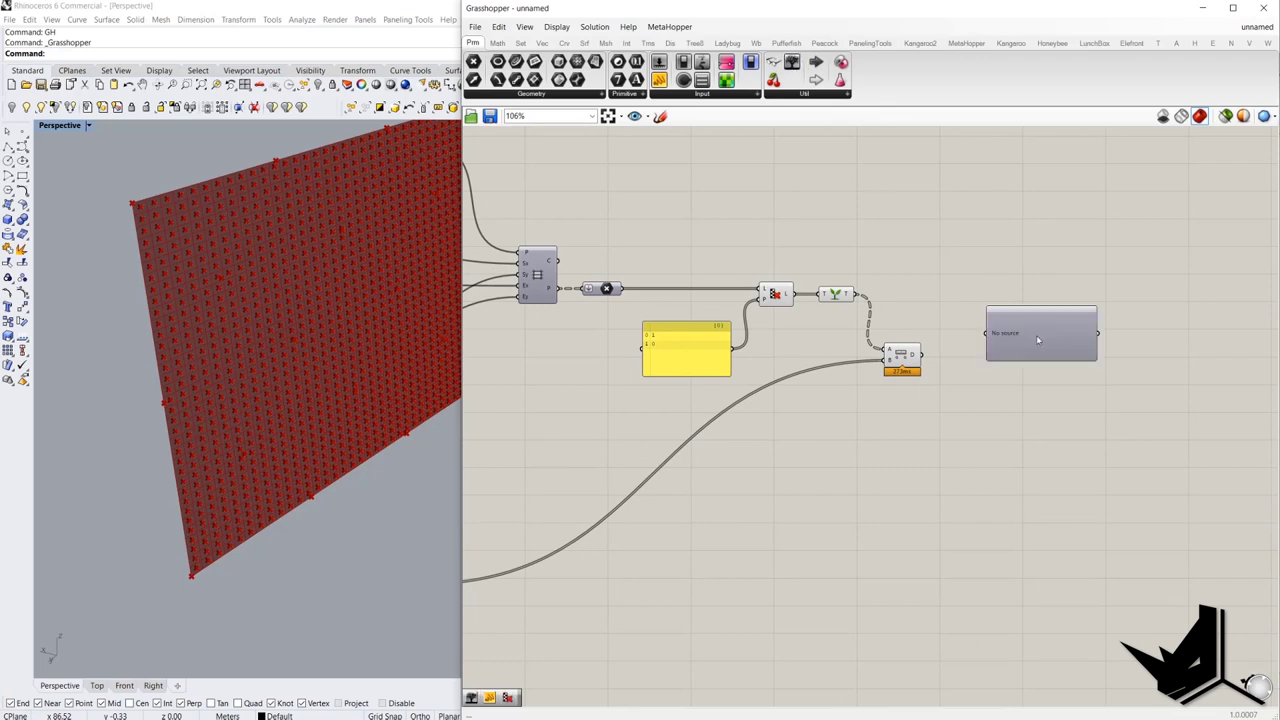
pyautogui.moveTo(921, 358); pyautogui.dragTo(1029, 345)
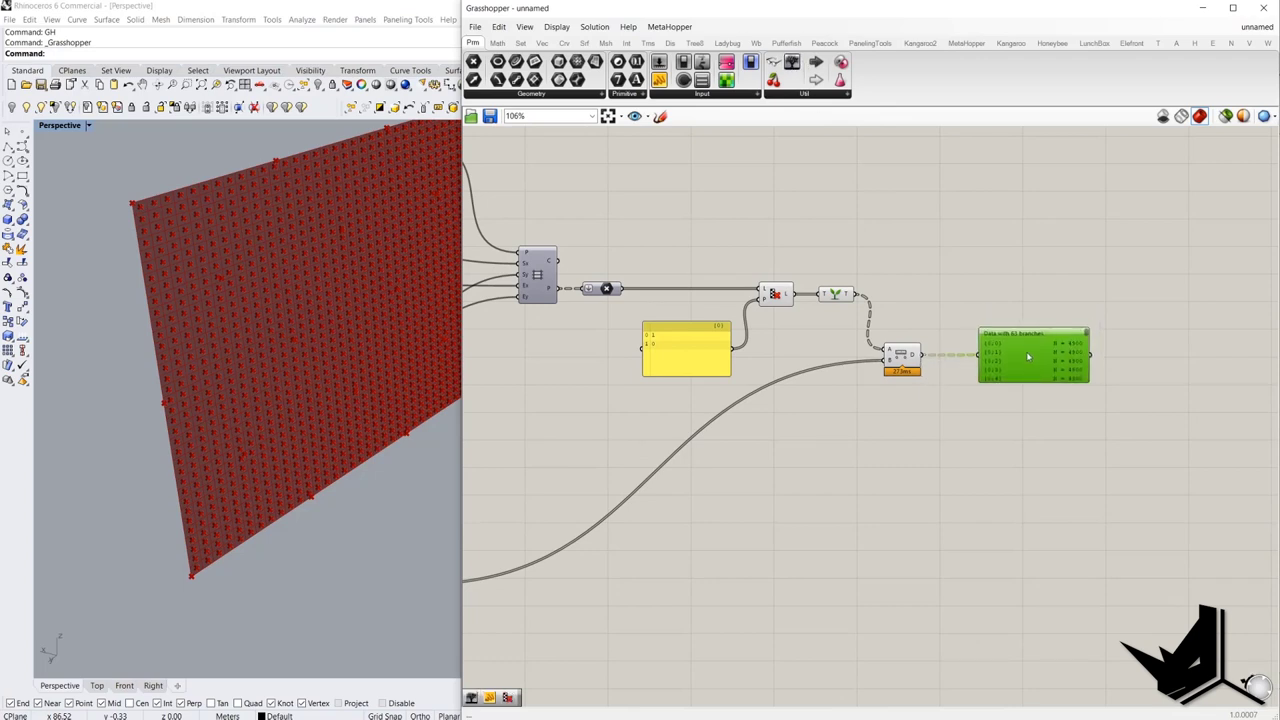
pyautogui.scroll(3, 915, 349)
pyautogui.rightClick(913, 348)
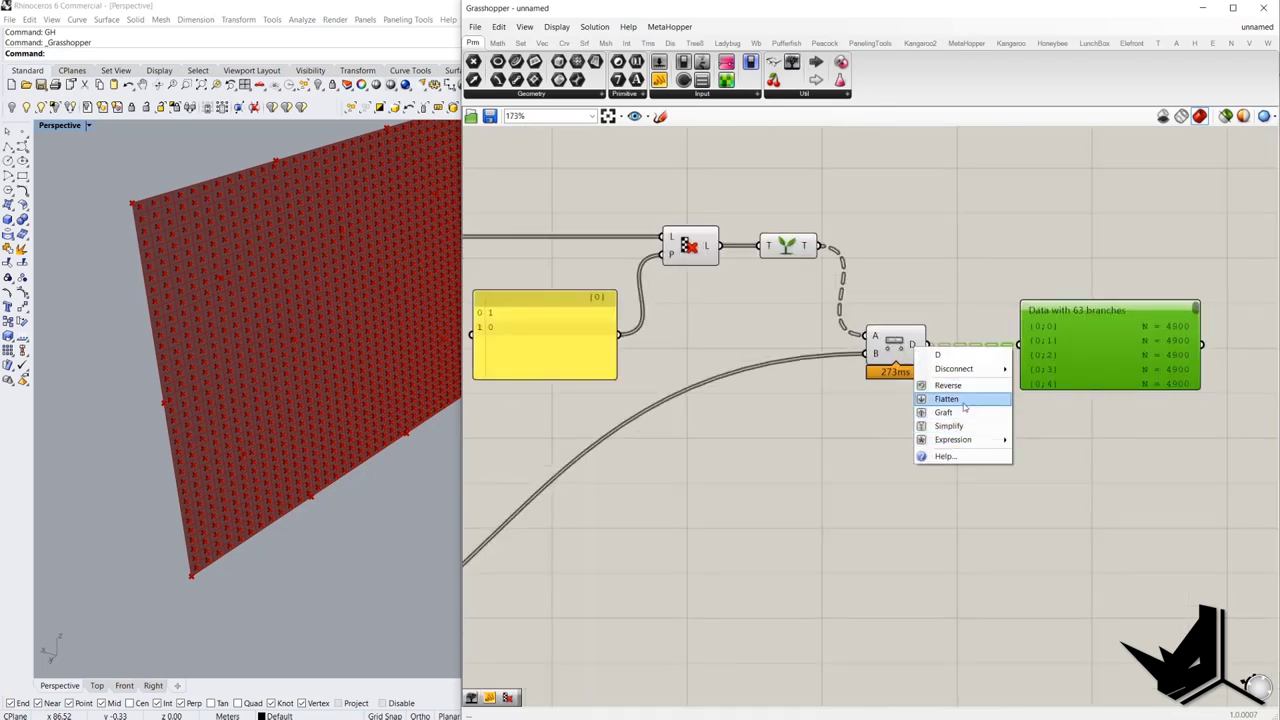
pyautogui.click(967, 425)
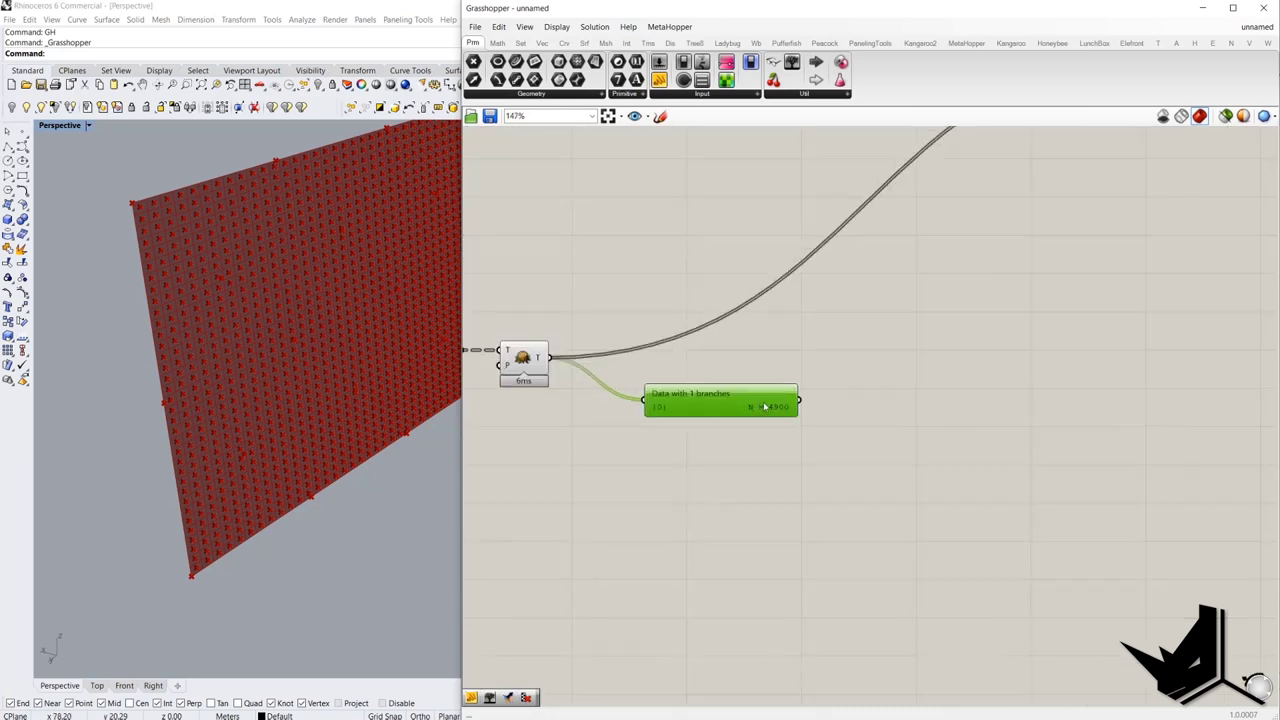
pyautogui.moveTo(369, 346); pyautogui.dragTo(106, 280, button='right')
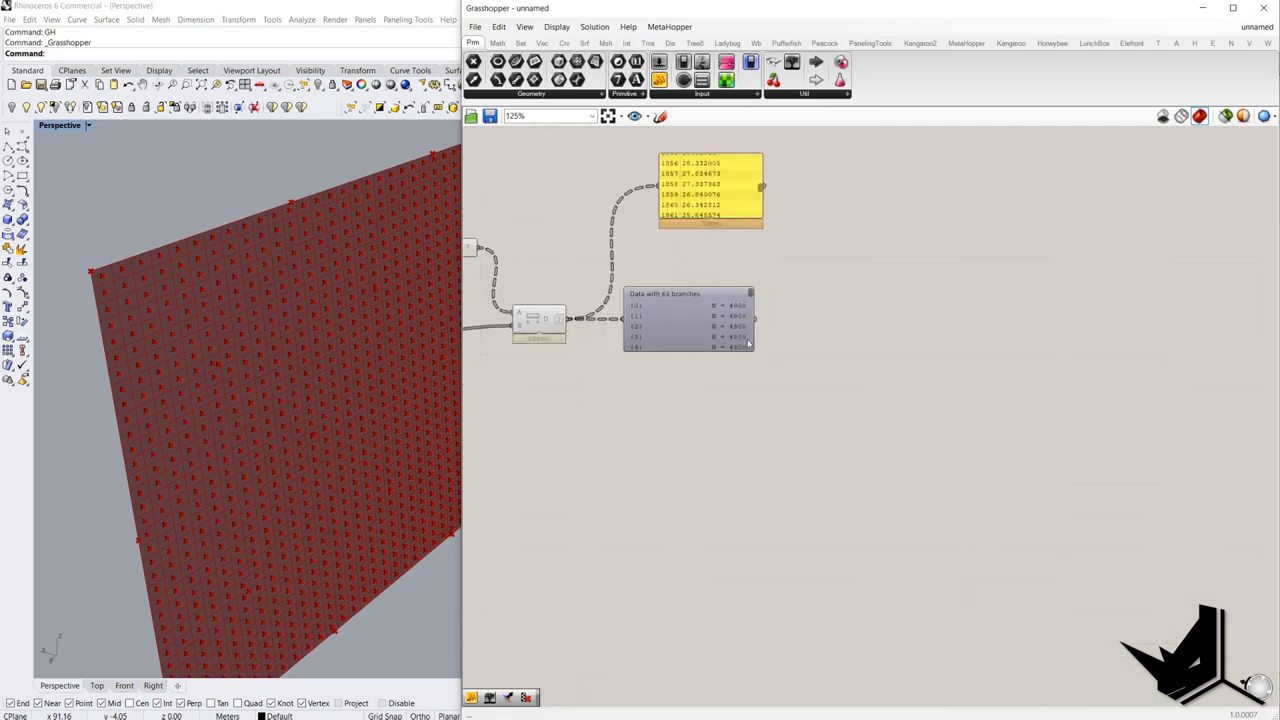
pyautogui.moveTo(748, 343); pyautogui.dragTo(762, 343)
pyautogui.doubleClick(704, 405)
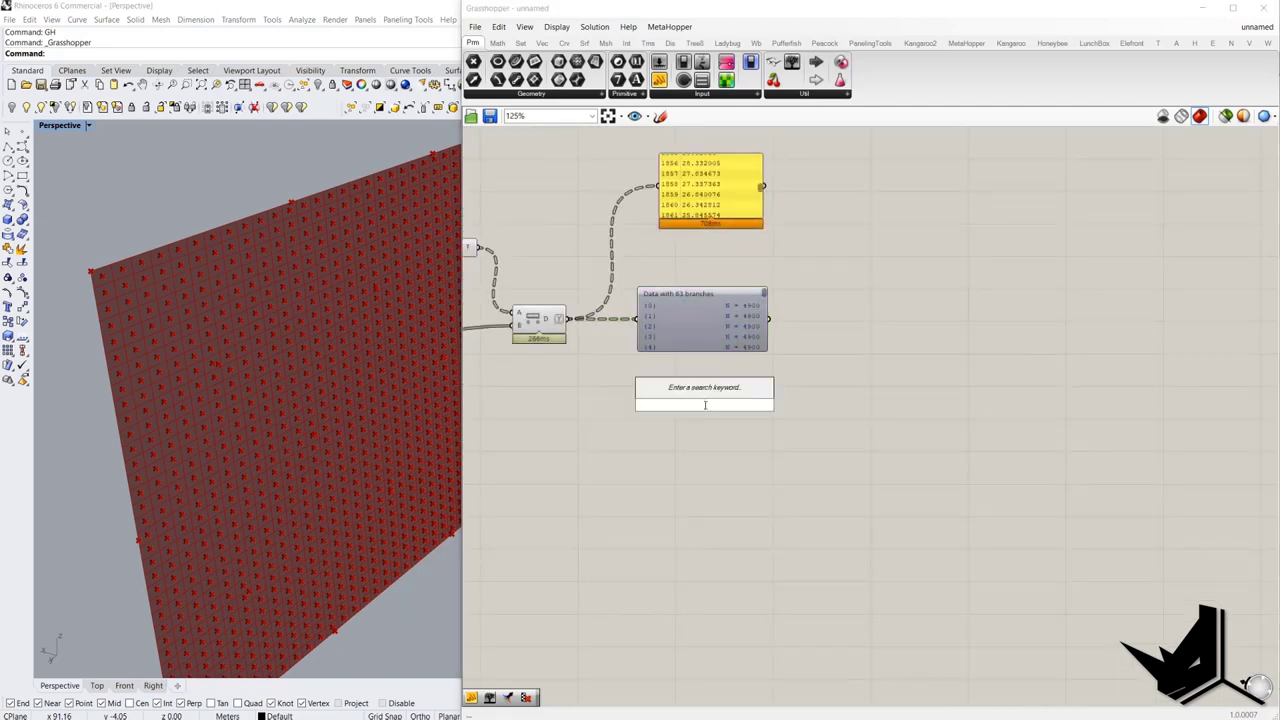
pyautogui.write('f')
pyautogui.press('Escape')
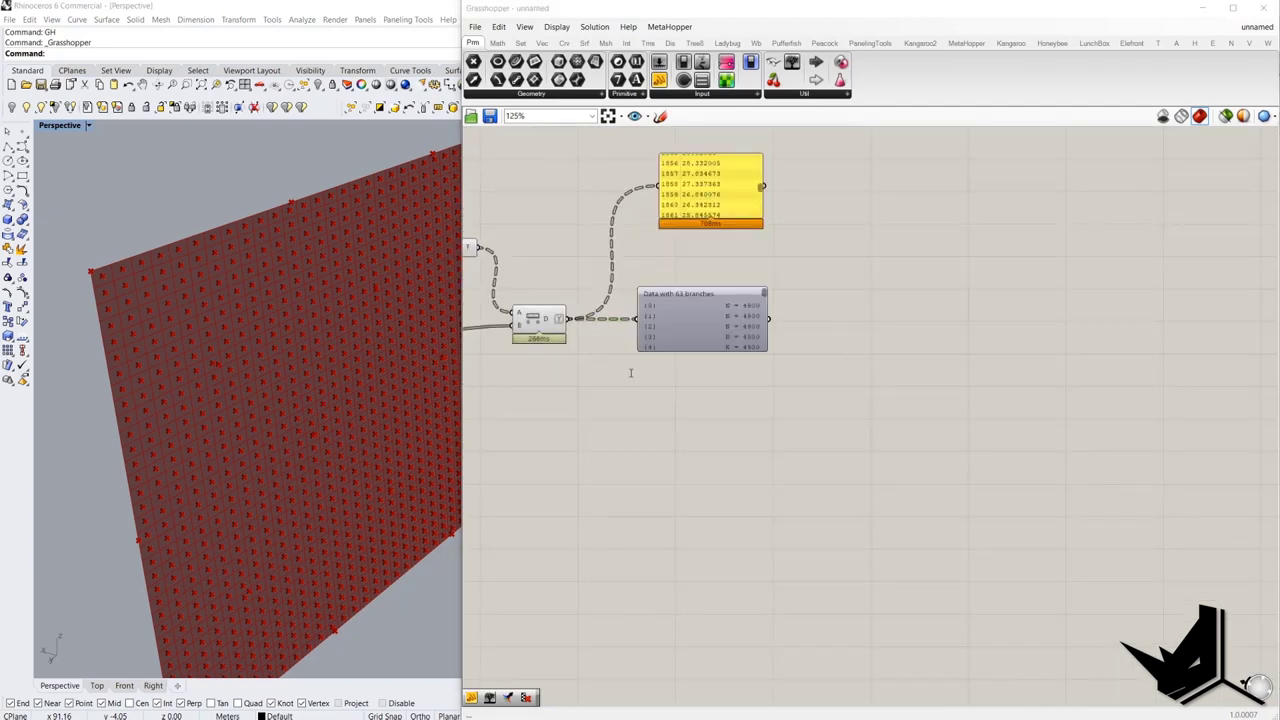
pyautogui.doubleClick(630, 372)
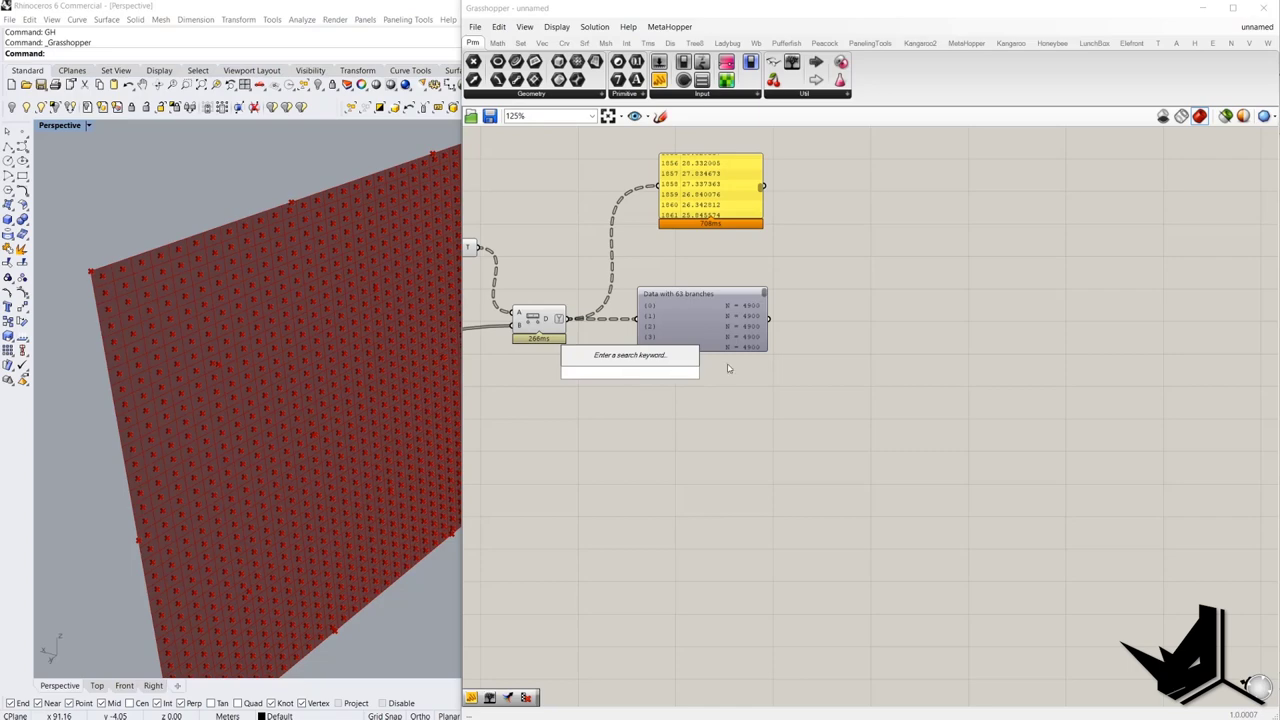
# - Examine the data structure of the Distance output and of the cell-centre branch that feeds it
pyautogui.scroll(-2, 729, 369)
pyautogui.moveTo(711, 378); pyautogui.dragTo(817, 347, button='right')
pyautogui.scroll(4, 797, 306)
pyautogui.click(797, 306)
pyautogui.scroll(-3, 738, 357)
pyautogui.moveTo(685, 391); pyautogui.dragTo(1104, 213, button='right')
pyautogui.scroll(3, 732, 338)
pyautogui.click(632, 336)
pyautogui.click(634, 261)
pyautogui.scroll(-2, 625, 315)
pyautogui.click(630, 318)
pyautogui.scroll(-3, 638, 305)
pyautogui.moveTo(1004, 196); pyautogui.dragTo(863, 350, button='right')
pyautogui.scroll(3, 868, 346)
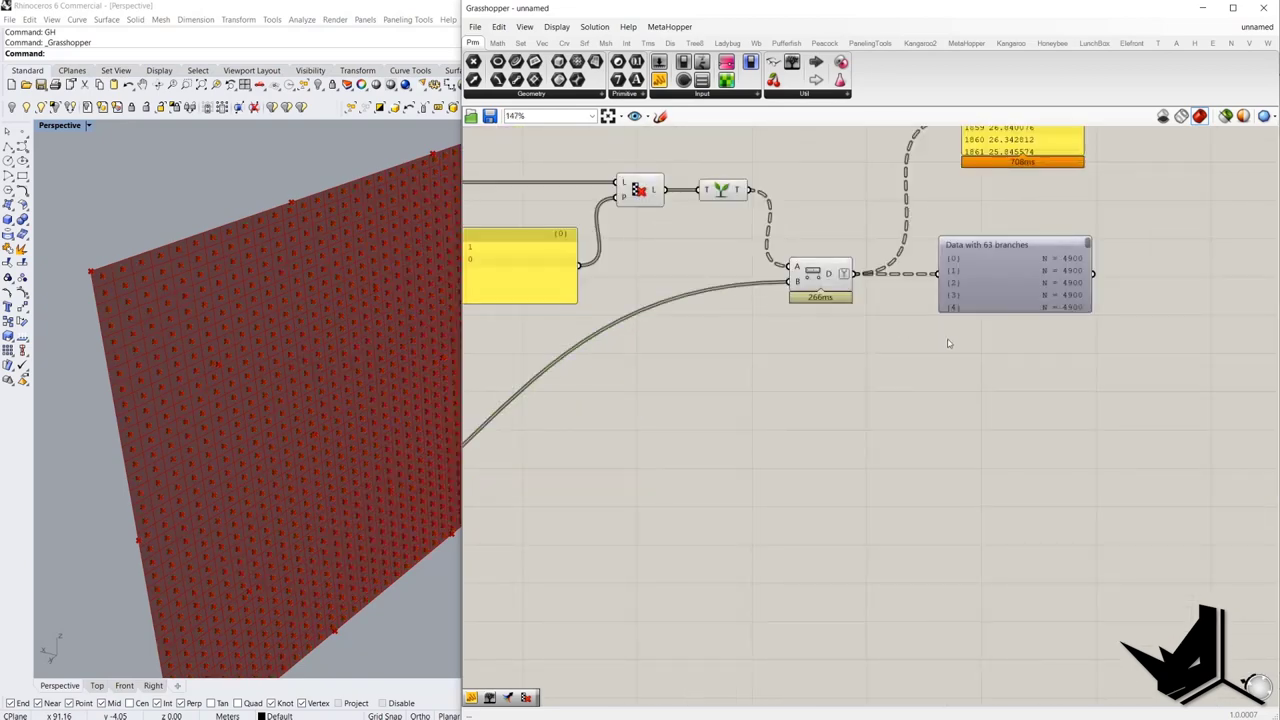
# - Add a Flip Matrix component below the Distance viewer and wire the Distance output into it
pyautogui.doubleClick(947, 338)
pyautogui.write('f')
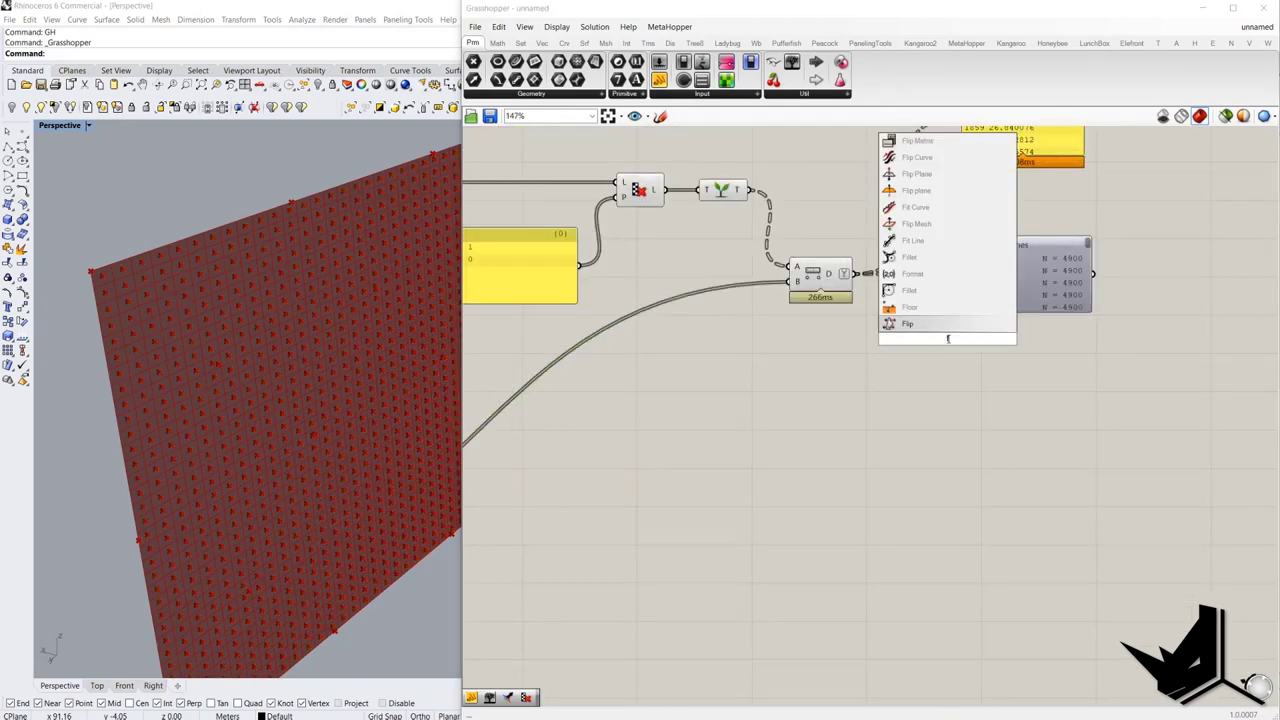
pyautogui.press('BackSpace')
pyautogui.write('fli')
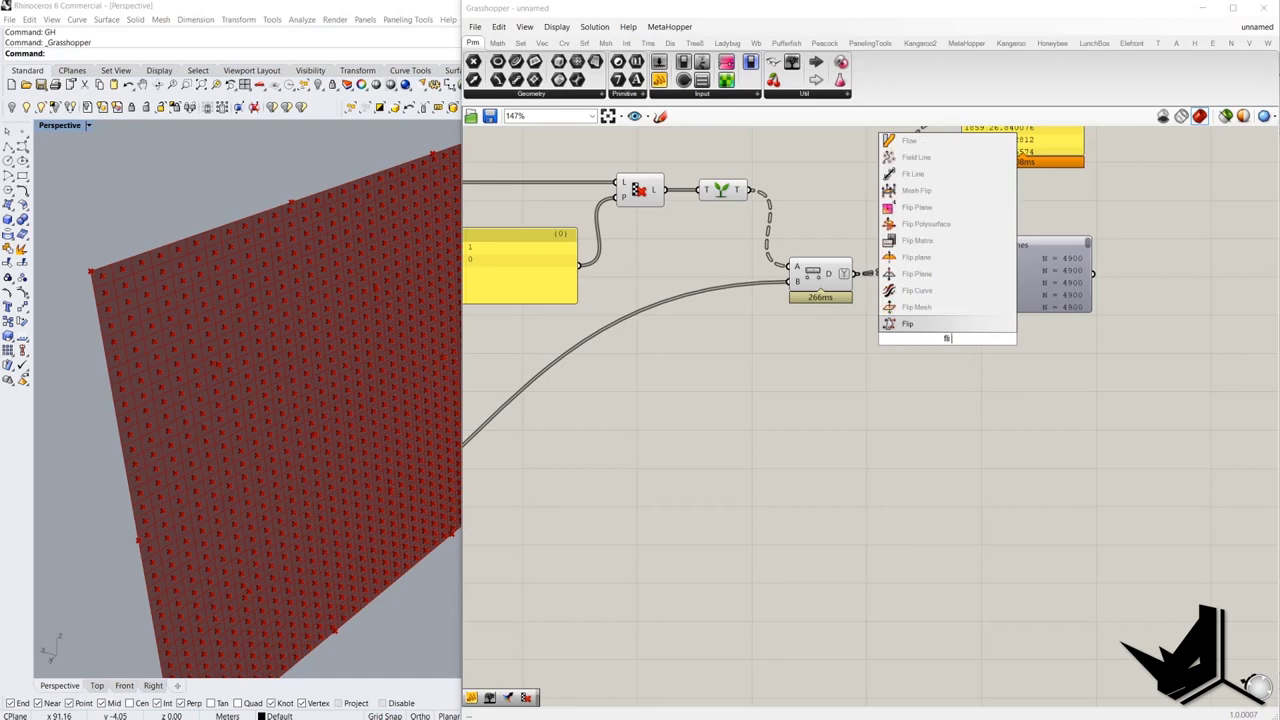
pyautogui.write('p ma')
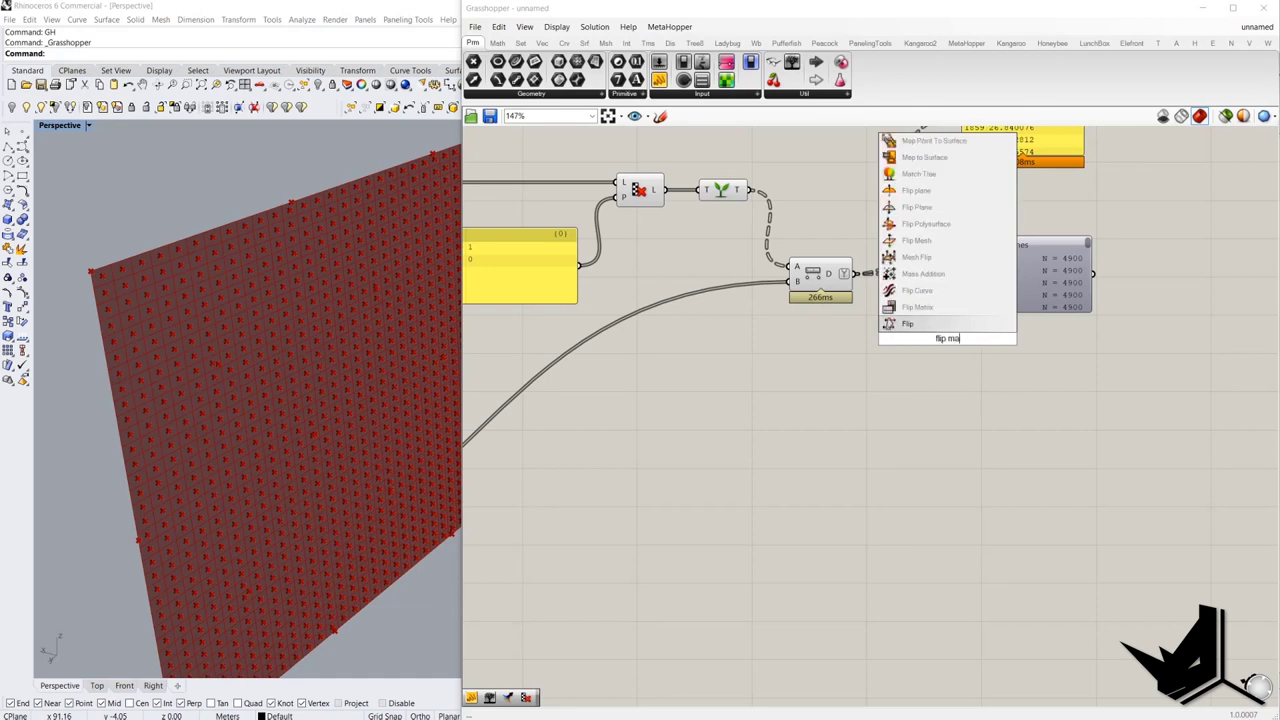
pyautogui.click(928, 308)
pyautogui.moveTo(855, 276); pyautogui.dragTo(949, 357)
# - Place a Param Viewer beside Flip Matrix and connect it to the flipped output
pyautogui.moveTo(793, 63); pyautogui.dragTo(1139, 375)
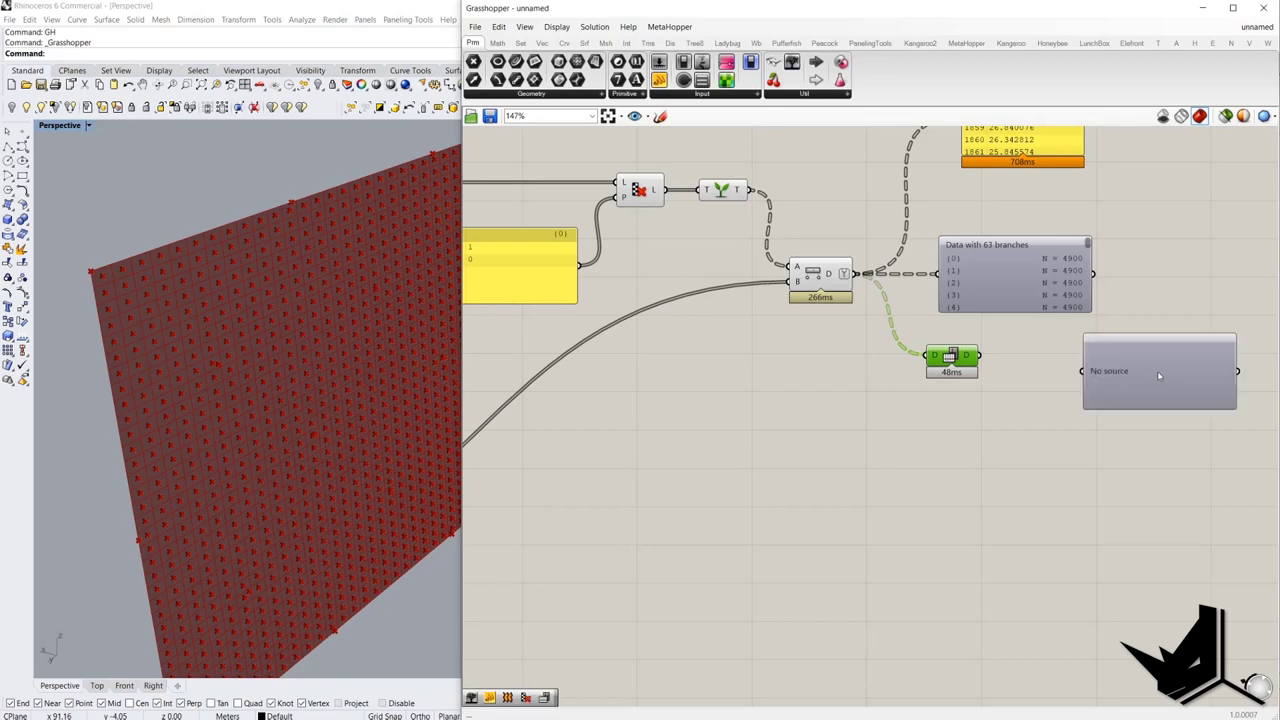
pyautogui.moveTo(982, 358); pyautogui.dragTo(1044, 353)
pyautogui.scroll(-1, 994, 370)
pyautogui.moveTo(1033, 363); pyautogui.dragTo(861, 424, button='right')
pyautogui.scroll(1, 861, 423)
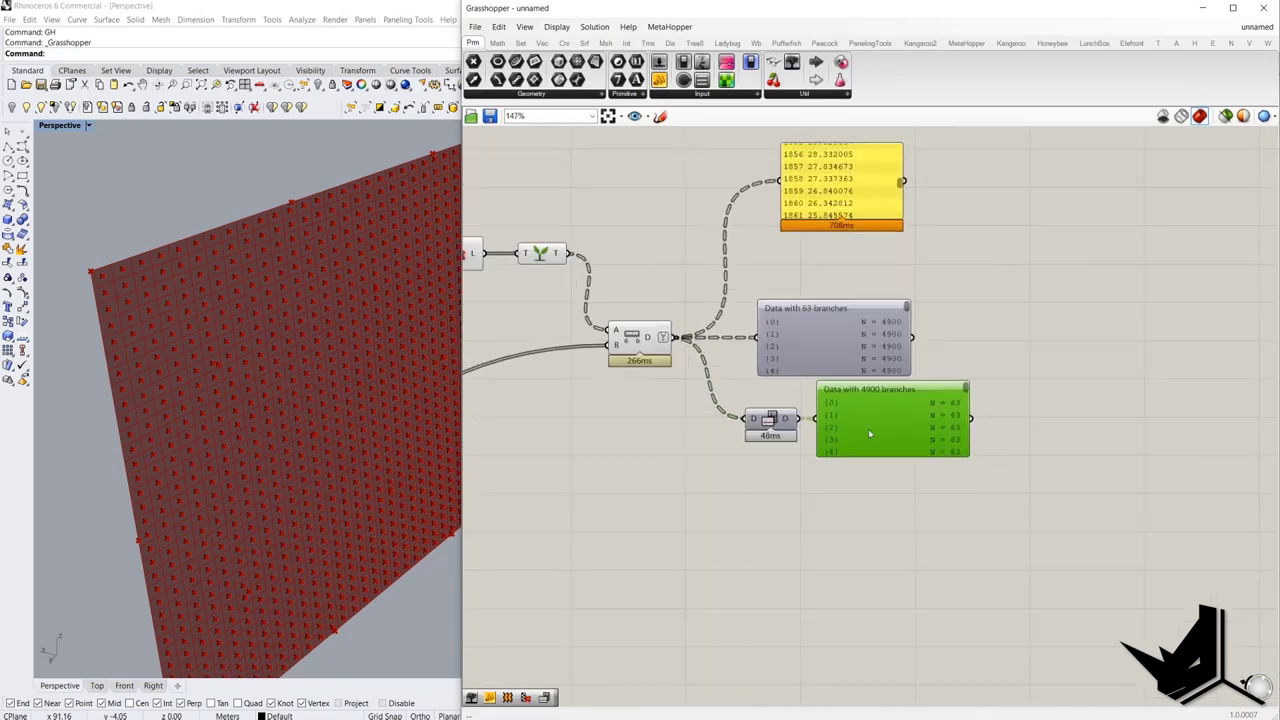
# - Feed the Flip Matrix output into the text panel and review the listed distances against the facade grid
pyautogui.moveTo(782, 190); pyautogui.dragTo(800, 420)
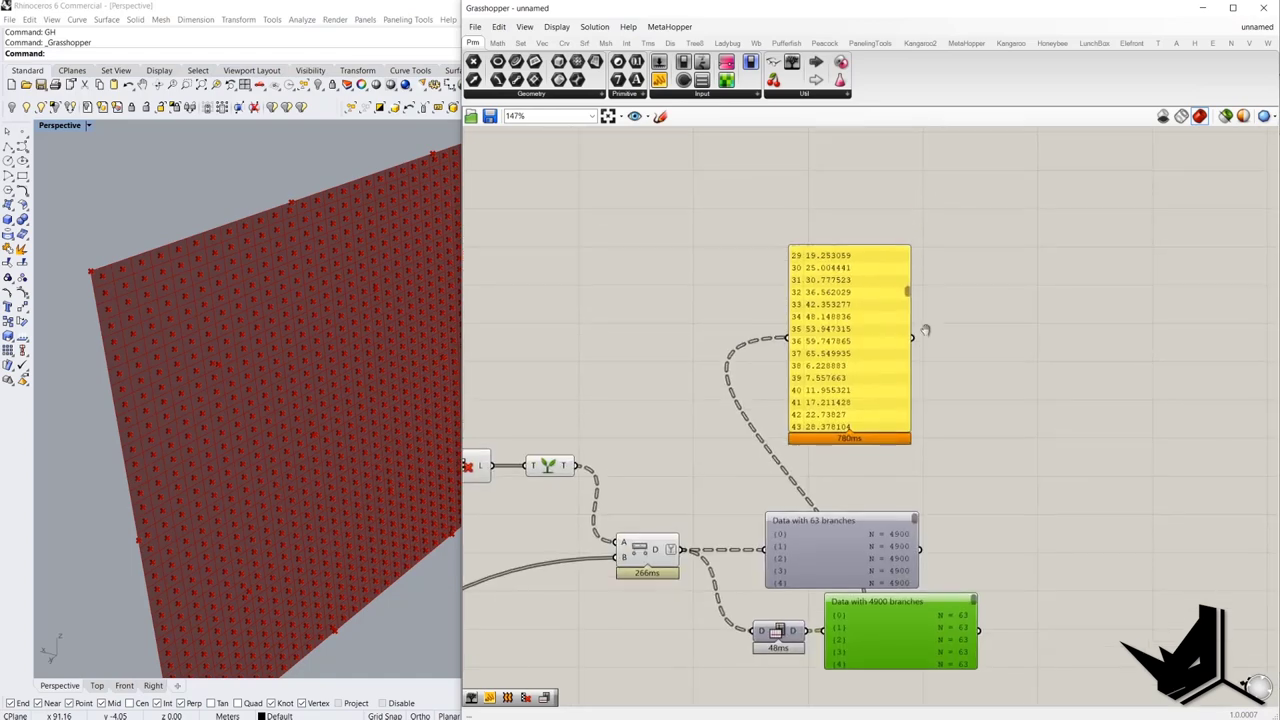
pyautogui.moveTo(240, 395); pyautogui.dragTo(229, 551, button='right')
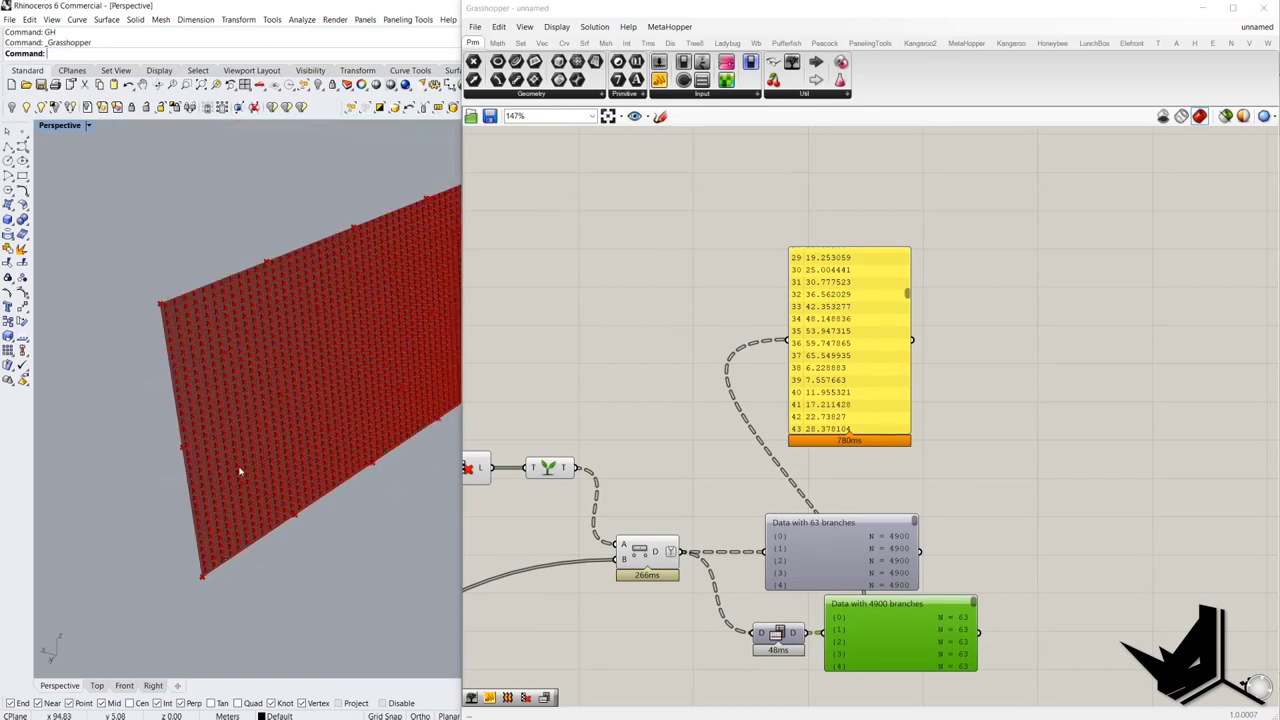
pyautogui.moveTo(266, 486); pyautogui.dragTo(322, 286, button='right')
pyautogui.keyDown('shift'); pyautogui.moveTo(322, 391); pyautogui.dragTo(246, 483, button='right'); pyautogui.keyUp('shift')
pyautogui.scroll(5, 297, 471)
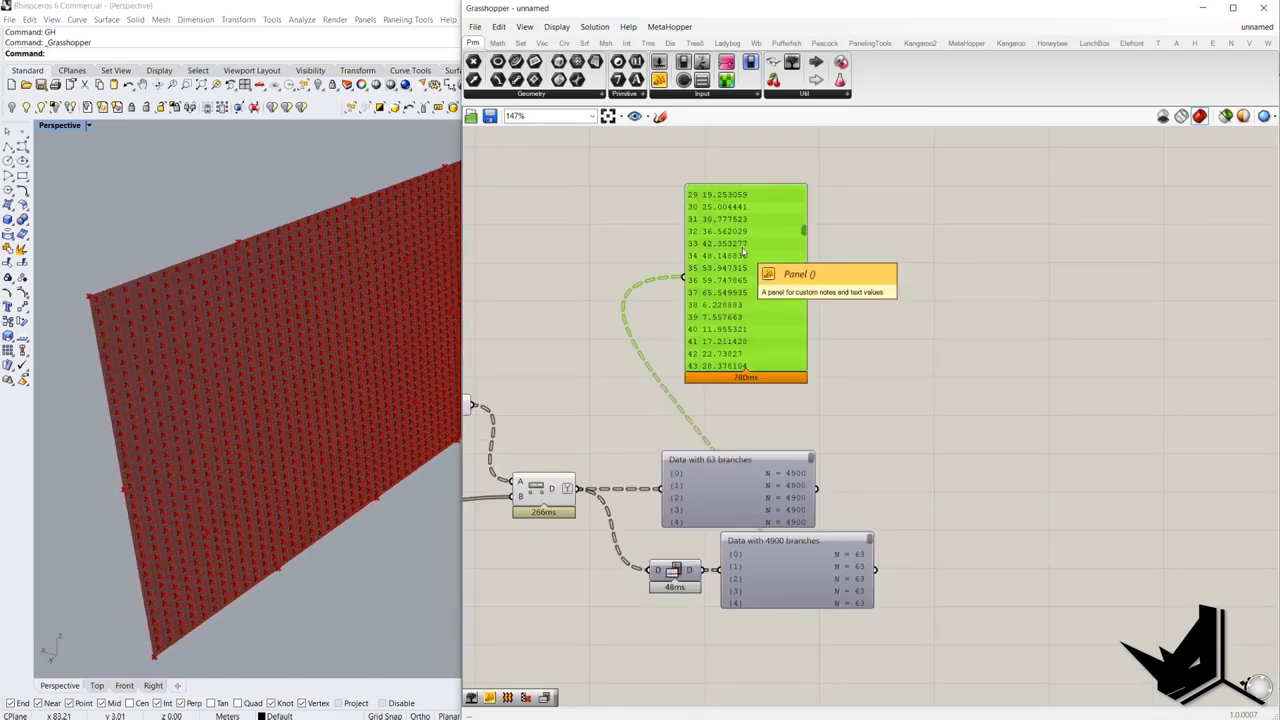
# - Delete the text panel of distances and move the Distance output's Param Viewer up, clear of the Flip Matrix viewer
pyautogui.press('Delete')
pyautogui.moveTo(748, 485); pyautogui.dragTo(780, 337)
pyautogui.moveTo(764, 483); pyautogui.dragTo(809, 318, button='right')
pyautogui.moveTo(876, 404); pyautogui.dragTo(884, 404)
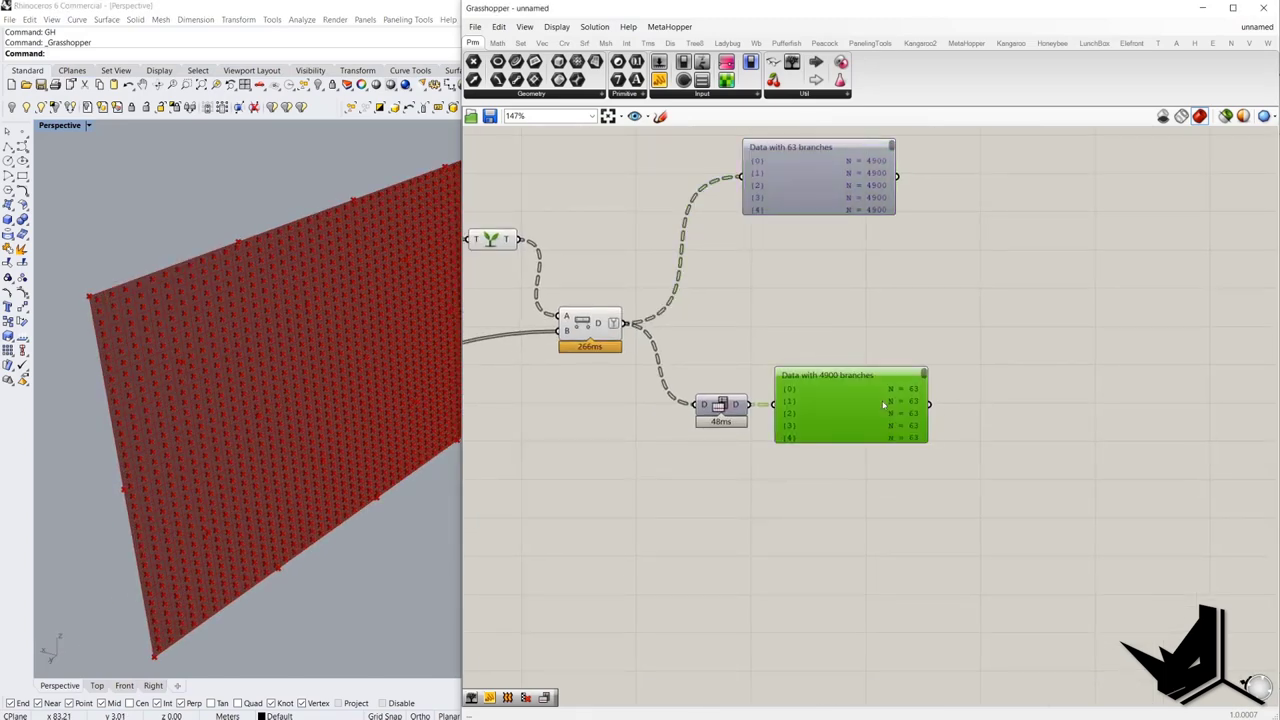
# - Add a Sort List component, move the Flip Matrix viewer above it, and wire the flipped distances into its K input
pyautogui.doubleClick(1021, 438)
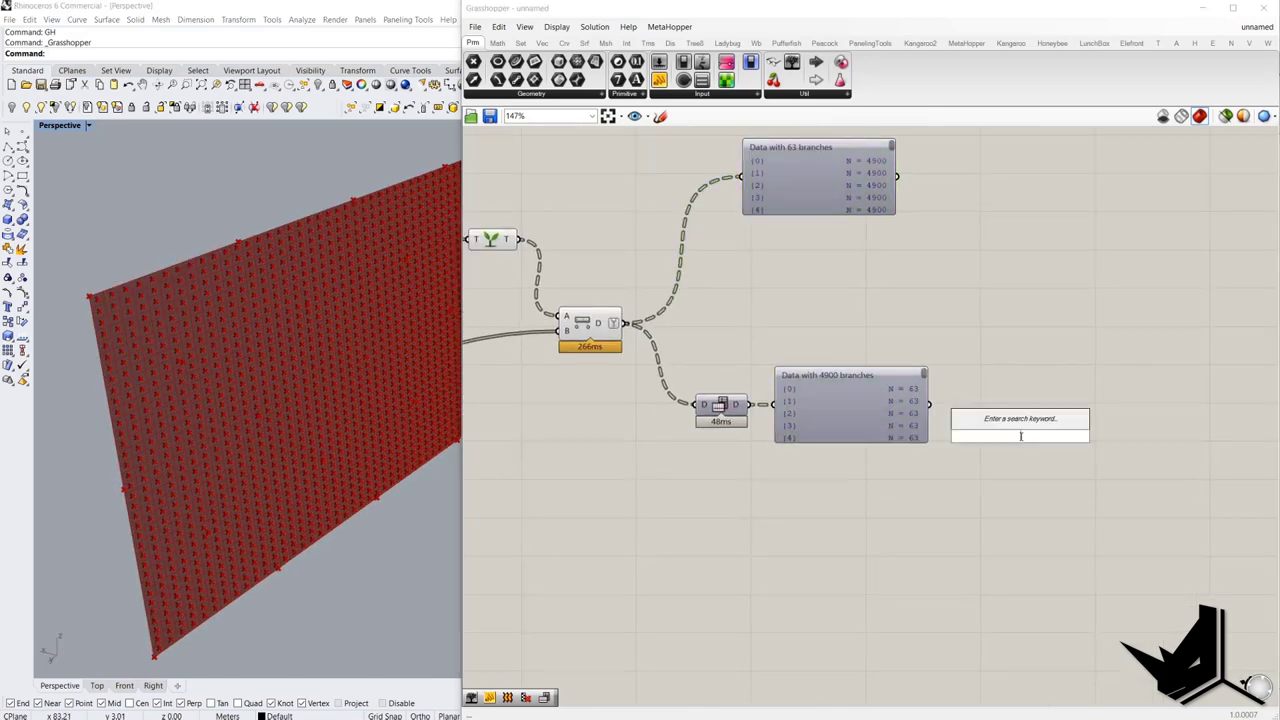
pyautogui.write('sort')
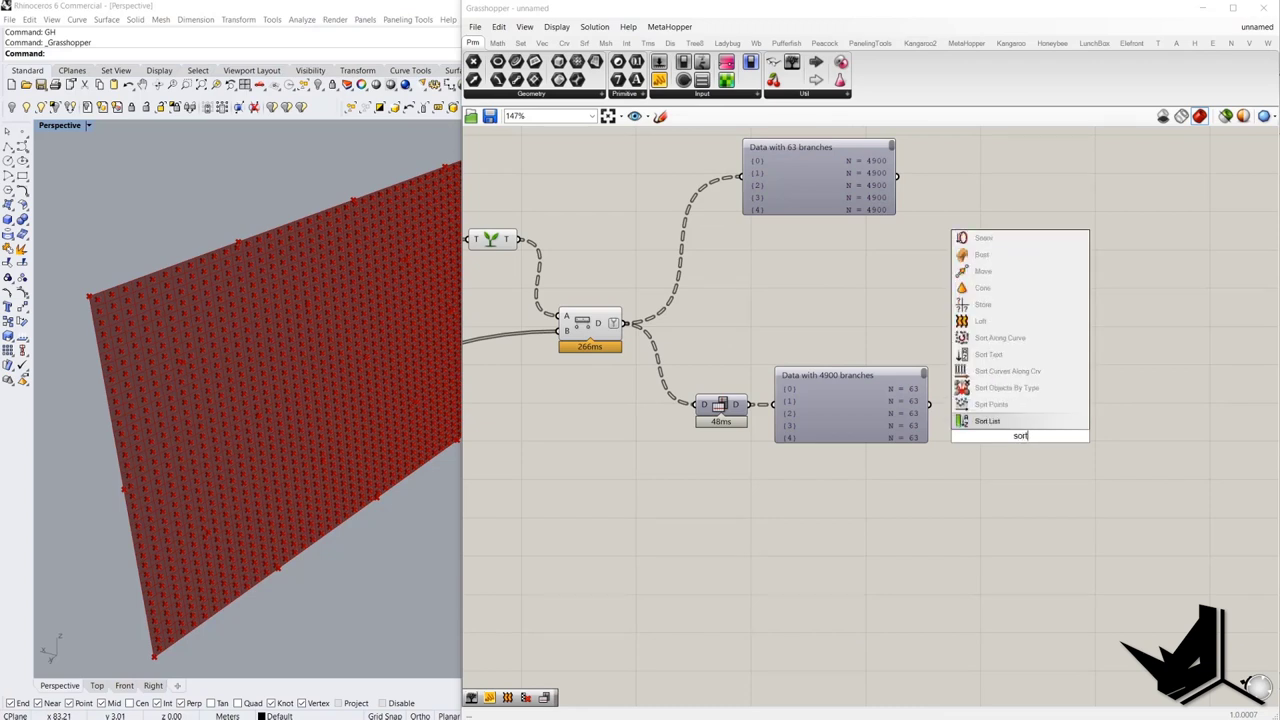
pyautogui.click(1045, 421)
pyautogui.moveTo(1014, 434); pyautogui.dragTo(812, 507)
pyautogui.moveTo(832, 402); pyautogui.dragTo(846, 342)
pyautogui.moveTo(812, 507); pyautogui.dragTo(758, 414)
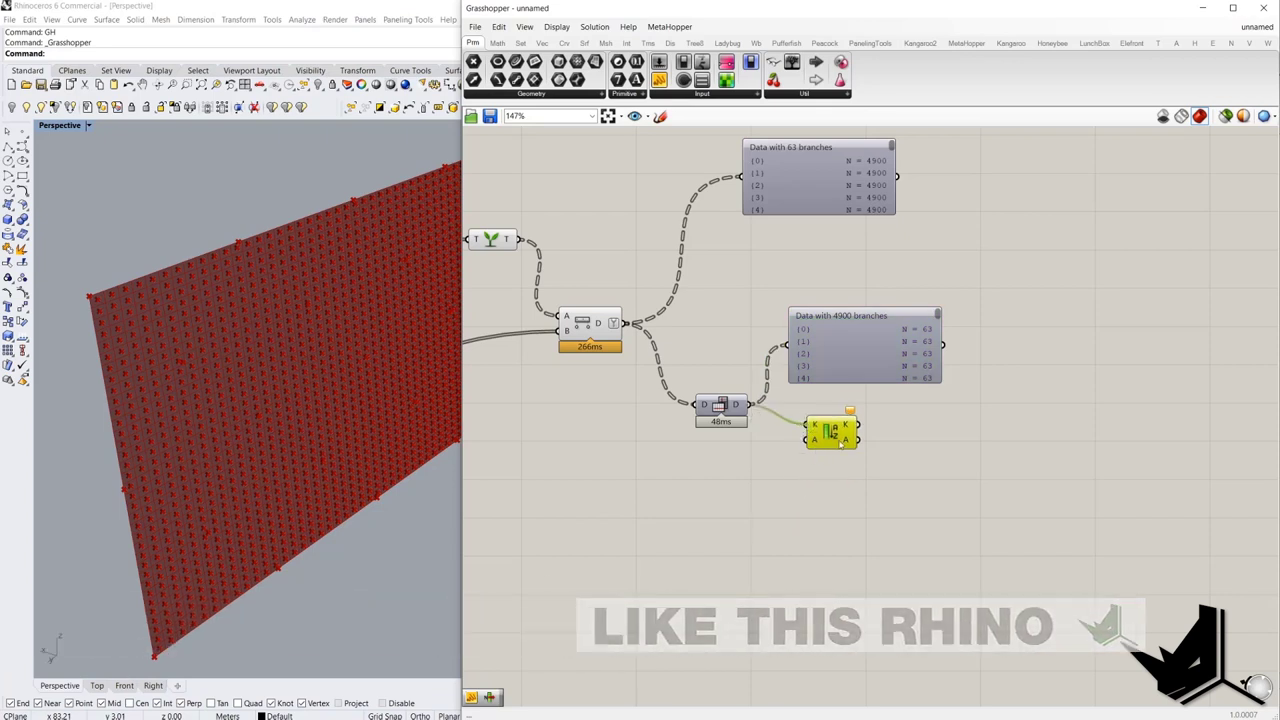
pyautogui.moveTo(838, 432); pyautogui.dragTo(850, 413)
# - Add a List Item component after Sort List to take each cell's closest distance from the sorted keys
pyautogui.doubleClick(948, 421)
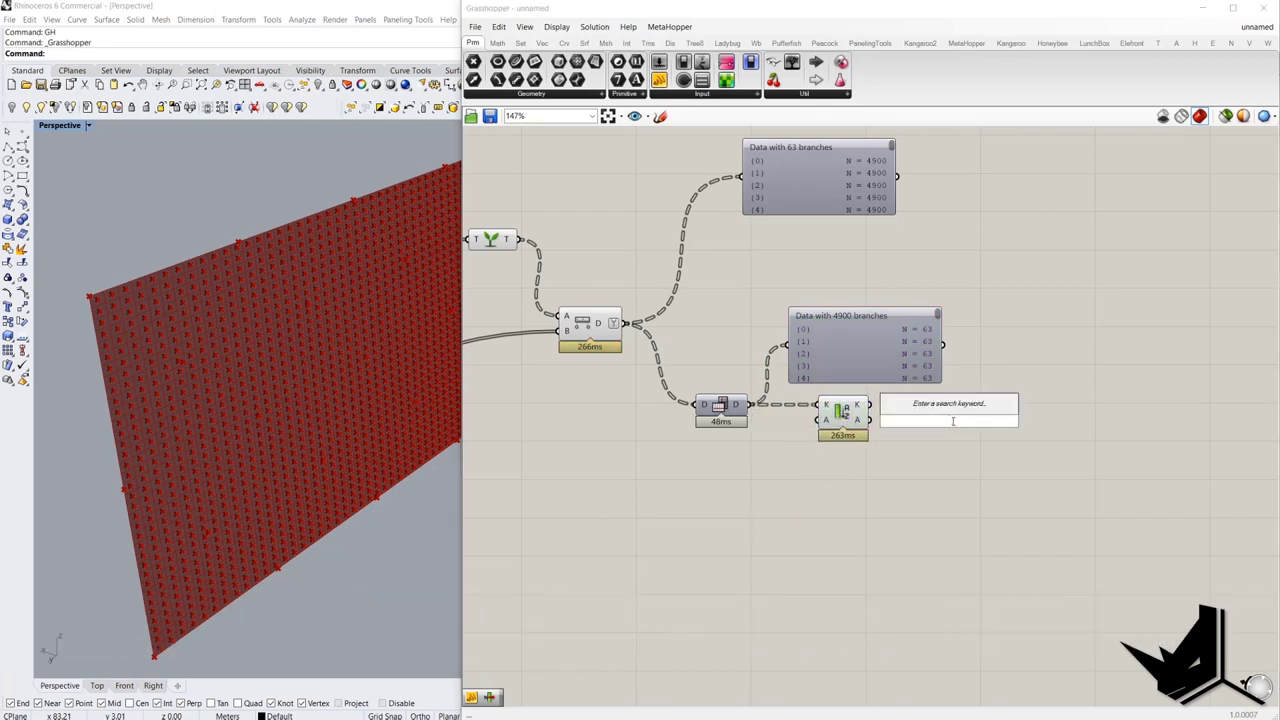
pyautogui.write('item')
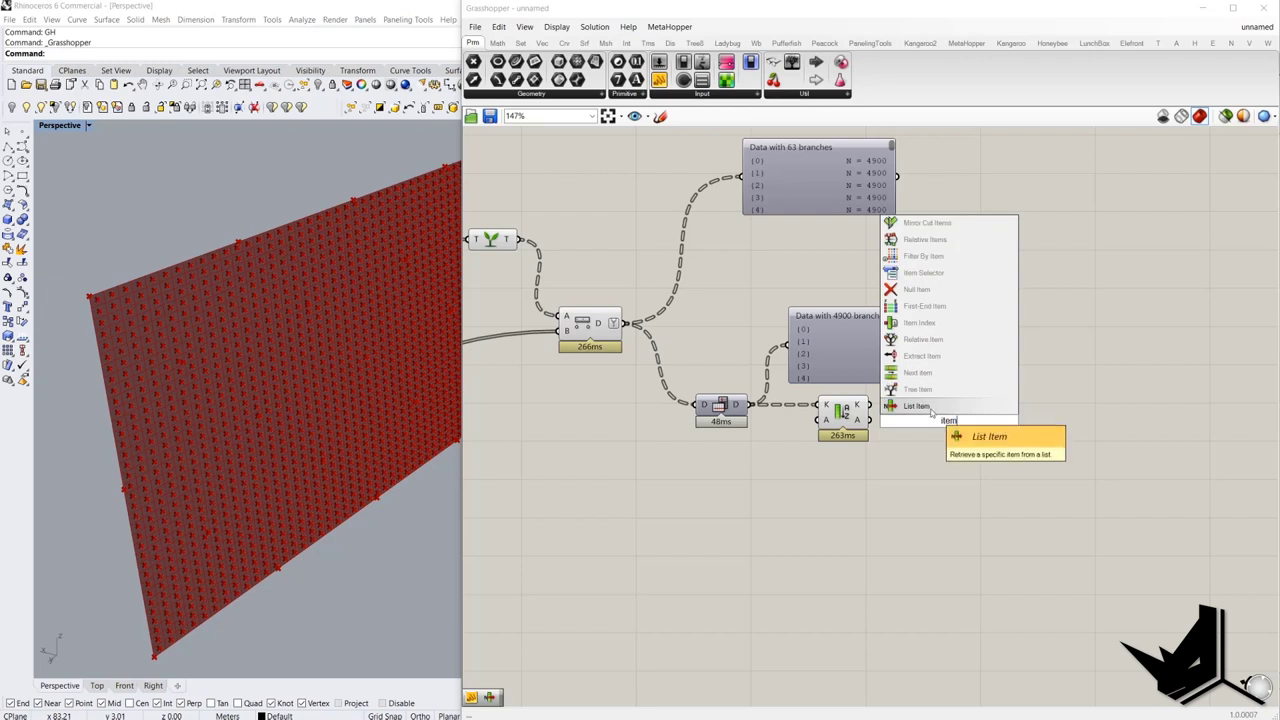
pyautogui.click(935, 407)
pyautogui.moveTo(950, 420); pyautogui.dragTo(949, 420)
# - Add a text panel beside List Item and wire the retrieved distances into it
pyautogui.moveTo(660, 80); pyautogui.dragTo(1034, 371)
pyautogui.moveTo(968, 419); pyautogui.dragTo(1033, 405)
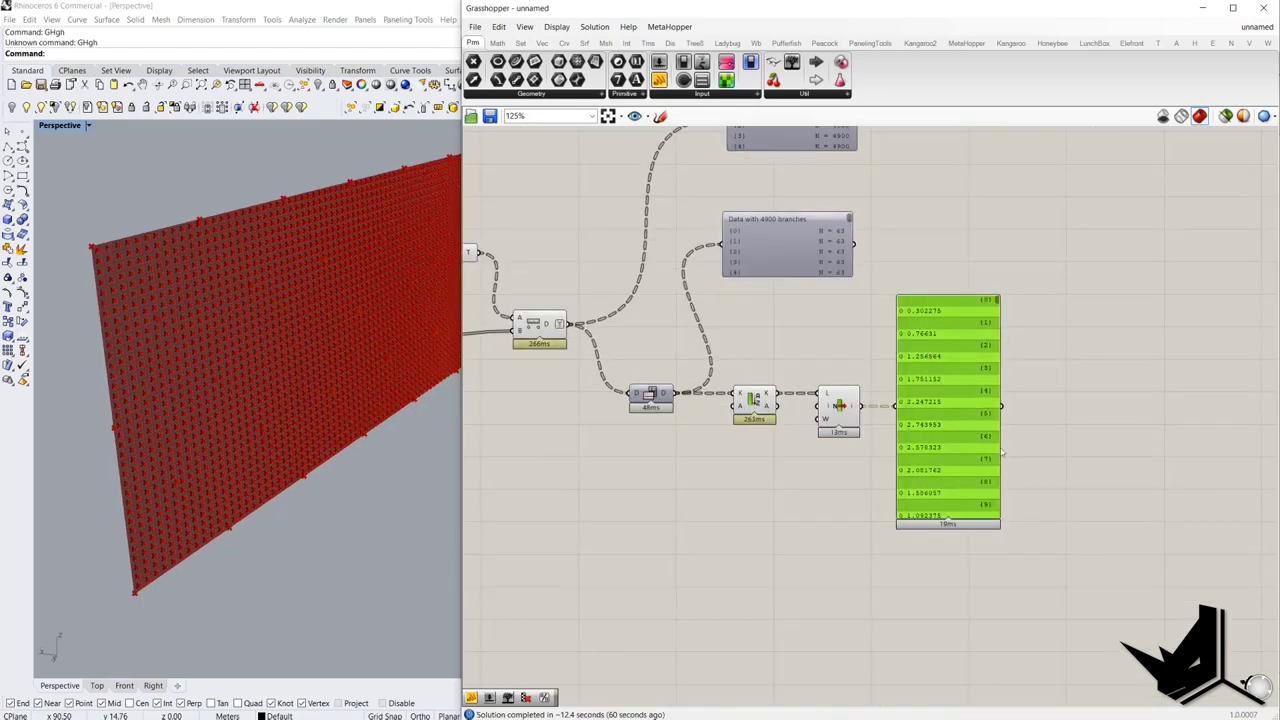
pyautogui.moveTo(1001, 452); pyautogui.dragTo(991, 379, button='right')
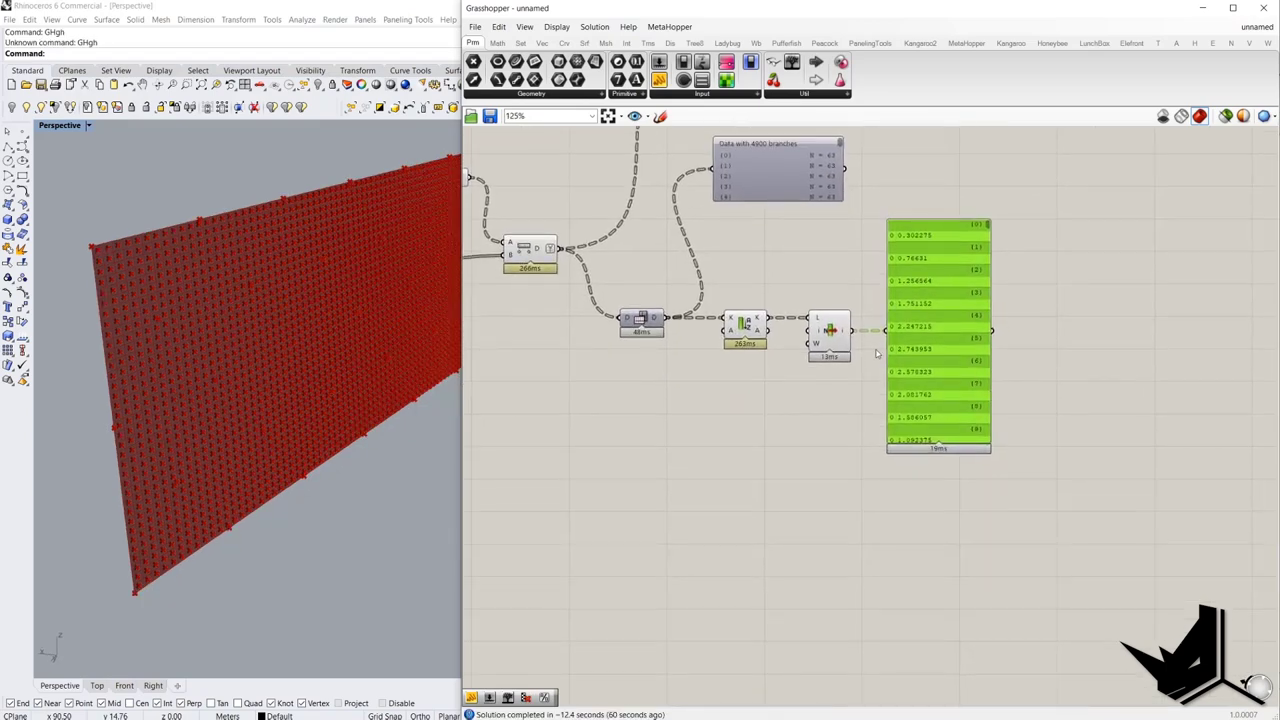
# - Flatten the List Item output so all closest distances feed the text panel as one list
pyautogui.moveTo(877, 352); pyautogui.dragTo(985, 357, button='right')
pyautogui.scroll(-1, 994, 346)
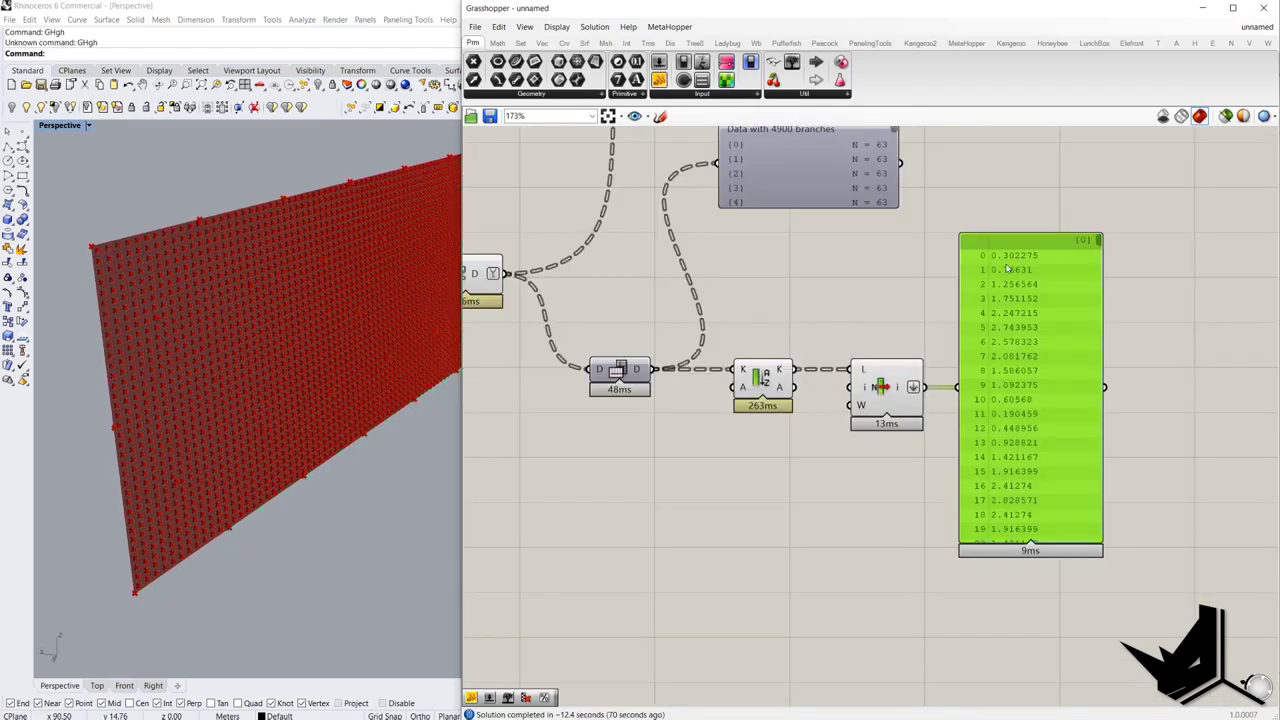
pyautogui.scroll(-2, 1009, 270)
pyautogui.scroll(-1, 1057, 390)
pyautogui.scroll(2, 1150, 355)
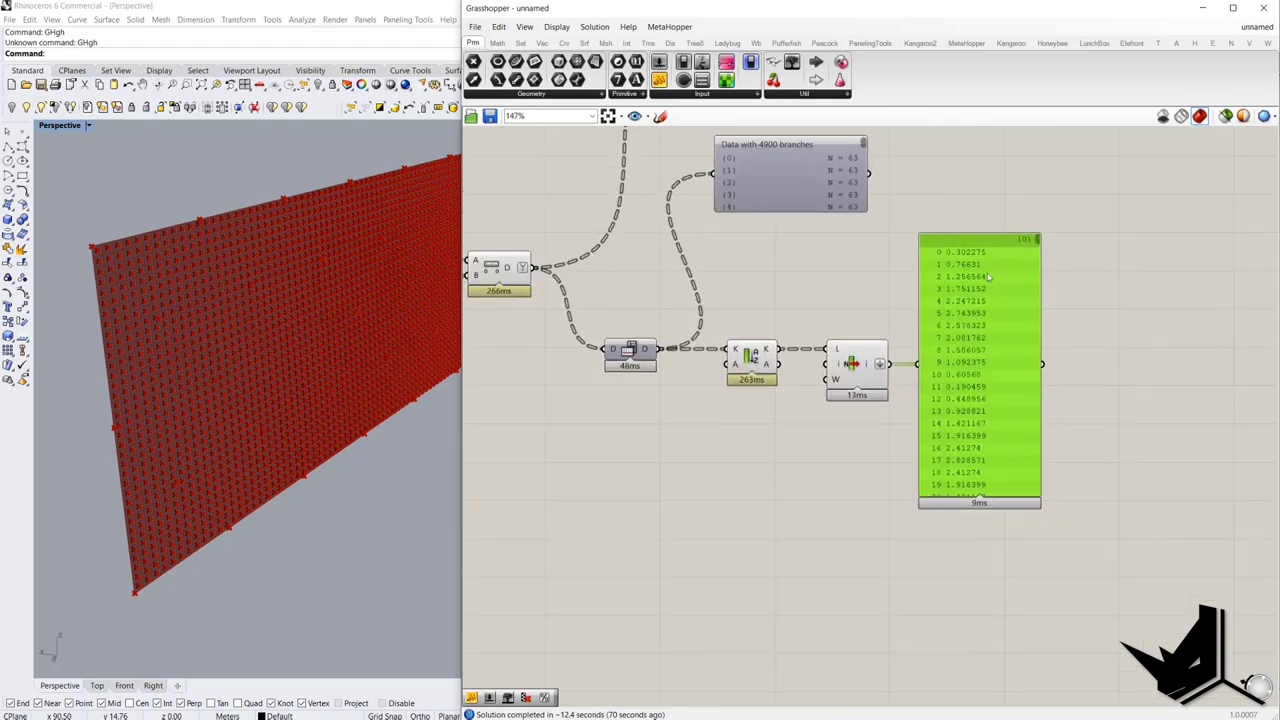
pyautogui.scroll(-1, 988, 315)
# - Add a second text panel fed by the Distance output and an Equality component with the closest distances in A and all distances in B
pyautogui.moveTo(683, 440); pyautogui.dragTo(683, 440)
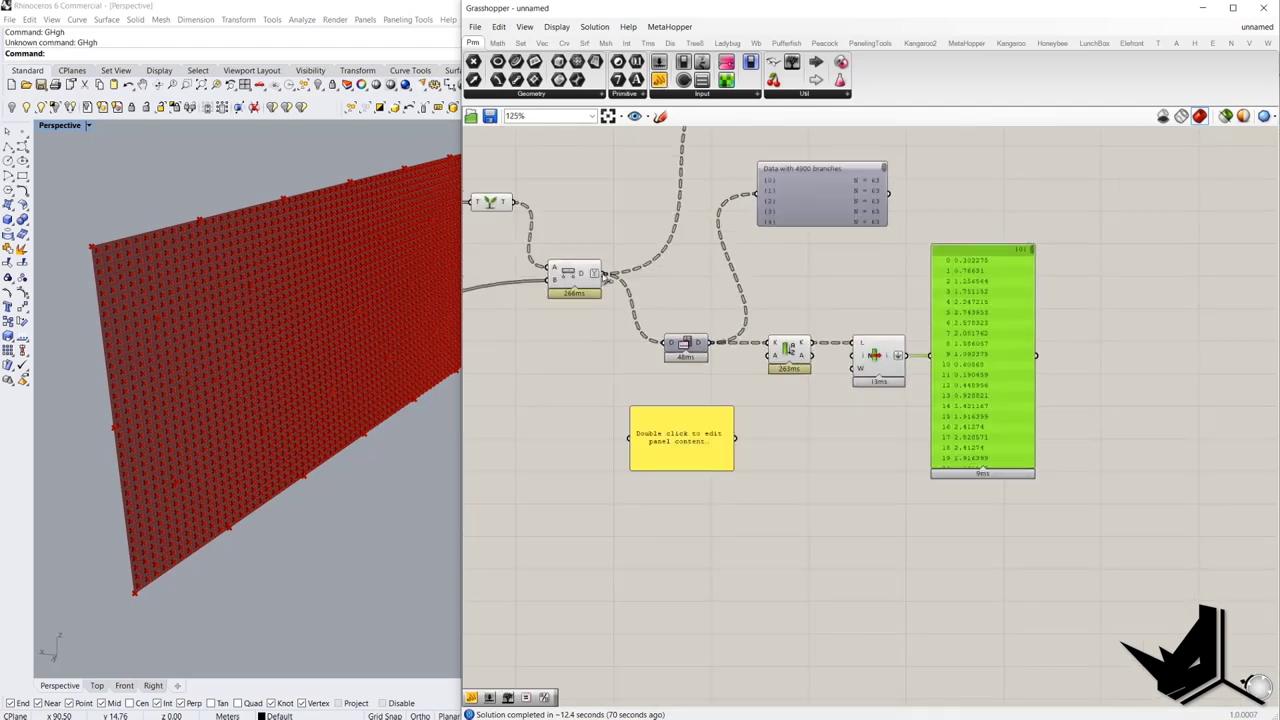
pyautogui.moveTo(600, 272)
pyautogui.mouseDown()
pyautogui.moveTo(630, 437)
pyautogui.moveTo(887, 561)
pyautogui.moveTo(1004, 574)
pyautogui.moveTo(984, 549)
pyautogui.mouseUp()
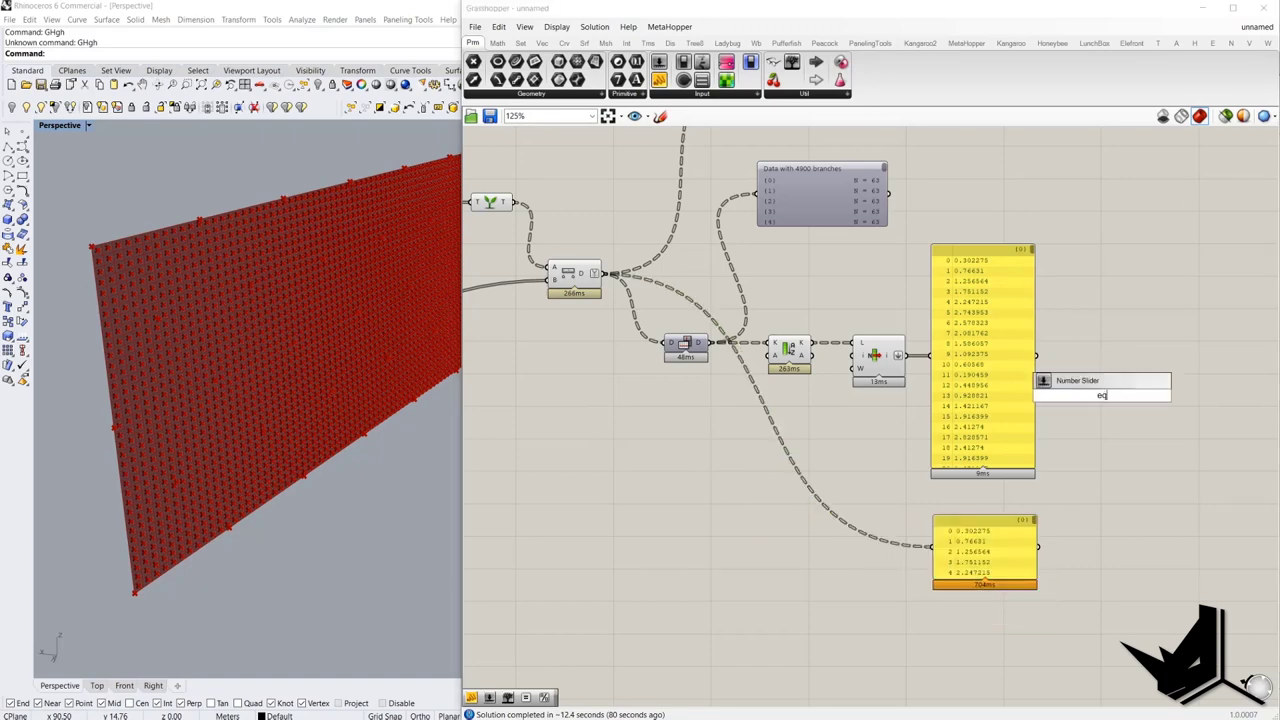
pyautogui.doubleClick(1102, 396)
pyautogui.write('eq')
pyautogui.click(1071, 315)
pyautogui.moveTo(1081, 389); pyautogui.dragTo(1038, 546)
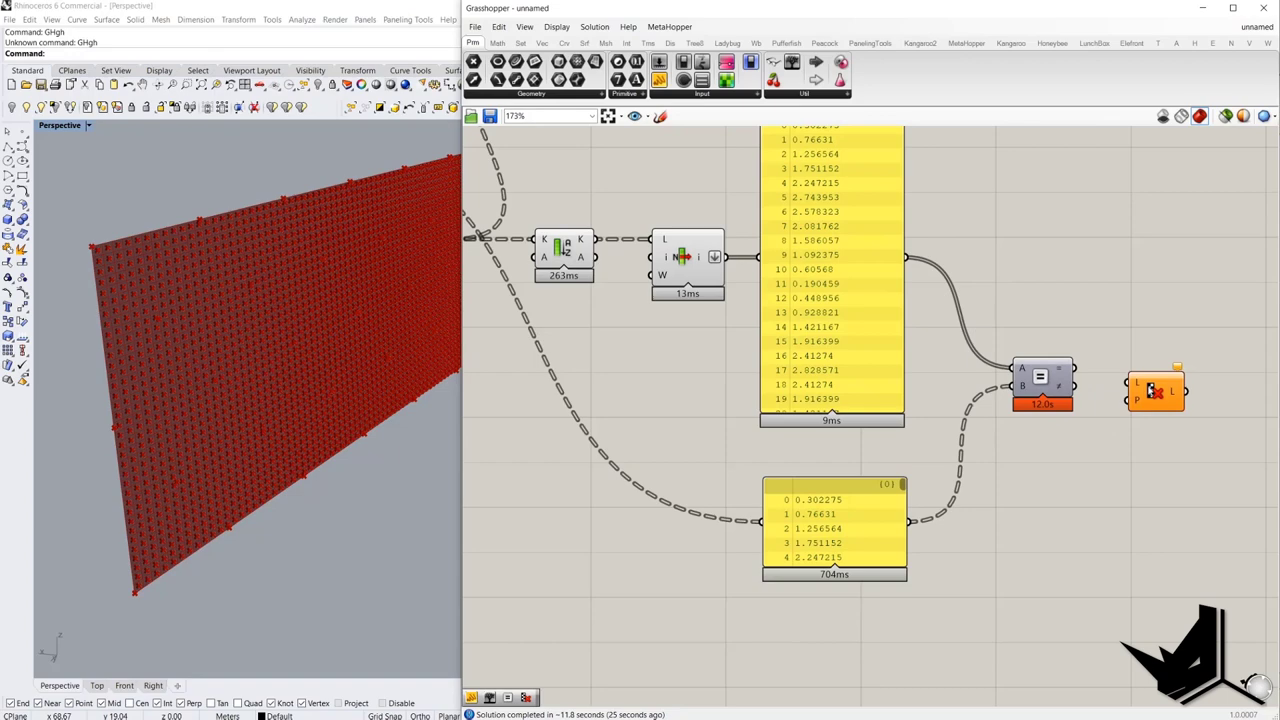
# - Add a Cull Pattern component after Equality and wire the flat list of 4900 cell points into its L input
pyautogui.scroll(-4, 1201, 386)
pyautogui.scroll(-5, 1201, 386)
pyautogui.moveTo(1201, 386); pyautogui.dragTo(820, 354)
pyautogui.scroll(4, 826, 445)
pyautogui.scroll(4, 820, 357)
pyautogui.click(789, 355)
pyautogui.scroll(-7, 789, 364)
pyautogui.scroll(5, 903, 363)
pyautogui.scroll(2, 823, 327)
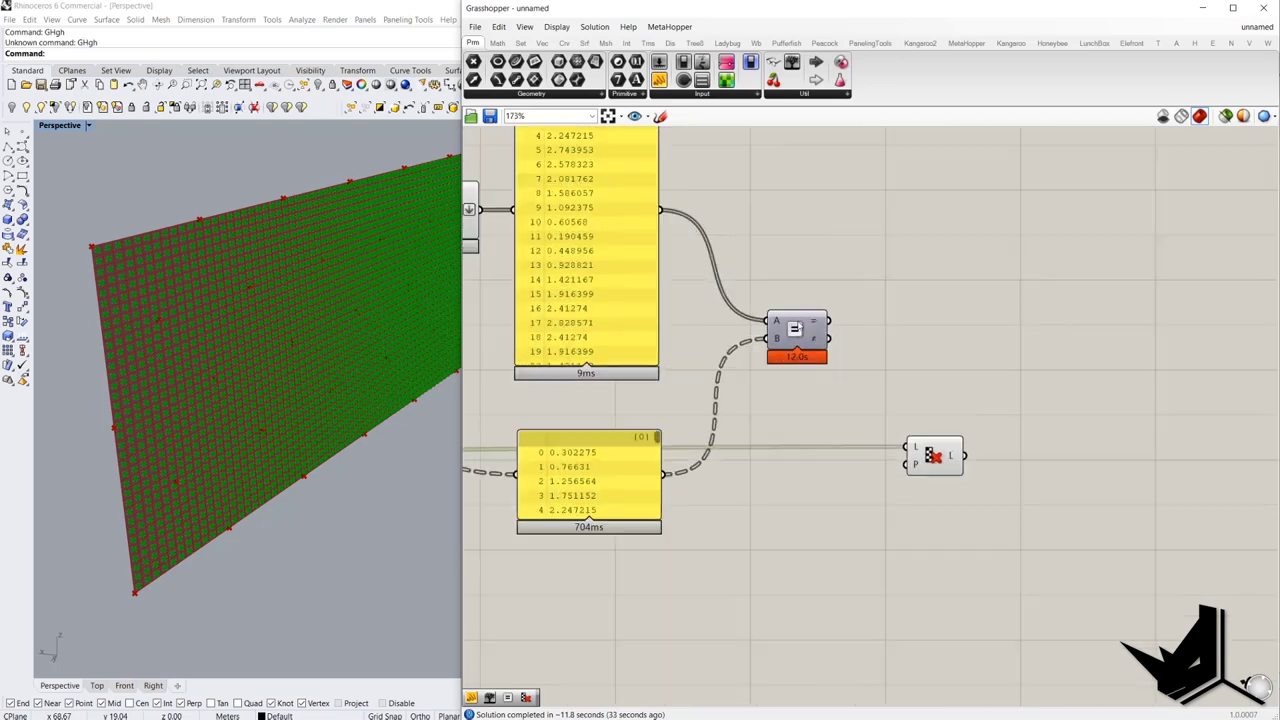
# - Wire Equality's = output into Cull Pattern's P input and attach a Param Viewer to the culled list
pyautogui.moveTo(826, 341); pyautogui.dragTo(946, 309)
pyautogui.moveTo(791, 63); pyautogui.dragTo(1076, 258)
pyautogui.moveTo(971, 307); pyautogui.dragTo(1045, 314)
pyautogui.moveTo(966, 284); pyautogui.dragTo(956, 286, button='right')
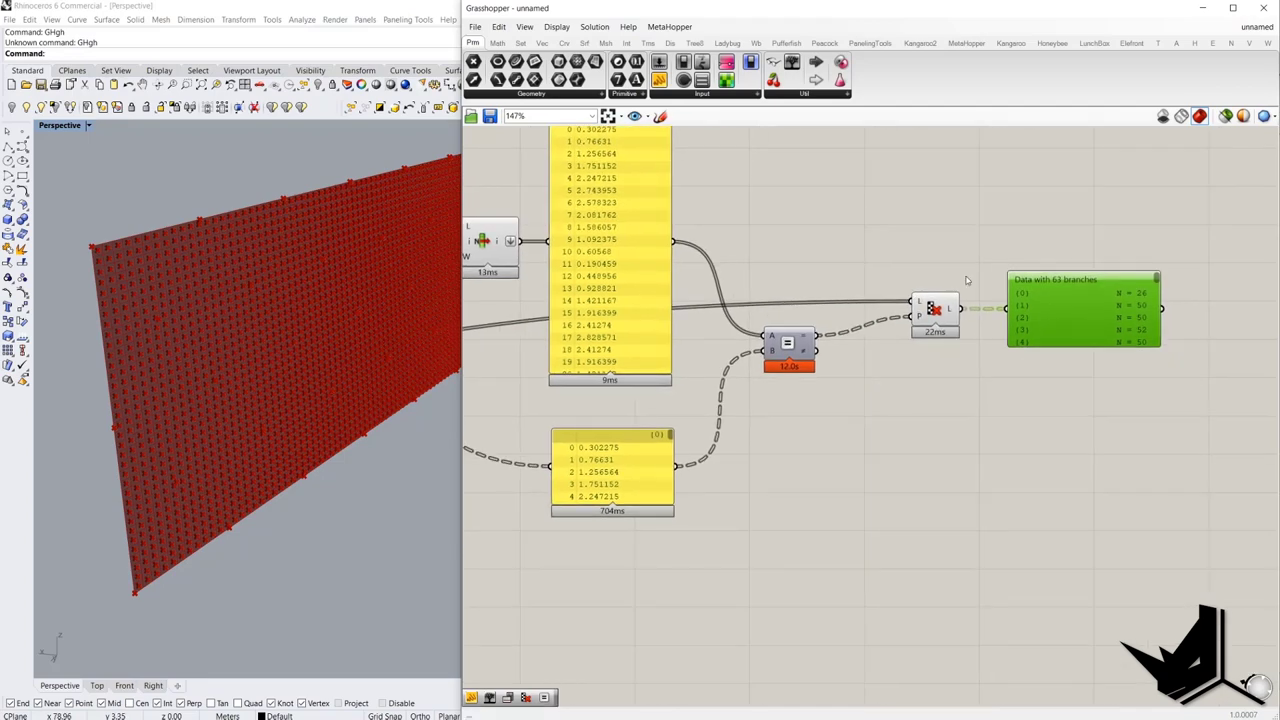
# - Enlarge the Param Viewer of the culled list to show more branches and compare them with the attractor points on the facade
pyautogui.scroll(2, 1100, 305)
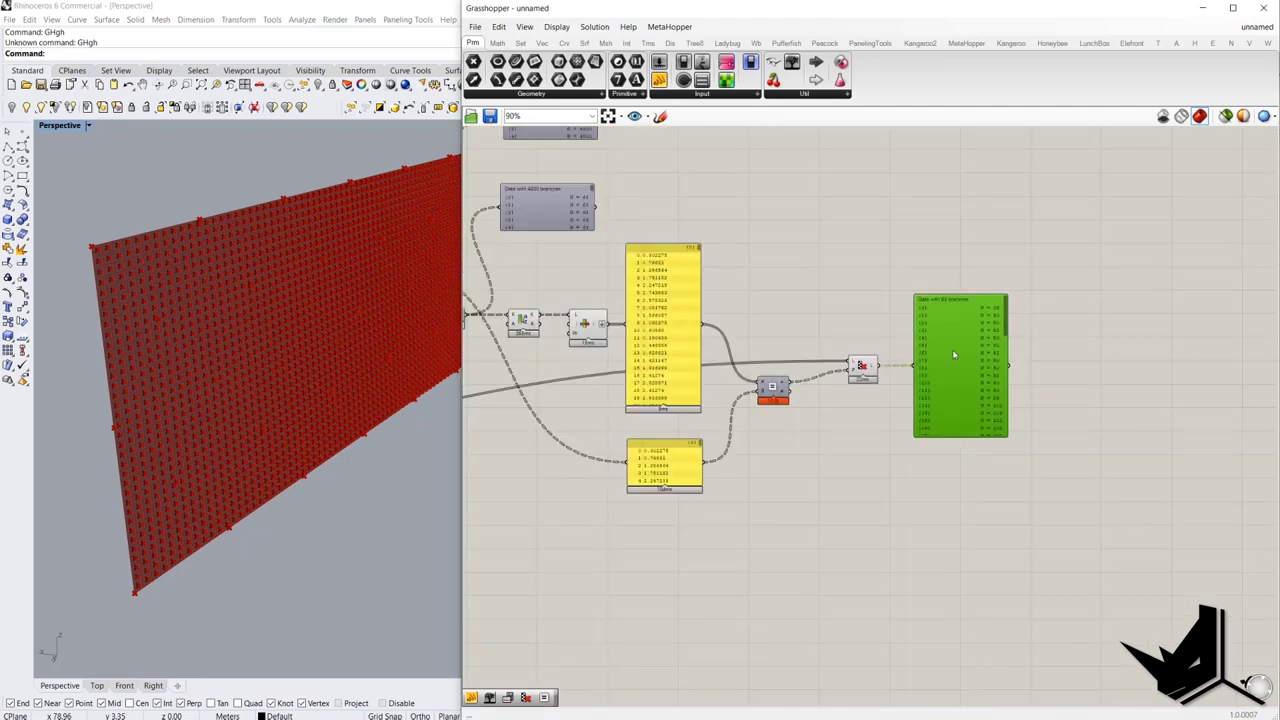
pyautogui.scroll(4, 990, 330)
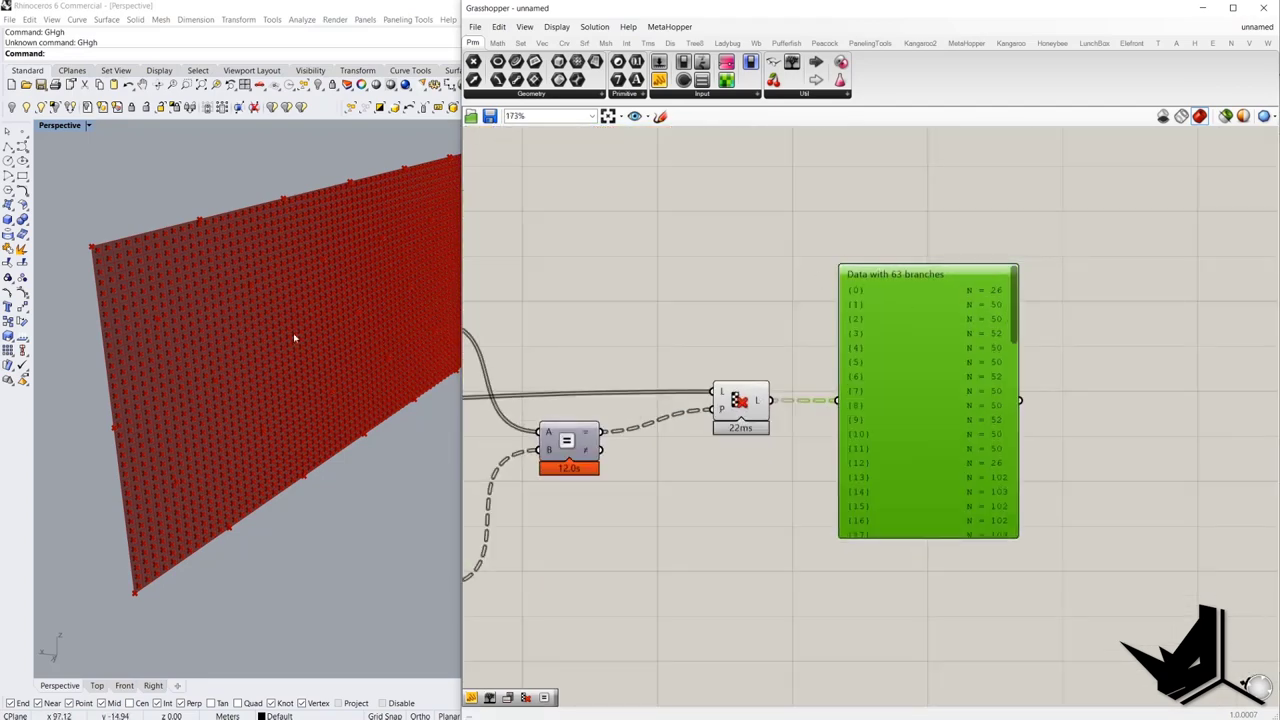
pyautogui.moveTo(1012, 276)
pyautogui.mouseDown()
pyautogui.moveTo(1029, 391)
pyautogui.moveTo(1030, 262)
pyautogui.mouseUp()
pyautogui.moveTo(273, 249); pyautogui.dragTo(201, 349, button='right')
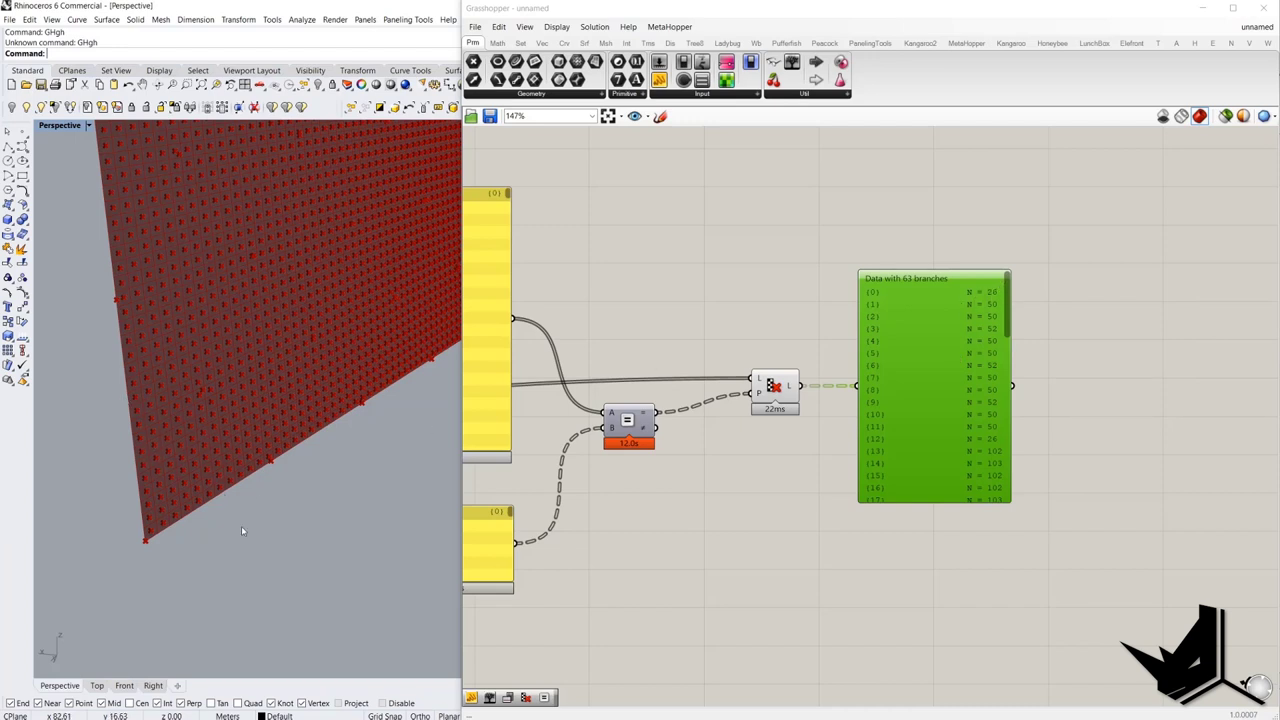
# - Add a Line component with the culled cell points in A and the grafted attractor points in B
pyautogui.doubleClick(806, 497)
pyautogui.write('l')
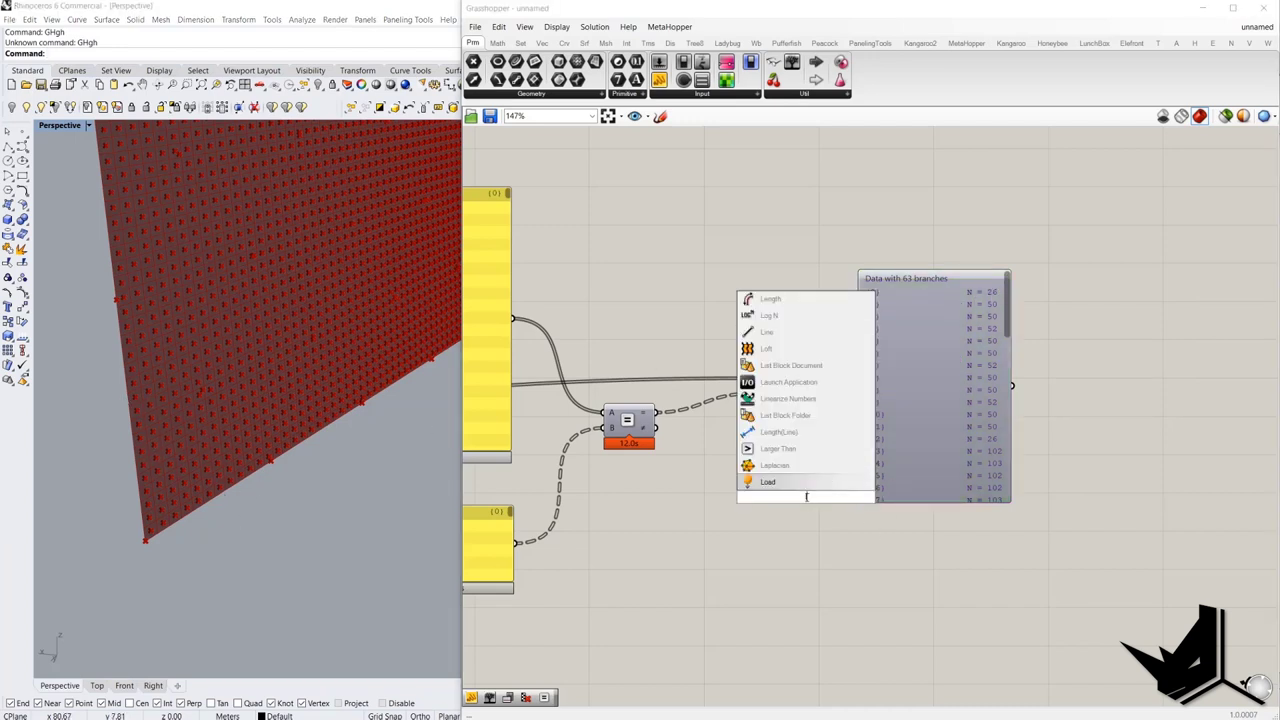
pyautogui.write('ine')
pyautogui.press('Return')
pyautogui.moveTo(806, 497); pyautogui.dragTo(780, 549)
pyautogui.moveTo(804, 386); pyautogui.dragTo(757, 544)
pyautogui.scroll(-4, 869, 362)
pyautogui.moveTo(834, 446); pyautogui.dragTo(837, 329)
pyautogui.scroll(-4, 963, 437)
pyautogui.scroll(7, 643, 386)
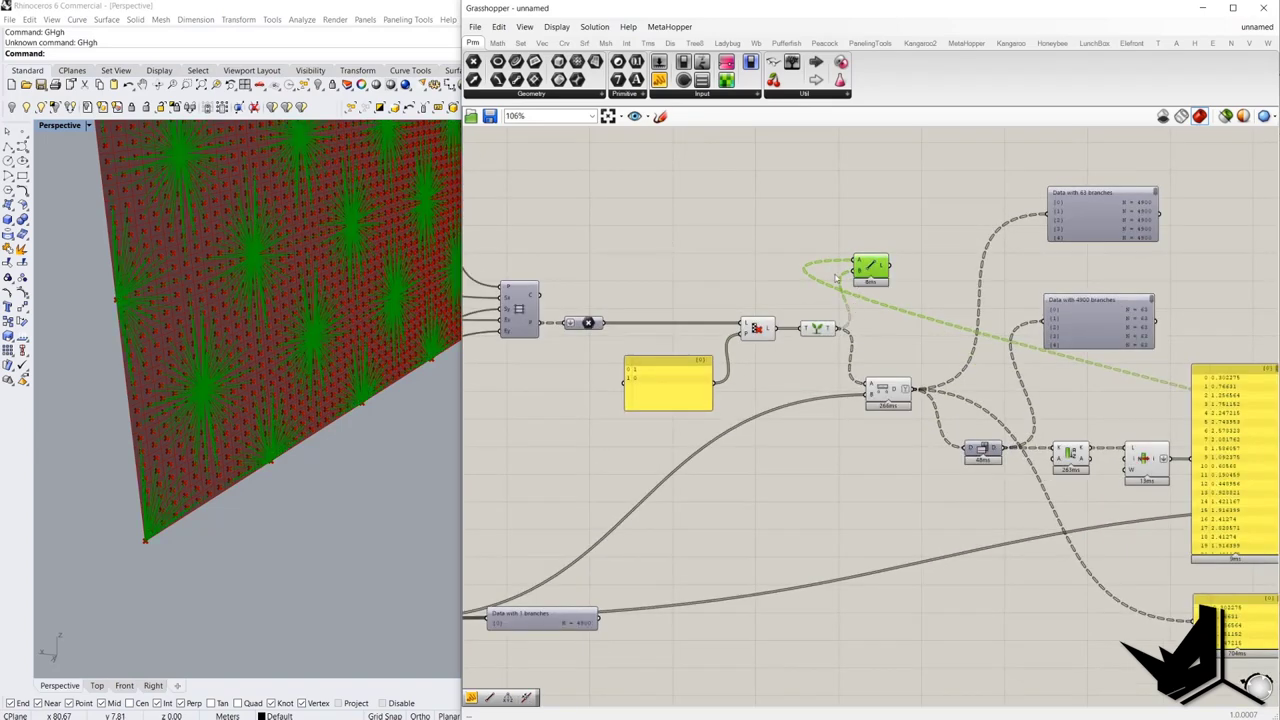
# - Examine the lines linking each attractor point to its closest cells across the facade
pyautogui.keyDown('shift'); pyautogui.moveTo(328, 276); pyautogui.dragTo(163, 454, button='right'); pyautogui.keyUp('shift')
pyautogui.scroll(-8, 256, 445)
pyautogui.scroll(9, 256, 445)
pyautogui.moveTo(243, 409); pyautogui.dragTo(314, 420, button='right')
pyautogui.scroll(-5, 267, 352)
pyautogui.moveTo(268, 354); pyautogui.dragTo(262, 370, button='right')
pyautogui.moveTo(871, 268); pyautogui.dragTo(878, 280)
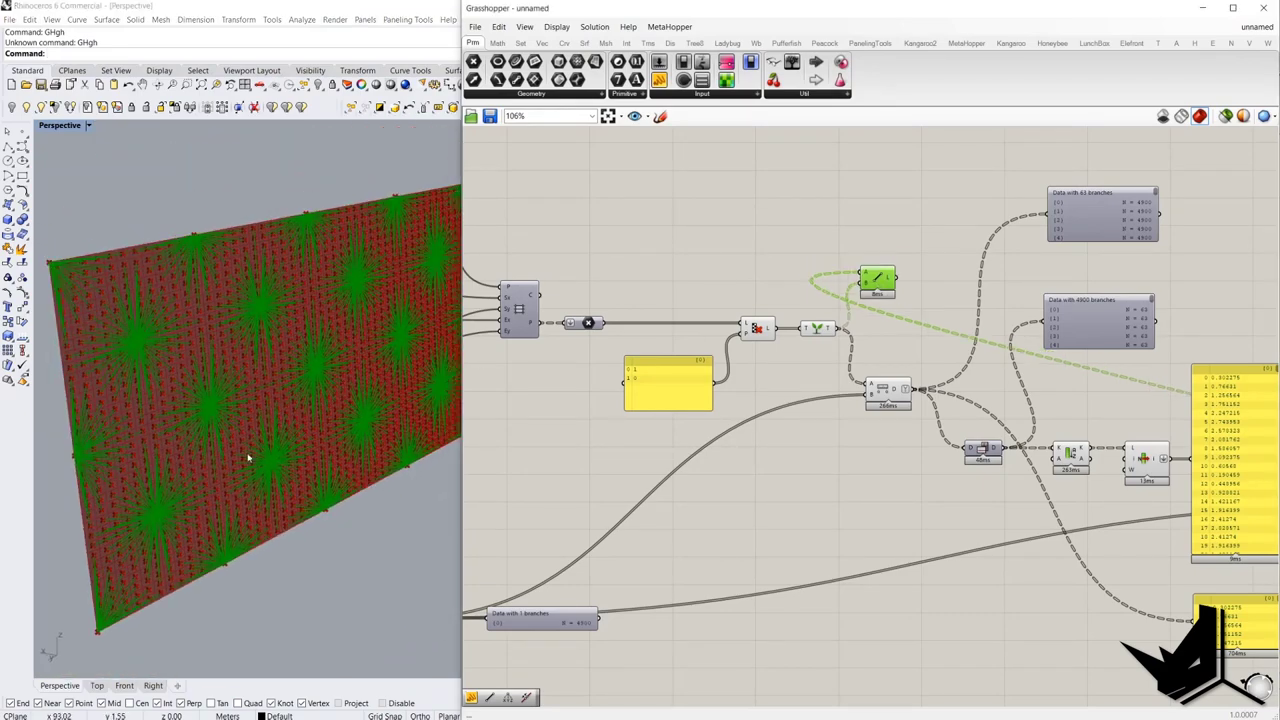
pyautogui.scroll(4, 240, 486)
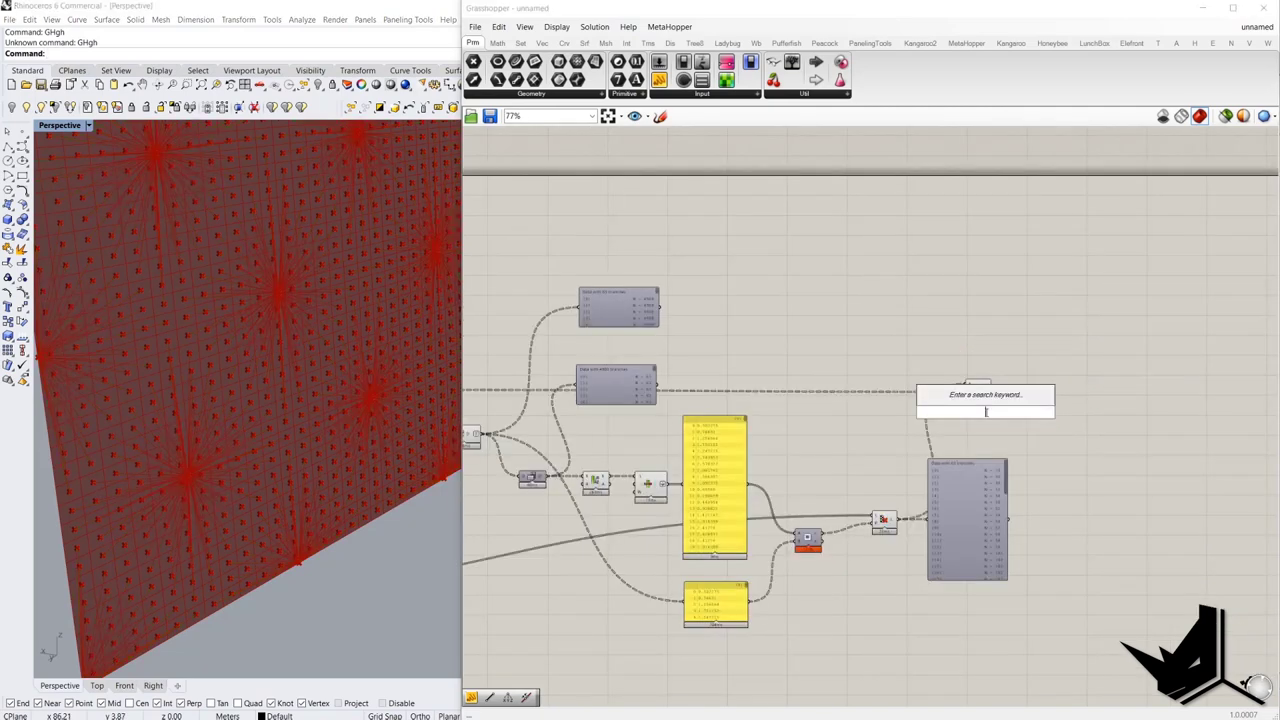
# - Add a new Distance component with the grafted attractor points in A and the culled cell points in B
pyautogui.write('dista')
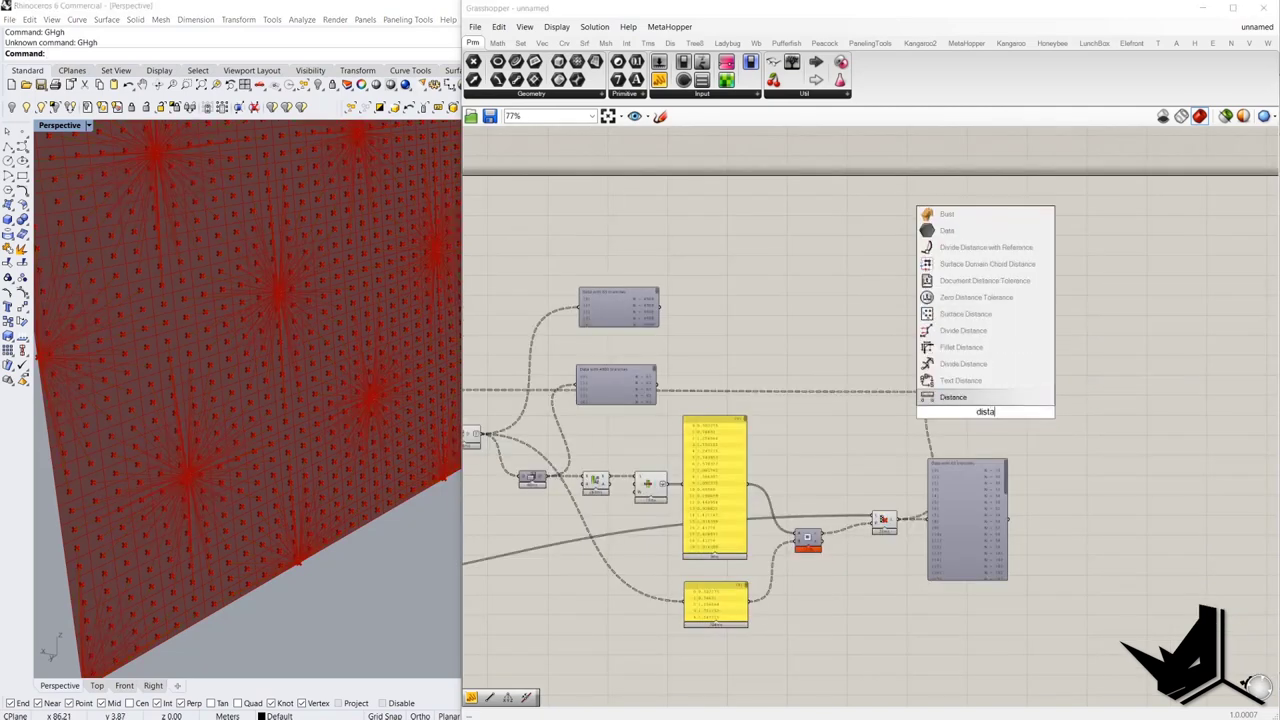
pyautogui.click(978, 401)
pyautogui.moveTo(986, 416); pyautogui.dragTo(900, 526)
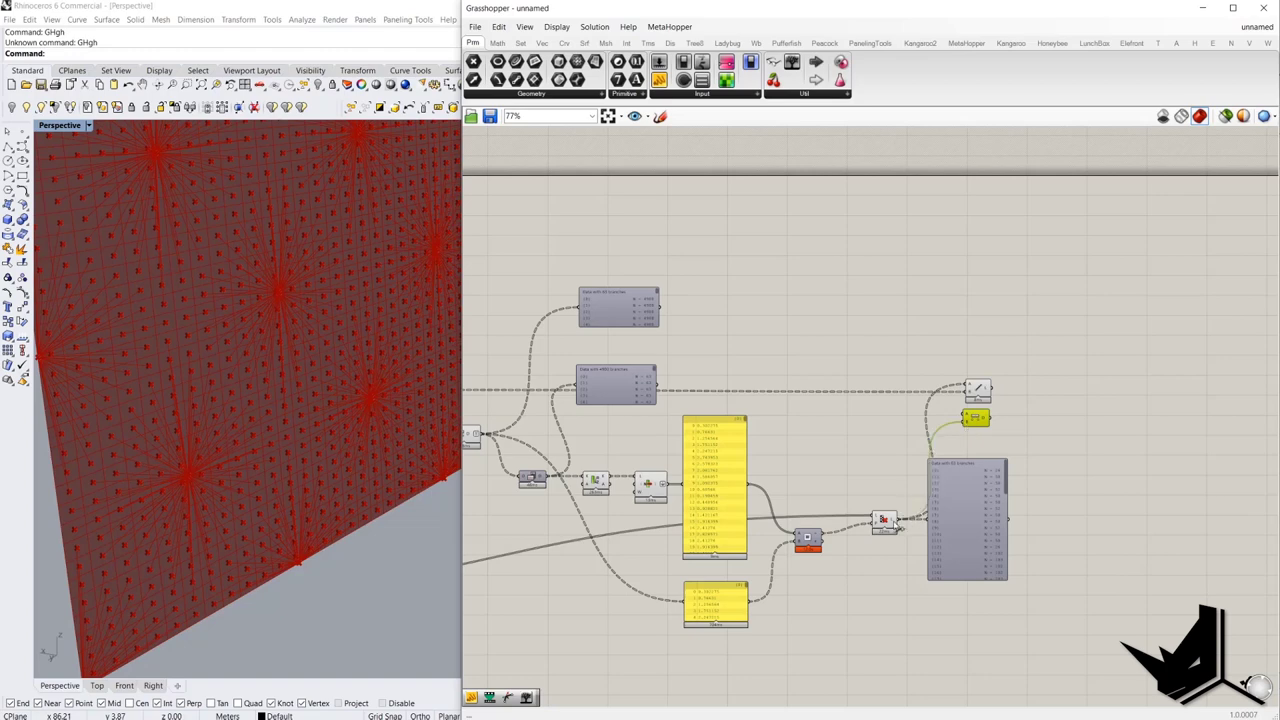
pyautogui.scroll(-3, 1130, 440)
pyautogui.moveTo(966, 417); pyautogui.dragTo(697, 403)
pyautogui.scroll(4, 660, 409)
pyautogui.scroll(-4, 697, 403)
pyautogui.scroll(4, 1023, 420)
# - Add a text panel beside the new Distance component and wire its distances into it
pyautogui.doubleClick(982, 421)
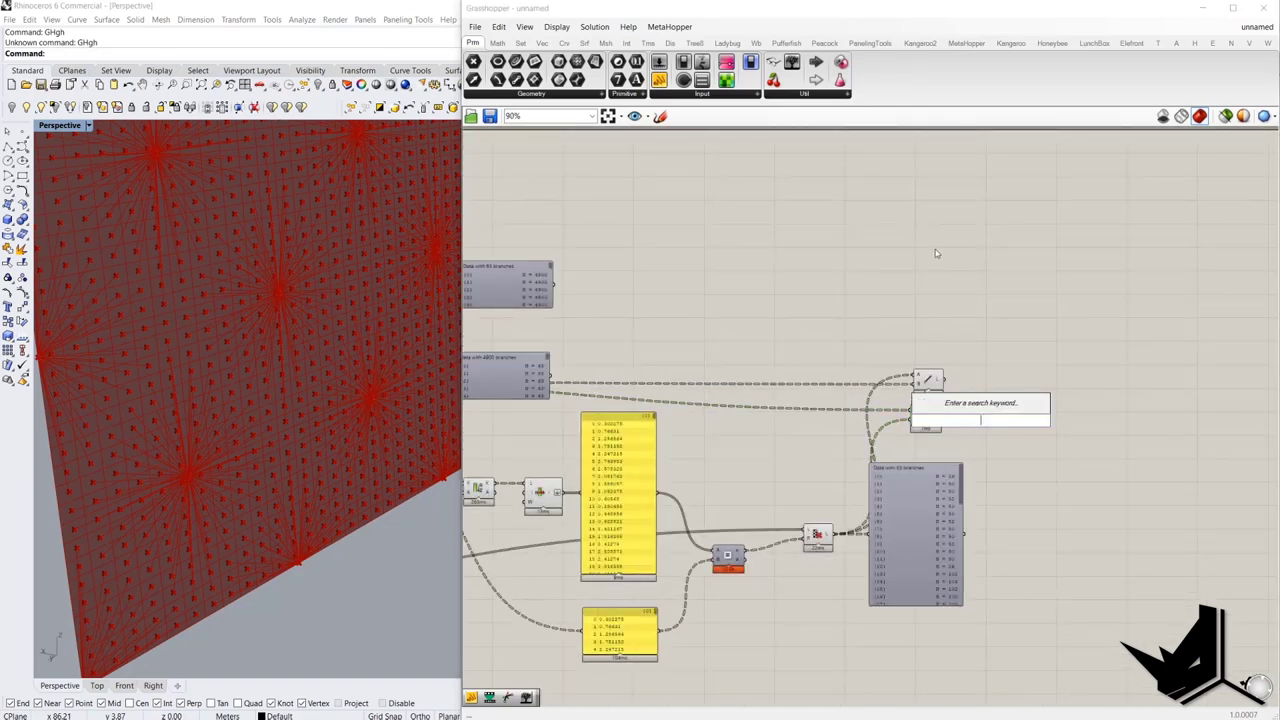
pyautogui.click(661, 81)
pyautogui.click(1033, 384)
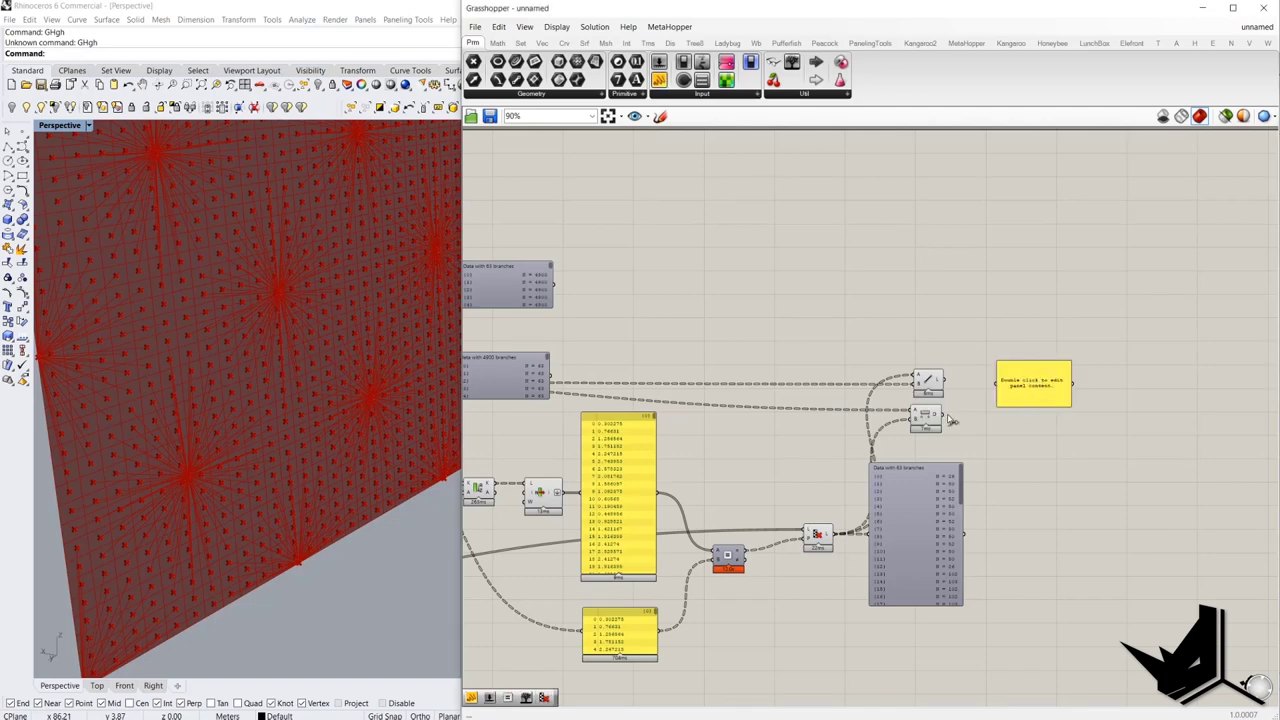
pyautogui.moveTo(942, 413); pyautogui.dragTo(1042, 416)
# - Add a Remap Numbers component and place it beyond the new distances panel
pyautogui.doubleClick(1171, 423)
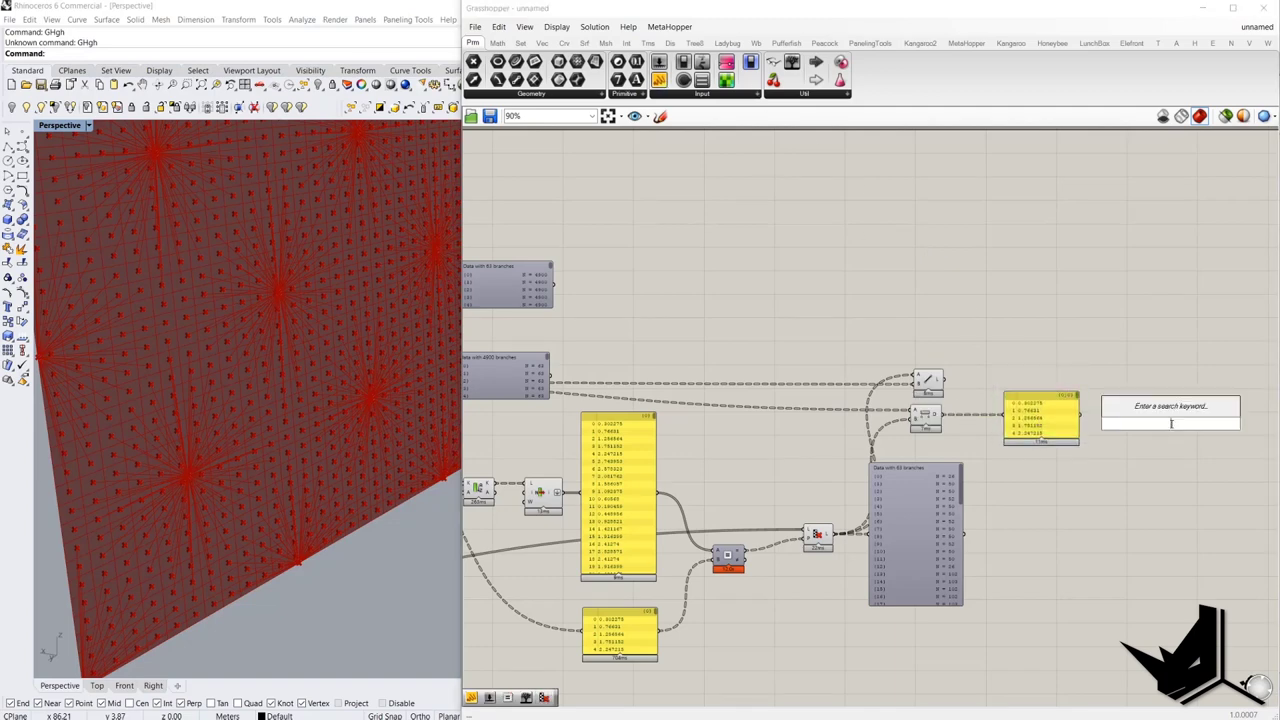
pyautogui.write('remap')
pyautogui.click(1150, 393)
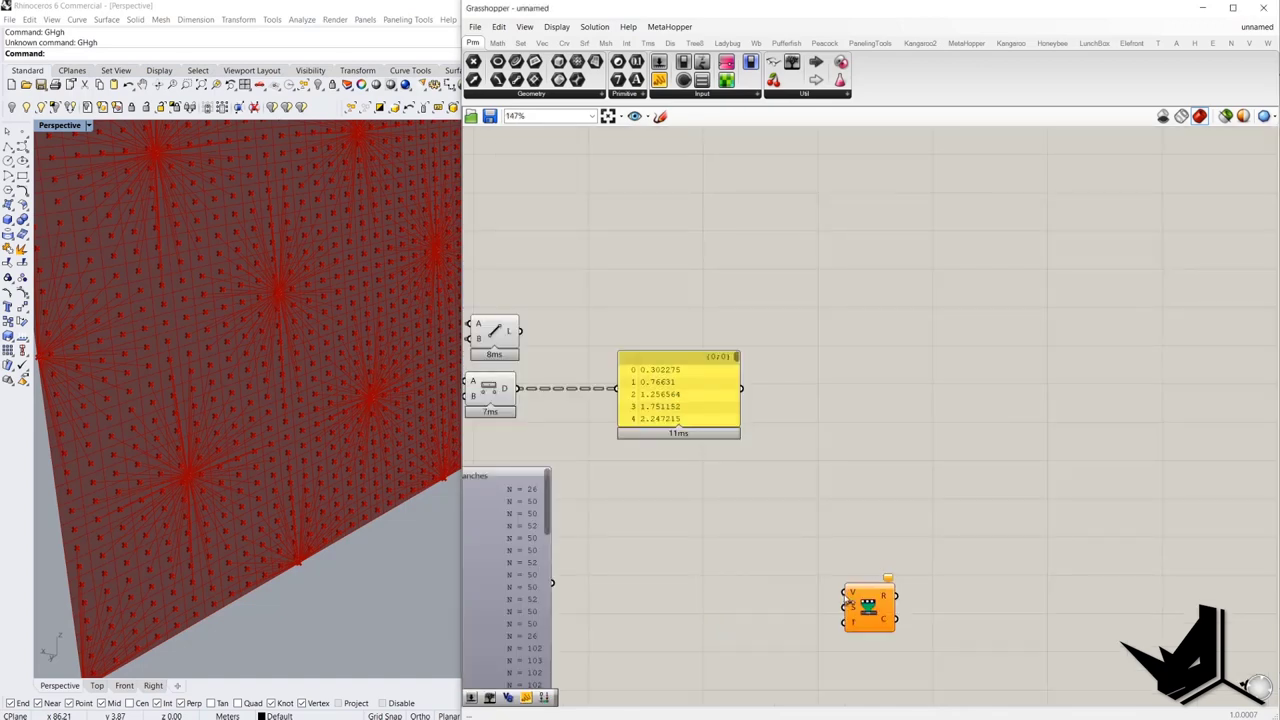
pyautogui.moveTo(845, 593); pyautogui.dragTo(755, 391)
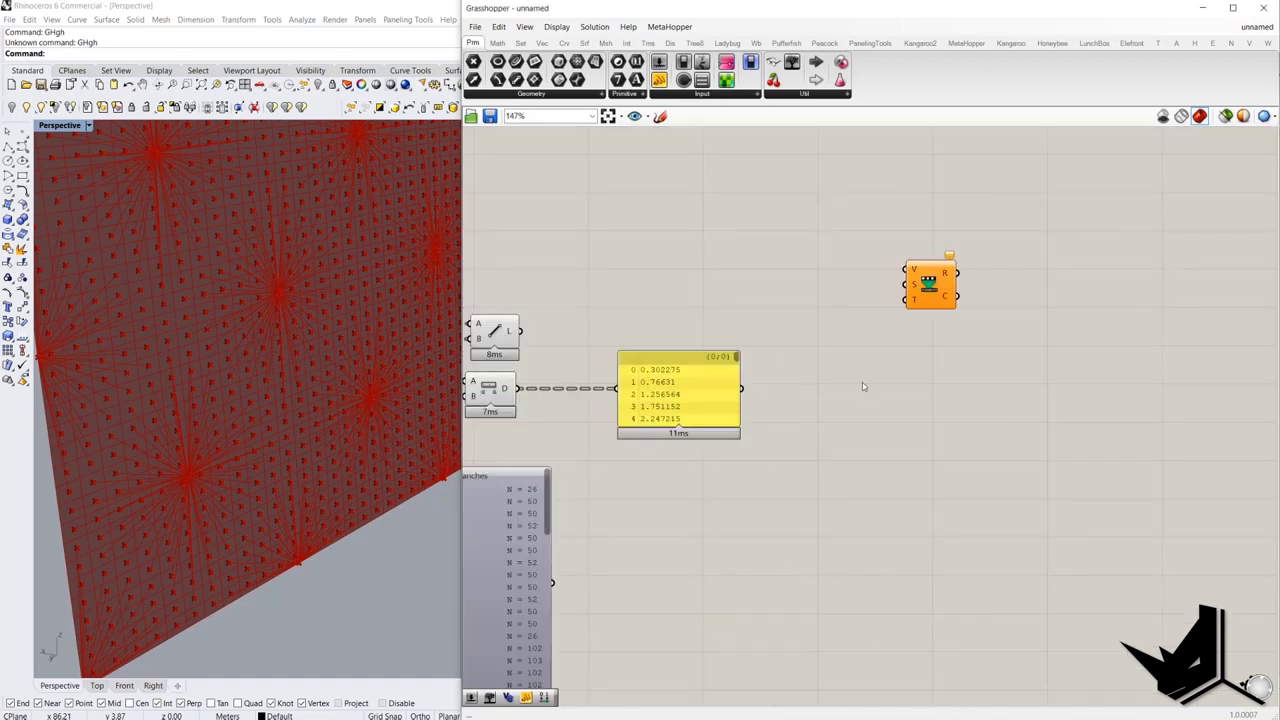
# - Add a Bounds component and wire the new distances panel into its N input
pyautogui.doubleClick(863, 385)
pyautogui.write('bo')
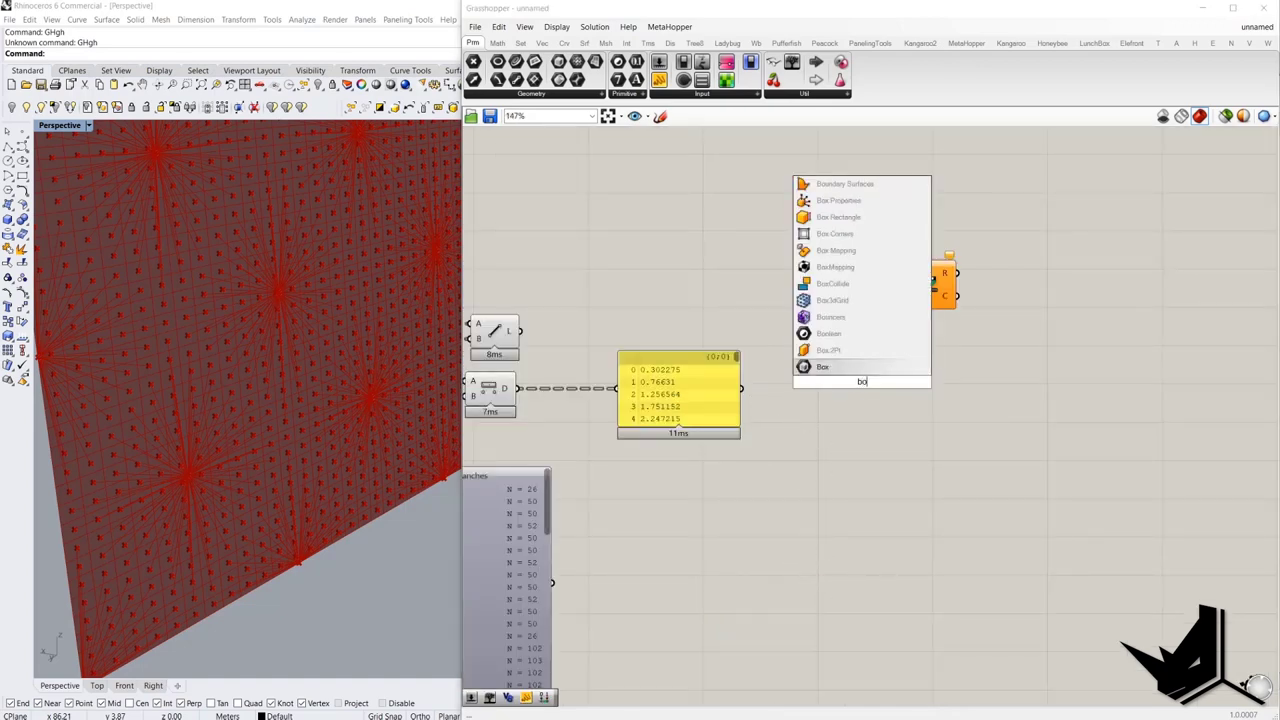
pyautogui.write('un')
pyautogui.click(849, 269)
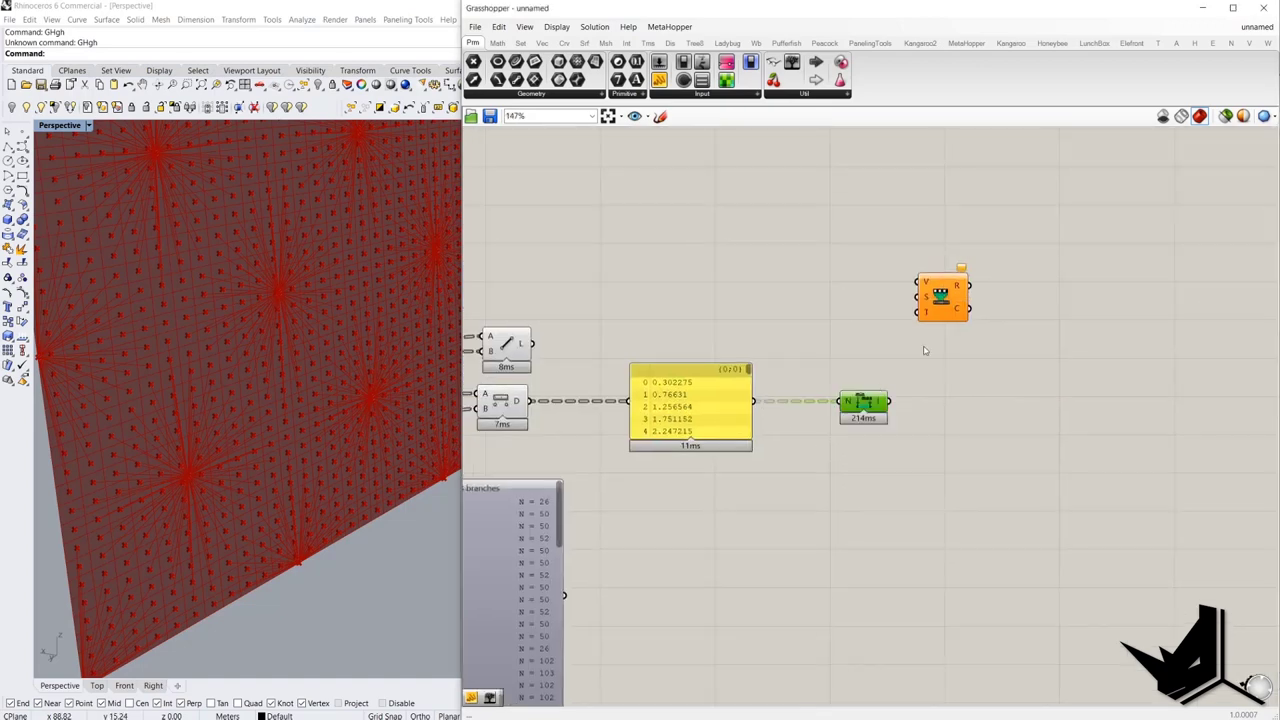
# - Move Remap Numbers farther from Bounds and wire the Bounds output into its S input
pyautogui.moveTo(948, 298); pyautogui.dragTo(1052, 292)
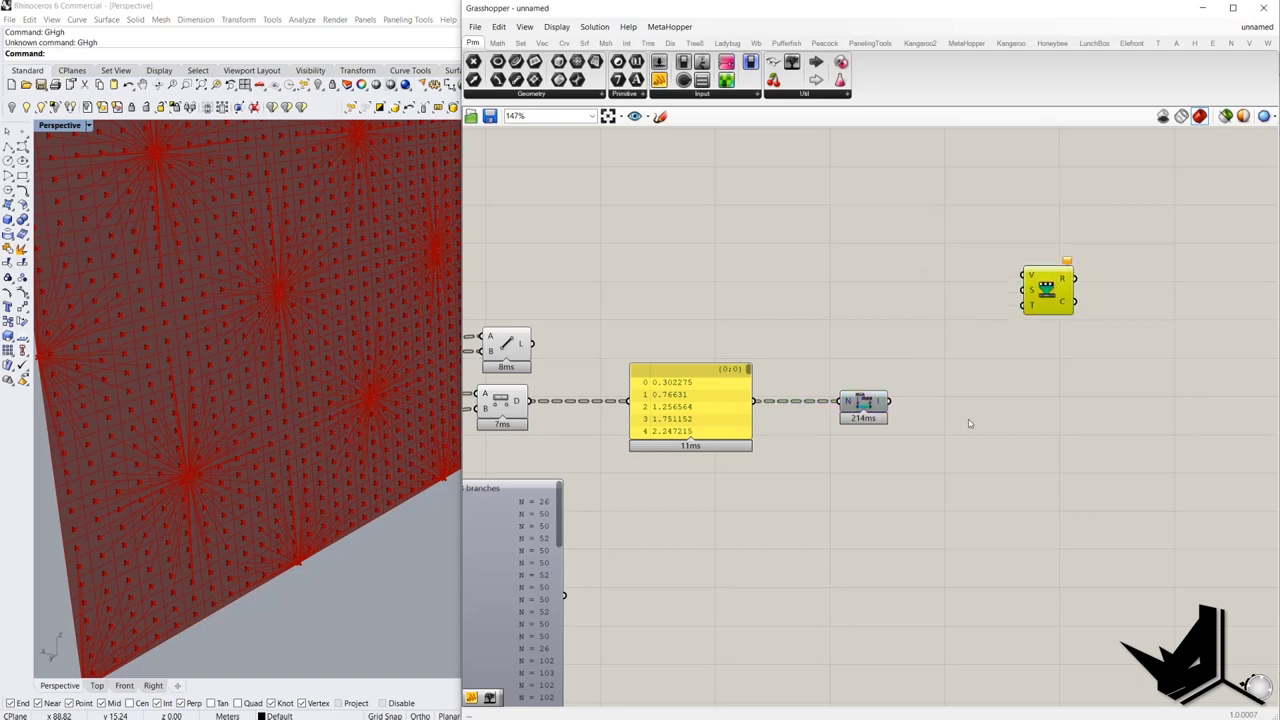
pyautogui.doubleClick(969, 423)
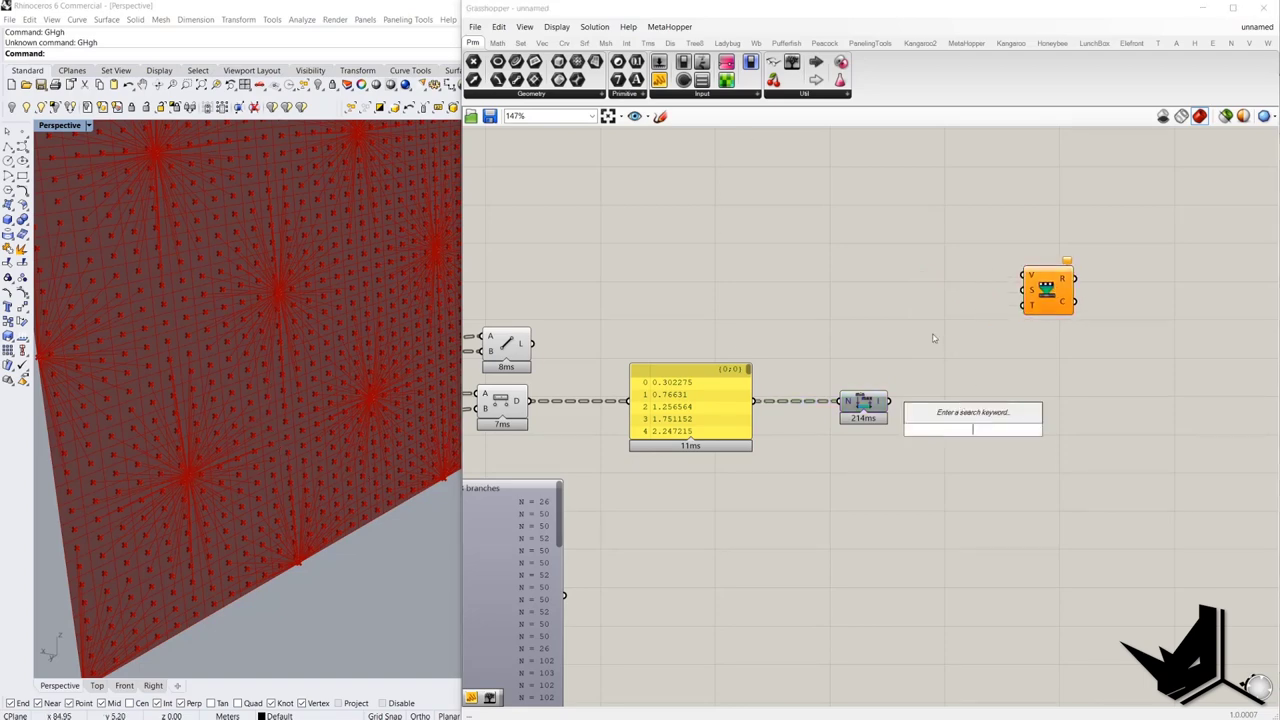
pyautogui.moveTo(989, 352); pyautogui.dragTo(863, 422)
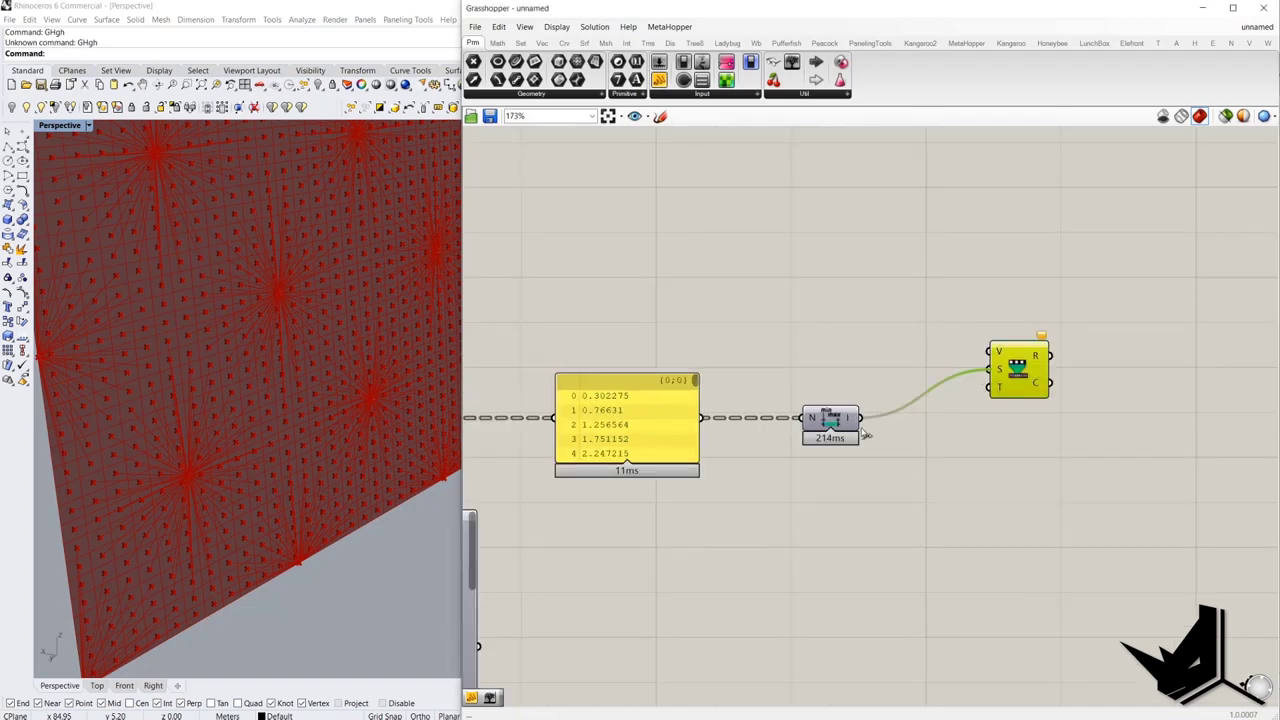
pyautogui.moveTo(1030, 358); pyautogui.dragTo(998, 407)
pyautogui.scroll(-2, 955, 389)
# - Move Bounds lower and wire the distances panel into Remap Numbers' V input
pyautogui.moveTo(866, 418); pyautogui.dragTo(866, 453)
pyautogui.moveTo(772, 410); pyautogui.dragTo(960, 399)
pyautogui.click(978, 408)
pyautogui.scroll(3, 975, 405)
pyautogui.scroll(-2, 981, 408)
pyautogui.moveTo(981, 408); pyautogui.dragTo(1033, 330, button='right')
pyautogui.scroll(2, 980, 430)
# - Add a panel reading "0 to 1" and wire it into Remap Numbers' T input as the target domain
pyautogui.doubleClick(936, 448)
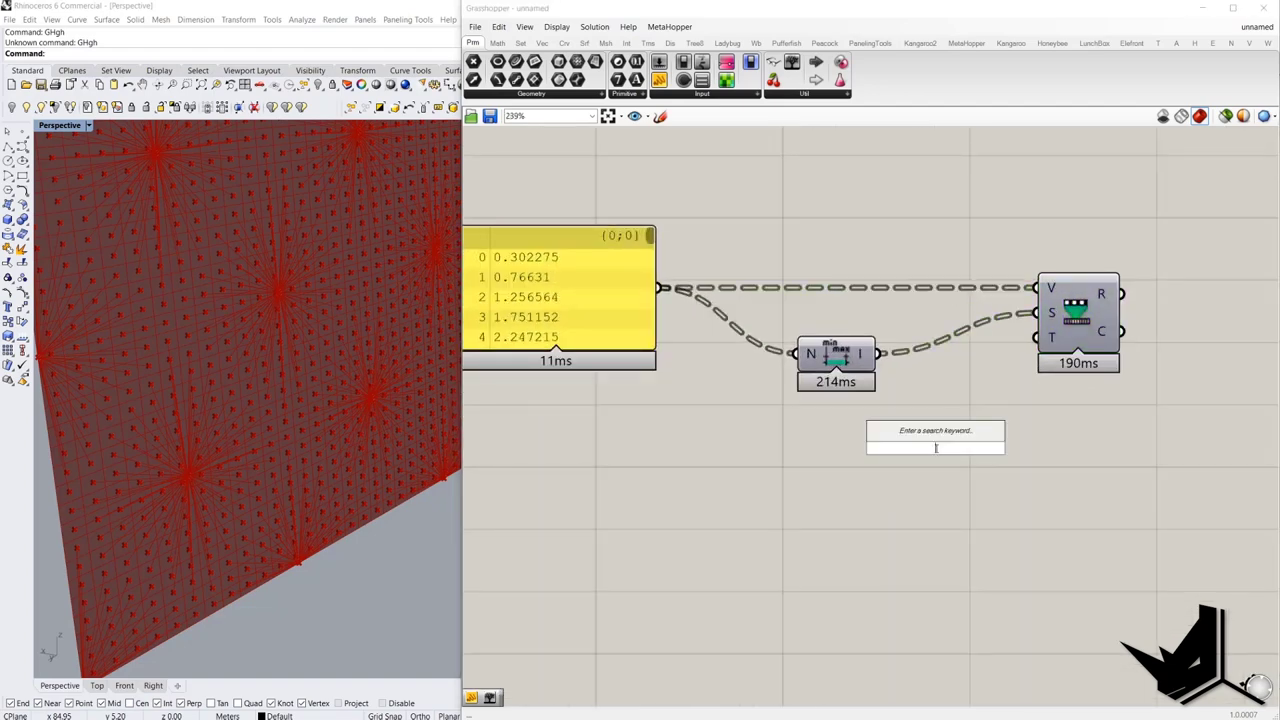
pyautogui.write('//0 to 1')
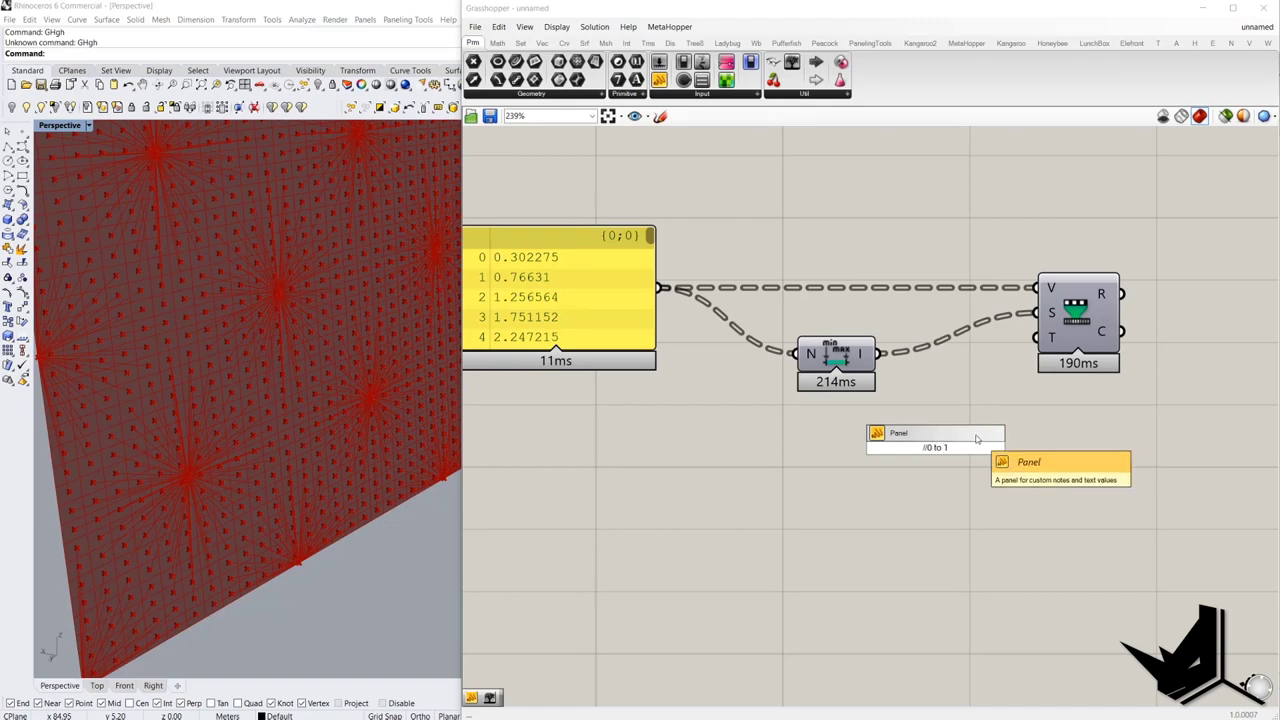
pyautogui.press('Return')
pyautogui.moveTo(989, 449); pyautogui.dragTo(760, 529, button='right')
pyautogui.moveTo(757, 537); pyautogui.dragTo(846, 411)
# - Add a Graph Mapper and wire the remapped distances from the R output into it
pyautogui.doubleClick(1061, 389)
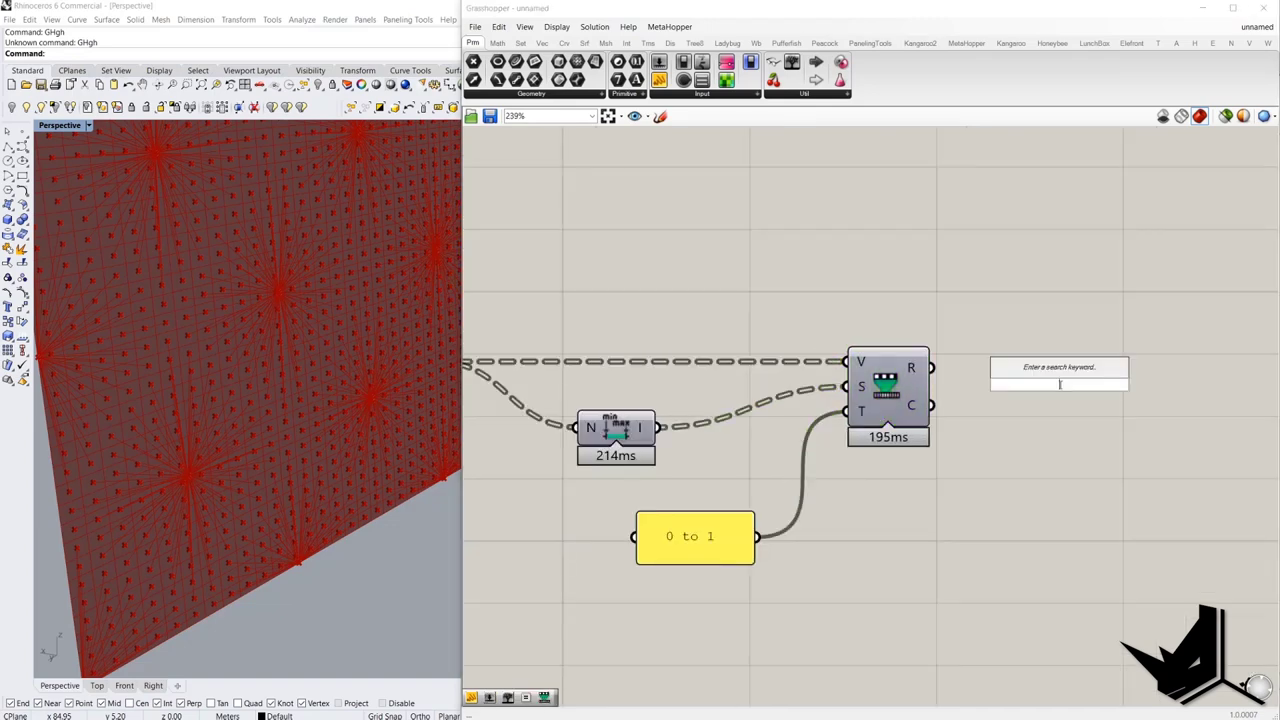
pyautogui.write('gra')
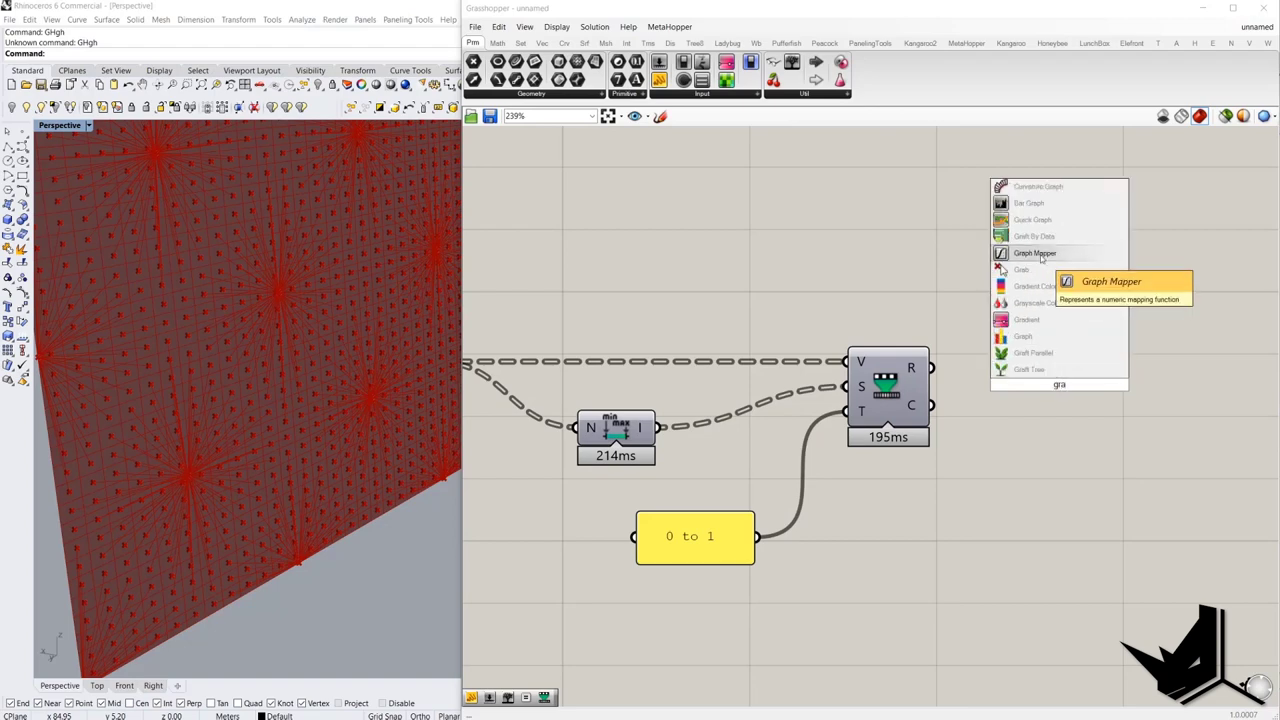
pyautogui.click(1035, 253)
pyautogui.moveTo(1031, 392); pyautogui.dragTo(1079, 373)
# - Set the Graph Mapper to the Bezier type and shape its handles into a smooth S-curve flat at both ends
pyautogui.rightClick(1100, 366)
pyautogui.moveTo(1160, 521)
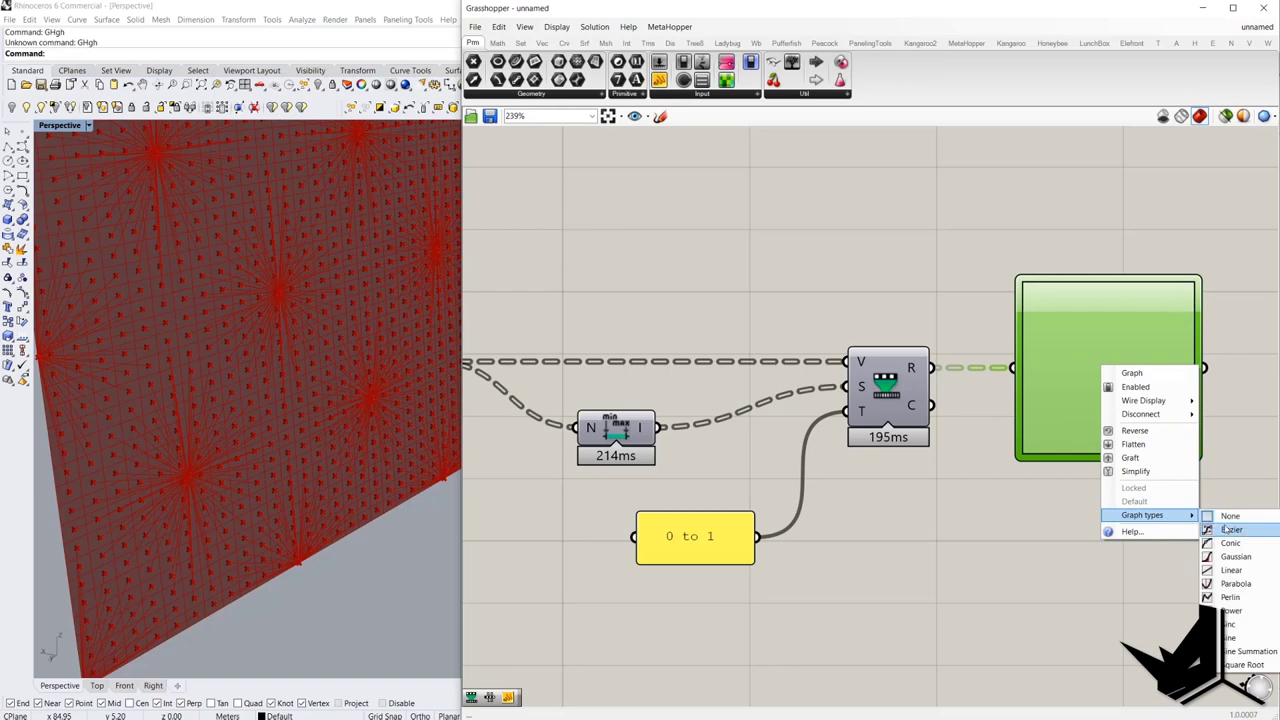
pyautogui.click(1225, 556)
pyautogui.moveTo(1063, 411); pyautogui.dragTo(1098, 444)
pyautogui.moveTo(1151, 325); pyautogui.dragTo(1122, 282)
pyautogui.moveTo(1100, 445); pyautogui.dragTo(1089, 463)
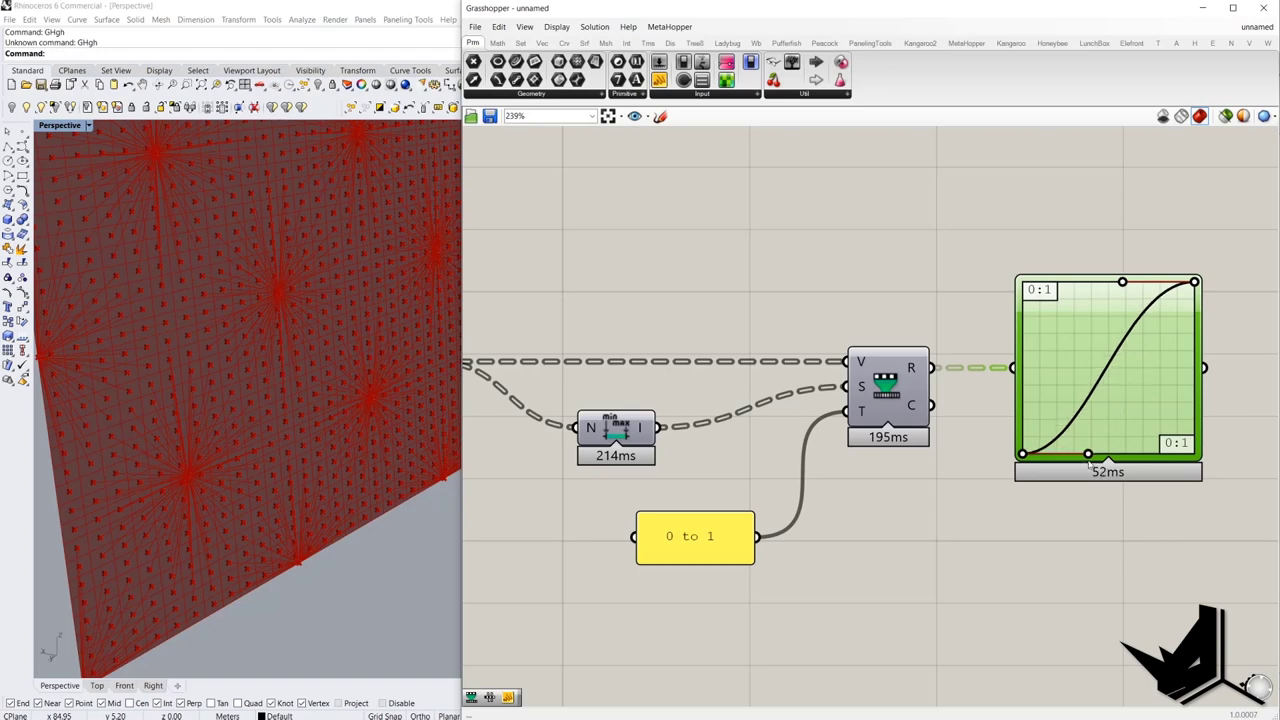
# - Add a second Remap Numbers component after the Graph Mapper and wire the graph's output into its V input
pyautogui.scroll(-4, 1089, 463)
pyautogui.moveTo(1167, 391); pyautogui.dragTo(966, 391, button='right')
pyautogui.doubleClick(1050, 389)
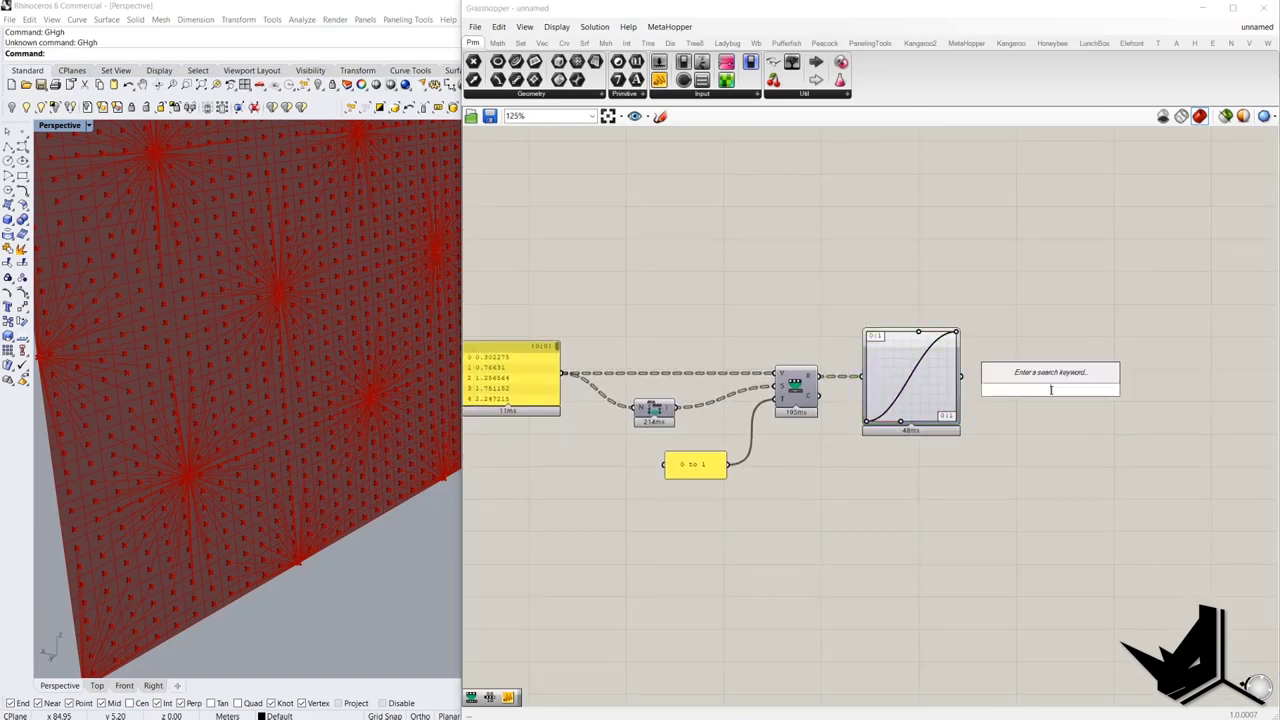
pyautogui.write('remap')
pyautogui.click(1034, 376)
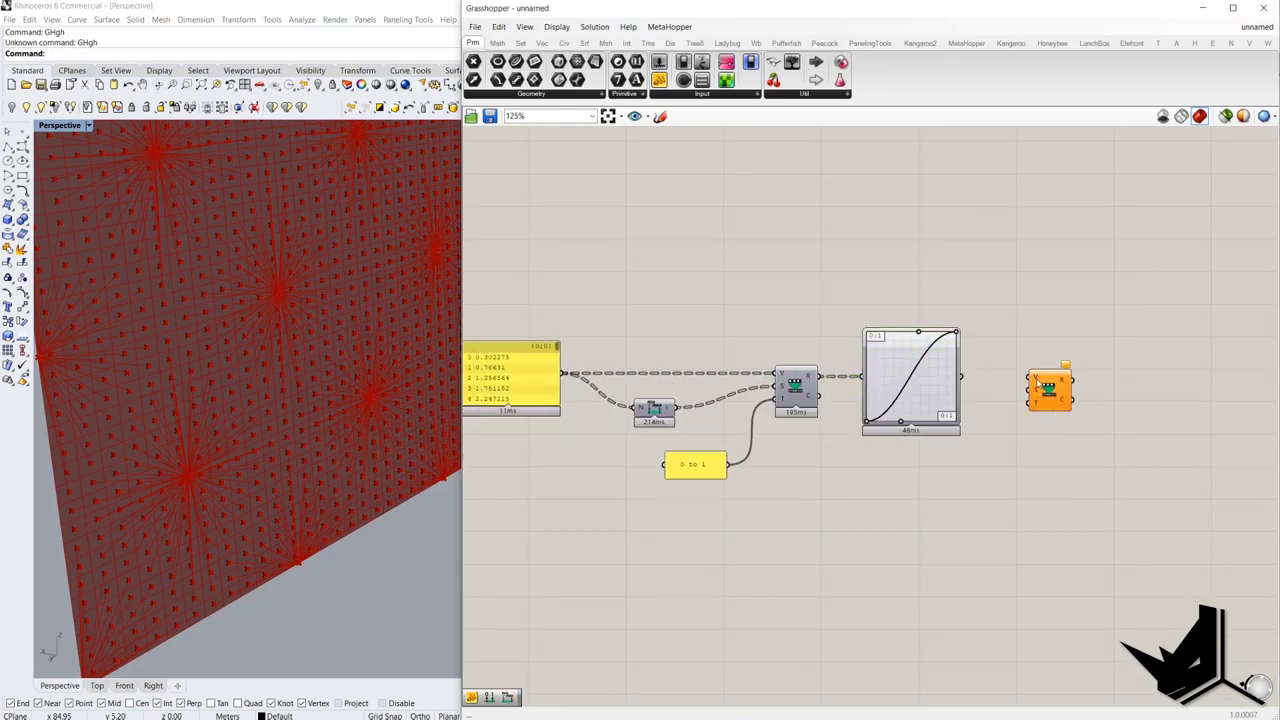
pyautogui.scroll(3, 1034, 379)
pyautogui.moveTo(1025, 376); pyautogui.dragTo(914, 375)
pyautogui.scroll(-3, 1090, 428)
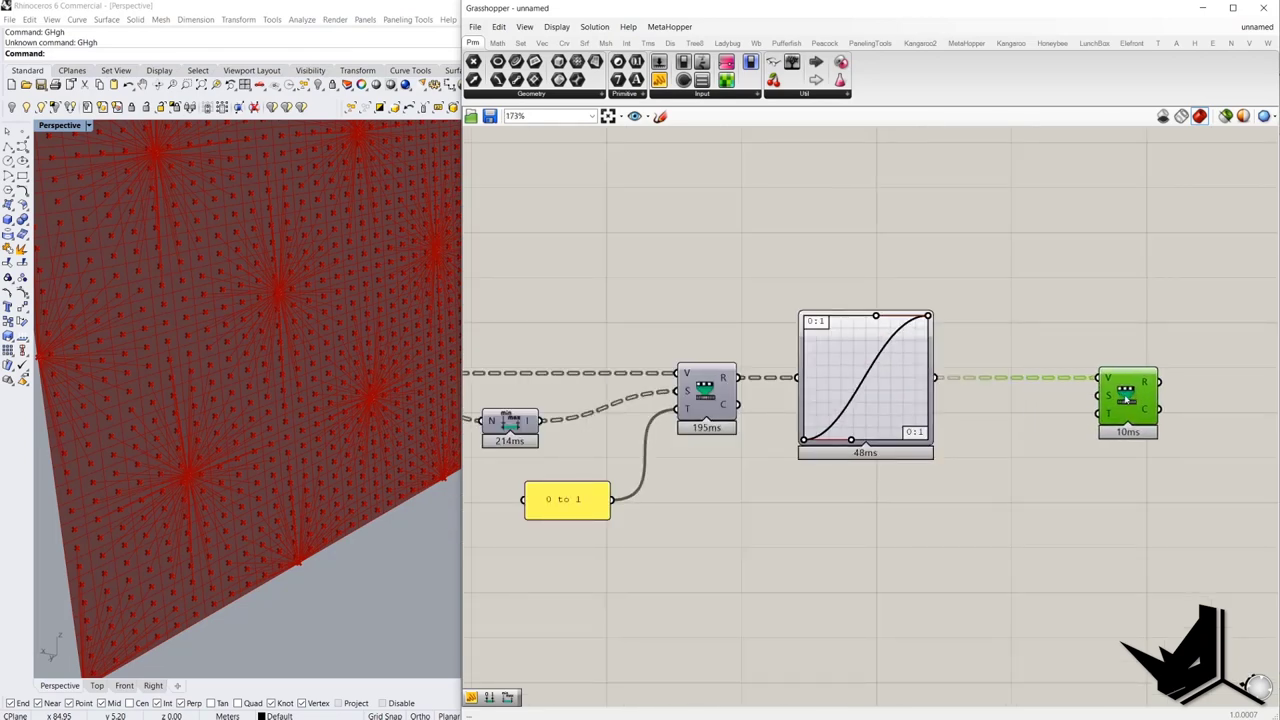
# - Wire the "0 to 1" panel into the second Remap Numbers' S input and a new Construct Domain into its T input
pyautogui.scroll(1, 1090, 428)
pyautogui.moveTo(696, 479); pyautogui.dragTo(1245, 492)
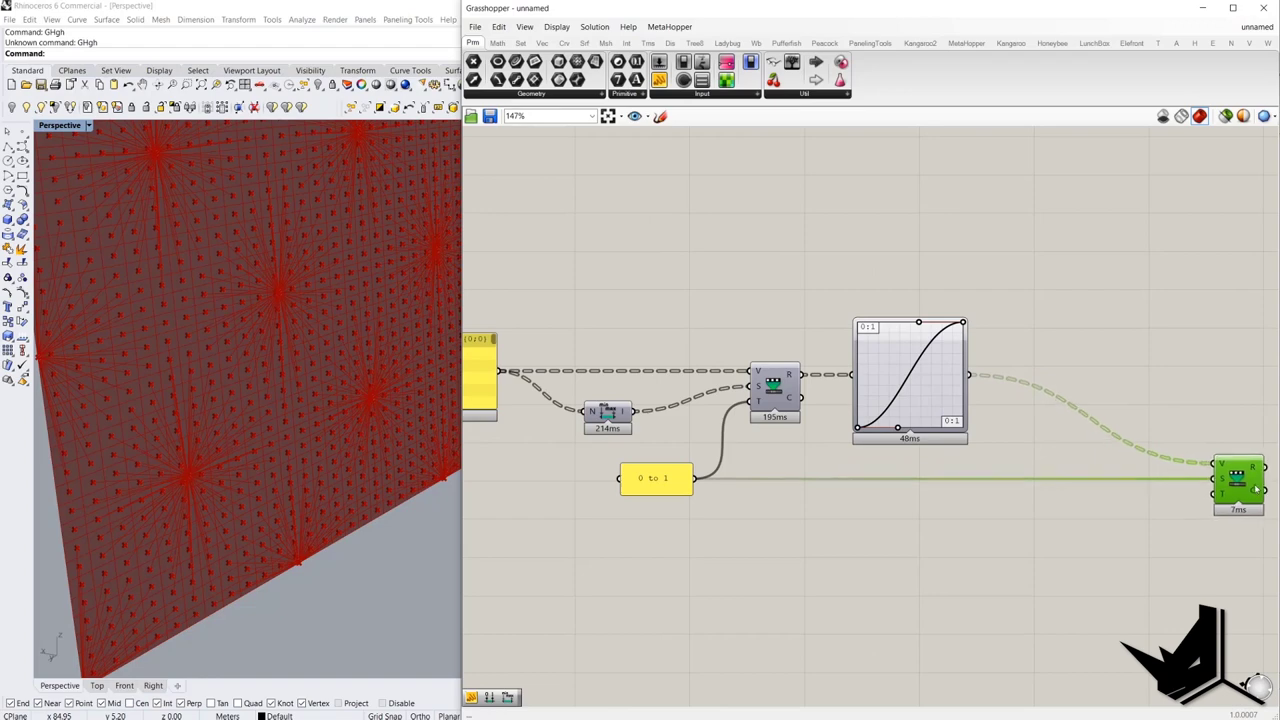
pyautogui.moveTo(1147, 519); pyautogui.dragTo(1020, 449, button='right')
pyautogui.doubleClick(983, 479)
pyautogui.write('doa')
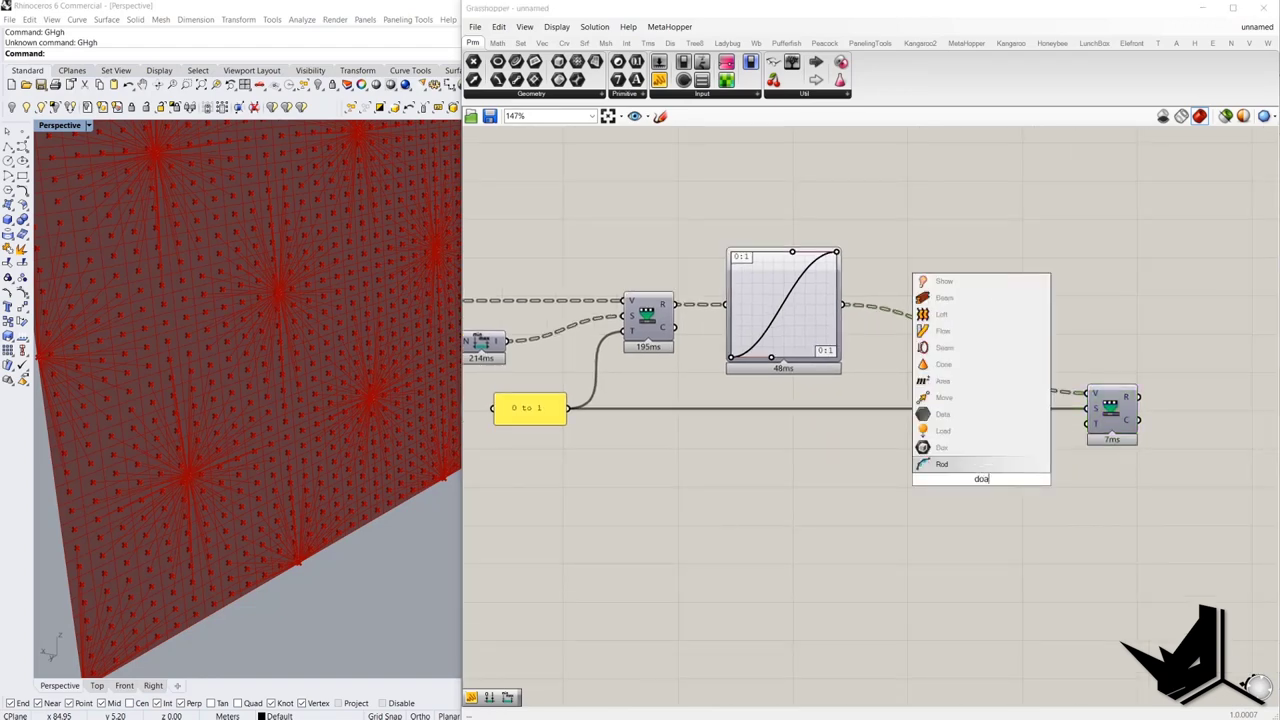
pyautogui.write('min x')
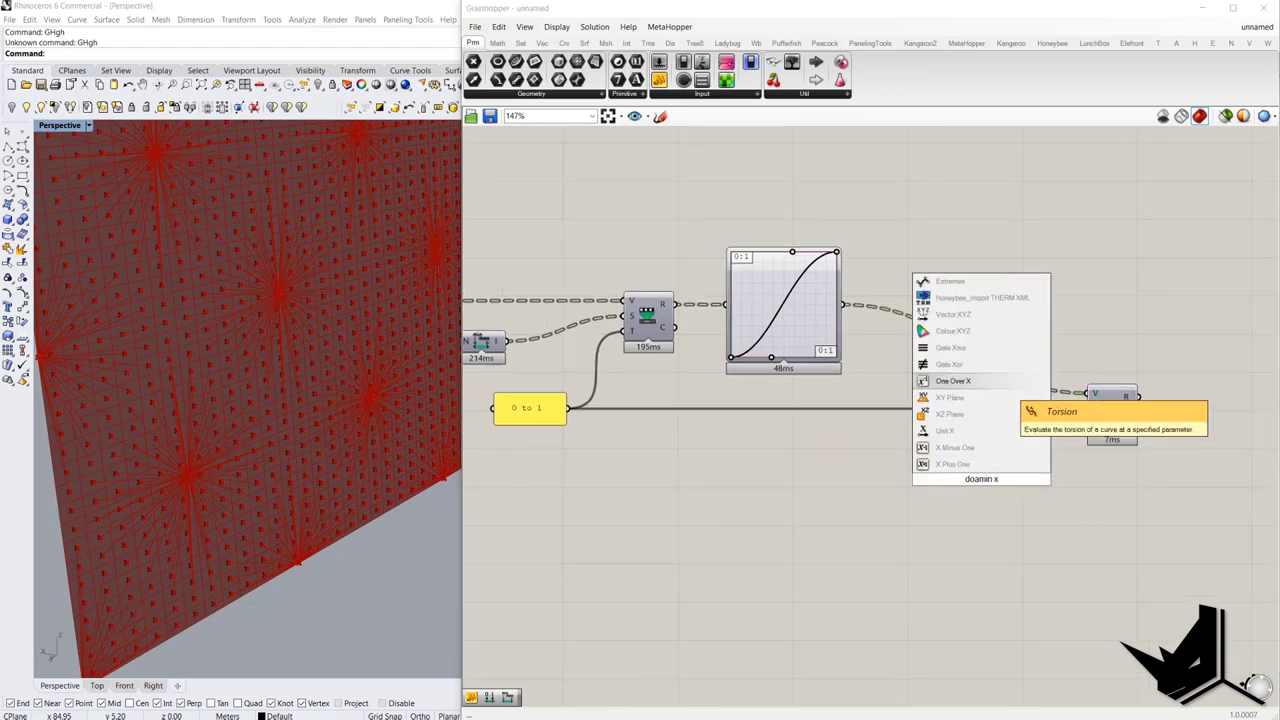
pyautogui.press('BackSpace')
pyautogui.press('BackSpace')
pyautogui.press('BackSpace')
pyautogui.press('BackSpace')
pyautogui.press('BackSpace')
pyautogui.press('BackSpace')
pyautogui.write('main')
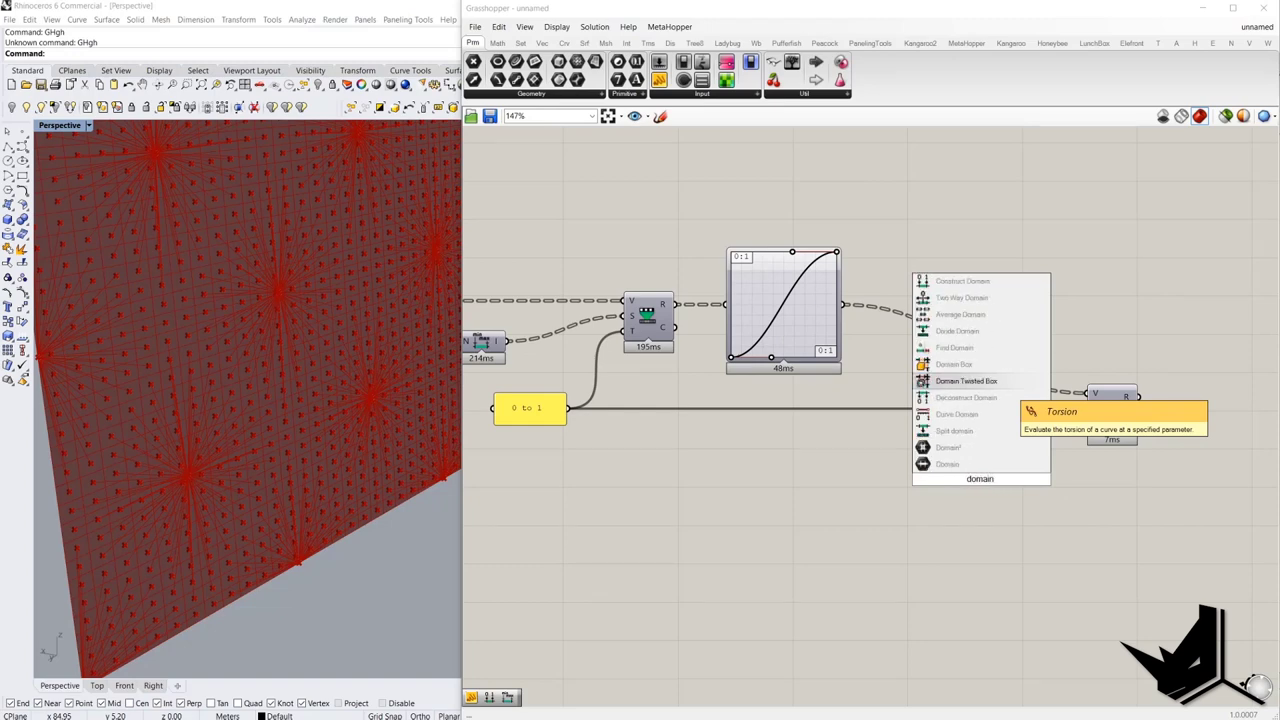
pyautogui.click(980, 281)
pyautogui.moveTo(1004, 480)
pyautogui.mouseDown()
pyautogui.moveTo(1087, 424)
pyautogui.moveTo(998, 493)
pyautogui.mouseUp()
# - Add a number slider ranging from 0 to 1.00 and wire it into Construct Domain's A input
pyautogui.moveTo(923, 476); pyautogui.dragTo(1042, 446, button='right')
pyautogui.doubleClick(944, 460)
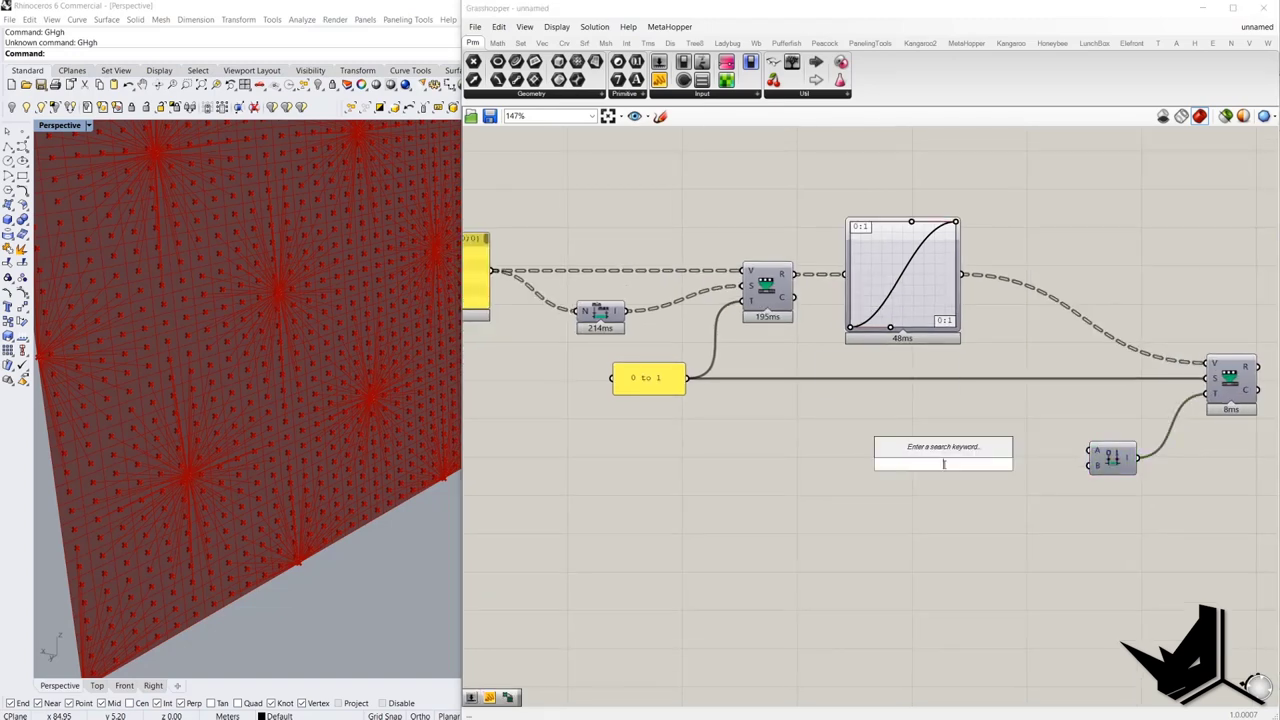
pyautogui.write('0<1.00')
pyautogui.press('Return')
pyautogui.scroll(3, 840, 465)
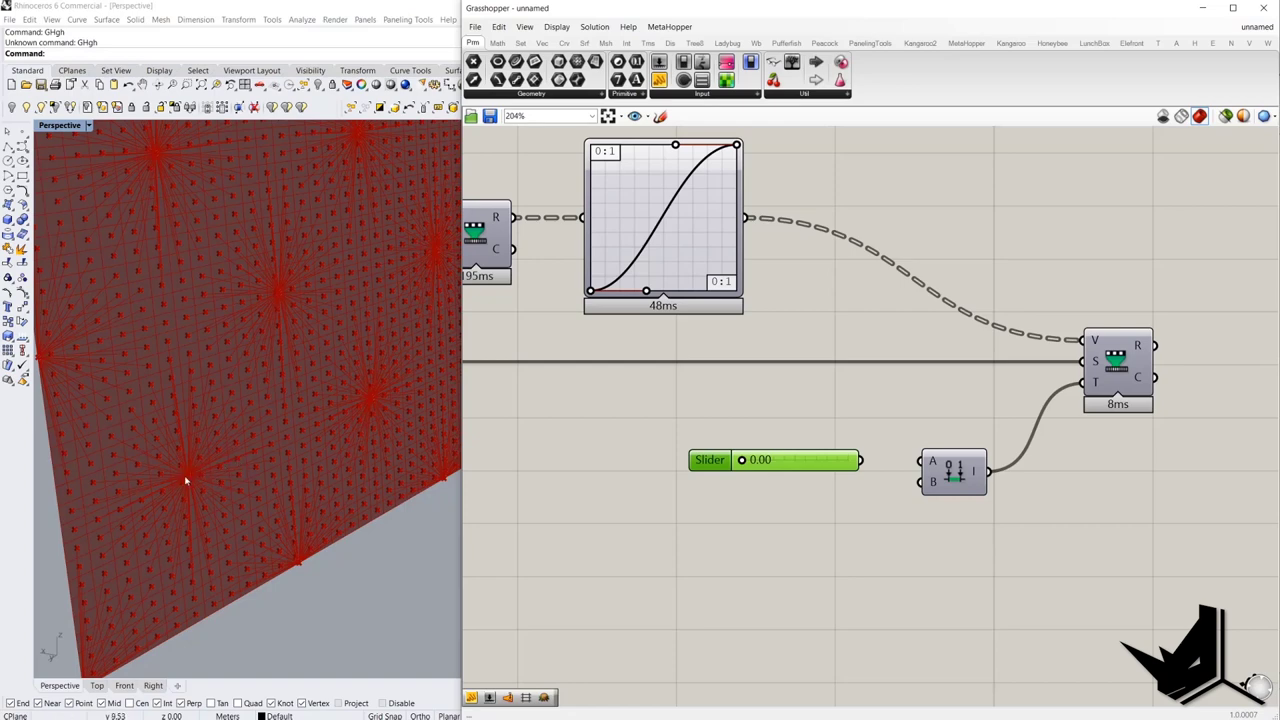
pyautogui.scroll(1, 880, 478)
pyautogui.moveTo(880, 456); pyautogui.dragTo(948, 457)
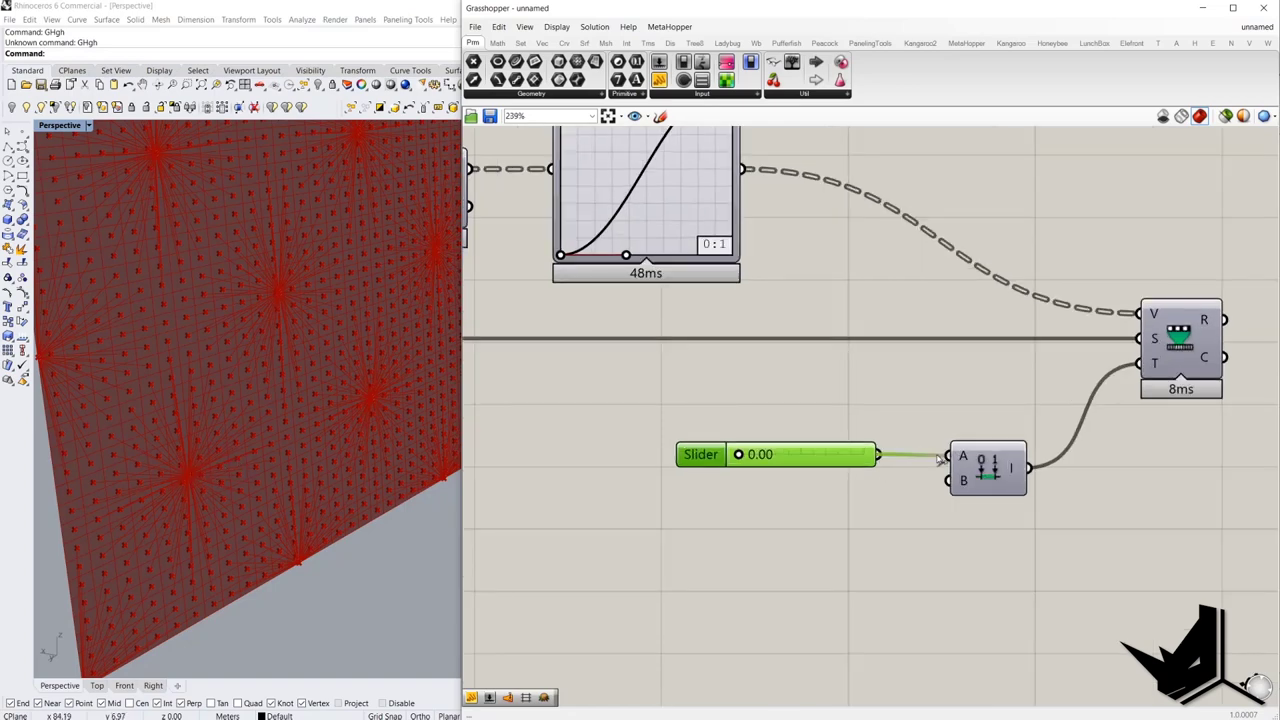
# - Set the domain start slider to 0.10
pyautogui.scroll(2, 741, 464)
pyautogui.moveTo(764, 461); pyautogui.dragTo(798, 459)
pyautogui.doubleClick(857, 457)
pyautogui.click(861, 458)
pyautogui.moveTo(890, 457)
pyautogui.mouseDown()
pyautogui.moveTo(860, 458)
pyautogui.moveTo(925, 474)
pyautogui.moveTo(925, 514)
pyautogui.moveTo(897, 520)
pyautogui.moveTo(882, 455)
pyautogui.mouseUp()
pyautogui.write('10')
pyautogui.press('Return')
# - Duplicate the domain start slider, set the copy to 0.01 and wire it into Construct Domain's B input
pyautogui.moveTo(880, 456)
pyautogui.mouseDown()
pyautogui.moveTo(874, 430)
pyautogui.moveTo(877, 446)
pyautogui.mouseUp()
pyautogui.click(901, 386)
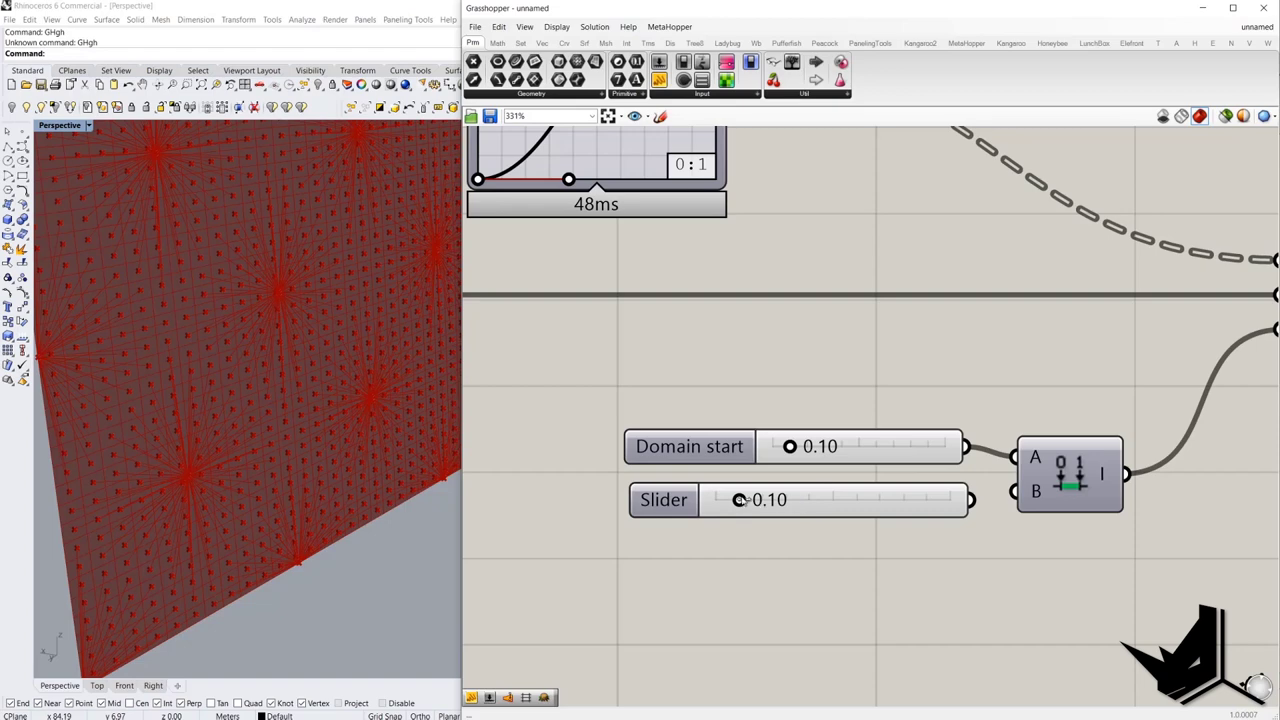
pyautogui.moveTo(740, 500); pyautogui.dragTo(718, 500)
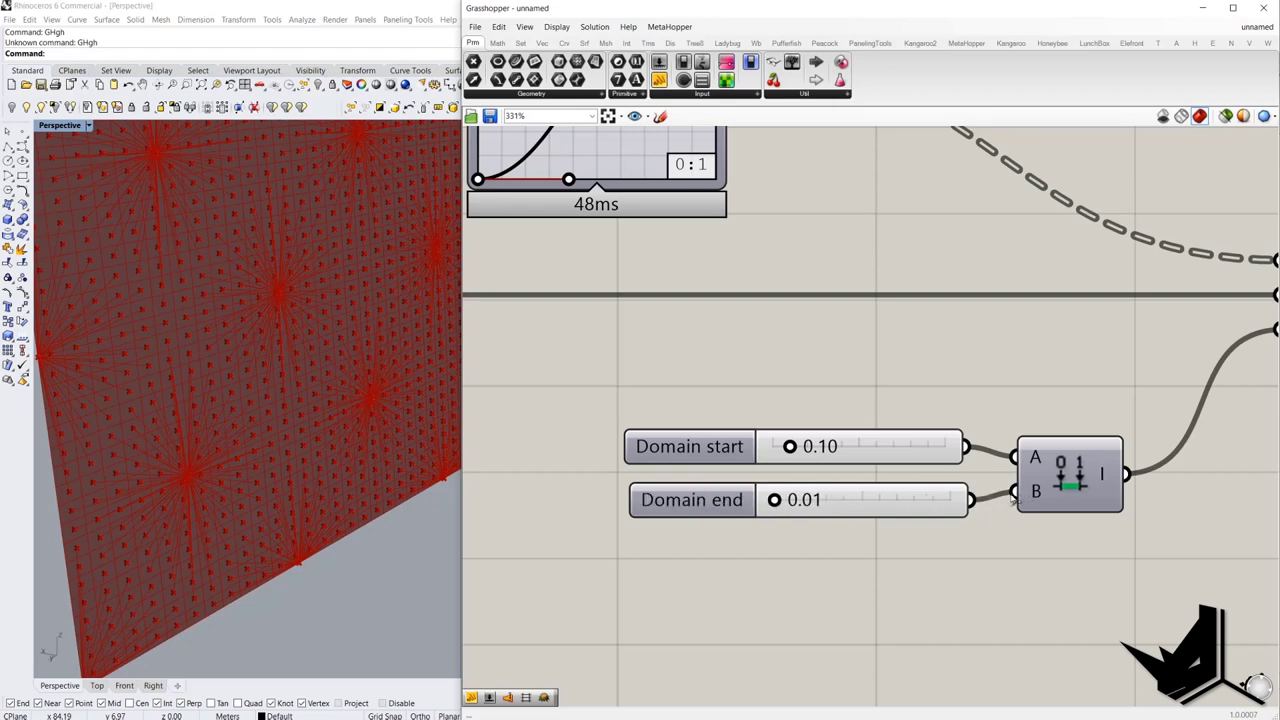
# - Add an Extrude component and place it below and beyond the second Remap Numbers component
pyautogui.scroll(-4, 943, 514)
pyautogui.doubleClick(1104, 365)
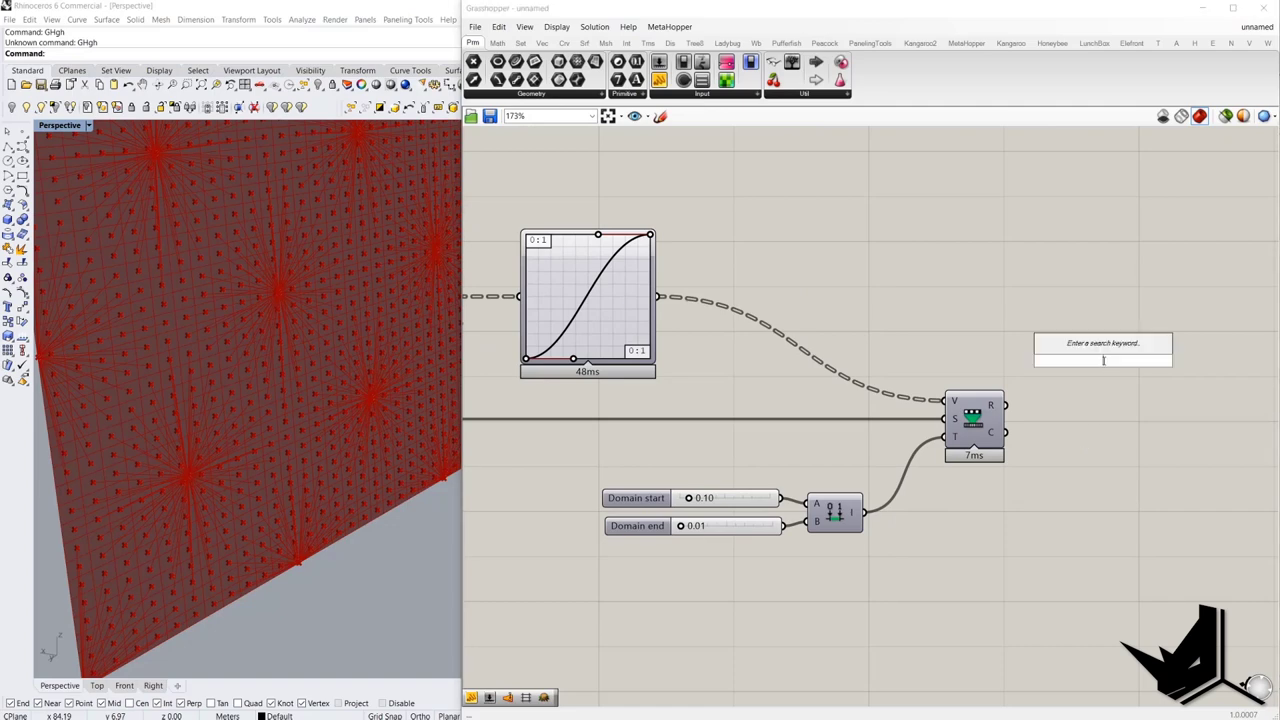
pyautogui.write('ext')
pyautogui.click(1097, 346)
pyautogui.scroll(-2, 1112, 382)
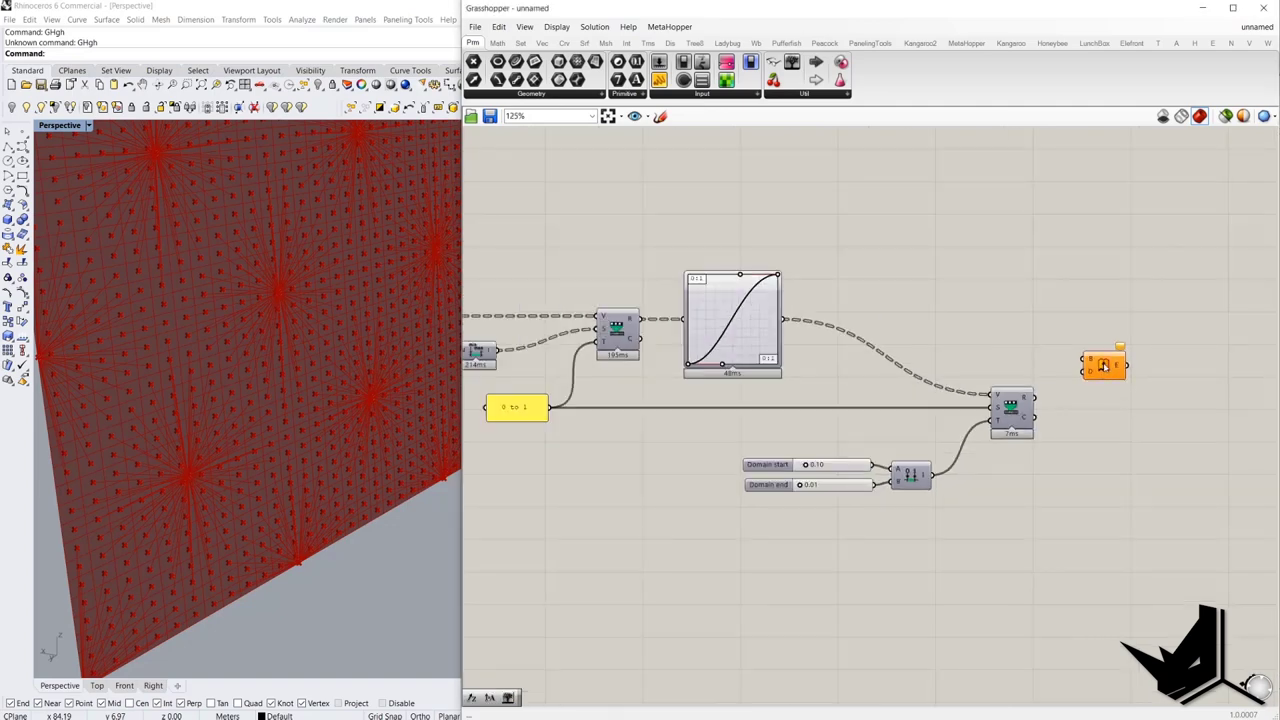
pyautogui.moveTo(1100, 356); pyautogui.dragTo(1142, 577)
pyautogui.scroll(-4, 1142, 577)
pyautogui.scroll(-3, 1142, 577)
pyautogui.moveTo(1142, 580); pyautogui.dragTo(1123, 370, button='right')
pyautogui.scroll(4, 1124, 374)
pyautogui.moveTo(1124, 374); pyautogui.dragTo(1122, 421)
pyautogui.moveTo(1086, 304); pyautogui.dragTo(953, 393, button='right')
pyautogui.scroll(-5, 747, 434)
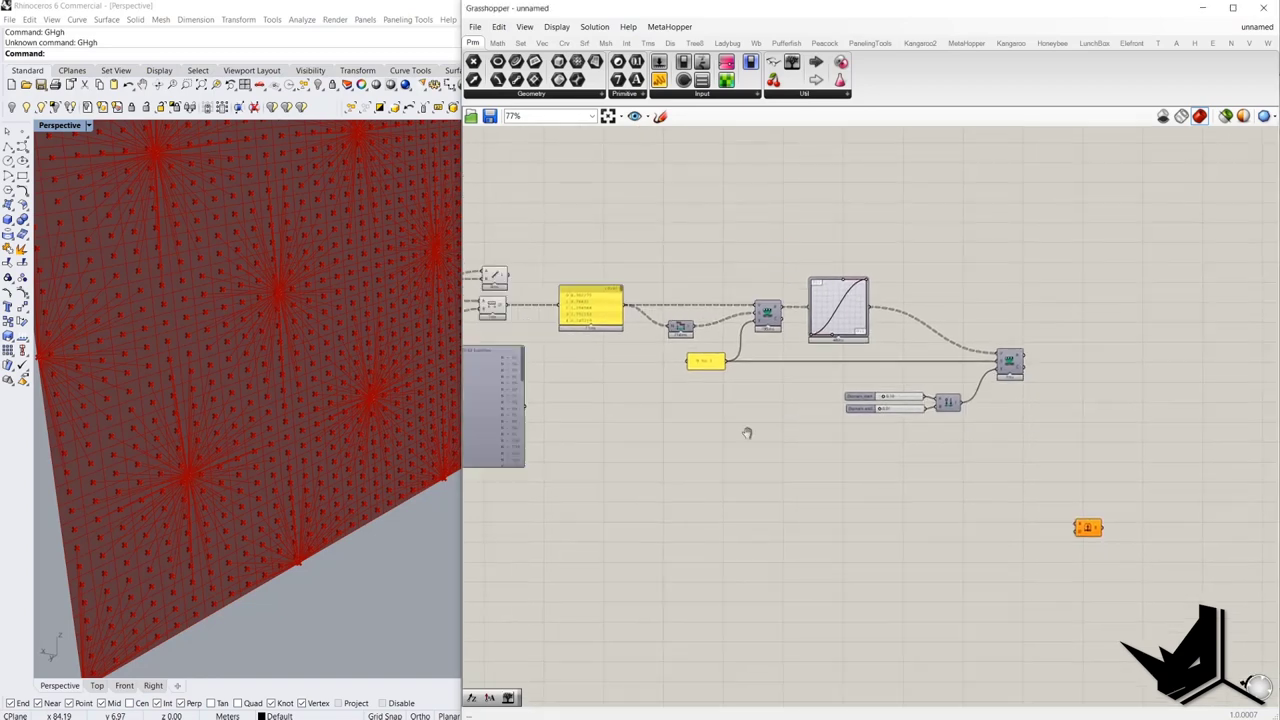
pyautogui.scroll(8, 870, 421)
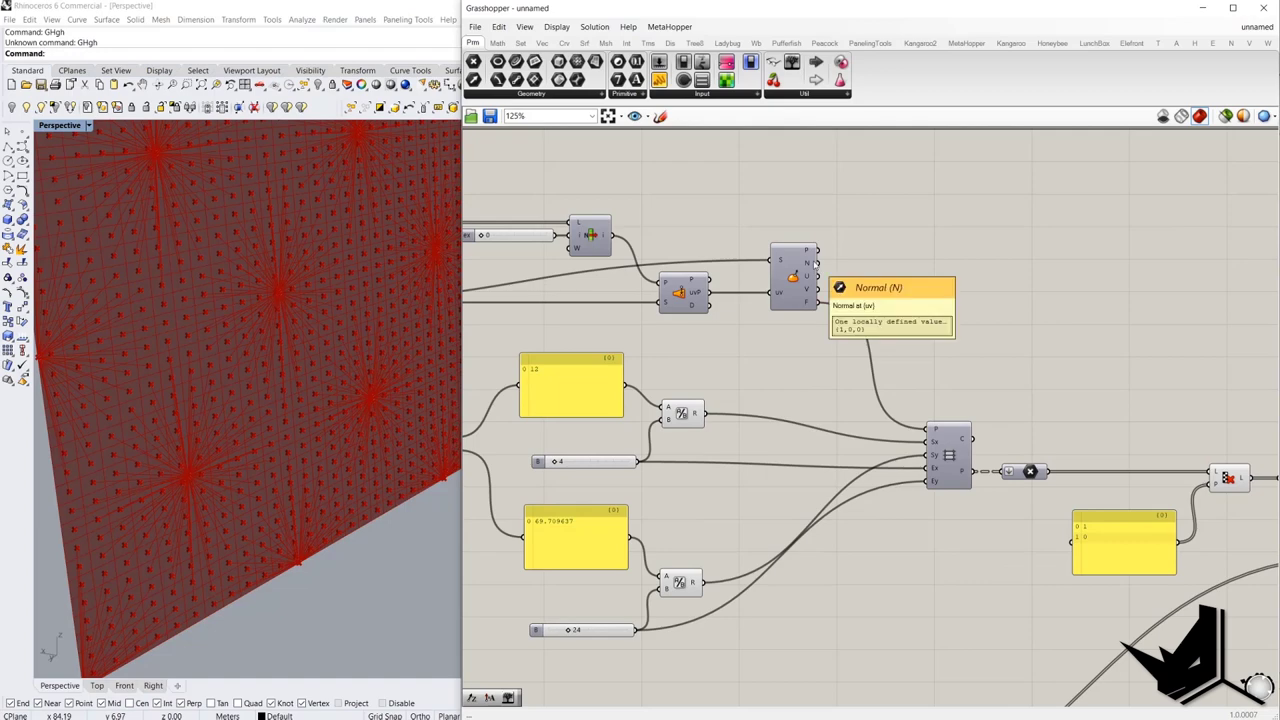
pyautogui.doubleClick(818, 262)
pyautogui.write('vect')
pyautogui.press('Escape')
# - Add an Amplitude component beside Evaluate Surface and wire the surface normal N into its V input
pyautogui.scroll(1, 807, 265)
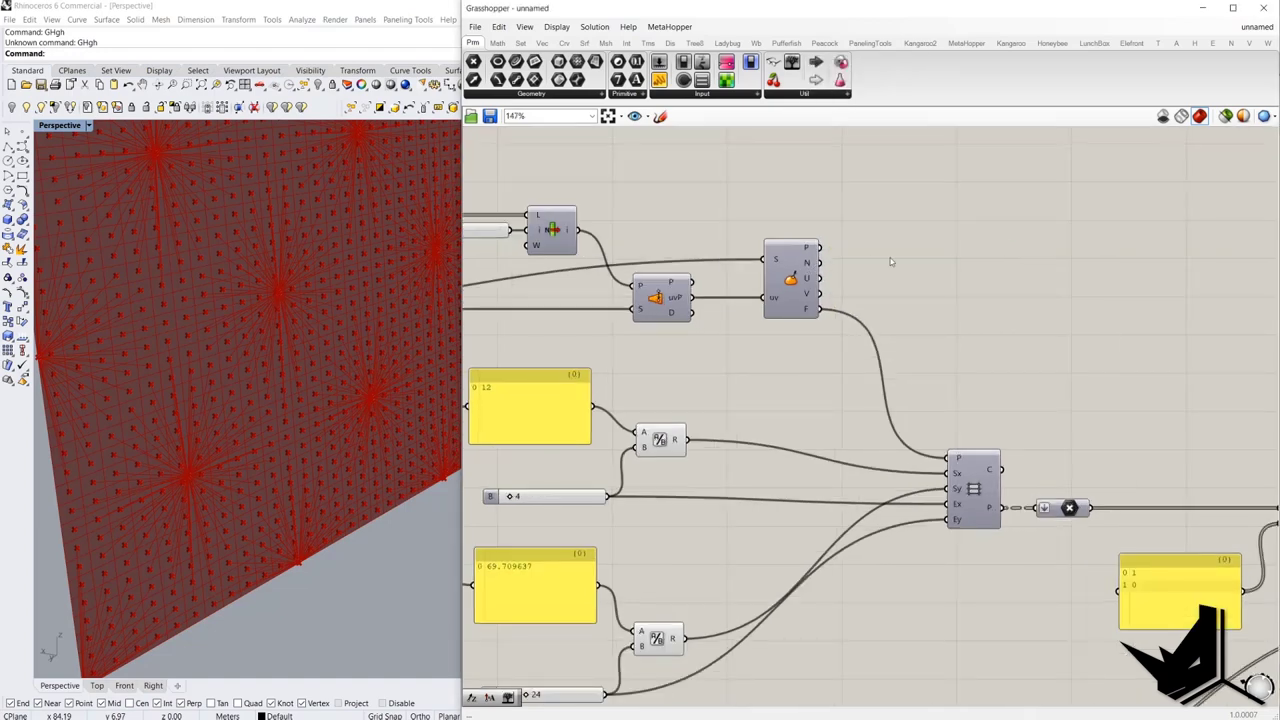
pyautogui.doubleClick(895, 262)
pyautogui.write('vec')
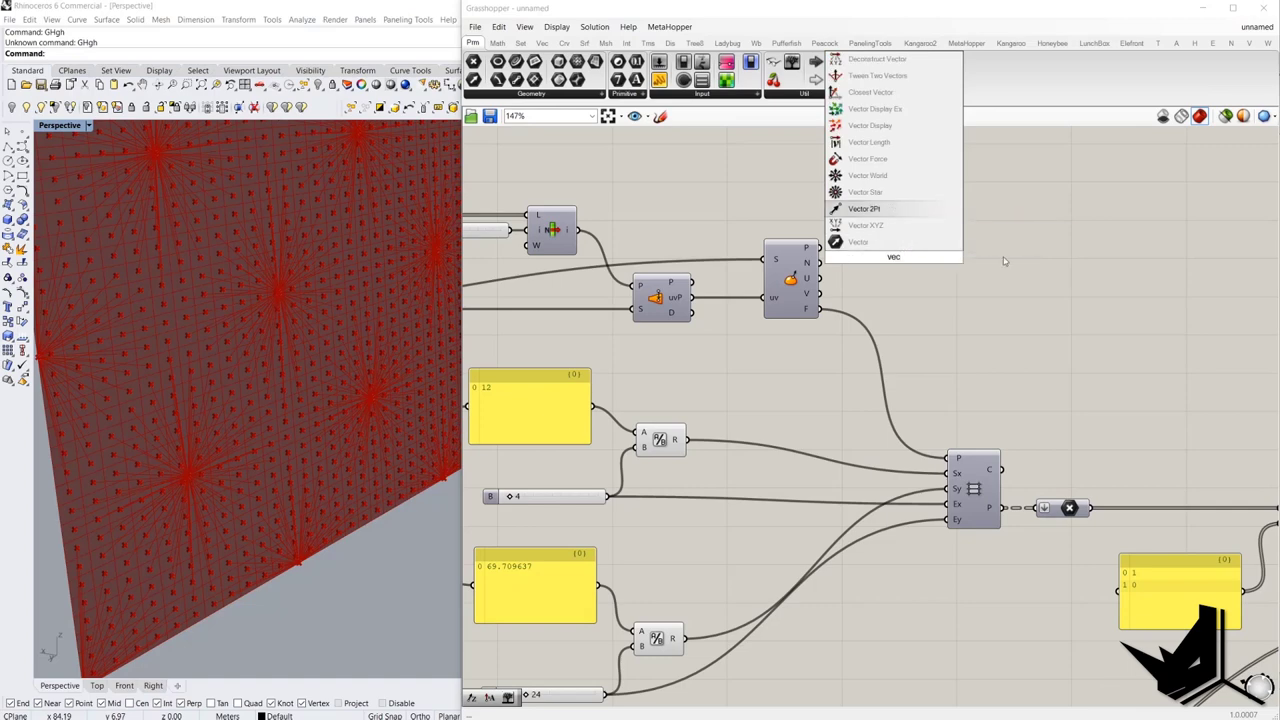
pyautogui.write('amplit')
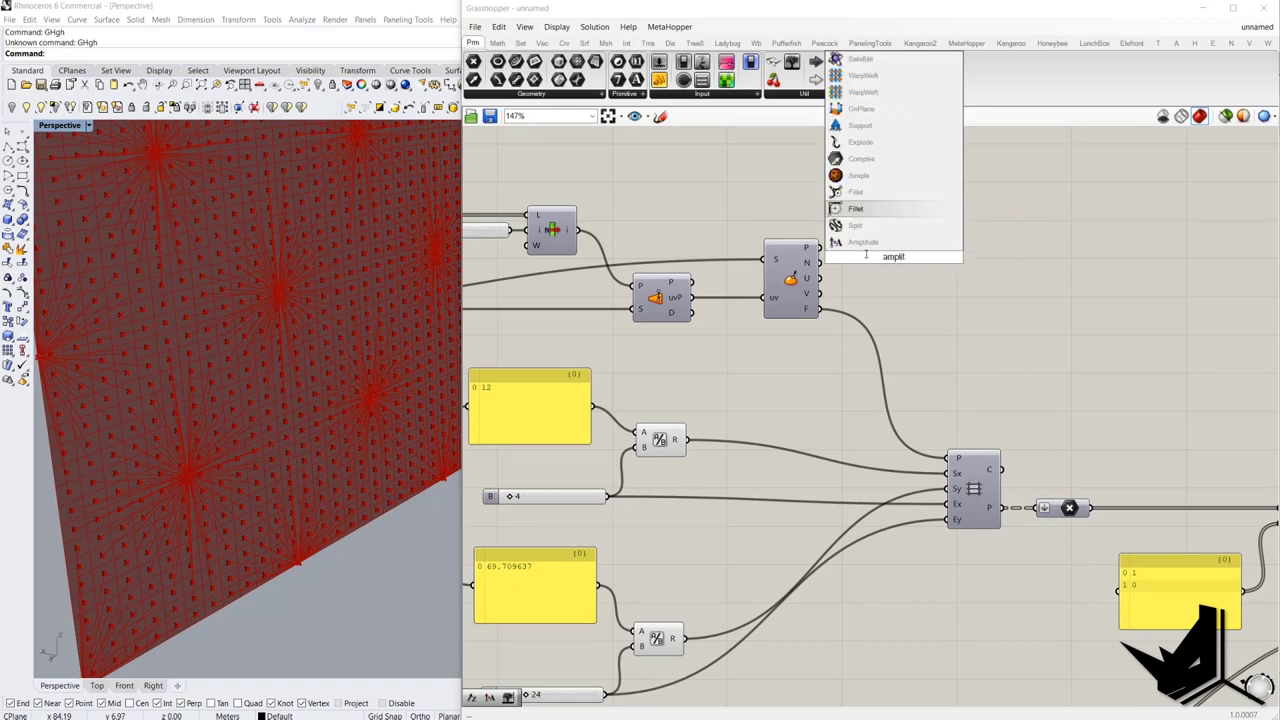
pyautogui.press('Return')
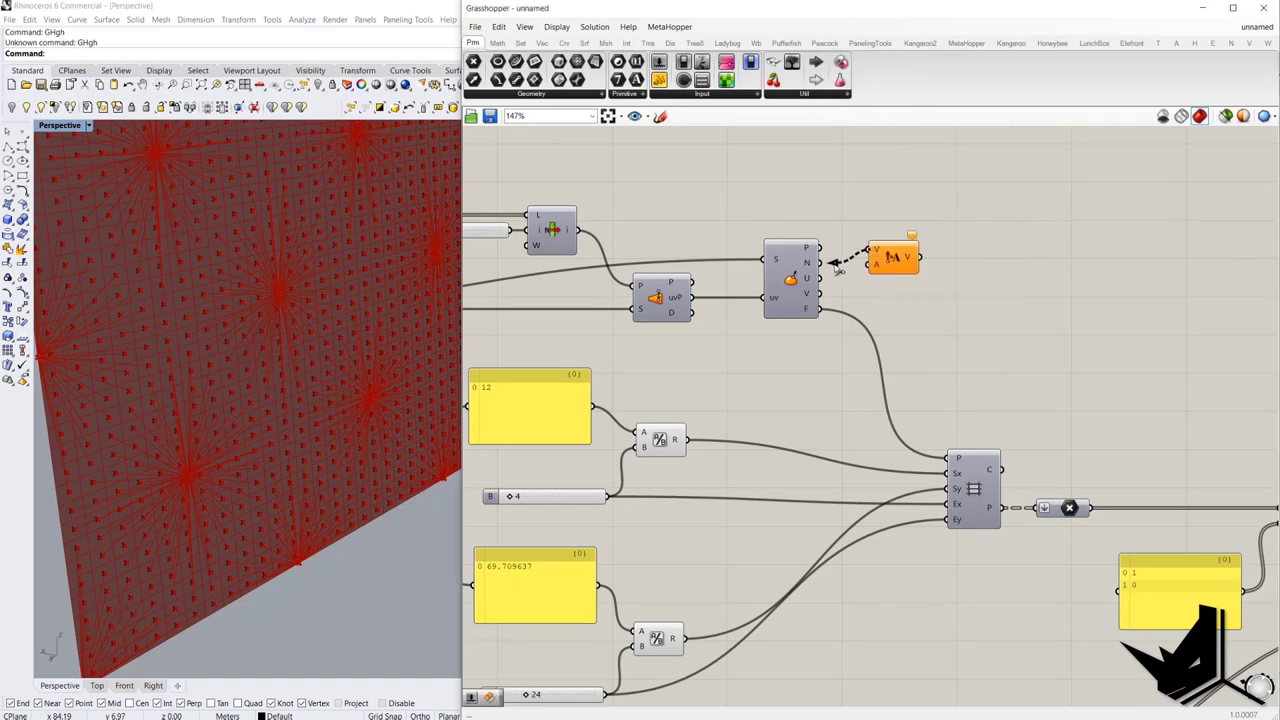
pyautogui.moveTo(835, 268); pyautogui.dragTo(820, 264)
# - Move the Amplitude component past the second Remap Numbers and wire the remapped R output into its A input
pyautogui.scroll(-8, 857, 373)
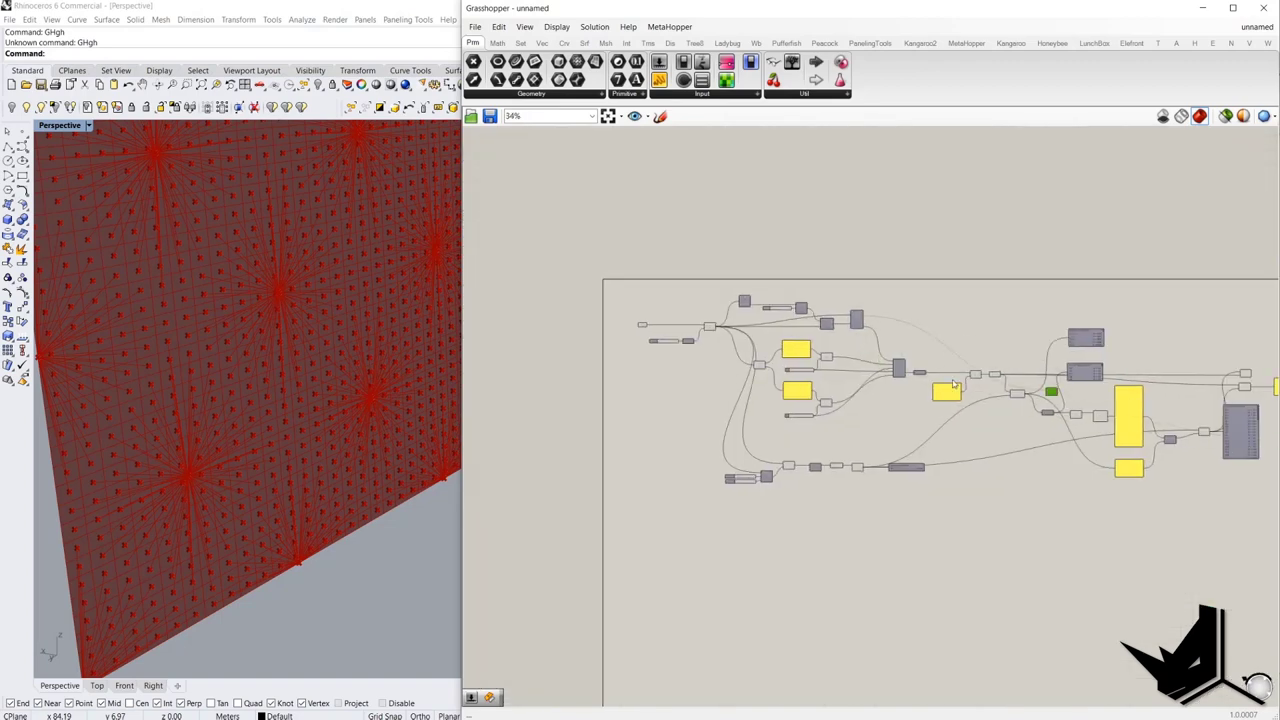
pyautogui.scroll(9, 857, 373)
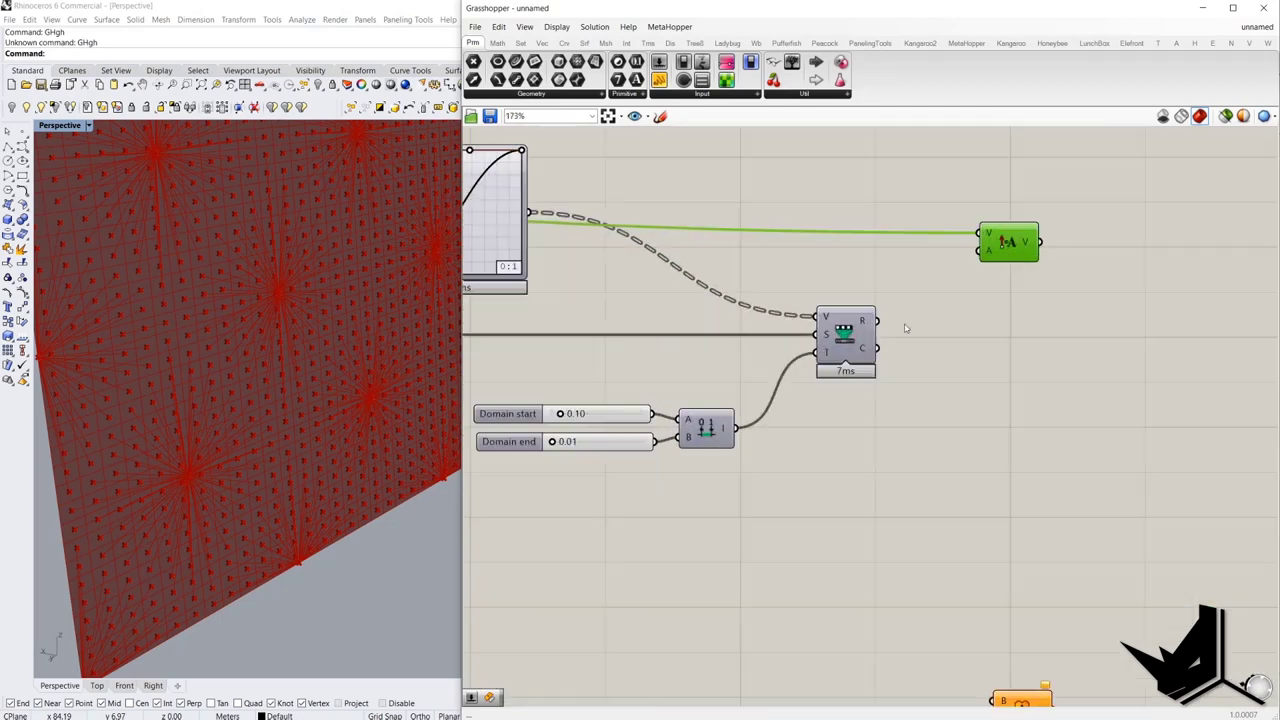
pyautogui.moveTo(877, 321); pyautogui.dragTo(980, 244)
pyautogui.scroll(-4, 985, 243)
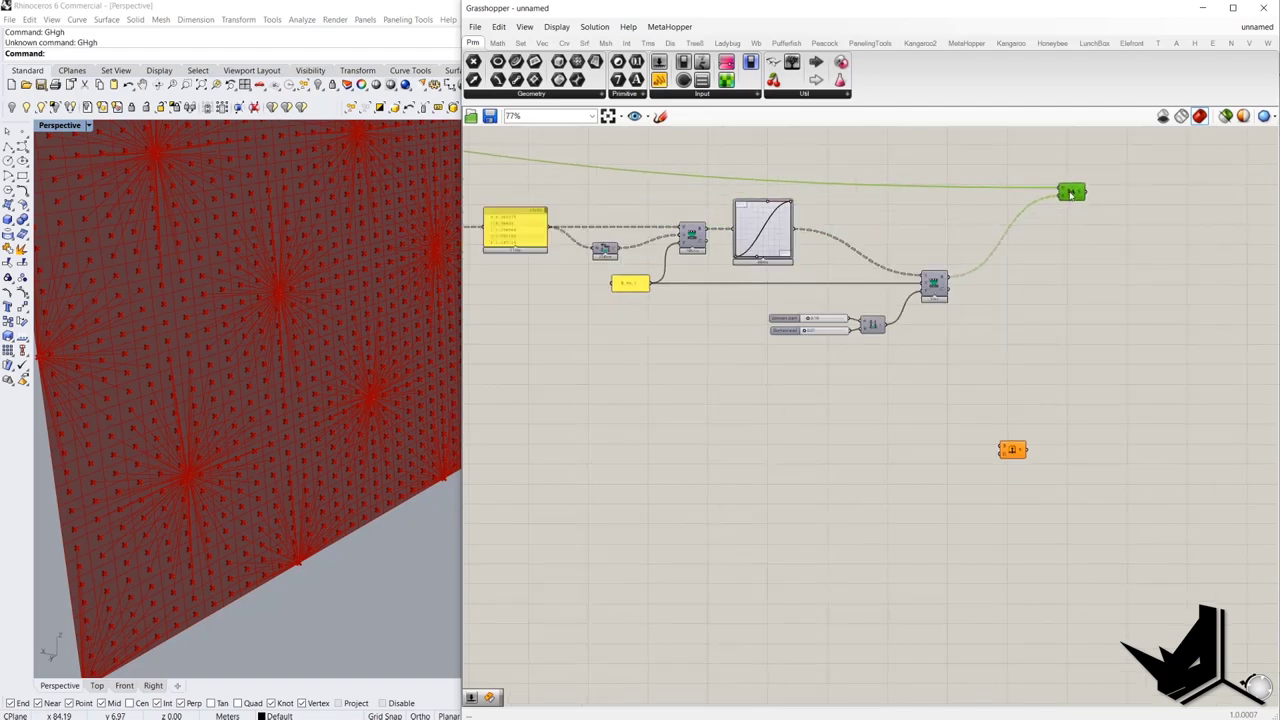
# - Wire the Amplitude's V output into the Extrude component's D input as the extrusion direction
pyautogui.click(1054, 423)
pyautogui.scroll(2, 1075, 196)
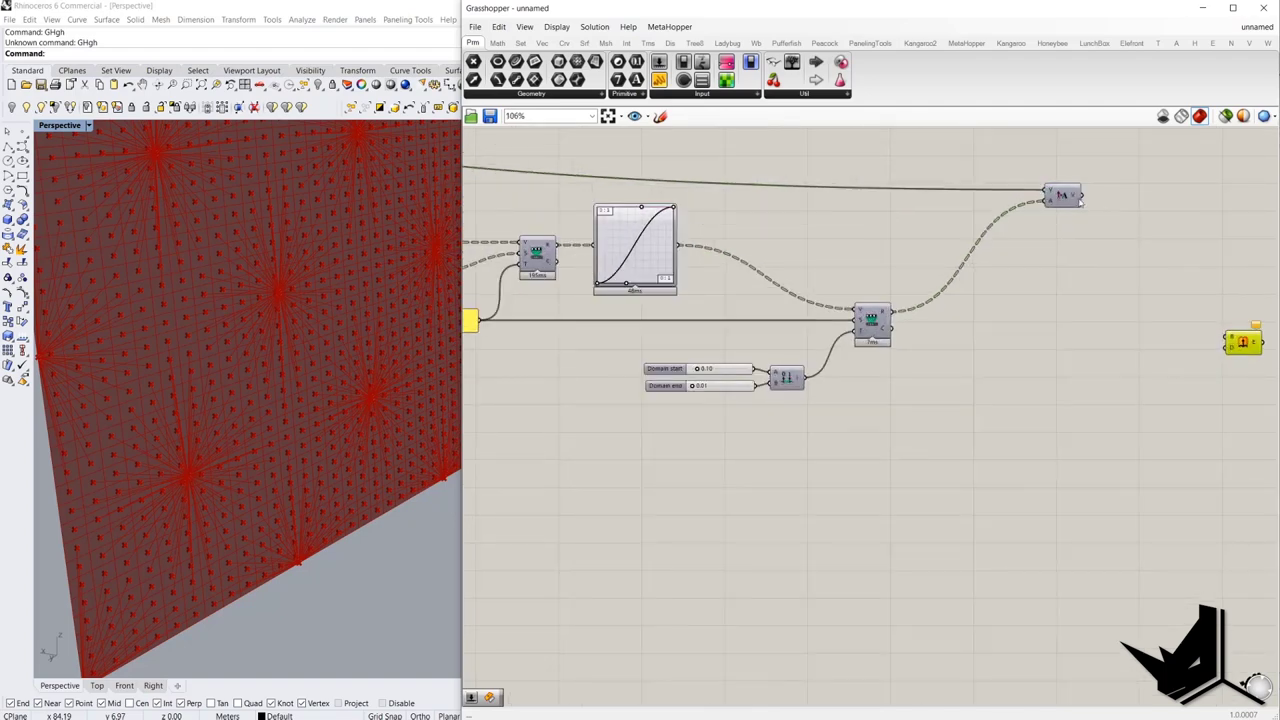
pyautogui.scroll(-5, 1080, 200)
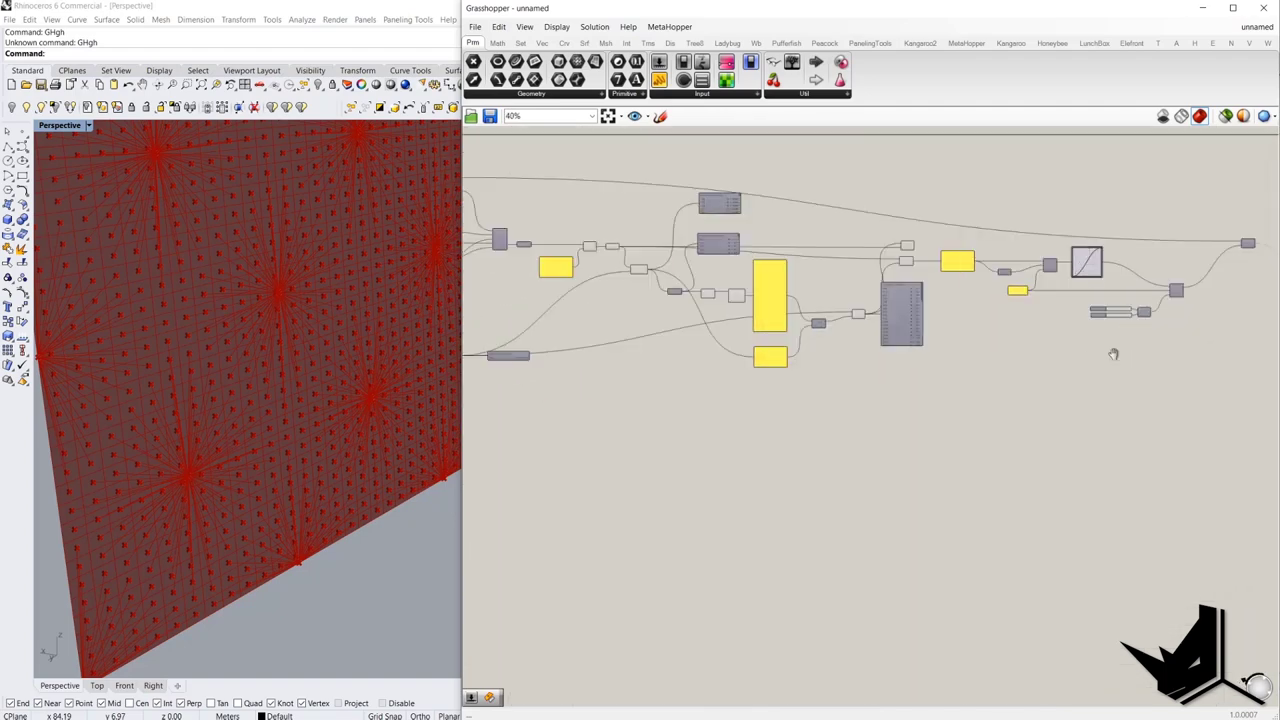
pyautogui.scroll(5, 1070, 366)
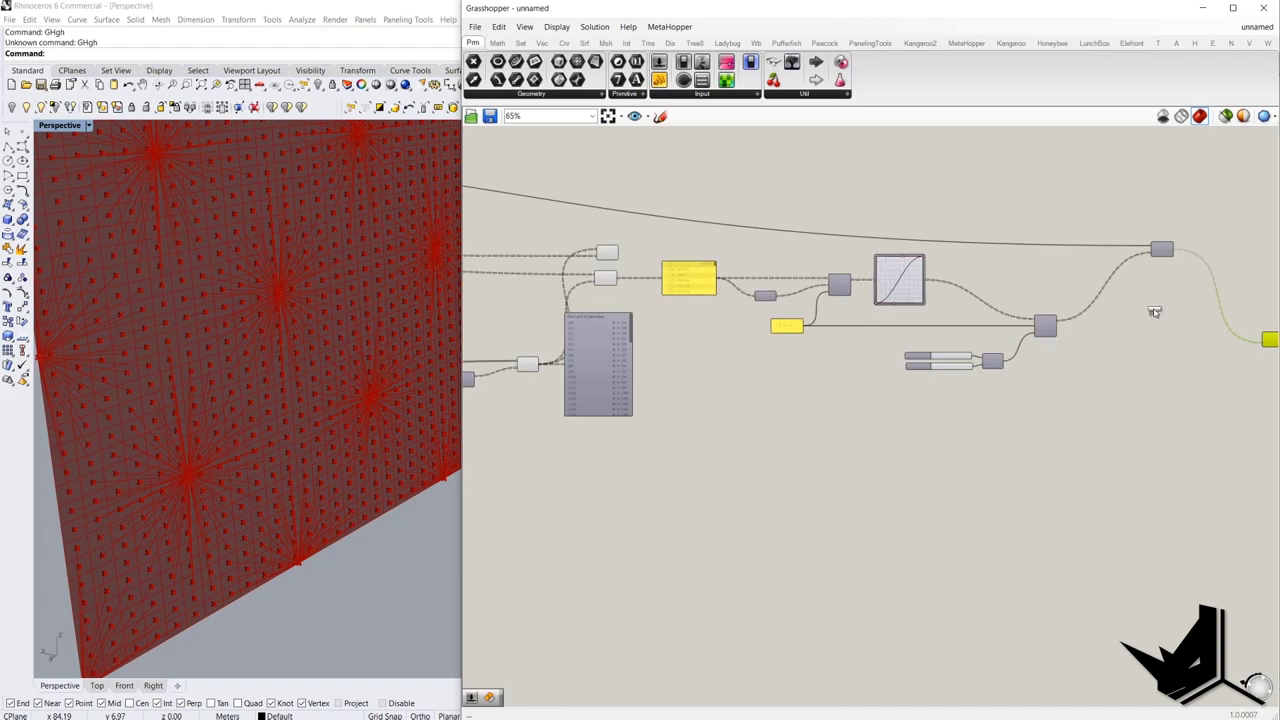
pyautogui.scroll(1, 1152, 312)
# - Attach a Param Viewer to the Amplitude's V output to inspect the vector tree's branches
pyautogui.click(1168, 338)
pyautogui.moveTo(1159, 342); pyautogui.dragTo(919, 376, button='right')
pyautogui.moveTo(803, 421); pyautogui.dragTo(955, 208)
pyautogui.scroll(-2, 892, 364)
pyautogui.moveTo(914, 408); pyautogui.dragTo(1038, 377)
pyautogui.scroll(3, 1034, 375)
pyautogui.moveTo(961, 393); pyautogui.dragTo(937, 612)
pyautogui.scroll(-3, 957, 336)
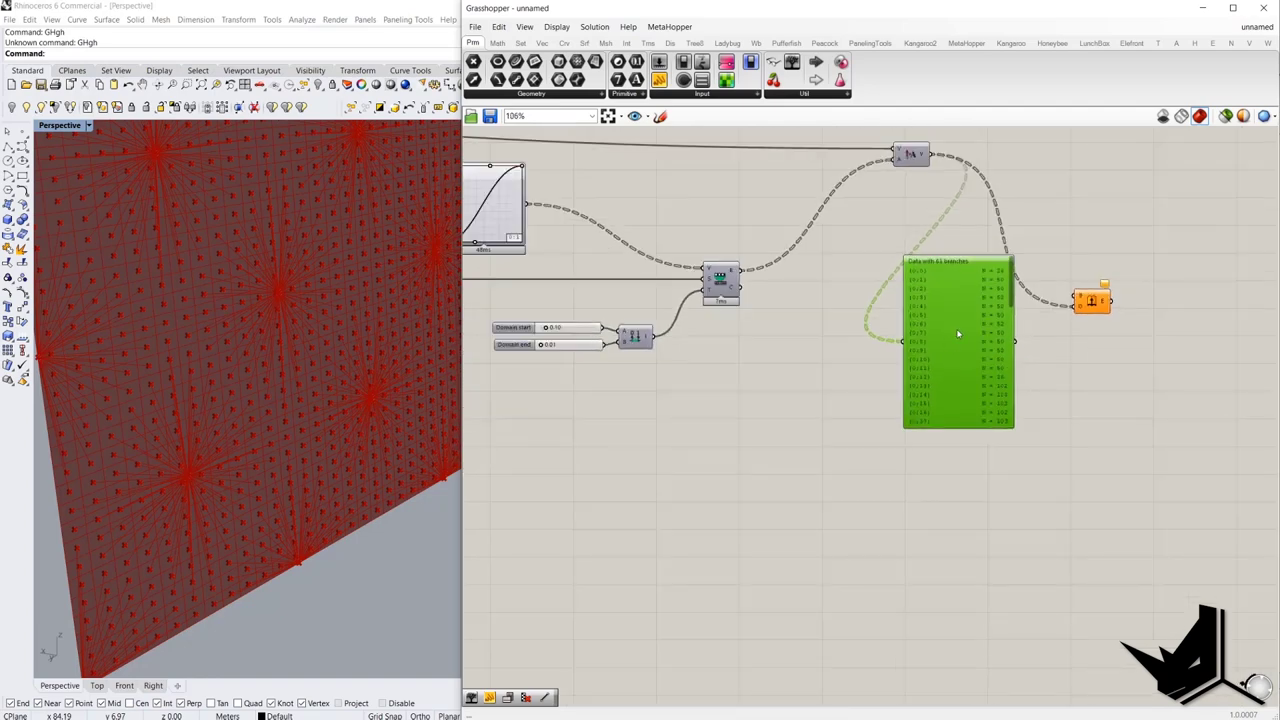
# - Copy the Param Viewer beneath the subdivision components and wire the subdivided surfaces into it to compare their branches
pyautogui.scroll(-5, 891, 429)
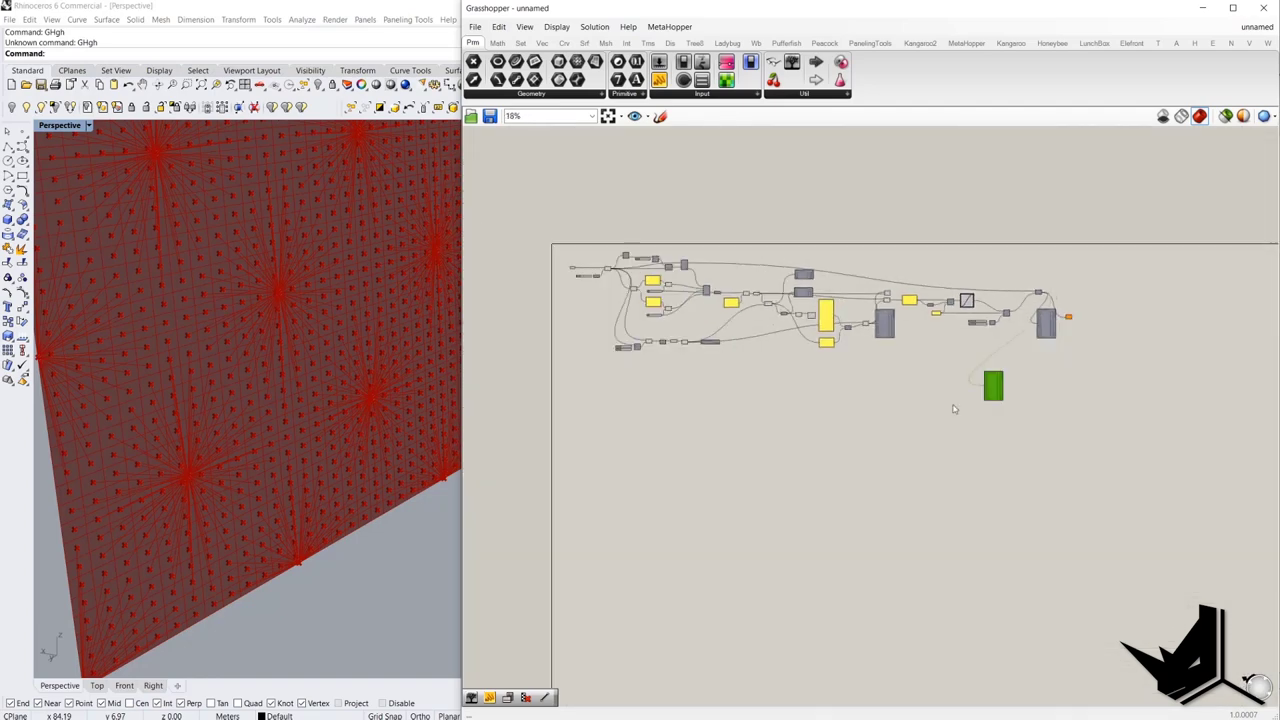
pyautogui.scroll(2, 716, 330)
pyautogui.scroll(4, 716, 330)
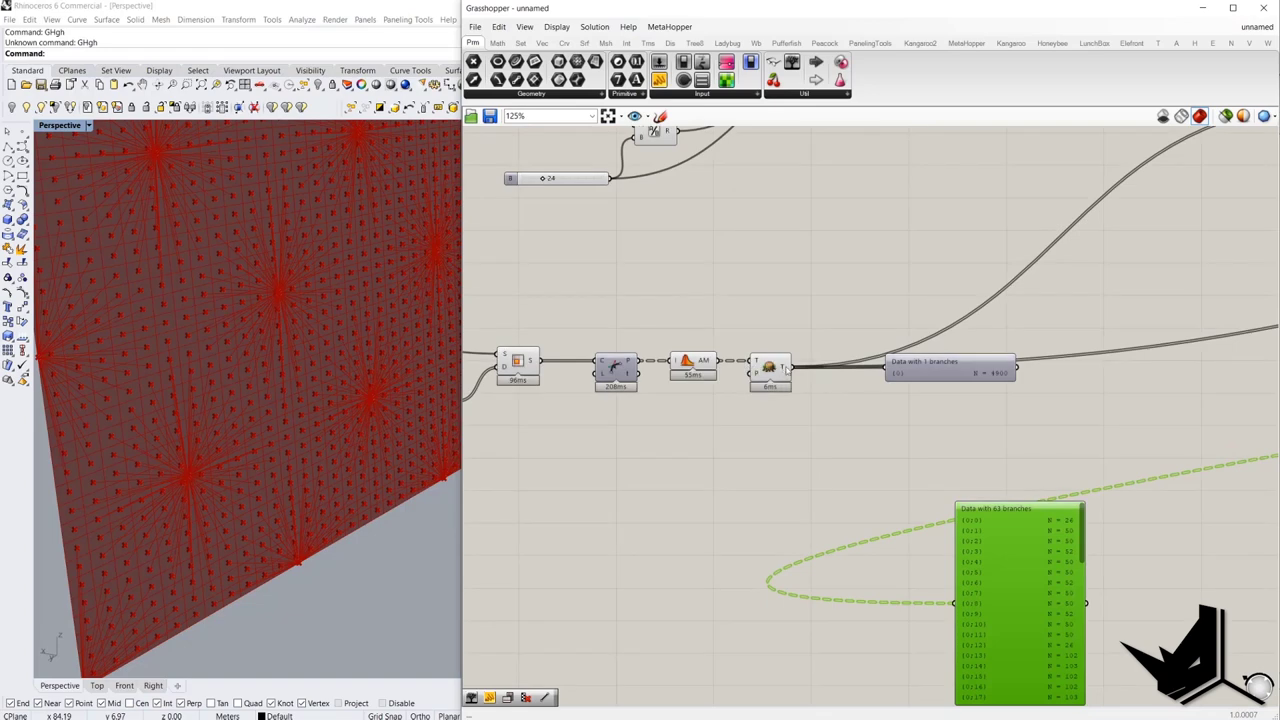
pyautogui.moveTo(791, 370); pyautogui.dragTo(849, 300, button='right')
pyautogui.moveTo(697, 313); pyautogui.dragTo(1025, 538)
pyautogui.moveTo(1025, 538); pyautogui.dragTo(830, 494, button='right')
pyautogui.click(903, 563)
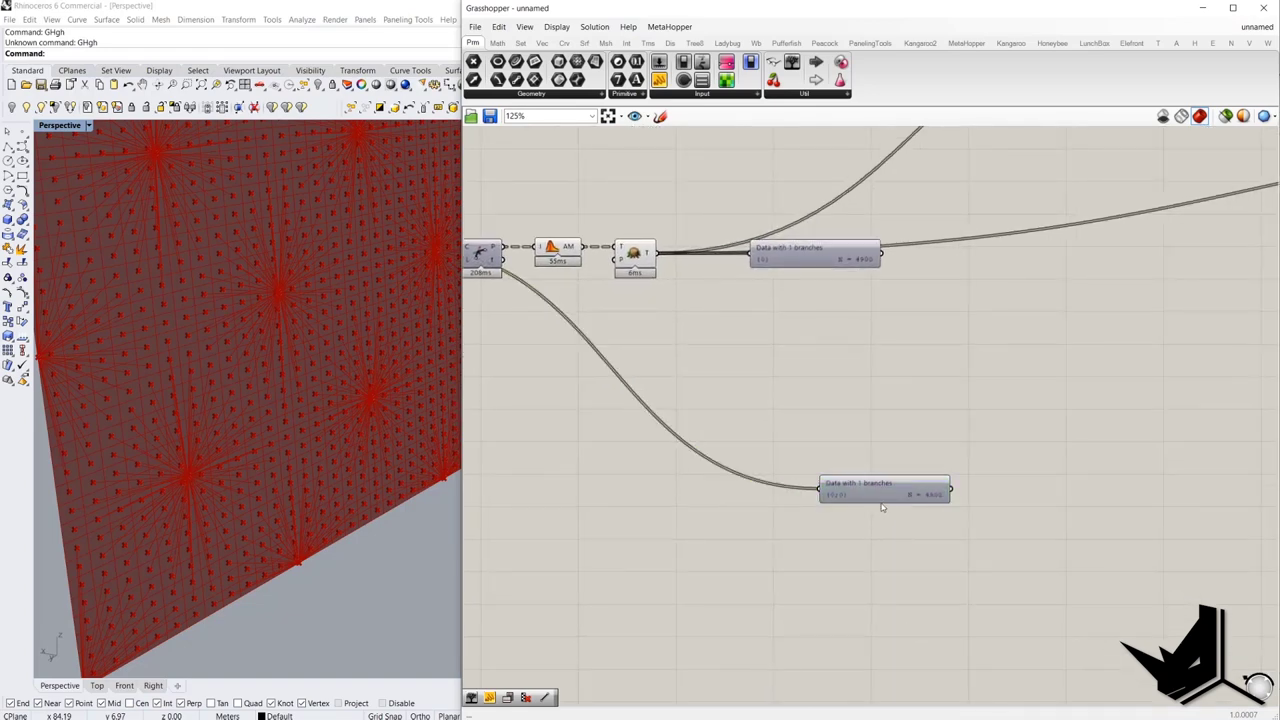
pyautogui.moveTo(883, 501); pyautogui.dragTo(890, 676)
pyautogui.scroll(-3, 899, 427)
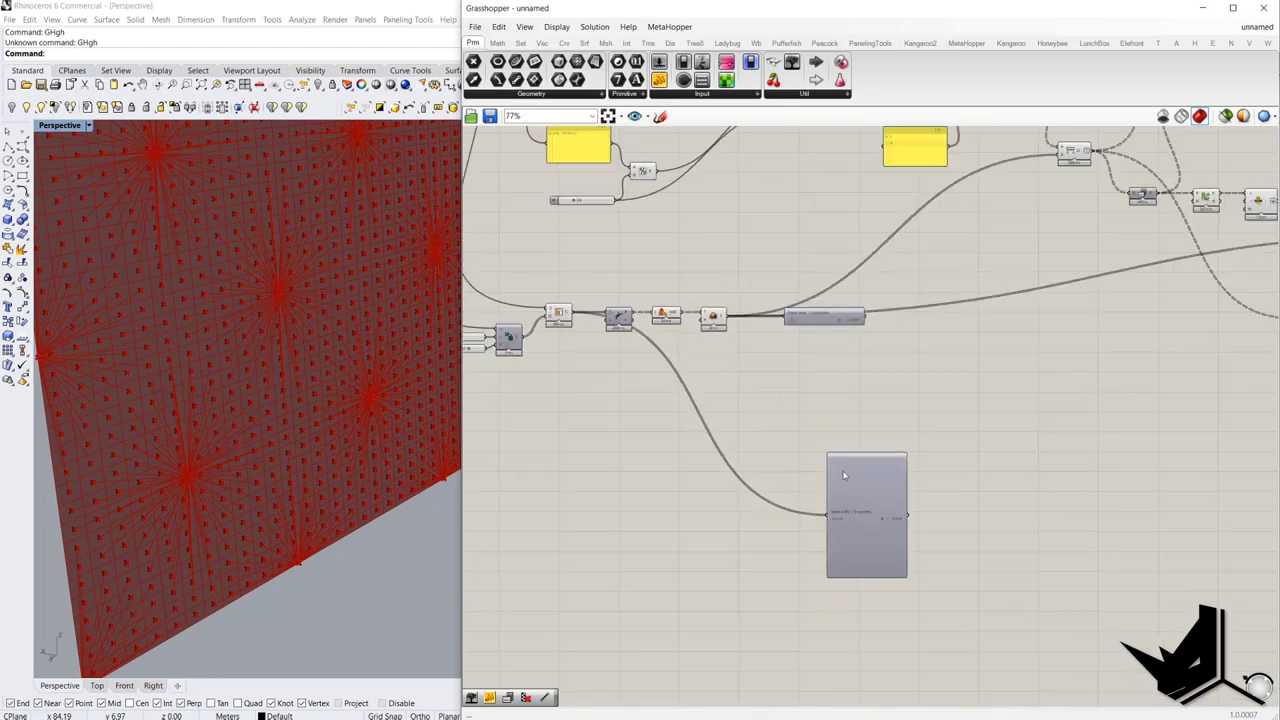
# - Add a Cull Pattern component in the empty space below the equality test
pyautogui.moveTo(866, 467); pyautogui.dragTo(646, 497, button='right')
pyautogui.doubleClick(996, 433)
pyautogui.write('c')
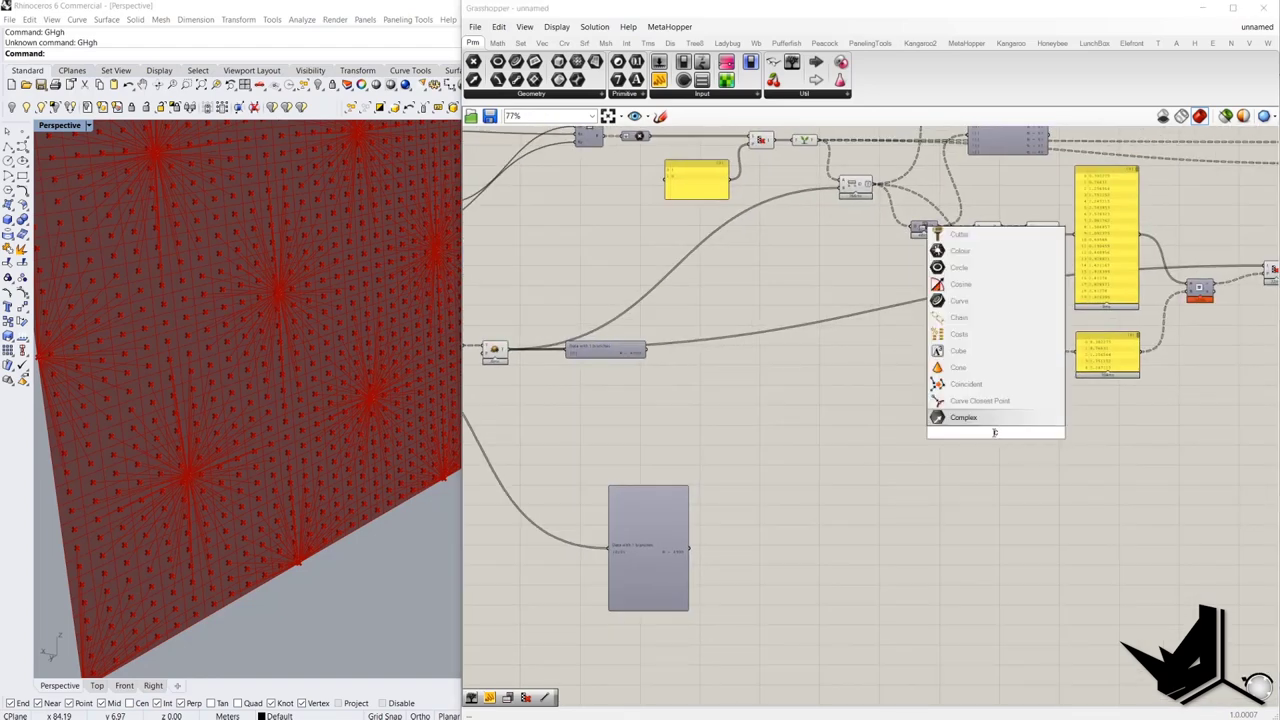
pyautogui.write('ull')
pyautogui.click(989, 418)
pyautogui.scroll(-3, 995, 449)
pyautogui.moveTo(996, 459); pyautogui.dragTo(942, 431)
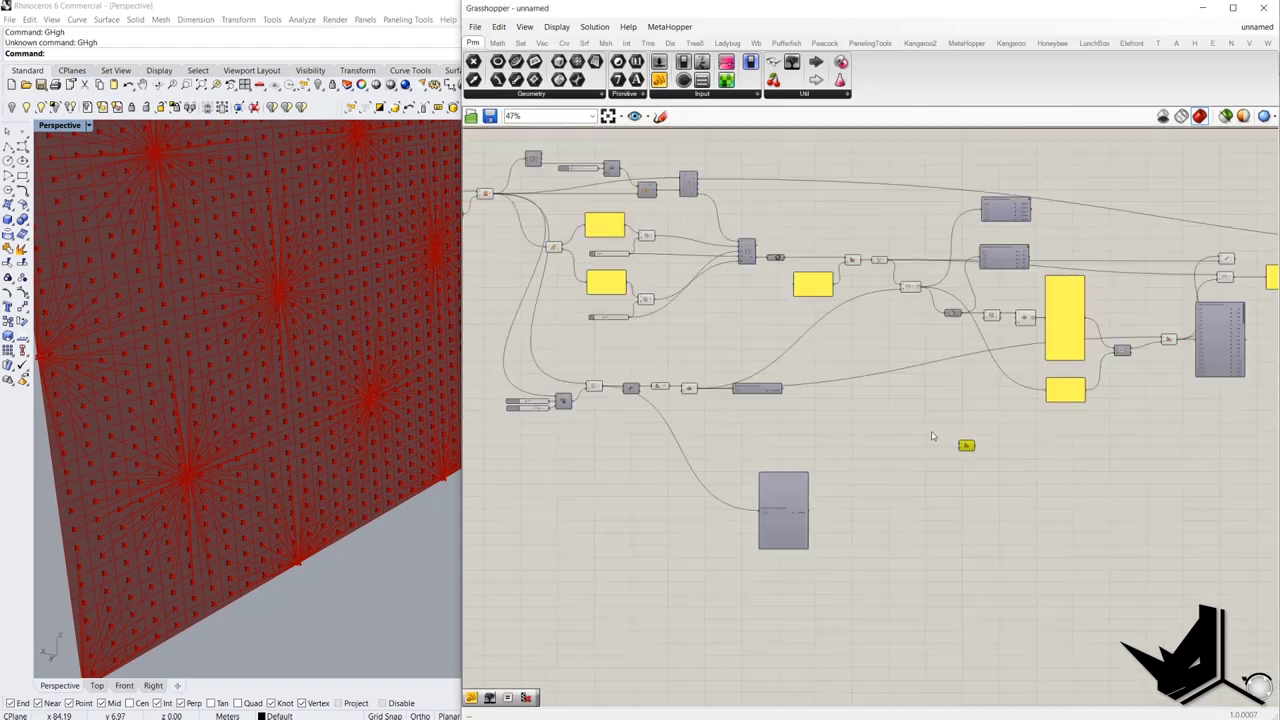
# - Wire the subdivided surfaces into Cull Pattern's L input and the equality result into its P input
pyautogui.scroll(5, 942, 432)
pyautogui.moveTo(907, 272); pyautogui.dragTo(499, 334)
pyautogui.scroll(-4, 985, 364)
pyautogui.scroll(4, 497, 385)
pyautogui.scroll(-2, 583, 357)
pyautogui.moveTo(763, 508); pyautogui.dragTo(1122, 451)
pyautogui.scroll(4, 975, 309)
# - Connect the Param Viewer to the Cull Pattern's output and look through its branch list
pyautogui.moveTo(951, 338); pyautogui.dragTo(1158, 579)
pyautogui.moveTo(1226, 559); pyautogui.dragTo(981, 470, button='right')
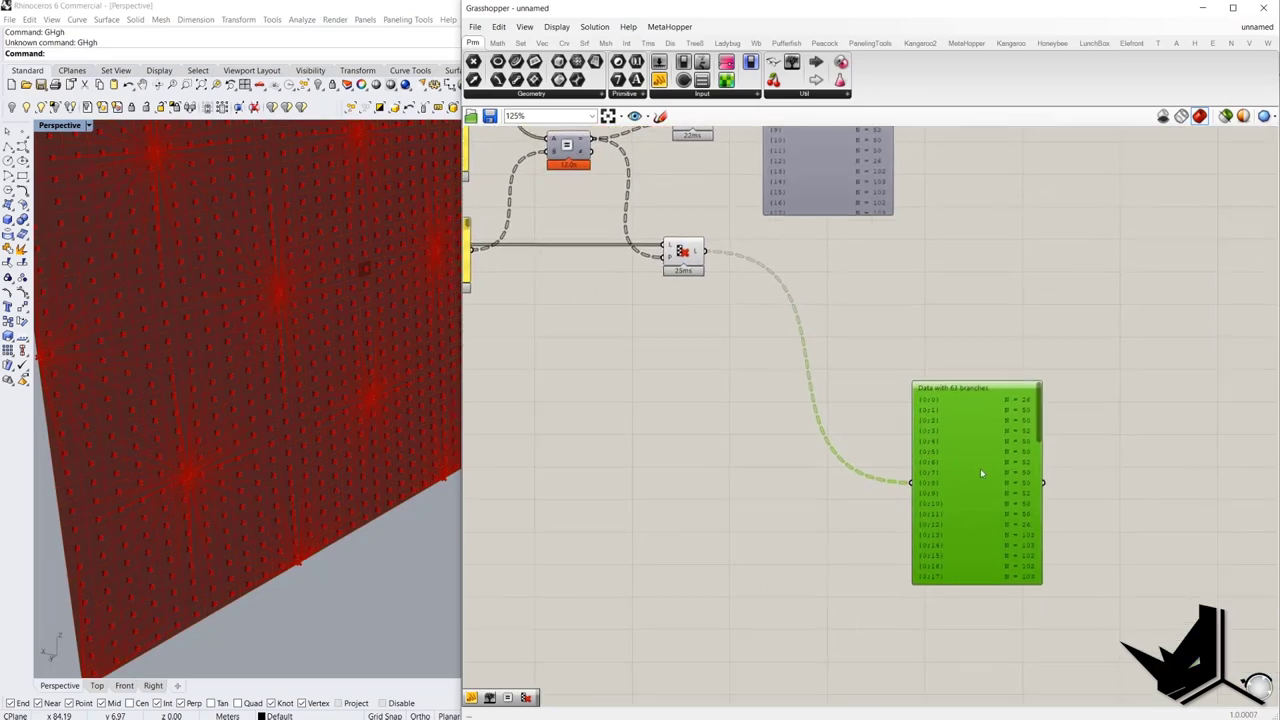
pyautogui.moveTo(981, 470); pyautogui.dragTo(962, 420)
pyautogui.moveTo(1022, 342); pyautogui.dragTo(1036, 433)
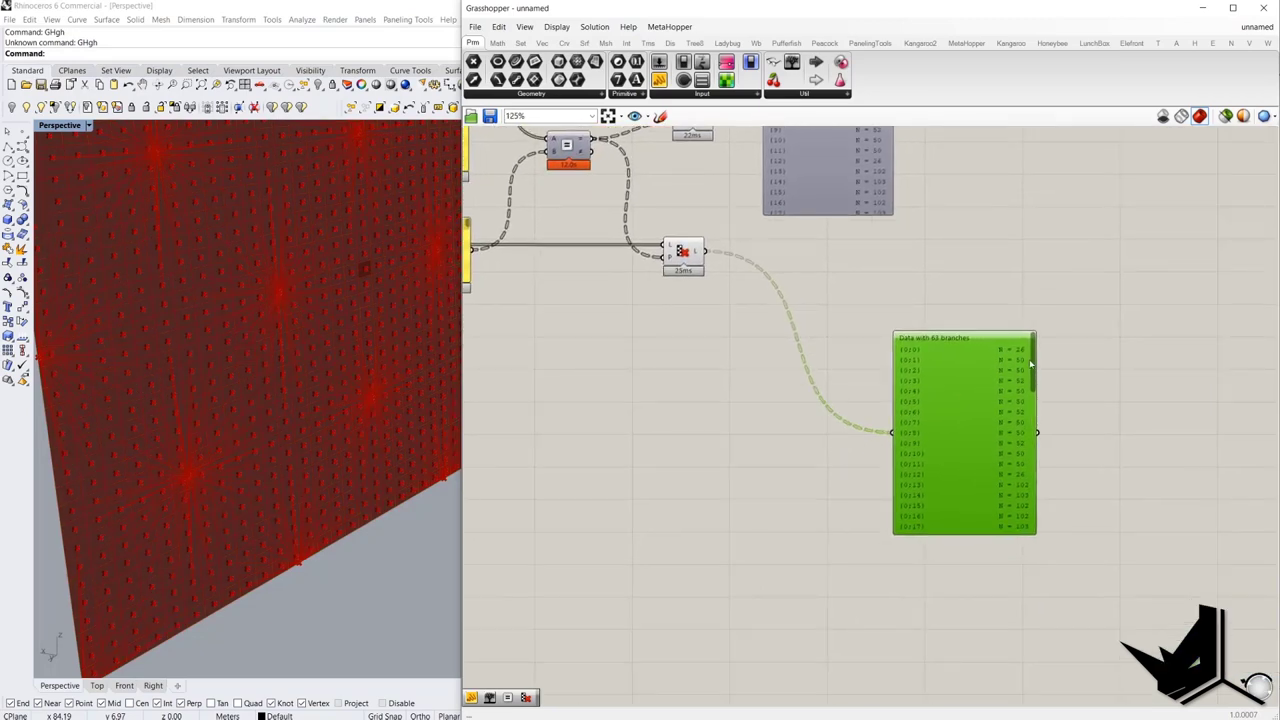
# - Move the Cull Pattern closer to the Extrude component and wire its culled surfaces into Extrude's B input
pyautogui.moveTo(974, 358); pyautogui.dragTo(819, 391, button='right')
pyautogui.scroll(-2, 821, 388)
pyautogui.moveTo(607, 312); pyautogui.dragTo(953, 306)
pyautogui.scroll(-5, 638, 345)
pyautogui.scroll(5, 1006, 345)
pyautogui.scroll(-2, 832, 344)
pyautogui.moveTo(530, 400); pyautogui.dragTo(1052, 472)
pyautogui.moveTo(971, 330); pyautogui.dragTo(839, 408, button='right')
pyautogui.scroll(4, 895, 300)
pyautogui.moveTo(893, 296); pyautogui.dragTo(658, 521)
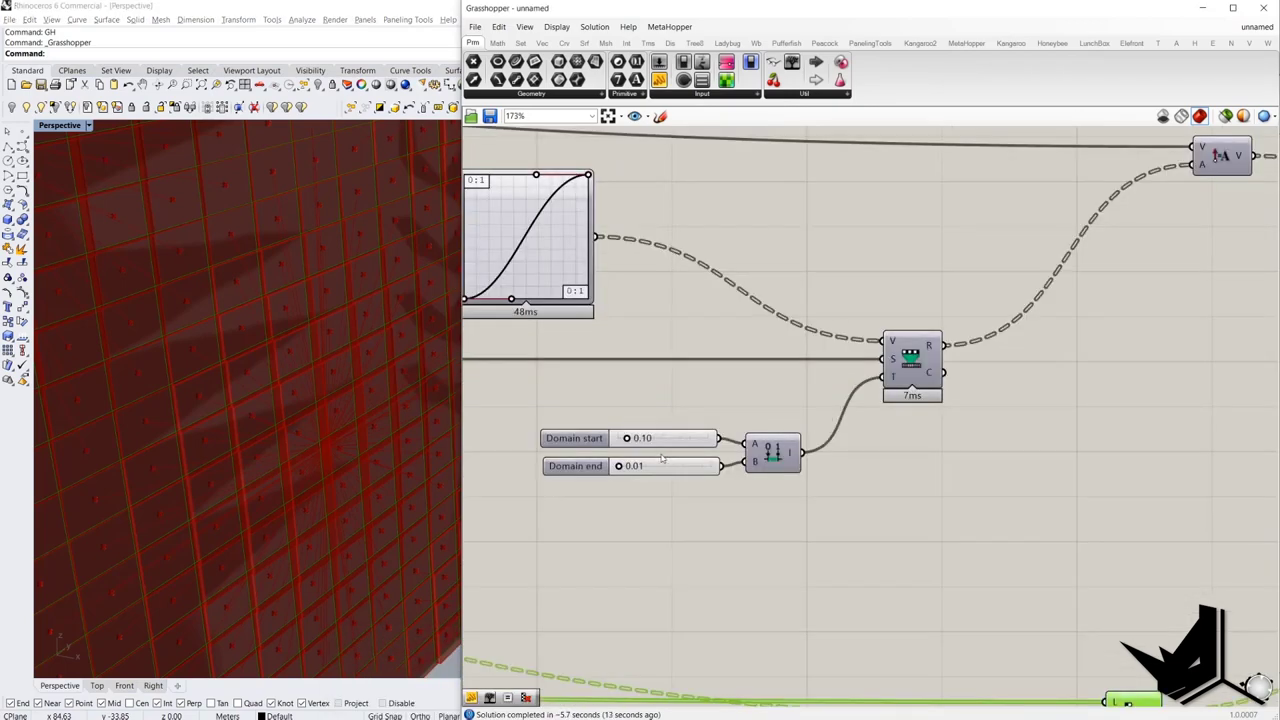
# - Set the domain start slider to 1.00
pyautogui.doubleClick(644, 440)
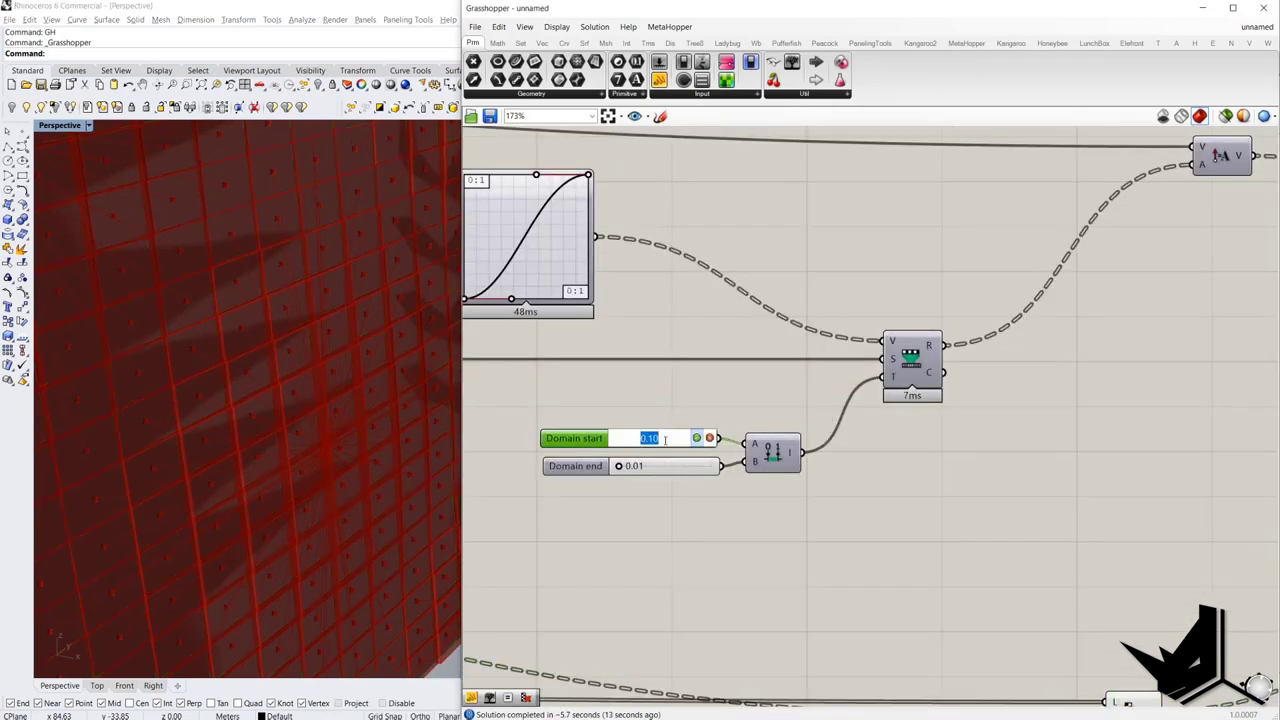
pyautogui.write('1.')
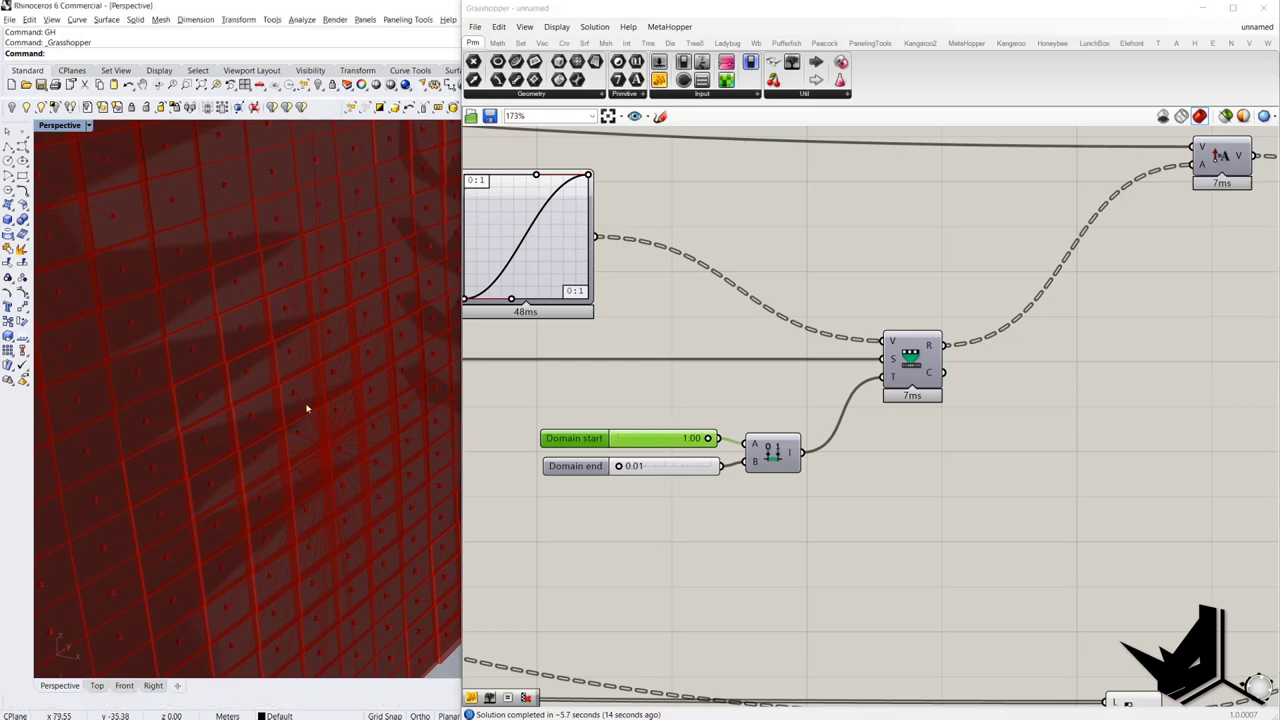
# - Examine the rippling pattern of the extruded facade cells in the Rhino perspective view, both along the wall and close up
pyautogui.scroll(-5, 307, 409)
pyautogui.scroll(-8, 377, 449)
pyautogui.moveTo(363, 443); pyautogui.dragTo(371, 471, button='right')
pyautogui.scroll(6, 346, 411)
pyautogui.scroll(-6, 347, 417)
pyautogui.scroll(3, 347, 421)
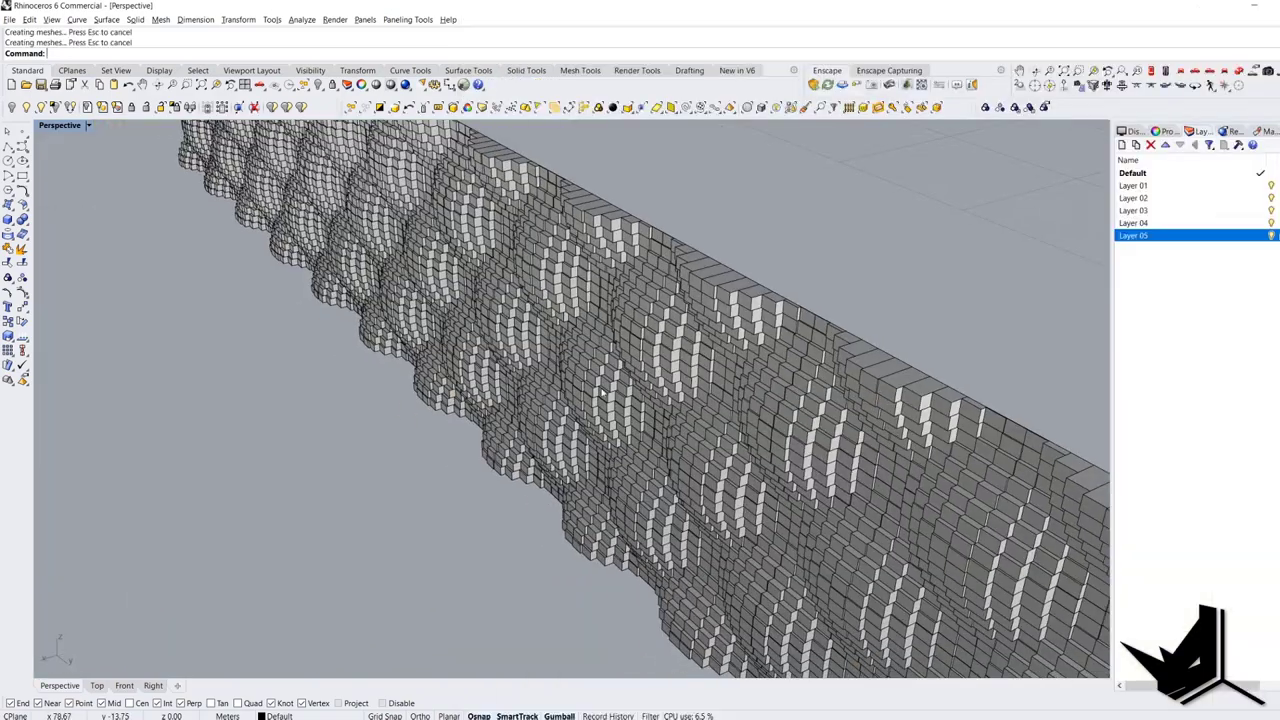
pyautogui.scroll(3, 612, 378)
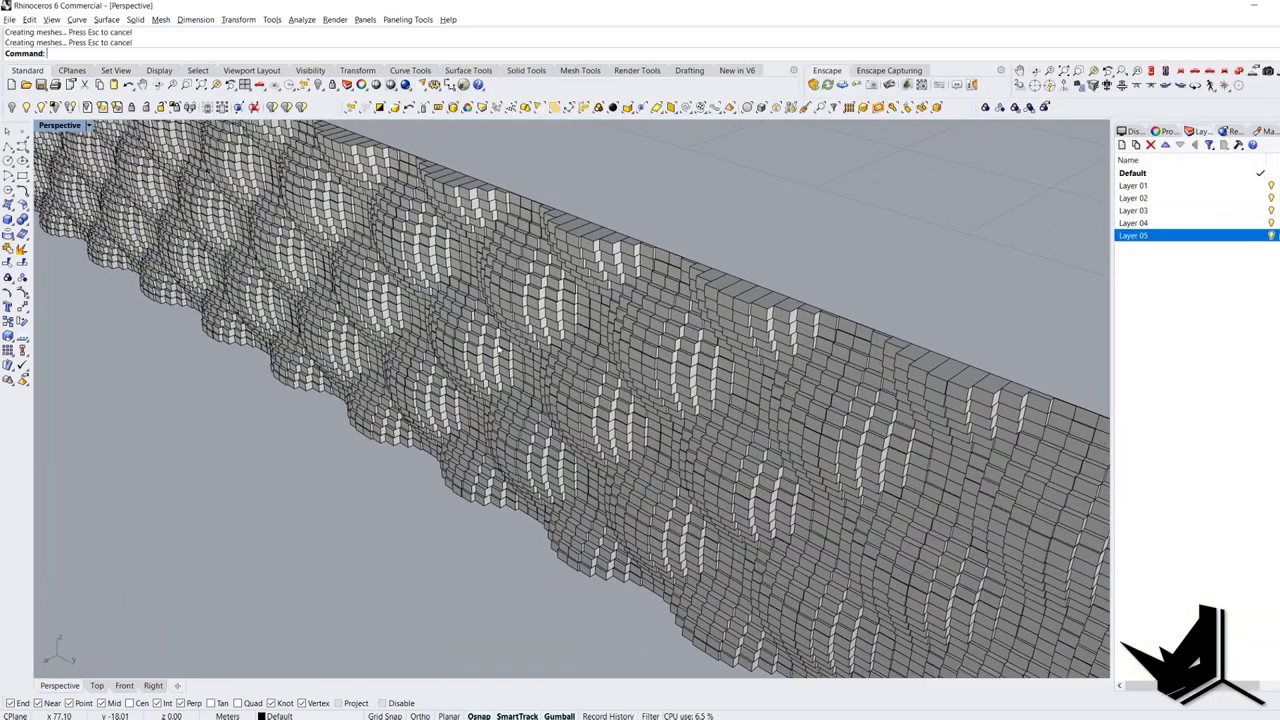
pyautogui.moveTo(612, 374); pyautogui.dragTo(530, 362, button='right')
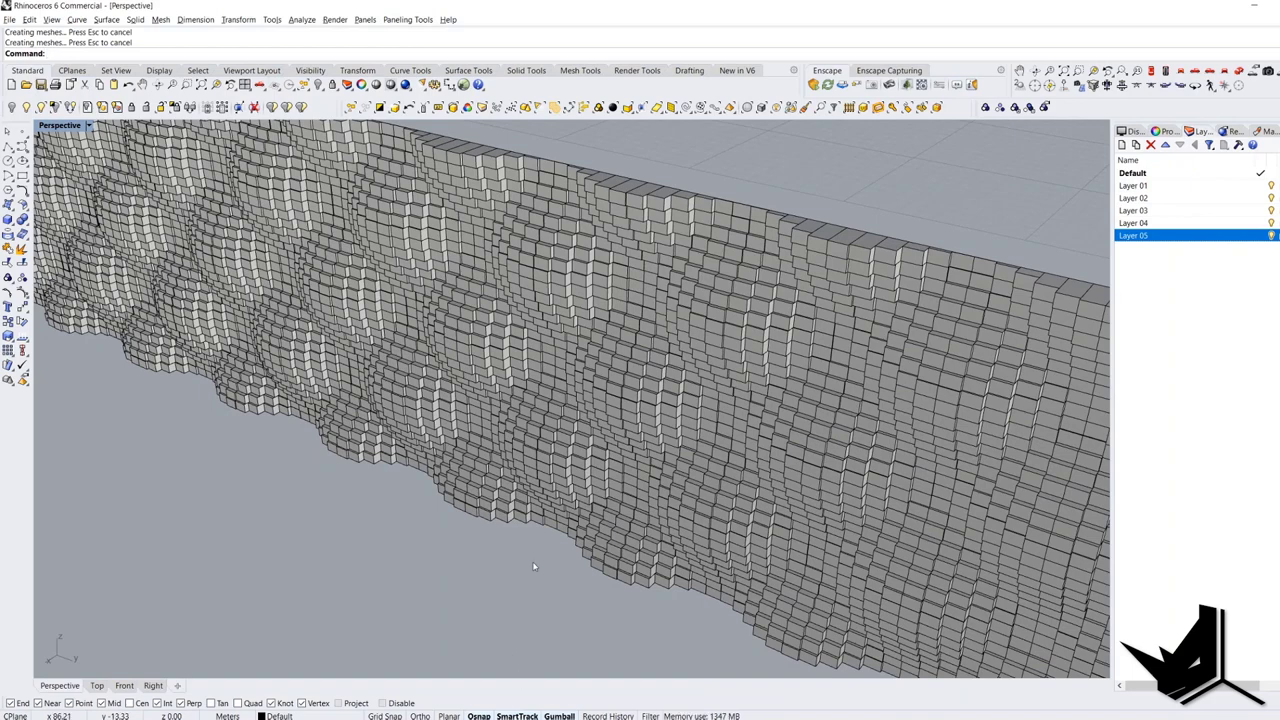
# - Switch back to Grasshopper and space the U Count and V Count sliders further apart beside the domain division component
pyautogui.write('GH')
pyautogui.press('Return')
pyautogui.scroll(10, 885, 400)
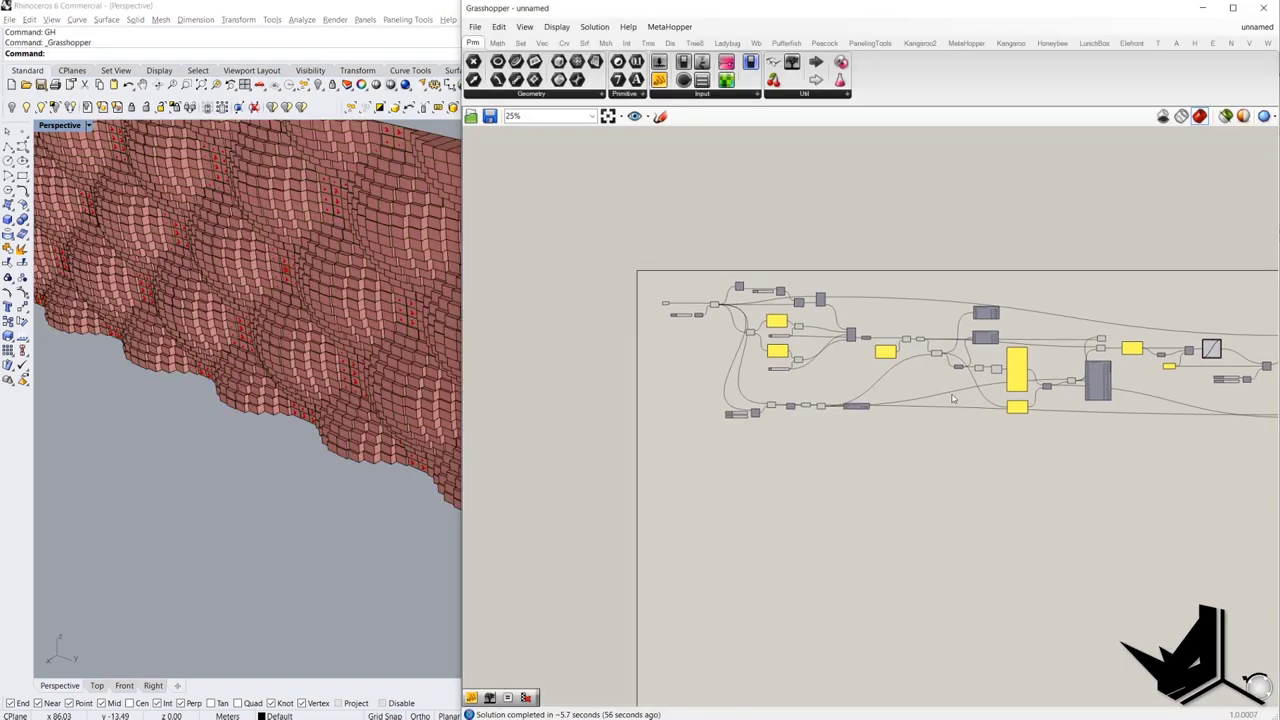
pyautogui.scroll(2, 690, 478)
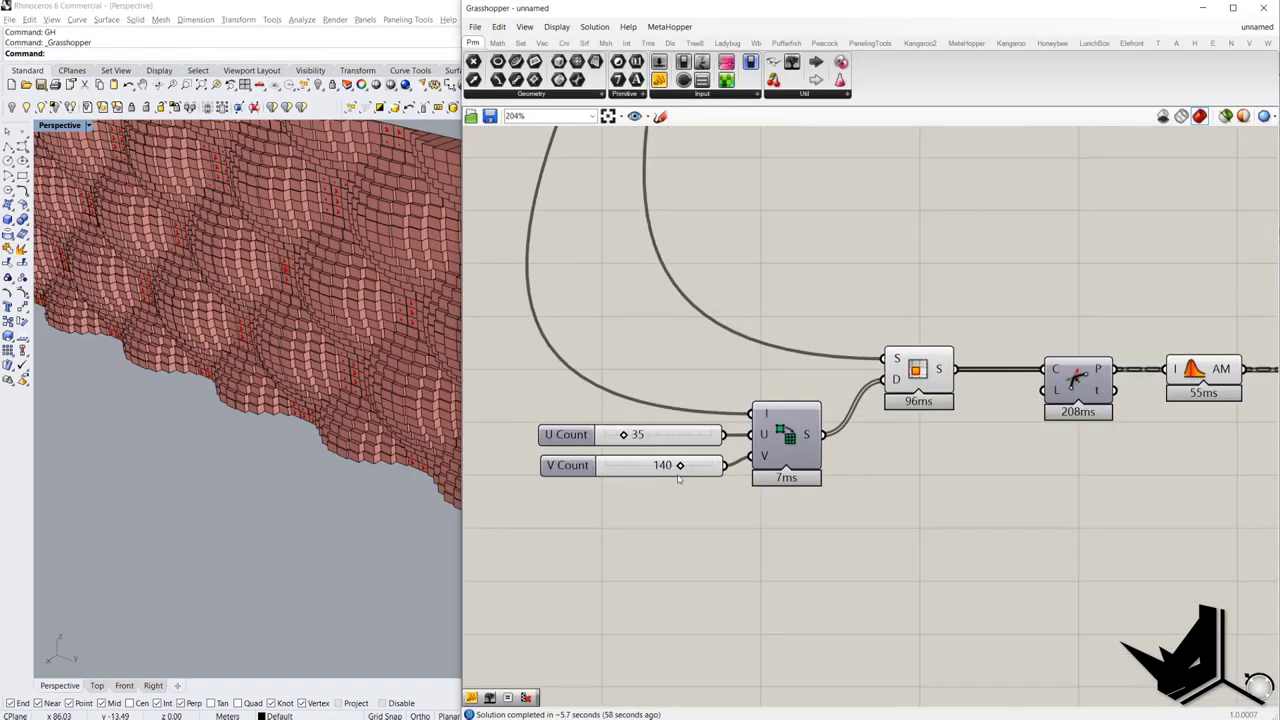
pyautogui.moveTo(677, 477); pyautogui.dragTo(653, 405)
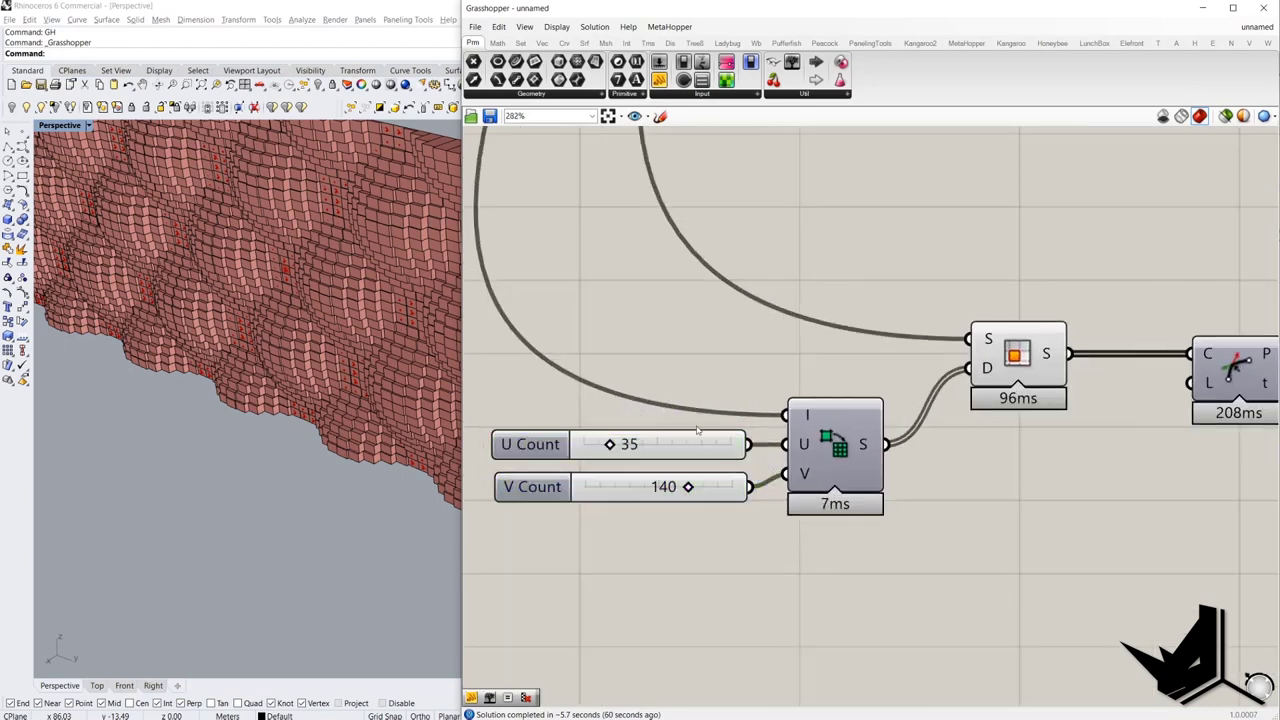
pyautogui.click(529, 429)
pyautogui.moveTo(672, 529); pyautogui.dragTo(600, 391)
pyautogui.scroll(-3, 617, 416)
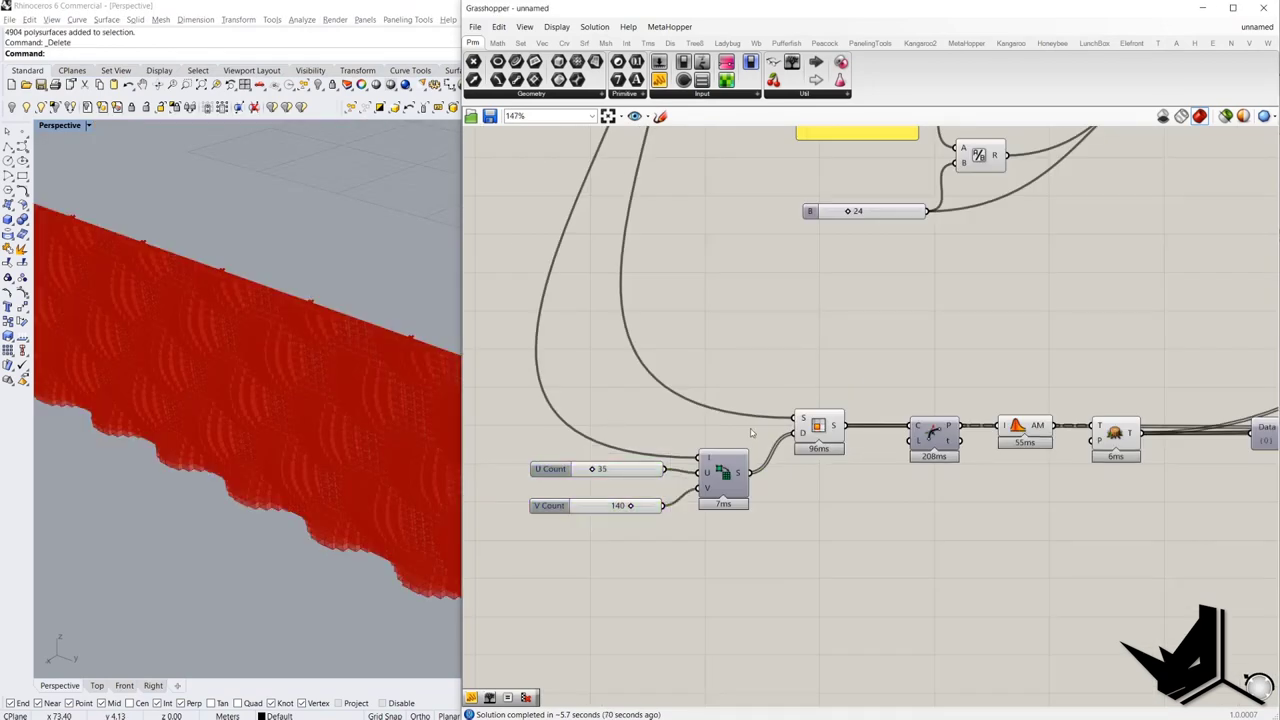